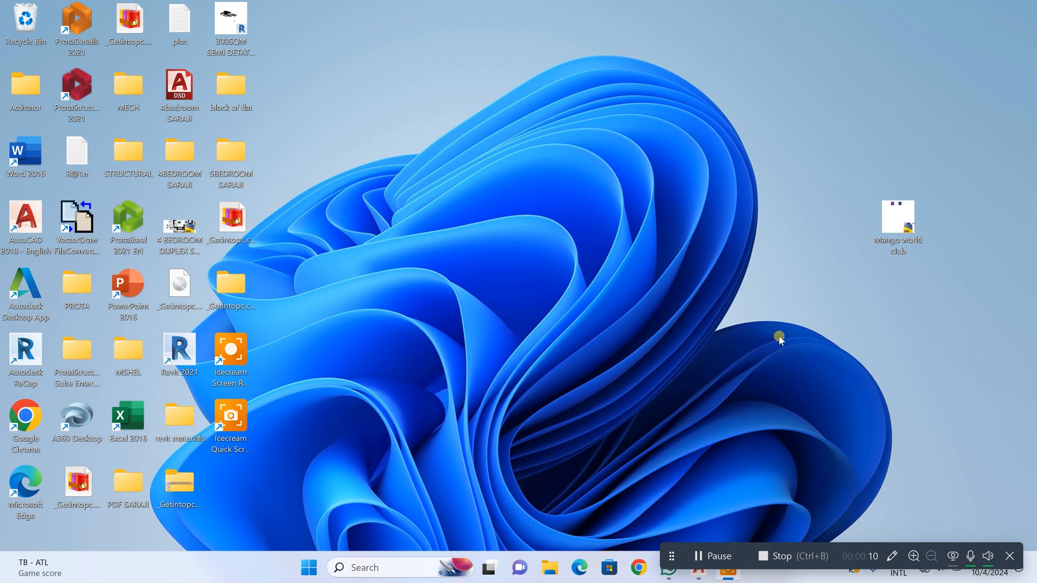
Switch to AutoCAD and examine the ground floor and first floor plans in the Mango world club drawing
{"action": "left_click", "coordinate": [697, 576]}
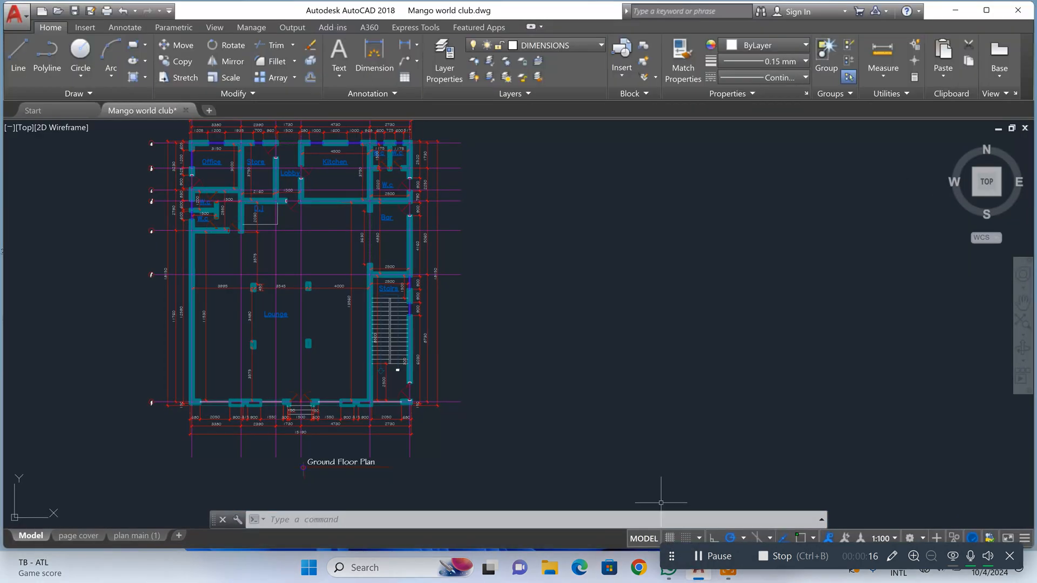
{"action": "scroll", "coordinate": [571, 273], "scroll_direction": "down", "scroll_amount": 3}
{"action": "scroll", "coordinate": [462, 217], "scroll_direction": "up", "scroll_amount": 5}
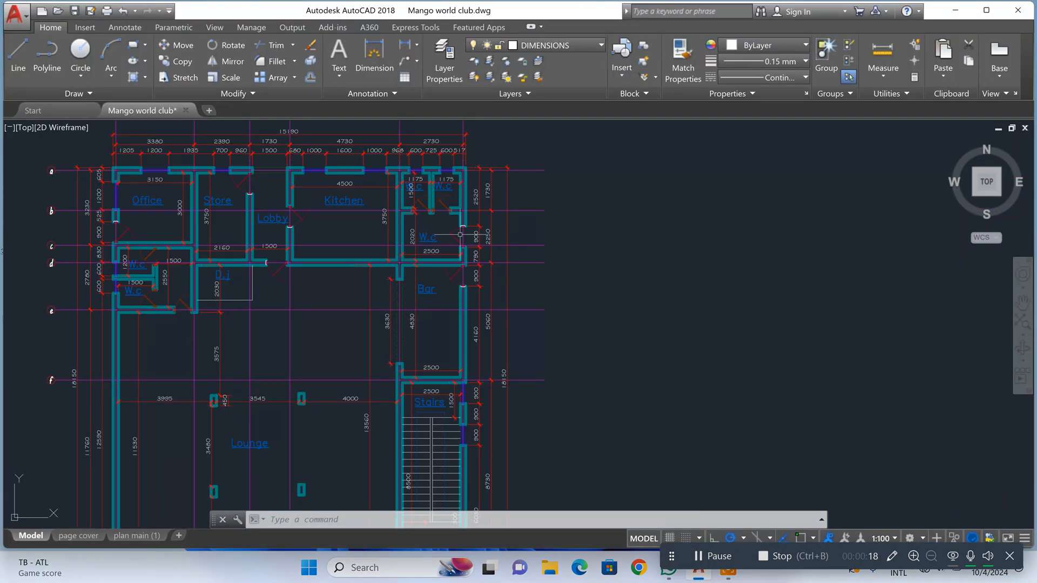
{"action": "scroll", "coordinate": [462, 217], "scroll_direction": "down", "scroll_amount": 3}
{"action": "scroll", "coordinate": [331, 297], "scroll_direction": "up", "scroll_amount": 5}
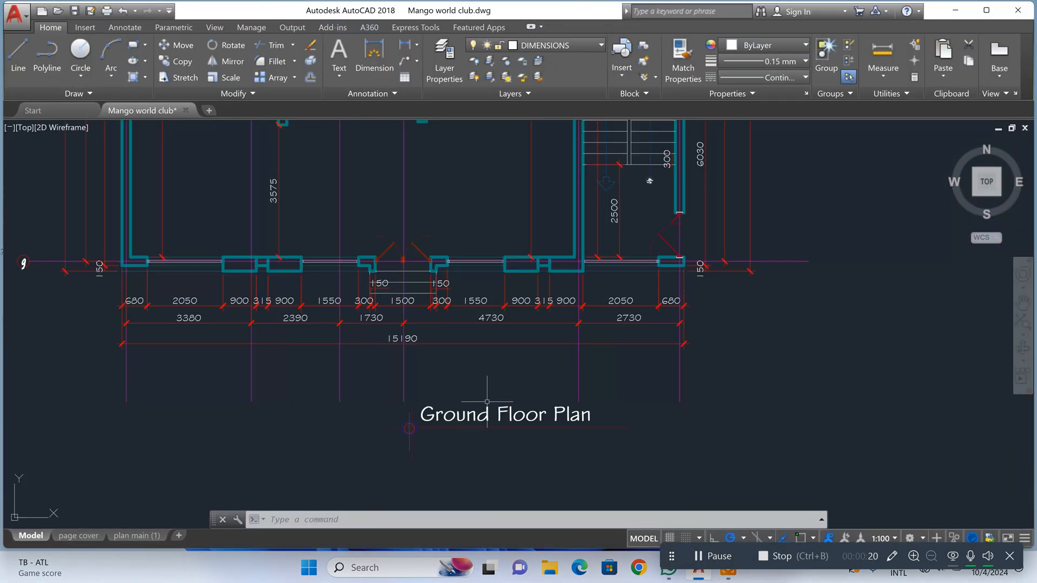
{"action": "scroll", "coordinate": [330, 297], "scroll_direction": "down", "scroll_amount": 3}
{"action": "scroll", "coordinate": [665, 289], "scroll_direction": "up", "scroll_amount": 2}
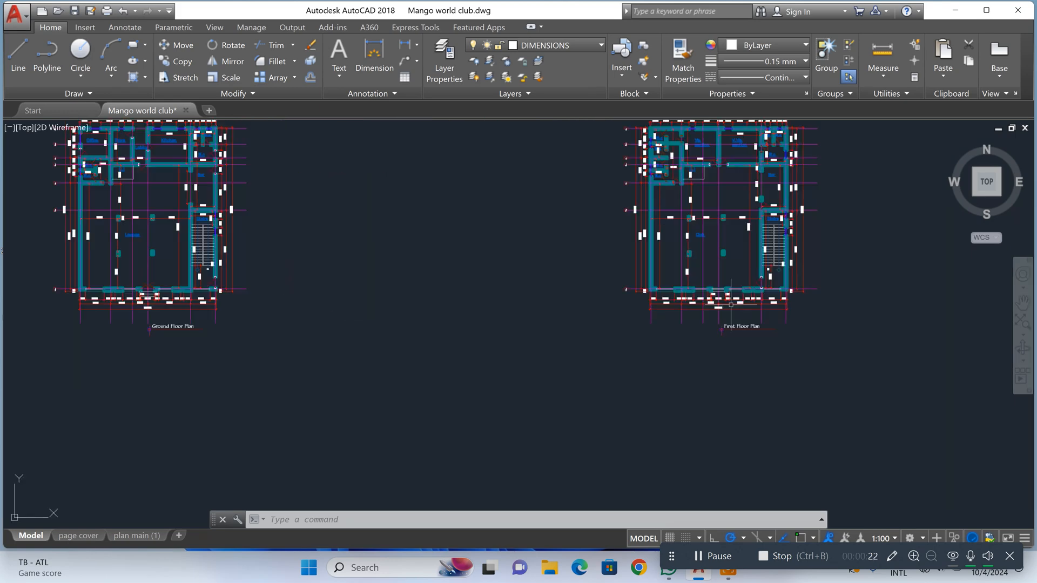
{"action": "scroll", "coordinate": [780, 334], "scroll_direction": "up", "scroll_amount": 3}
{"action": "scroll", "coordinate": [780, 334], "scroll_direction": "down", "scroll_amount": 3}
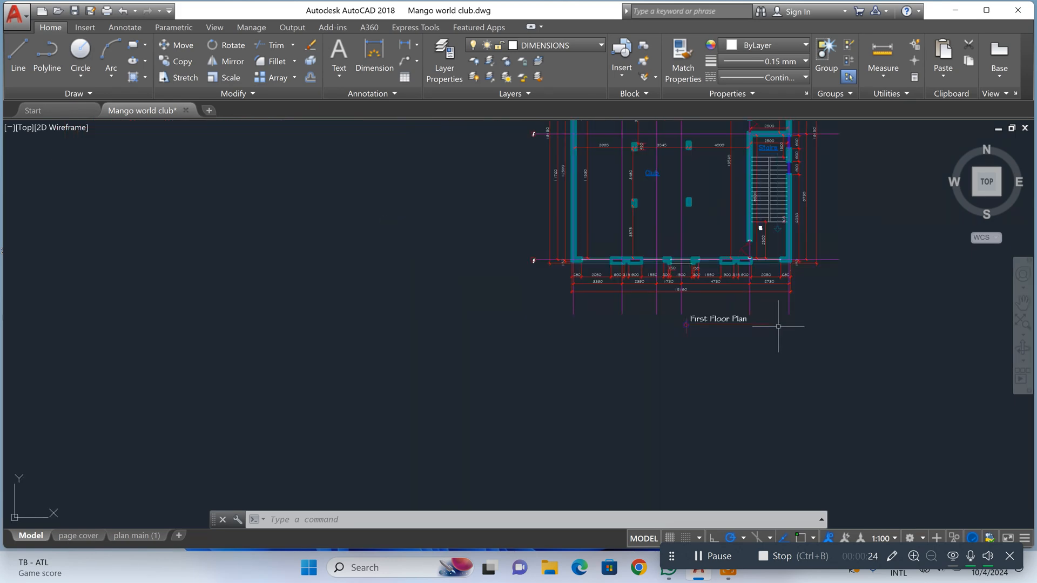
{"action": "scroll", "coordinate": [778, 281], "scroll_direction": "up", "scroll_amount": 2}
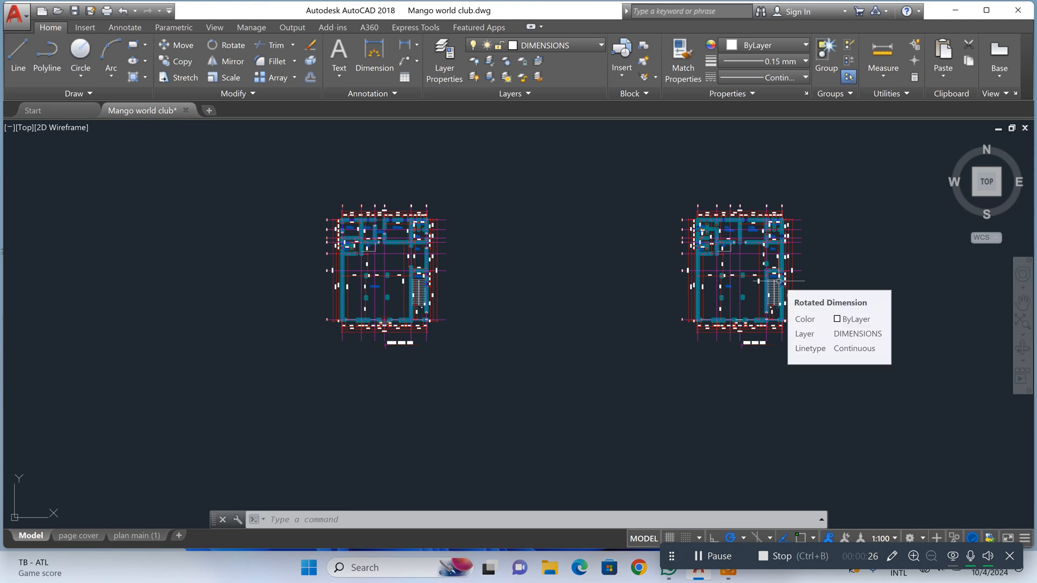
{"action": "scroll", "coordinate": [402, 225], "scroll_direction": "up", "scroll_amount": 4}
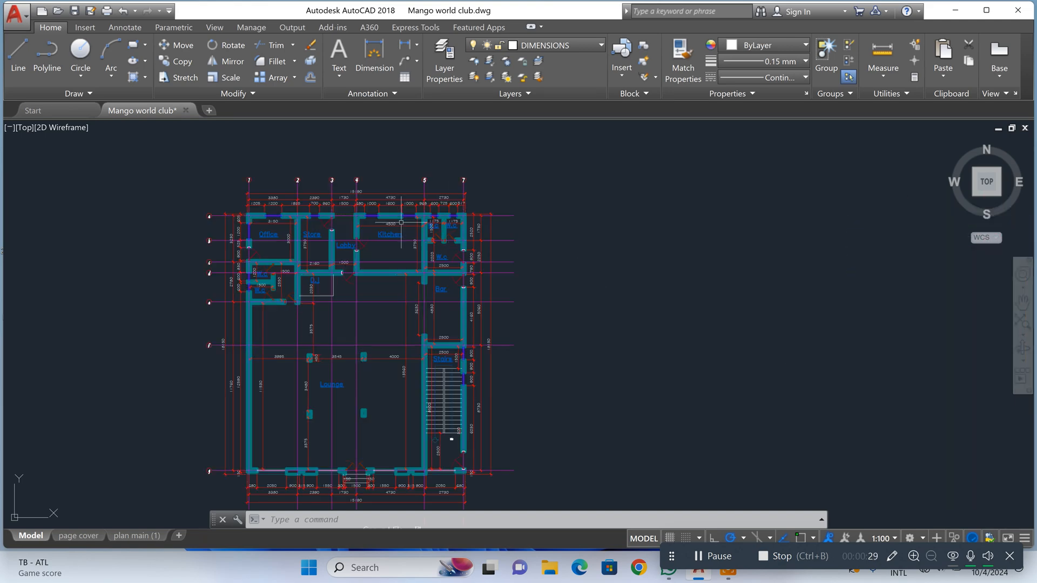
{"action": "scroll", "coordinate": [491, 213], "scroll_direction": "down", "scroll_amount": 4}
{"action": "scroll", "coordinate": [451, 300], "scroll_direction": "up", "scroll_amount": 4}
{"action": "scroll", "coordinate": [479, 373], "scroll_direction": "down", "scroll_amount": 6}
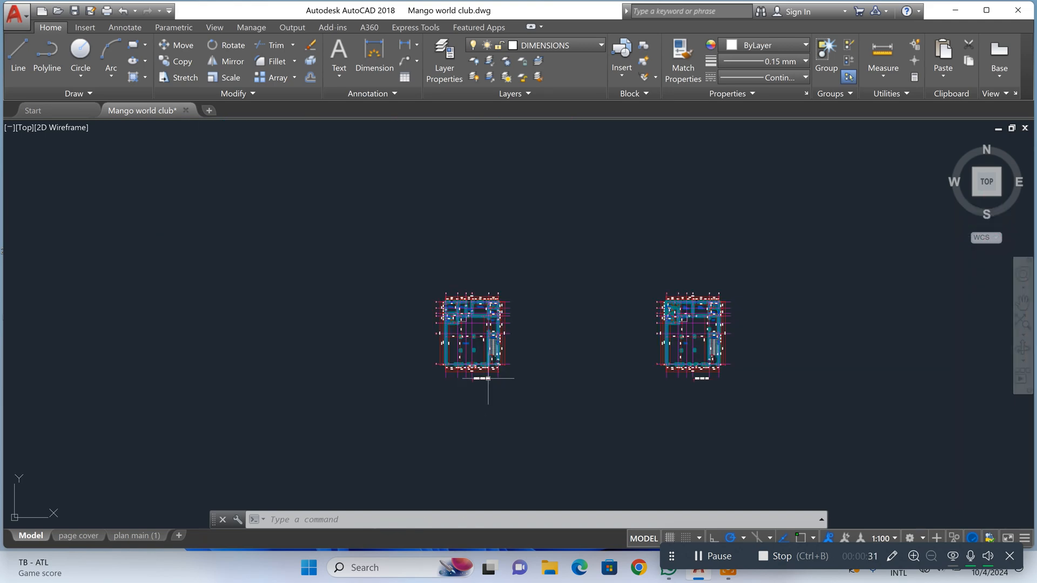
{"action": "scroll", "coordinate": [506, 313], "scroll_direction": "up", "scroll_amount": 4}
{"action": "scroll", "coordinate": [473, 368], "scroll_direction": "down", "scroll_amount": 3}
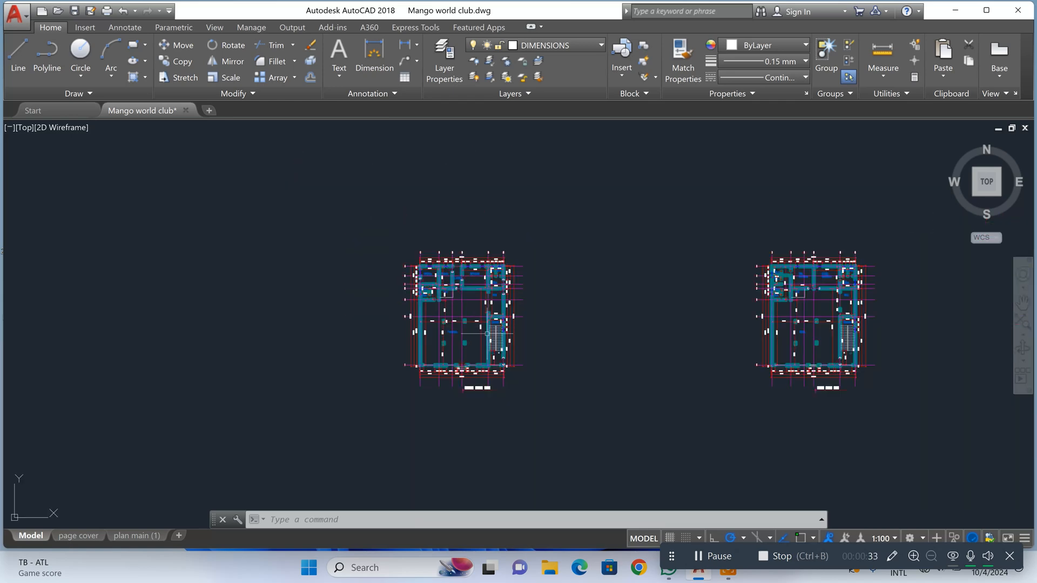
Select the entire Ground Floor Plan with its grid lines and title, and open Write Block for it
{"action": "scroll", "coordinate": [470, 373], "scroll_direction": "up", "scroll_amount": 2}
{"action": "left_click", "coordinate": [598, 158]}
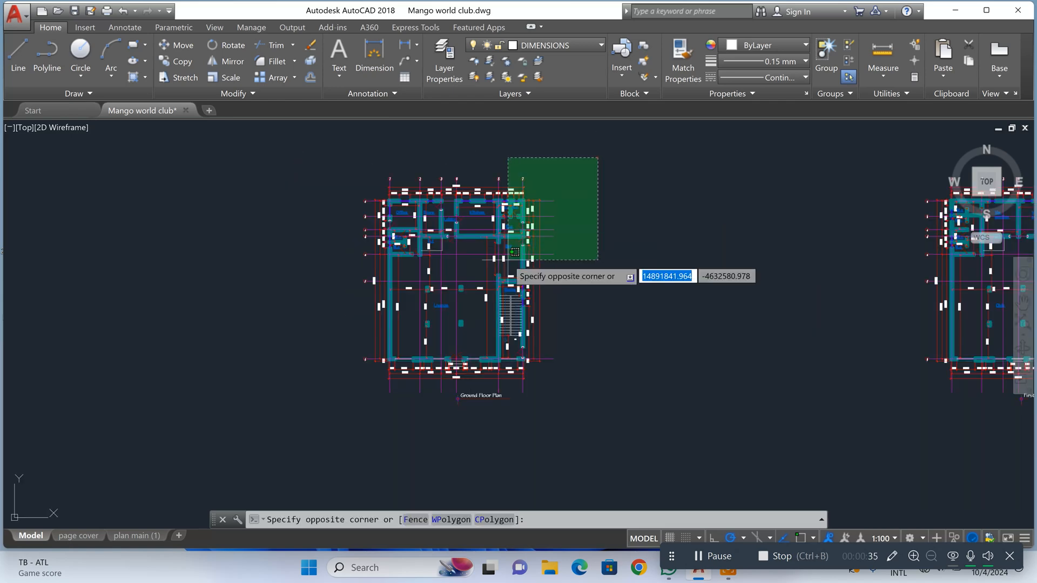
{"action": "left_click", "coordinate": [366, 416]}
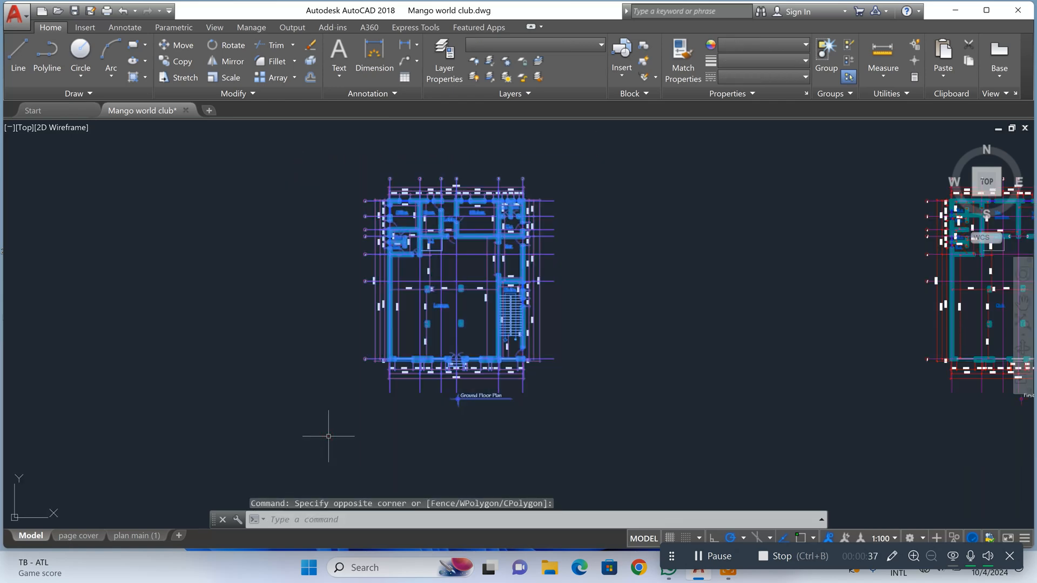
{"action": "type", "text": "wblock"}
{"action": "key", "text": "Return"}
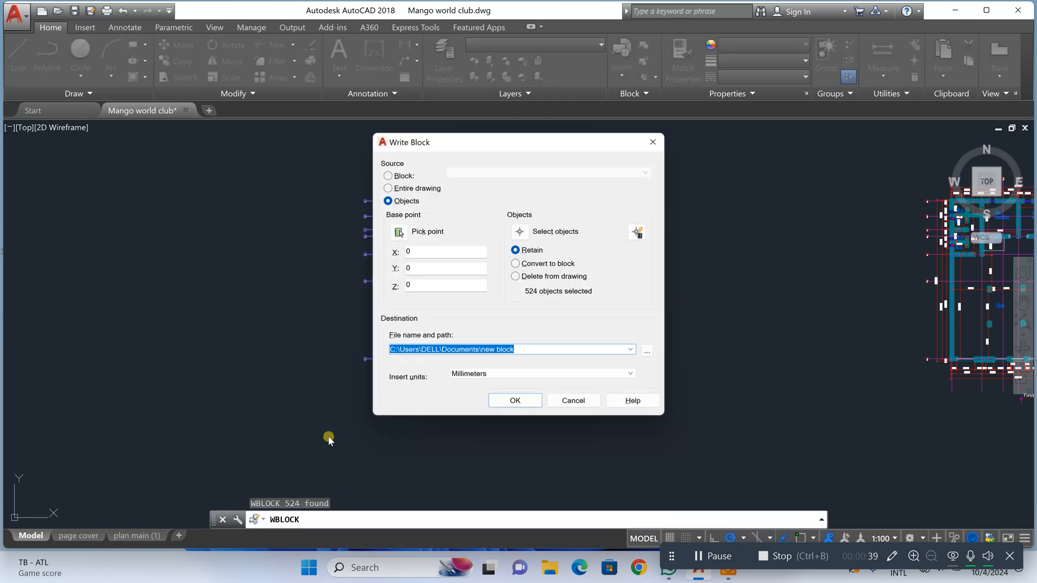
Set the block's destination to class1 in Documents, using the AutoCAD 2018 DXF (*.dxf) file type
{"action": "left_click", "coordinate": [648, 351]}
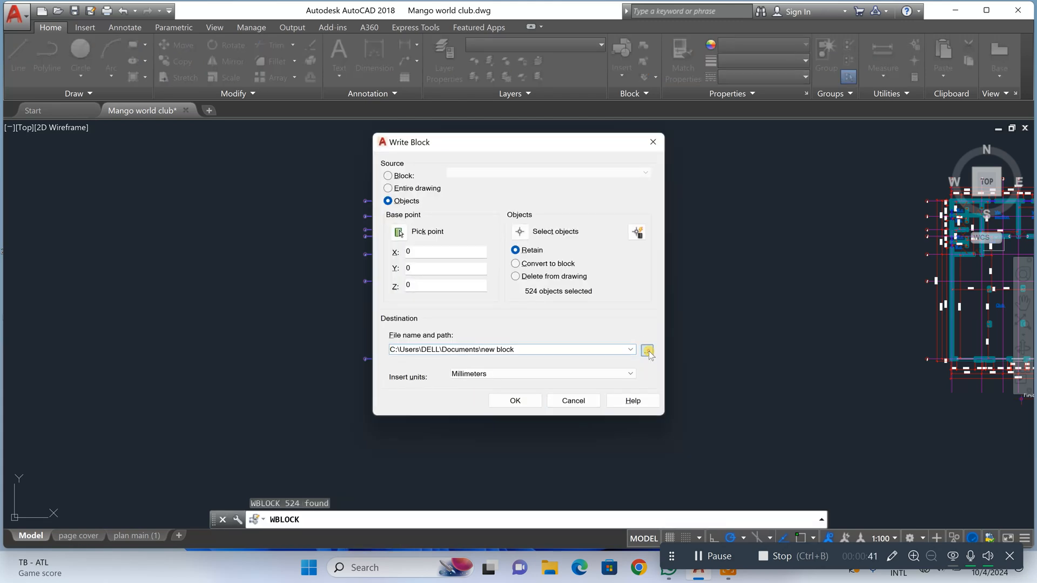
{"action": "left_click", "coordinate": [477, 406]}
{"action": "left_click_drag", "start_coordinate": [479, 410], "coordinate": [407, 431]}
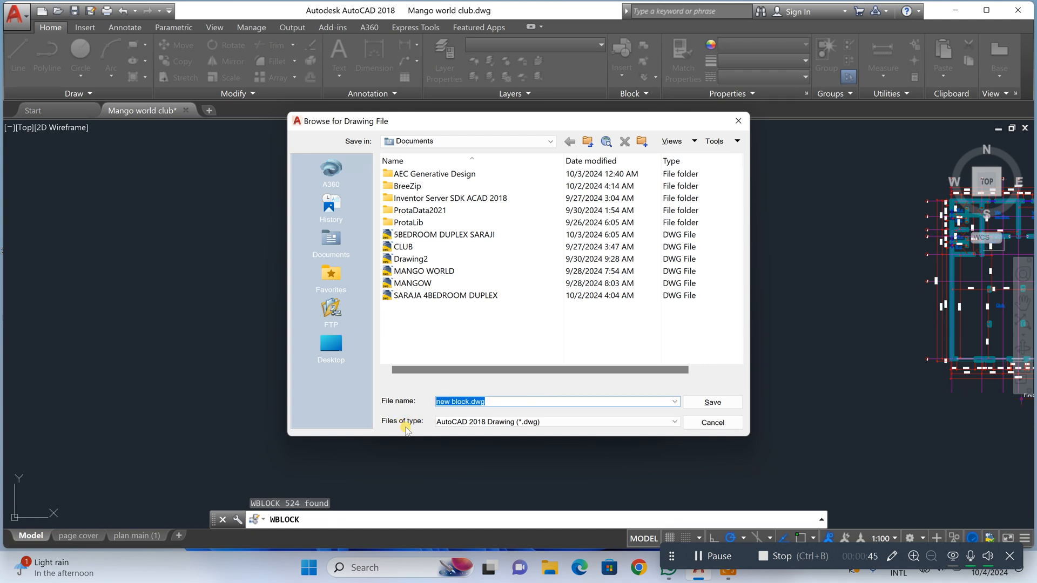
{"action": "type", "text": "class1"}
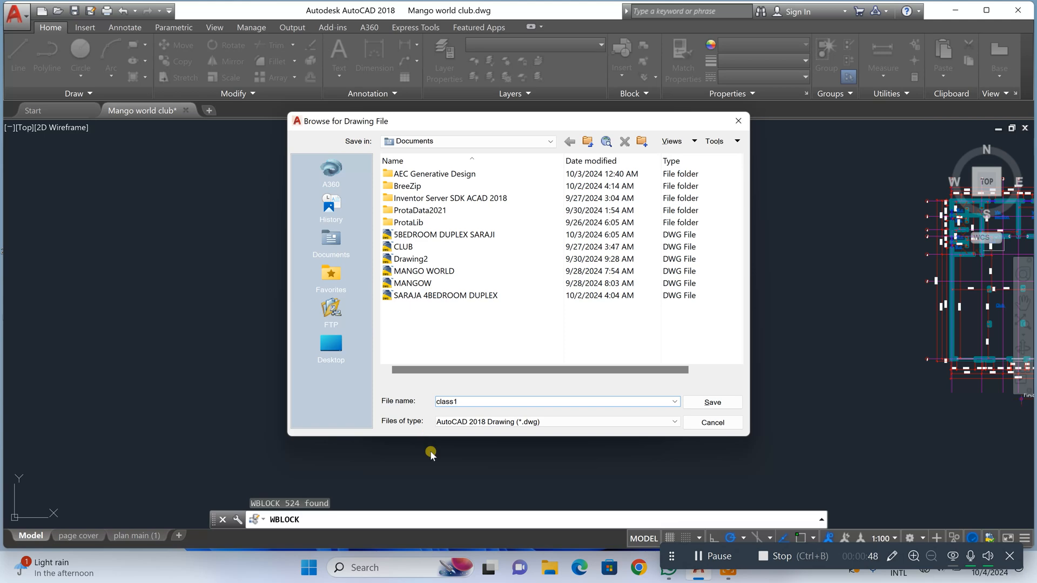
{"action": "left_click", "coordinate": [545, 422]}
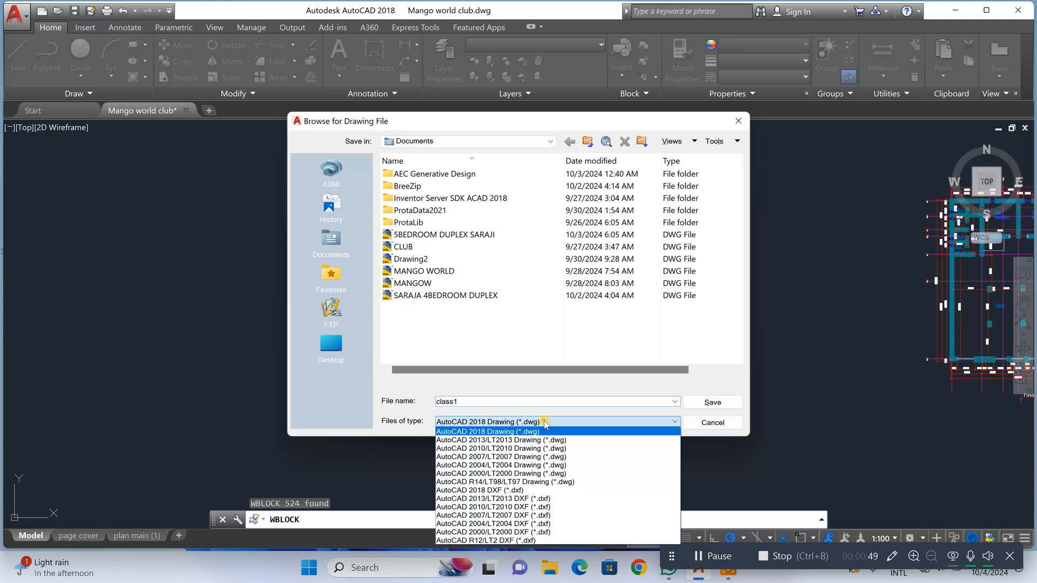
{"action": "left_click", "coordinate": [525, 490]}
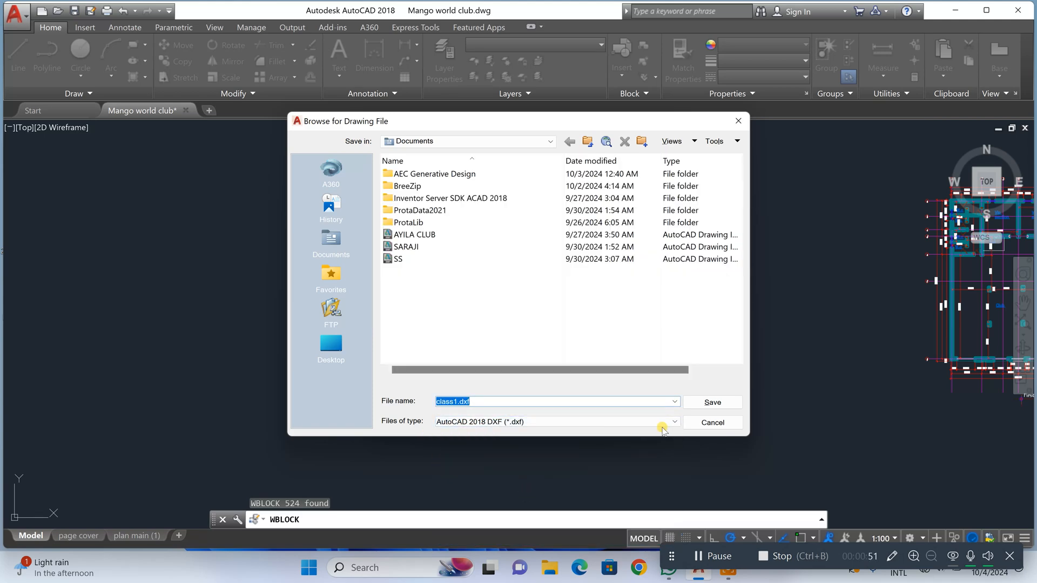
{"action": "left_click", "coordinate": [713, 403]}
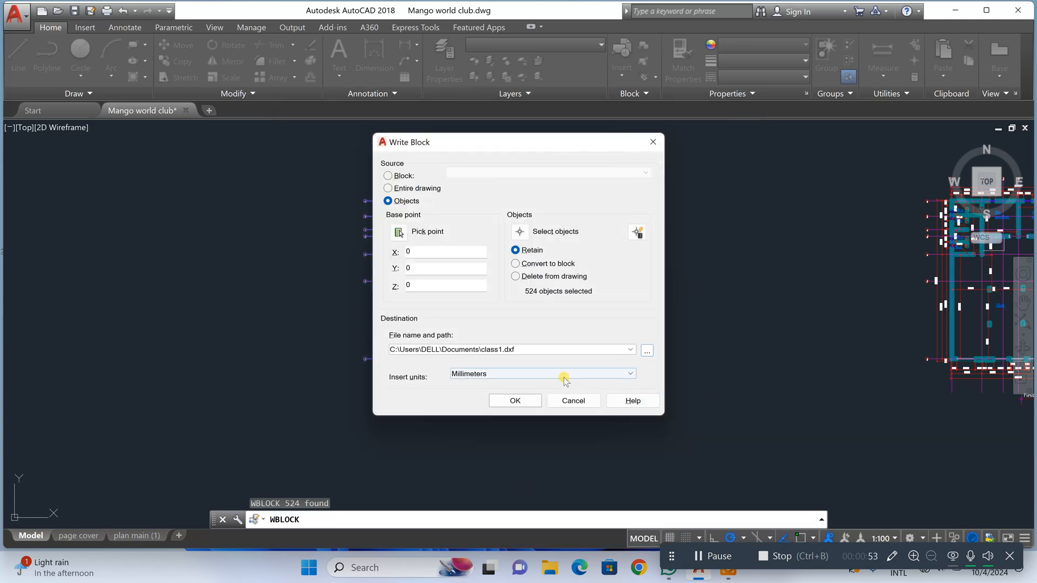
Set the insert units to Millimeters and write the ground floor plan out to the DXF file
{"action": "left_click", "coordinate": [488, 374]}
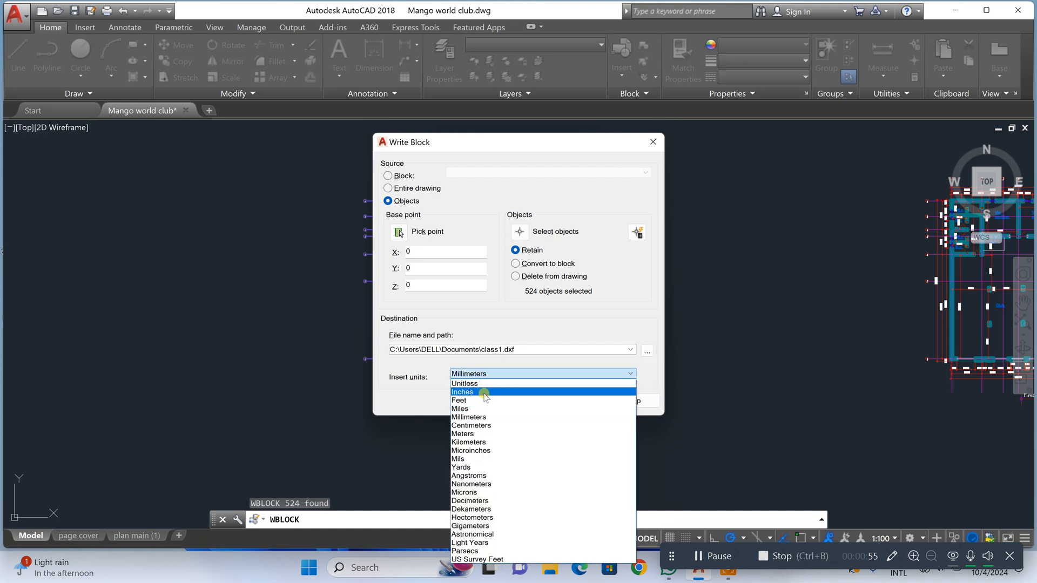
{"action": "left_click", "coordinate": [473, 416]}
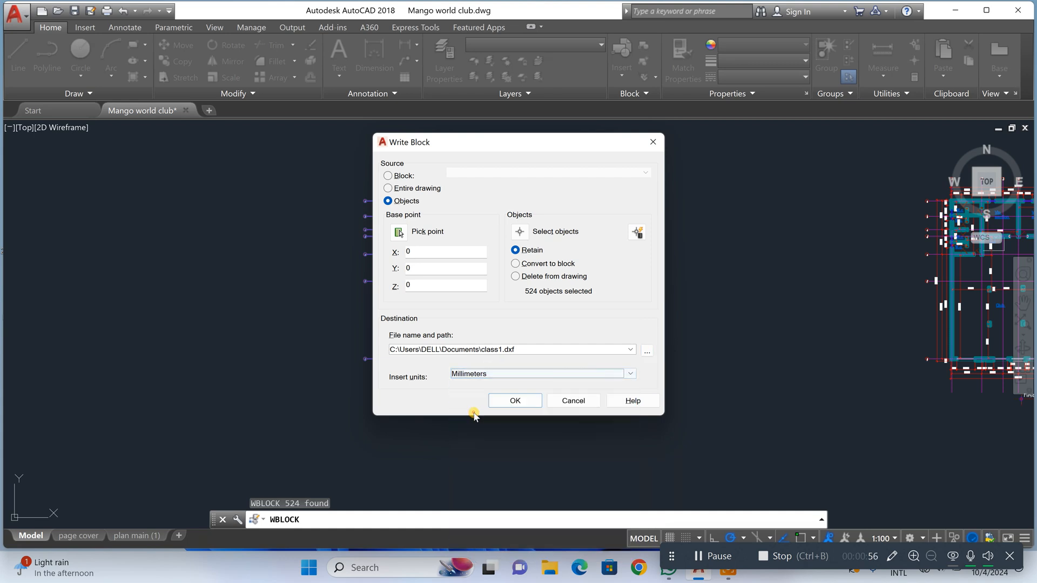
{"action": "left_click", "coordinate": [514, 401]}
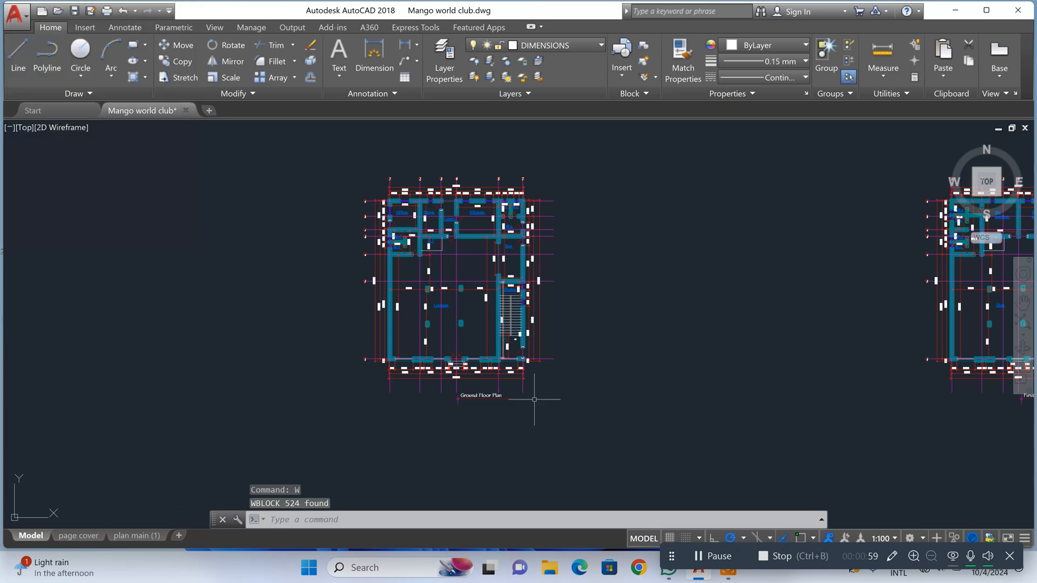
Switch to ProtaStructure 2021 and create a new project with code class1 from the UK (BS8110) template
{"action": "left_click", "coordinate": [986, 9]}
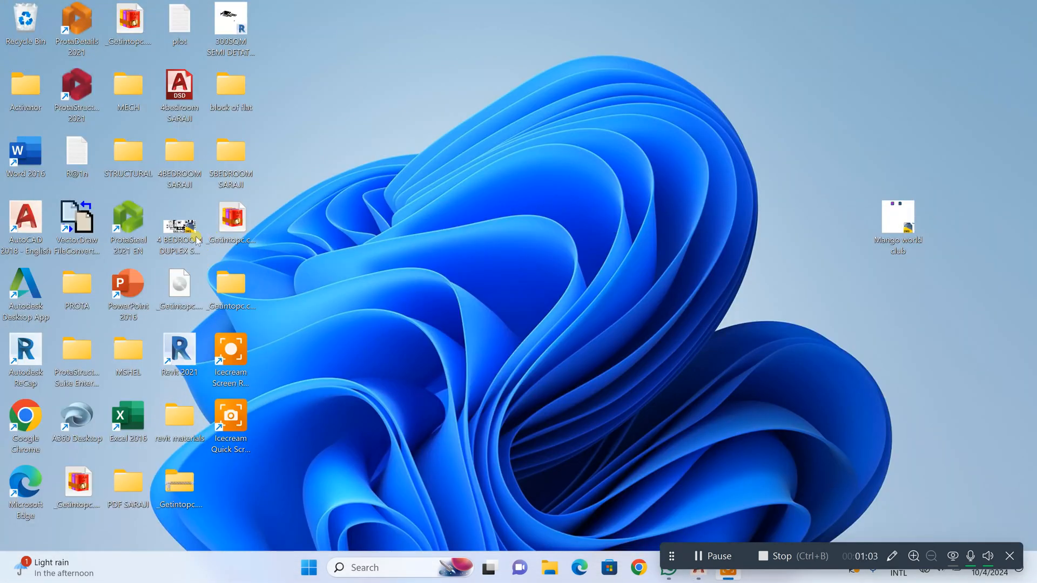
{"action": "double_click", "coordinate": [95, 100]}
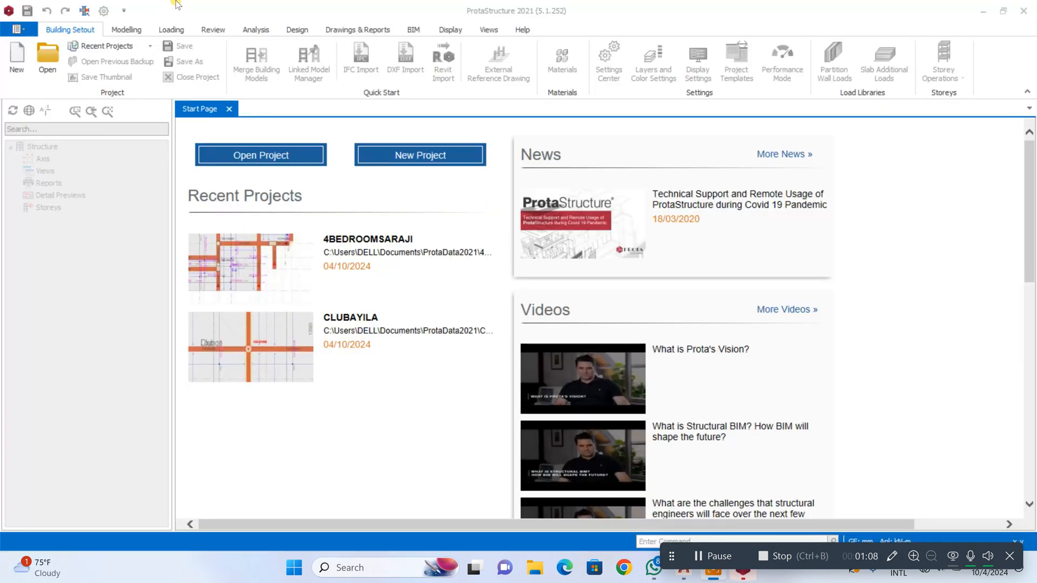
{"action": "left_click", "coordinate": [376, 165]}
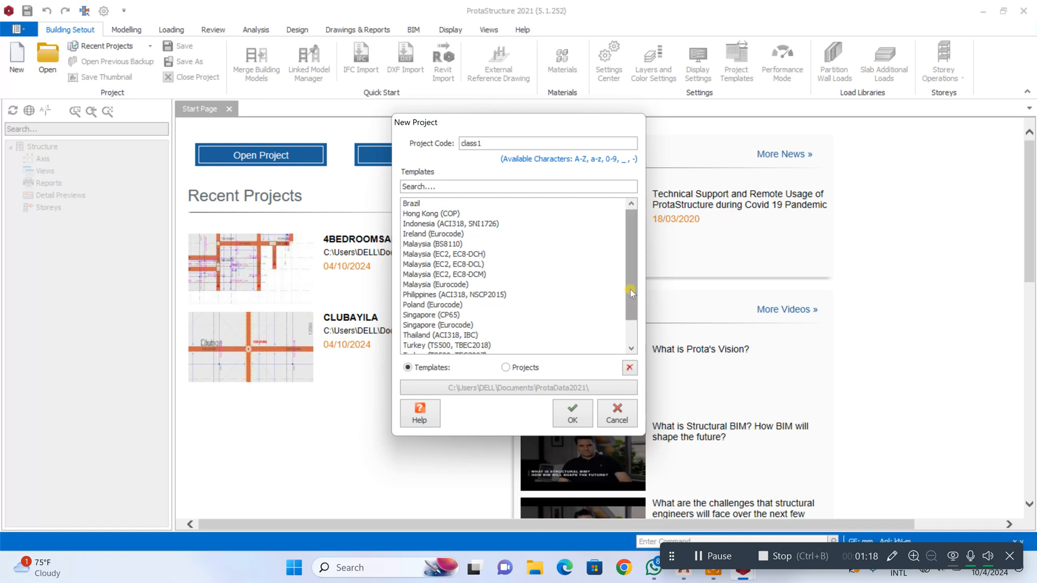
{"action": "scroll", "coordinate": [611, 324], "scroll_direction": "down", "scroll_amount": 1}
{"action": "left_click", "coordinate": [444, 336]}
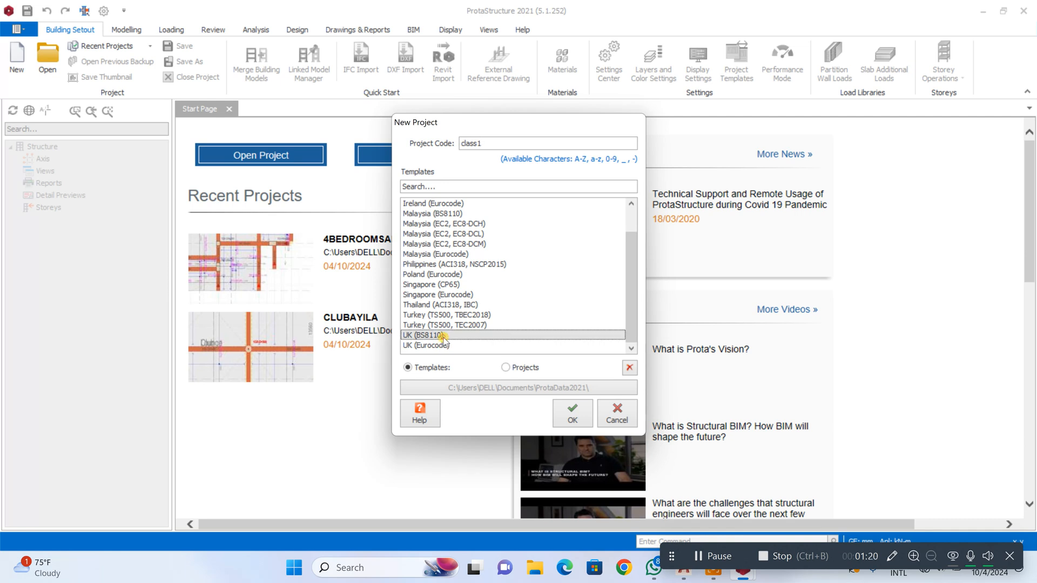
{"action": "left_click", "coordinate": [566, 419]}
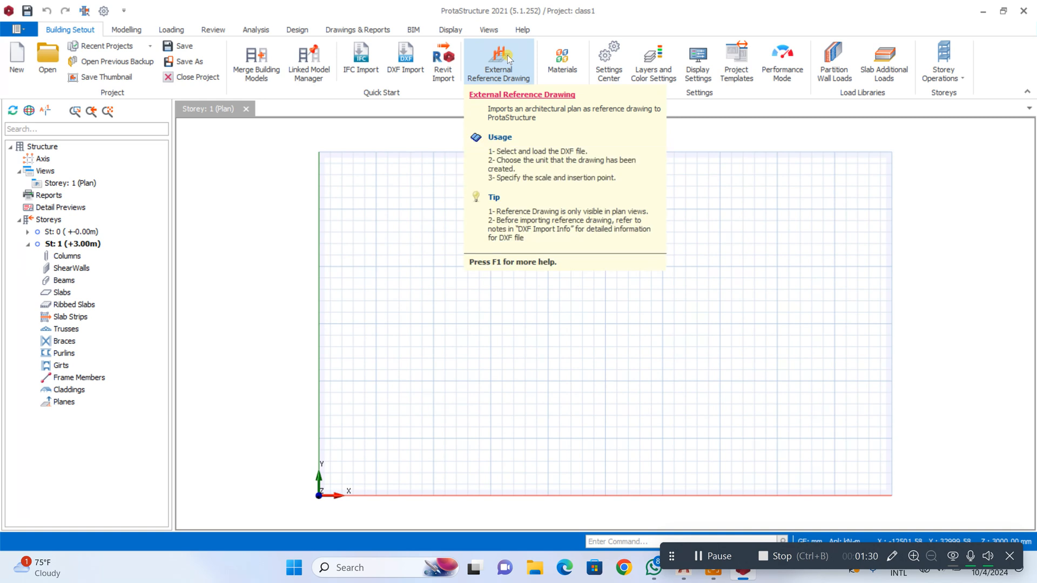
Add class1.dxf from Documents as the external reference drawing for storey 1 and make it active
{"action": "left_click", "coordinate": [507, 55]}
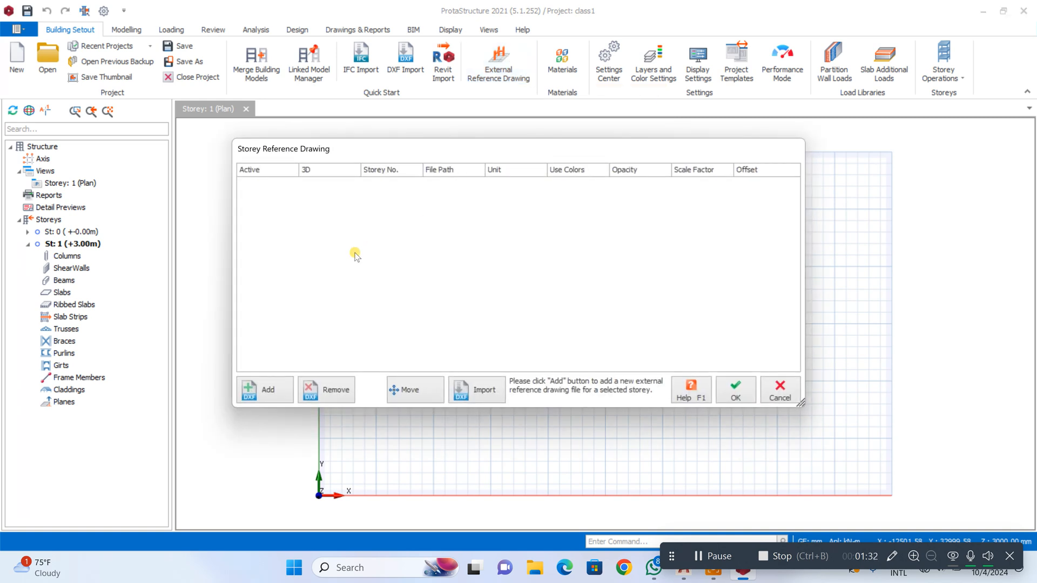
{"action": "left_click", "coordinate": [281, 384]}
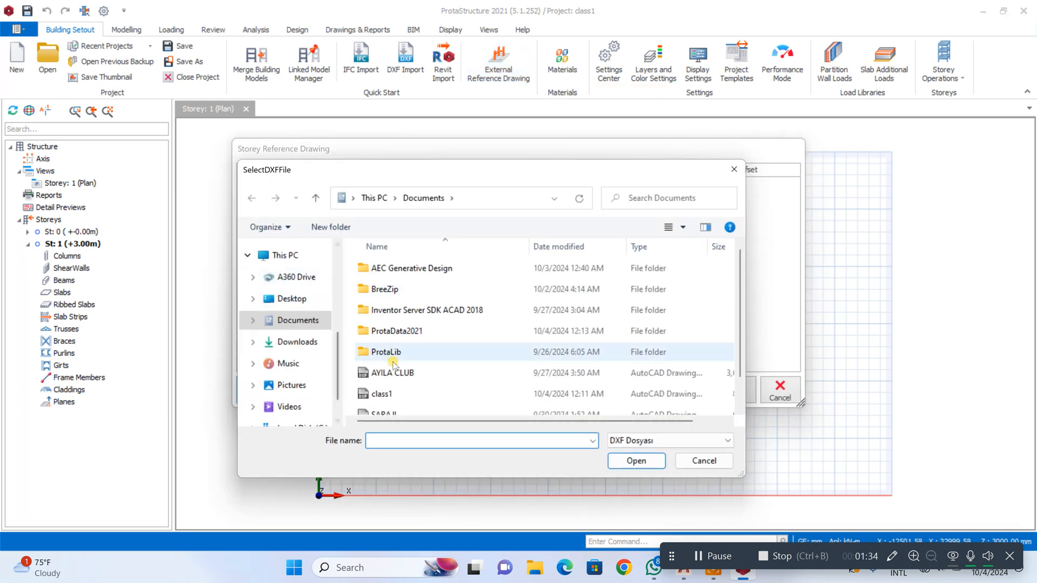
{"action": "scroll", "coordinate": [394, 367], "scroll_direction": "down", "scroll_amount": 1}
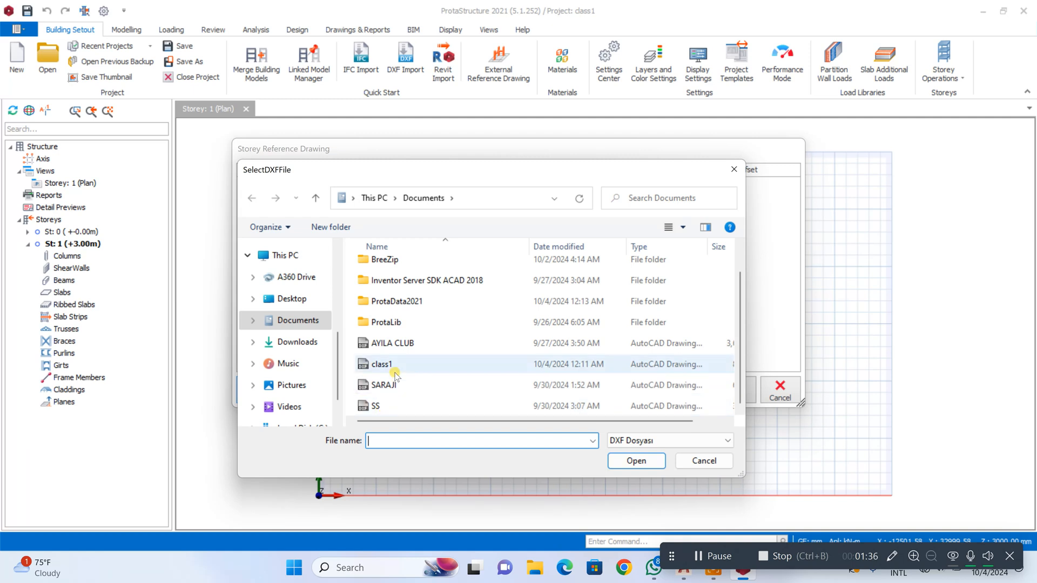
{"action": "left_click", "coordinate": [397, 366]}
{"action": "left_click", "coordinate": [648, 461]}
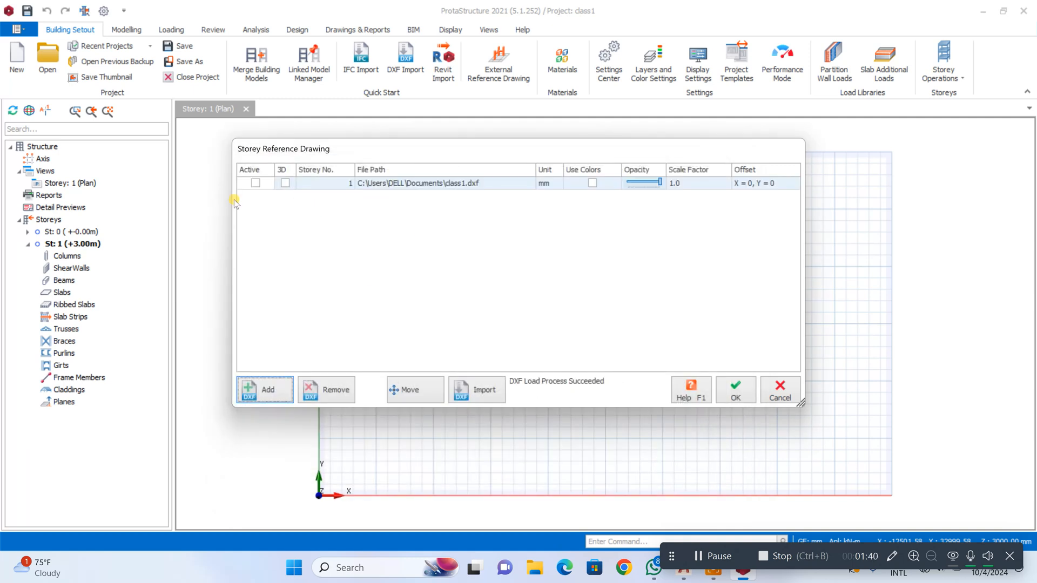
{"action": "left_click", "coordinate": [257, 184]}
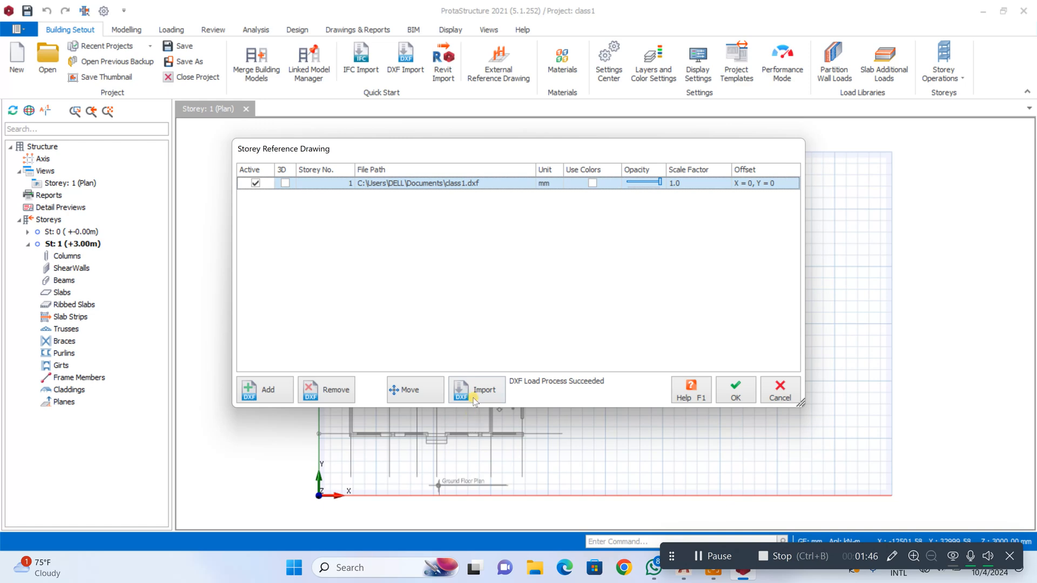
{"action": "left_click", "coordinate": [735, 390]}
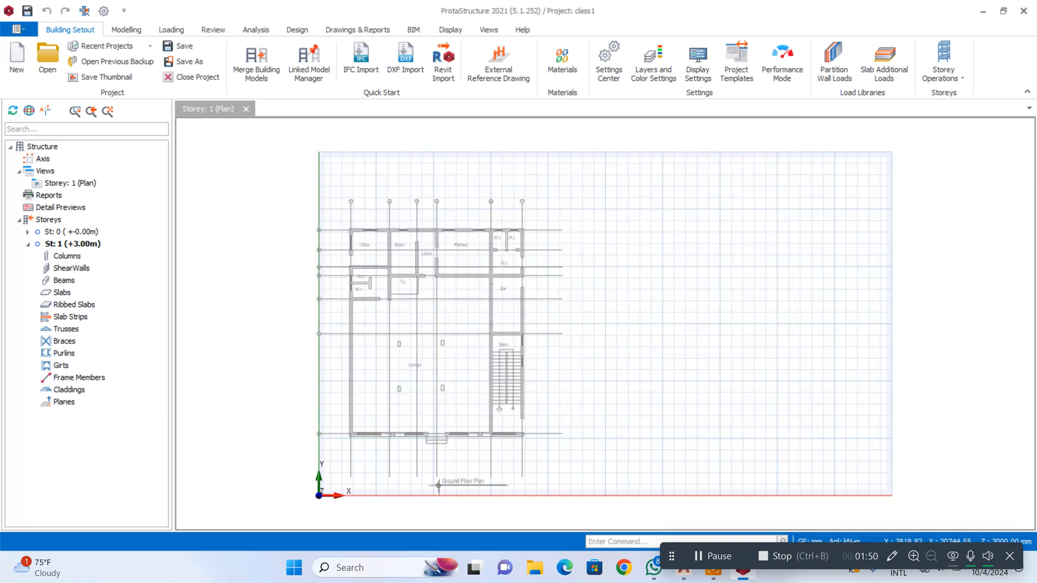
Start placing grid axes by two points and draw axis 1 along the reference plan's full vertical gridline 1
{"action": "scroll", "coordinate": [362, 244], "scroll_direction": "up", "scroll_amount": 7}
{"action": "scroll", "coordinate": [363, 227], "scroll_direction": "down", "scroll_amount": 5}
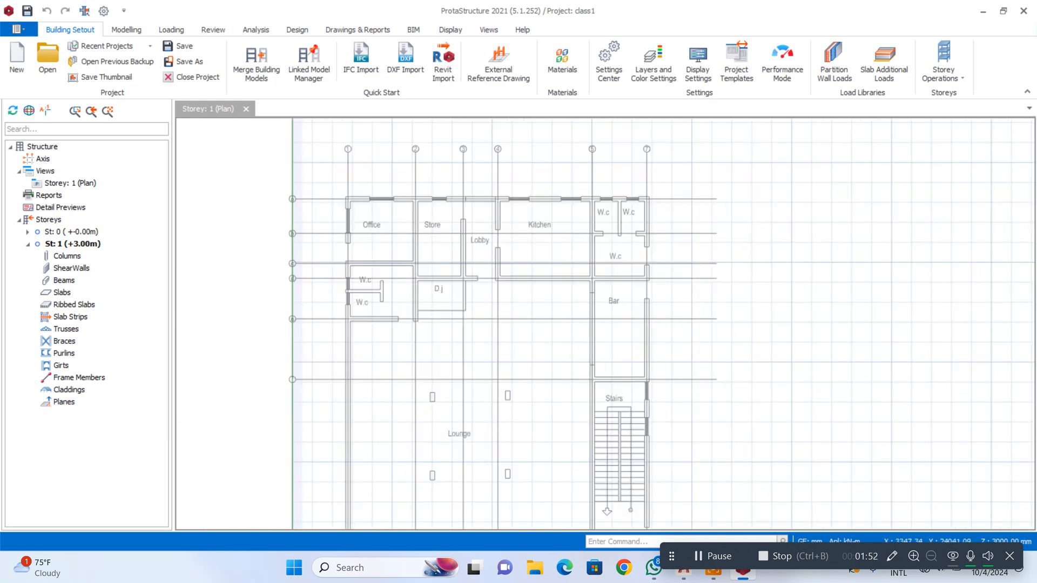
{"action": "scroll", "coordinate": [353, 173], "scroll_direction": "up", "scroll_amount": 2}
{"action": "left_click", "coordinate": [126, 30]}
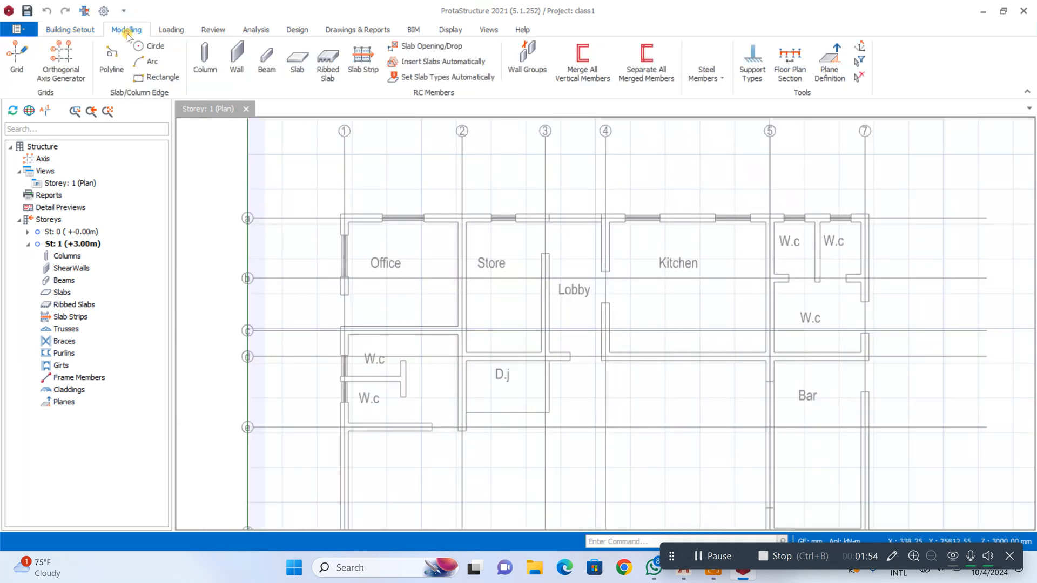
{"action": "left_click", "coordinate": [16, 57]}
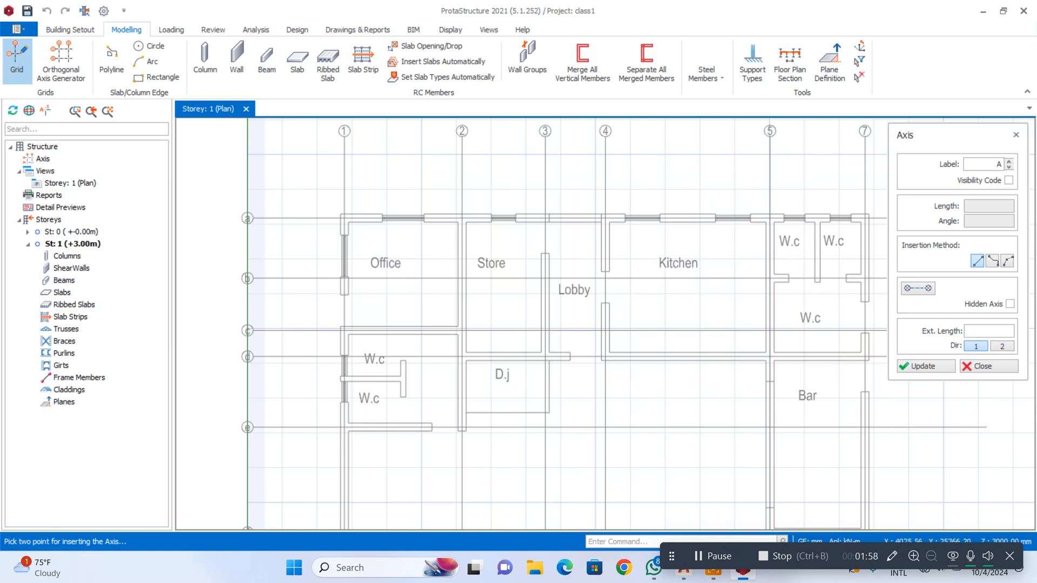
{"action": "scroll", "coordinate": [348, 120], "scroll_direction": "up", "scroll_amount": 3}
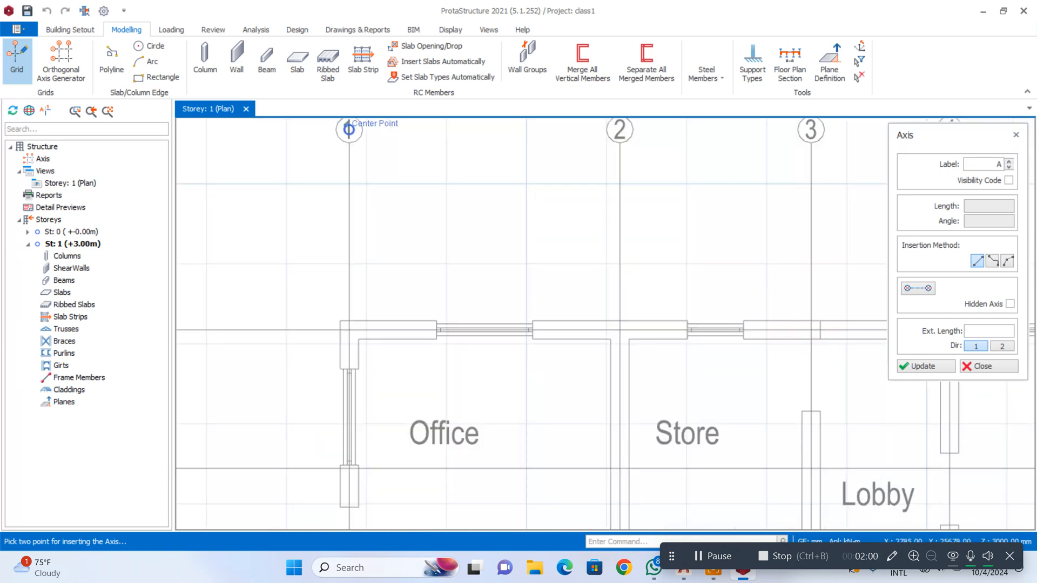
{"action": "scroll", "coordinate": [364, 159], "scroll_direction": "up", "scroll_amount": 3}
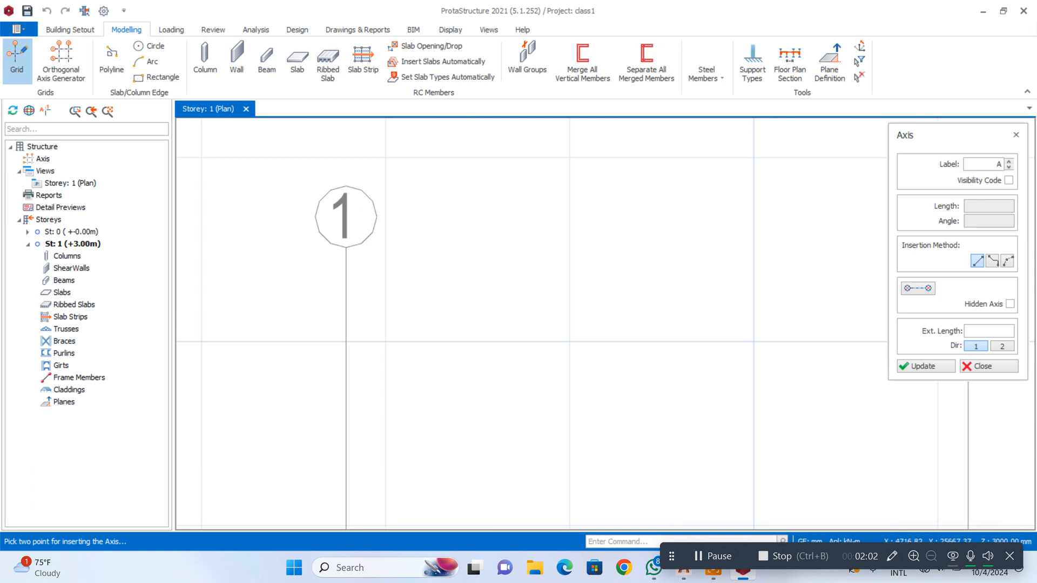
{"action": "double_click", "coordinate": [997, 164]}
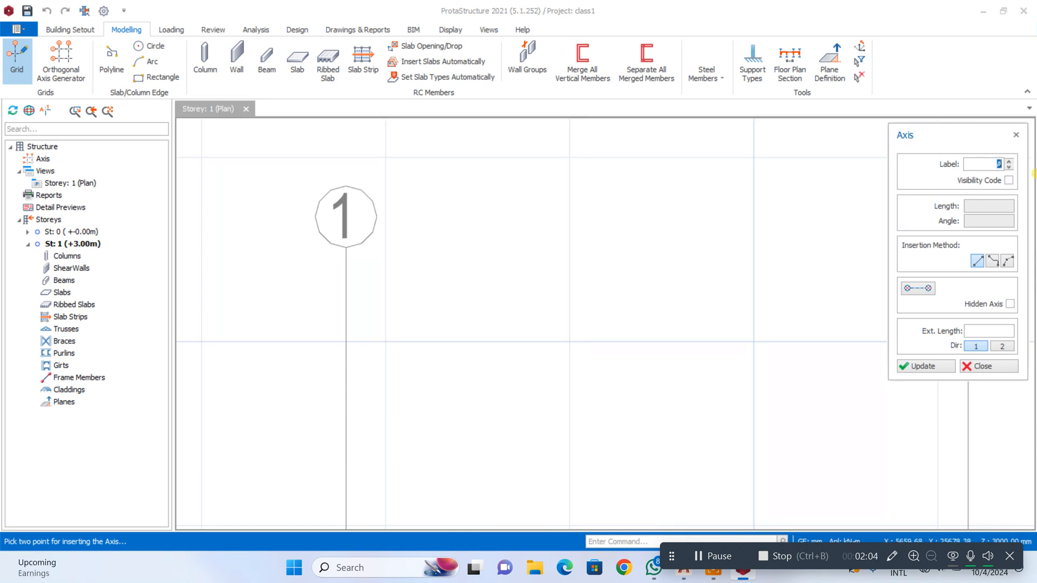
{"action": "scroll", "coordinate": [573, 160], "scroll_direction": "down", "scroll_amount": 2}
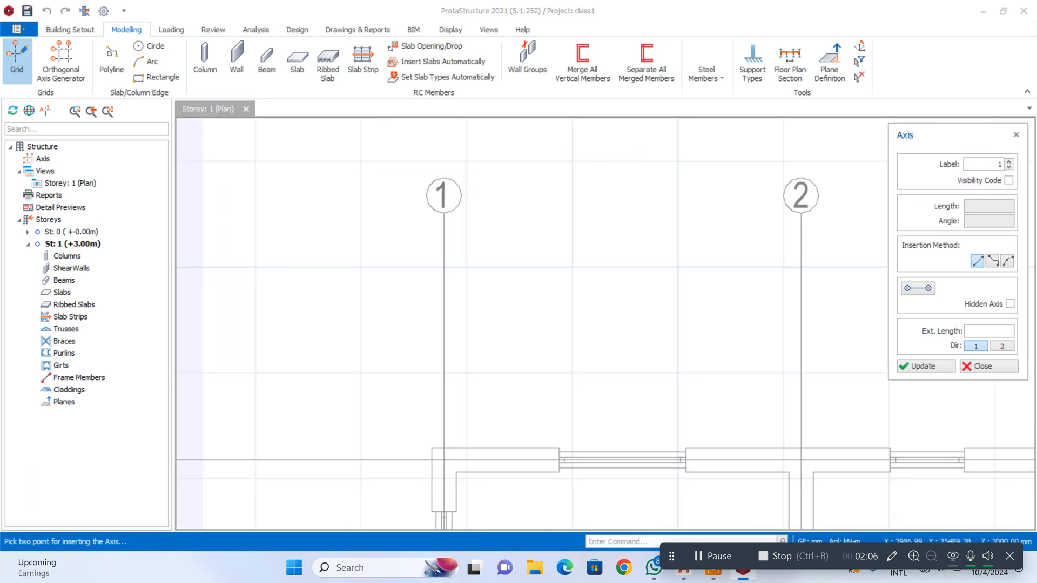
{"action": "left_click", "coordinate": [444, 217]}
{"action": "scroll", "coordinate": [453, 192], "scroll_direction": "down", "scroll_amount": 6}
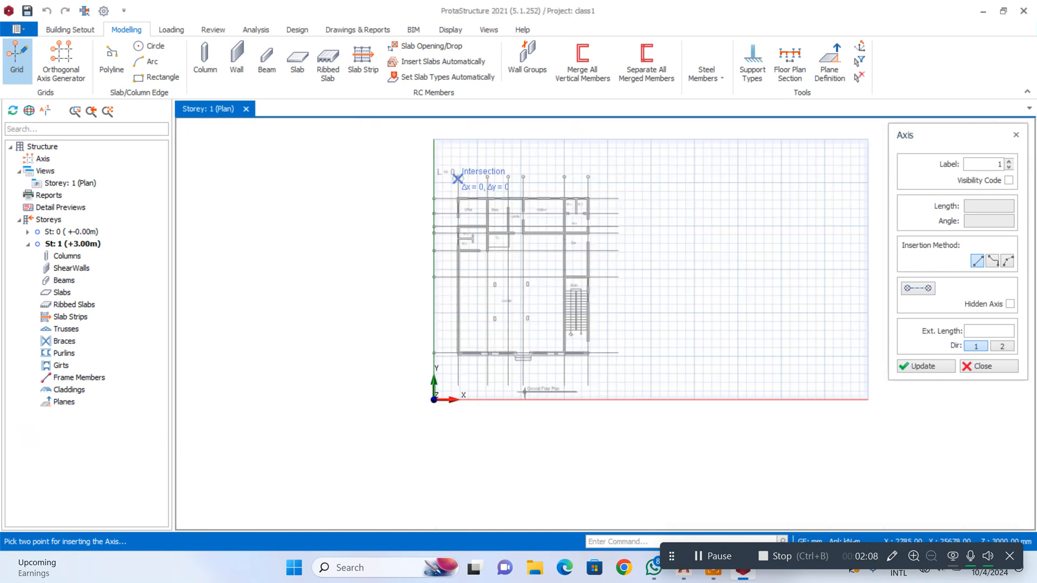
{"action": "scroll", "coordinate": [441, 364], "scroll_direction": "up", "scroll_amount": 3}
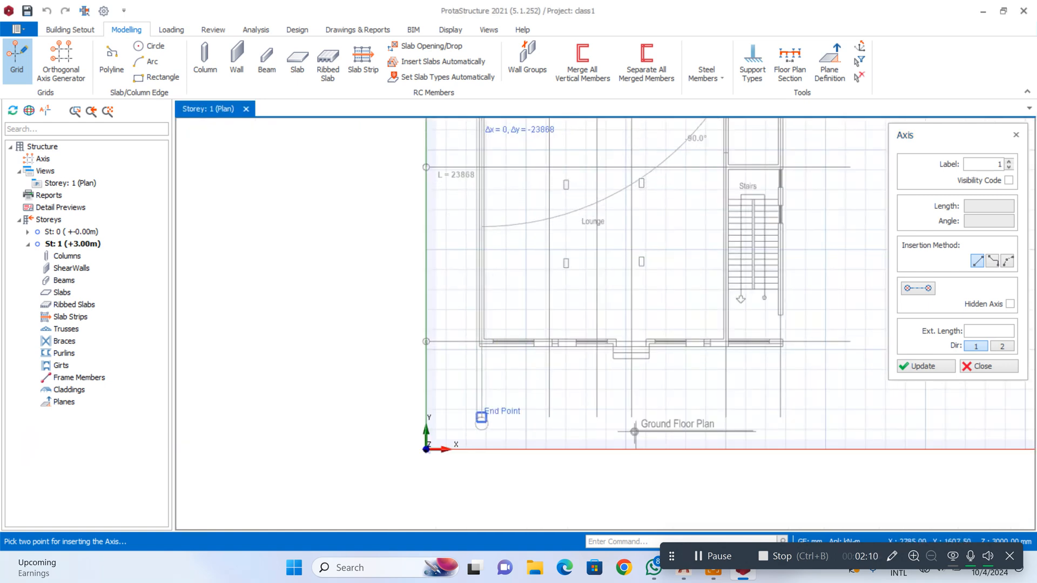
{"action": "left_click", "coordinate": [482, 418]}
Draw the next vertical axis over the reference plan's gridline 2, from its bubble down to its lower end
{"action": "scroll", "coordinate": [625, 347], "scroll_direction": "down", "scroll_amount": 3}
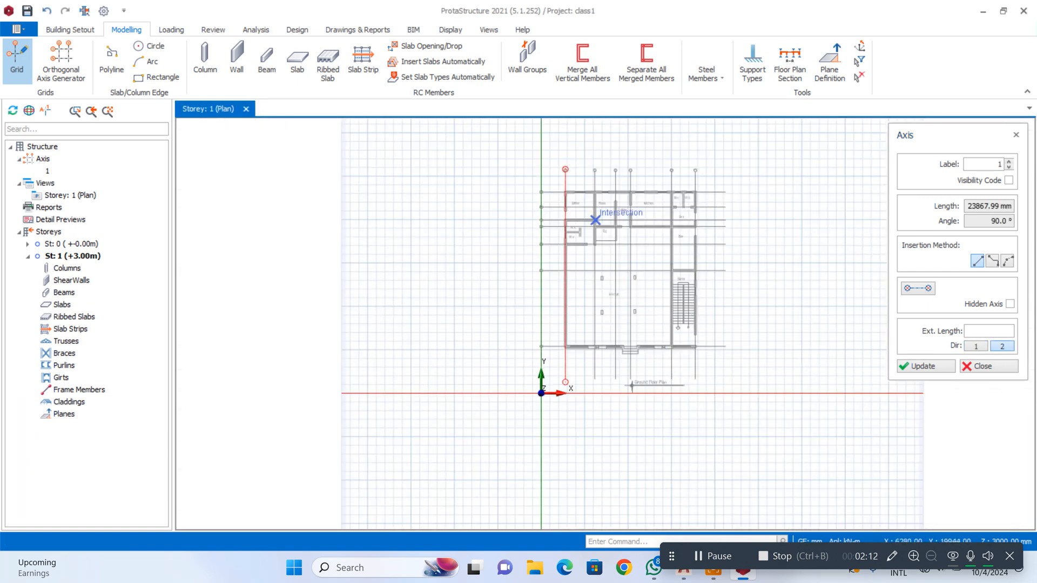
{"action": "scroll", "coordinate": [592, 220], "scroll_direction": "up", "scroll_amount": 3}
{"action": "scroll", "coordinate": [604, 181], "scroll_direction": "up", "scroll_amount": 3}
{"action": "left_click", "coordinate": [606, 179]}
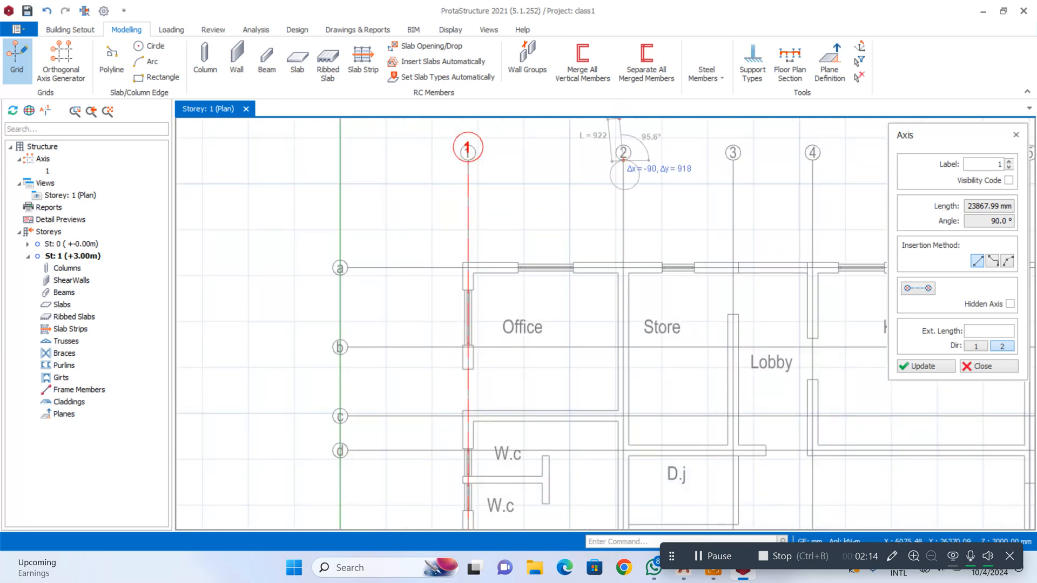
{"action": "scroll", "coordinate": [605, 181], "scroll_direction": "down", "scroll_amount": 4}
{"action": "scroll", "coordinate": [615, 278], "scroll_direction": "down", "scroll_amount": 3}
{"action": "scroll", "coordinate": [616, 301], "scroll_direction": "up", "scroll_amount": 3}
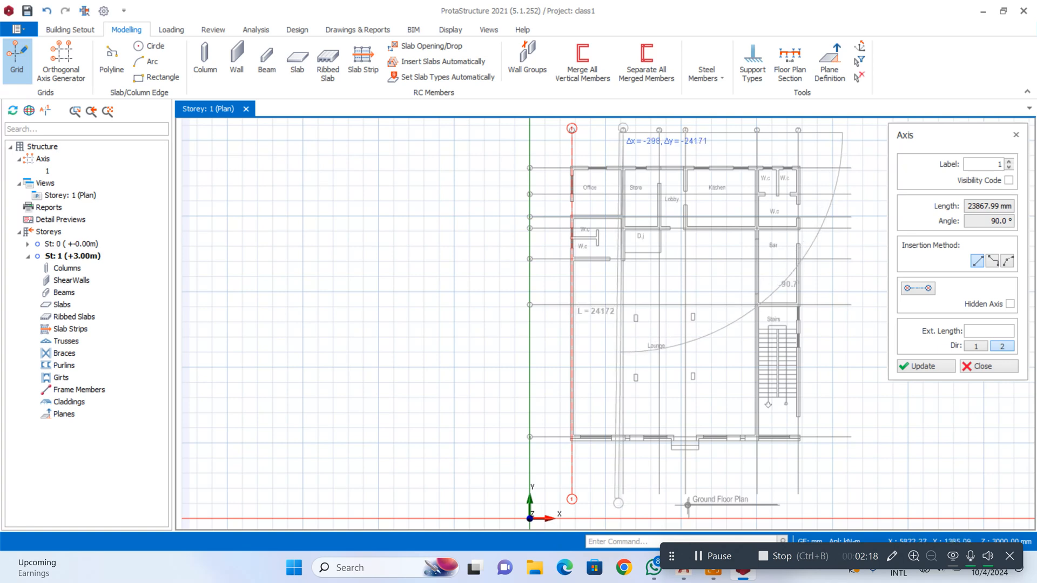
{"action": "left_click", "coordinate": [622, 494]}
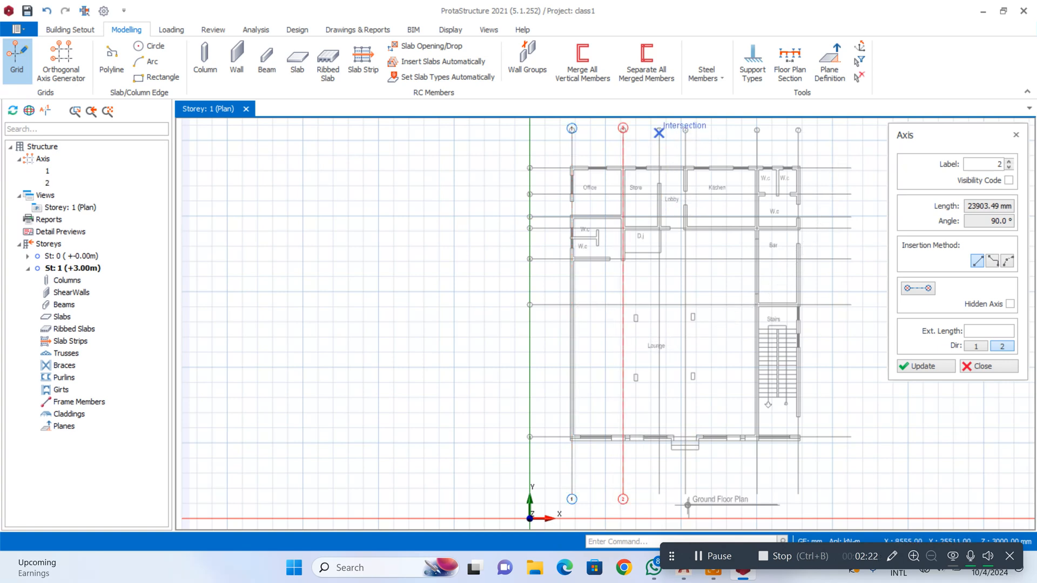
Skip gridline 3, set the axis label to 4 and draw the axis along the plan's full gridline 4
{"action": "scroll", "coordinate": [673, 133], "scroll_direction": "up", "scroll_amount": 3}
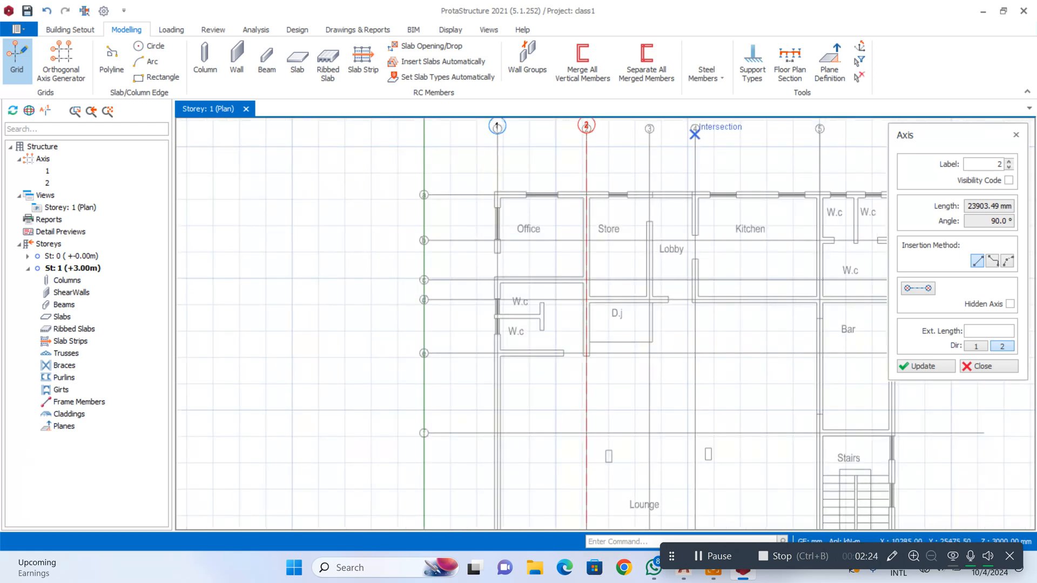
{"action": "left_click_drag", "start_coordinate": [982, 164], "coordinate": [1021, 168]}
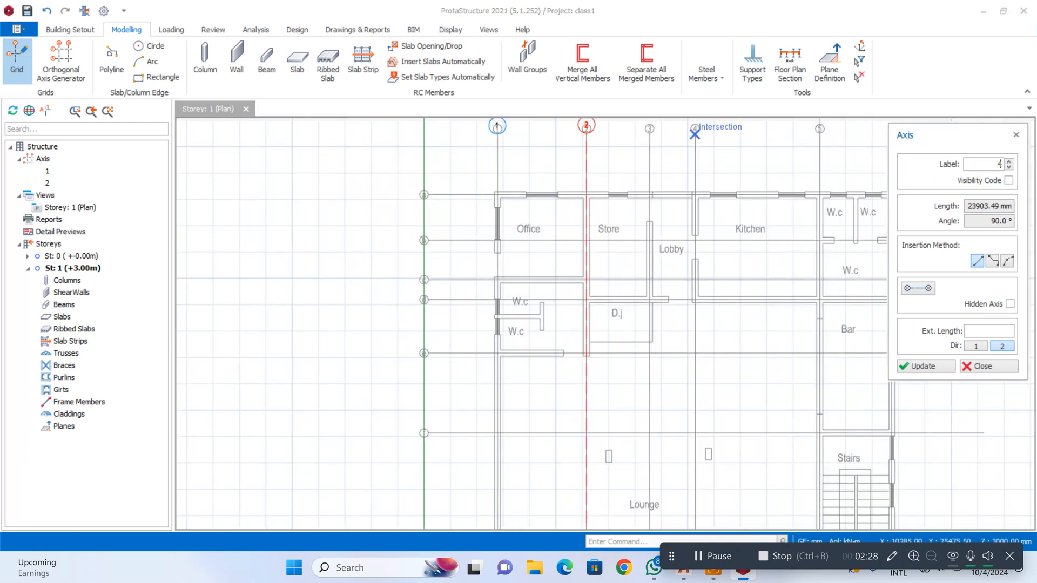
{"action": "left_click", "coordinate": [696, 135]}
{"action": "scroll", "coordinate": [682, 223], "scroll_direction": "down", "scroll_amount": 5}
{"action": "scroll", "coordinate": [687, 407], "scroll_direction": "up", "scroll_amount": 5}
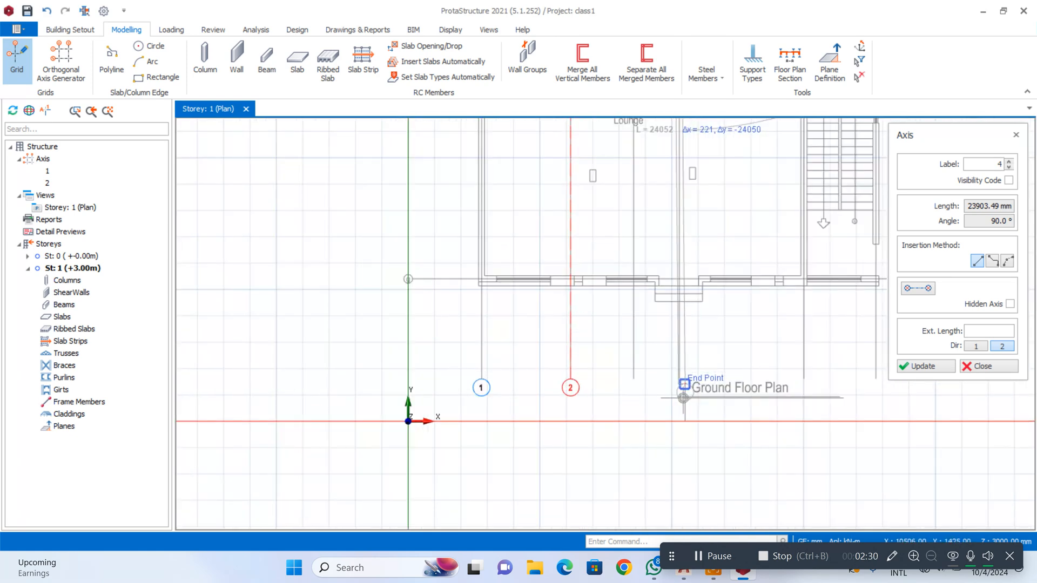
{"action": "left_click", "coordinate": [684, 384]}
Draw a vertical axis over the reference plan's gridline 5, between the kitchen and the toilets, down to its lower end
{"action": "scroll", "coordinate": [678, 395], "scroll_direction": "down", "scroll_amount": 3}
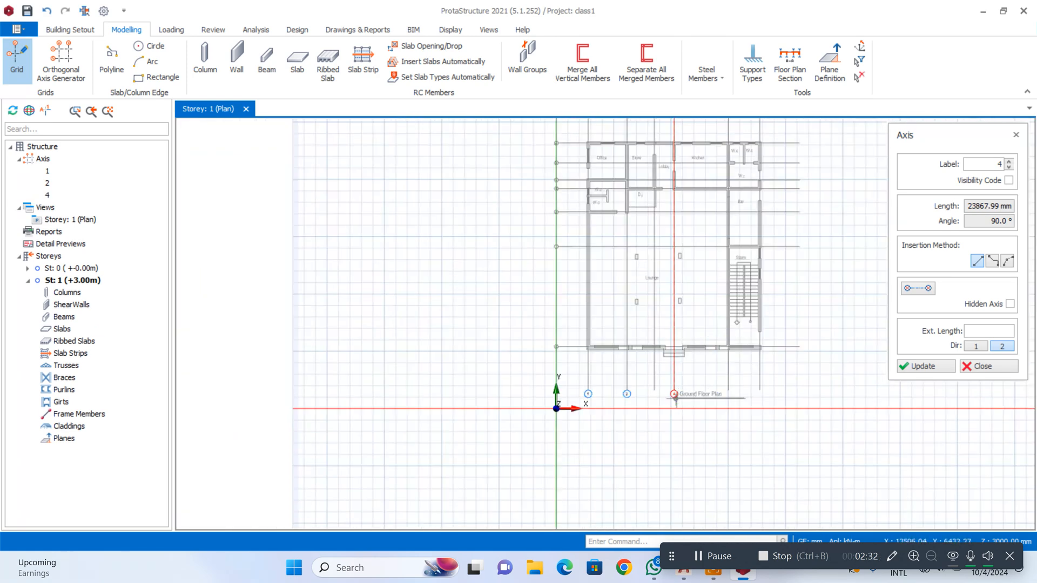
{"action": "scroll", "coordinate": [721, 194], "scroll_direction": "up", "scroll_amount": 5}
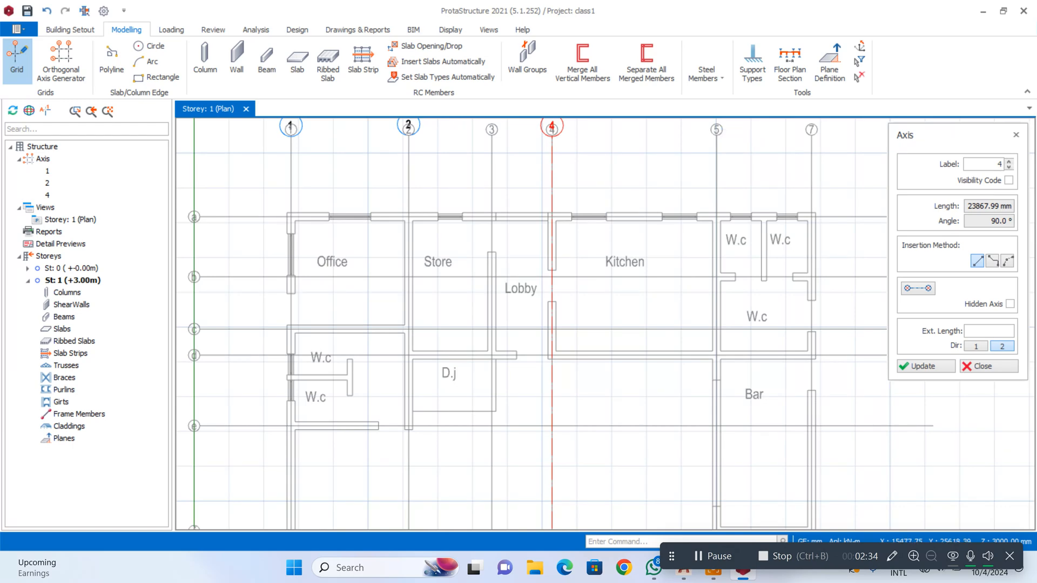
{"action": "scroll", "coordinate": [715, 153], "scroll_direction": "down", "scroll_amount": 4}
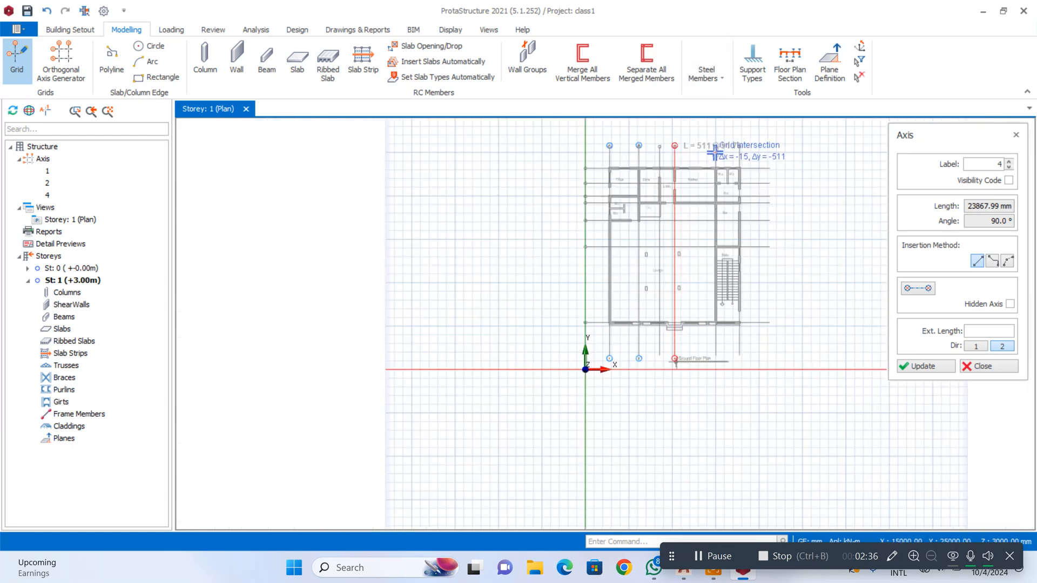
{"action": "scroll", "coordinate": [714, 388], "scroll_direction": "up", "scroll_amount": 4}
{"action": "left_click", "coordinate": [726, 259]}
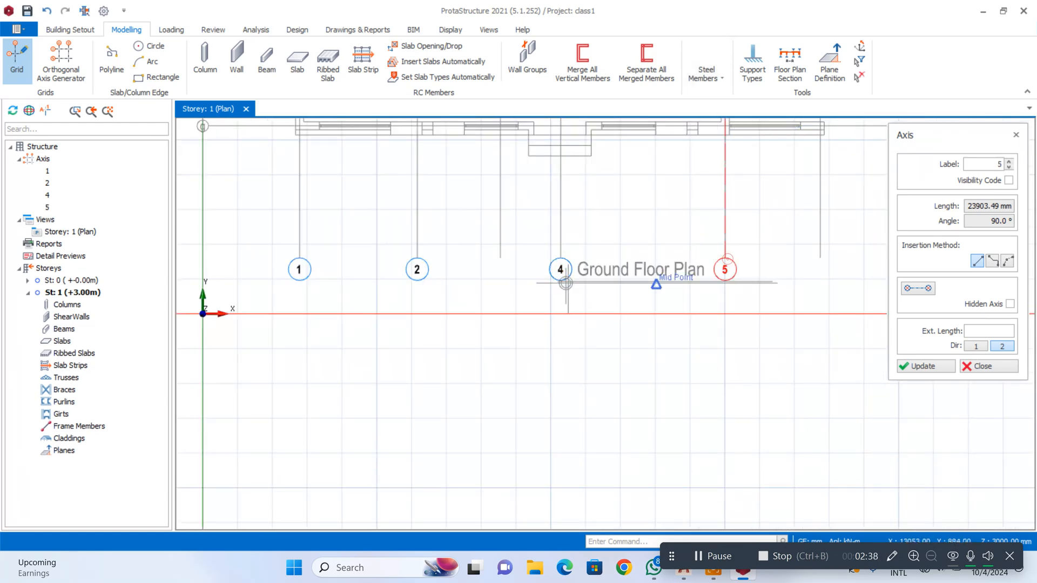
Draw a vertical axis labelled 7 along the reference plan's full gridline 7 at the outer wall beside the stairs
{"action": "scroll", "coordinate": [727, 260], "scroll_direction": "down", "scroll_amount": 3}
{"action": "scroll", "coordinate": [708, 161], "scroll_direction": "up", "scroll_amount": 4}
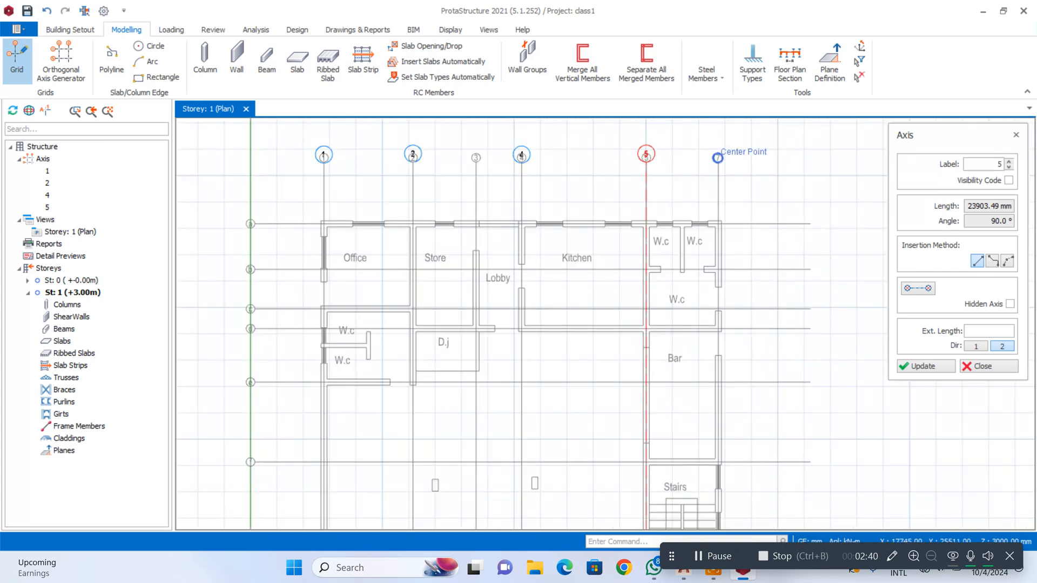
{"action": "left_click", "coordinate": [718, 162]}
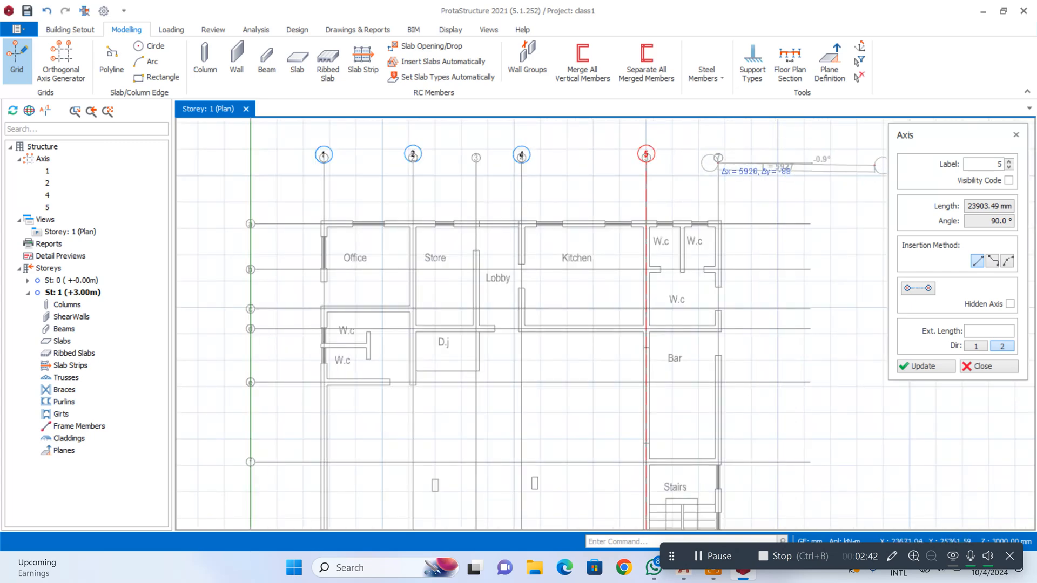
{"action": "scroll", "coordinate": [761, 174], "scroll_direction": "up", "scroll_amount": 3}
{"action": "left_click", "coordinate": [999, 165]}
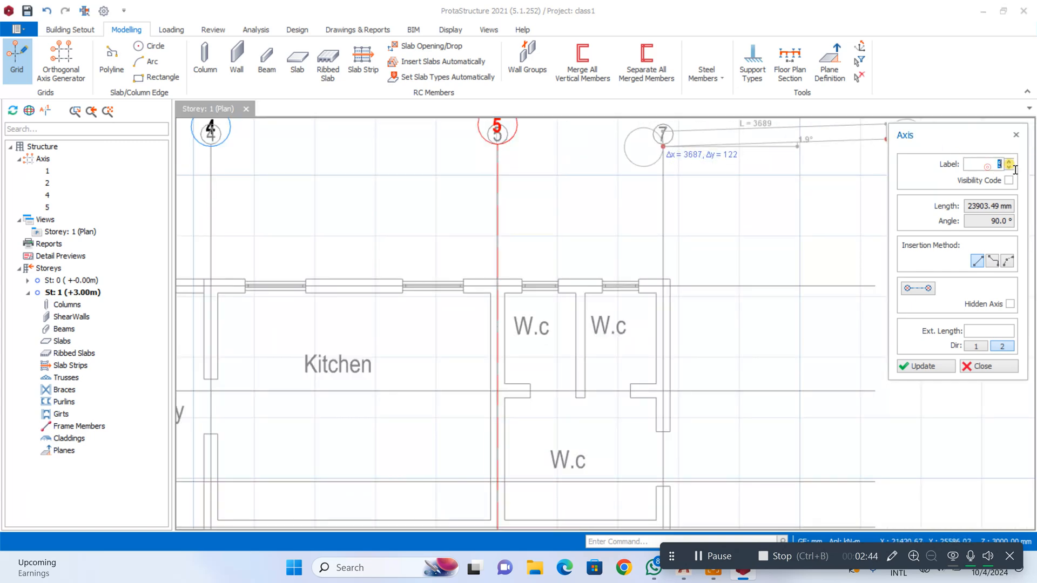
{"action": "type", "text": "7"}
{"action": "scroll", "coordinate": [751, 192], "scroll_direction": "down", "scroll_amount": 8}
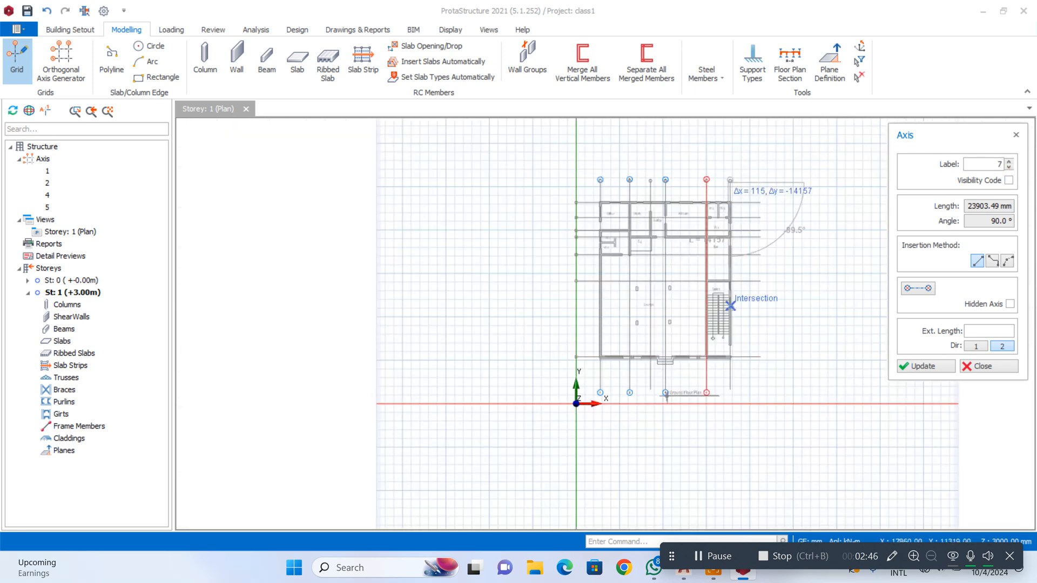
{"action": "scroll", "coordinate": [723, 379], "scroll_direction": "up", "scroll_amount": 5}
{"action": "left_click", "coordinate": [759, 402]}
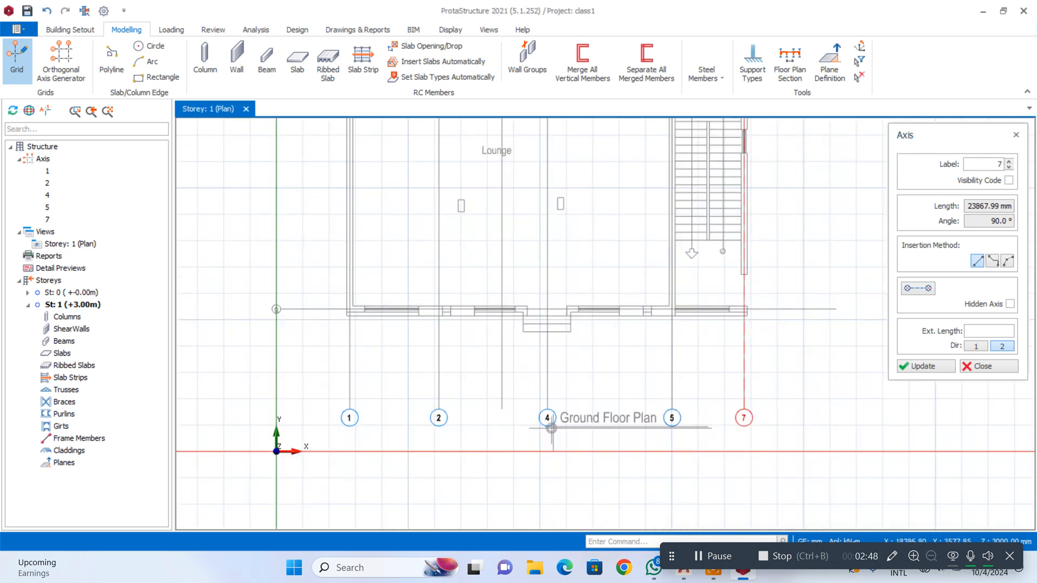
Set the axis label to A and draw the horizontal axis along the reference plan's full gridline a
{"action": "scroll", "coordinate": [751, 324], "scroll_direction": "down", "scroll_amount": 4}
{"action": "scroll", "coordinate": [735, 319], "scroll_direction": "up", "scroll_amount": 6}
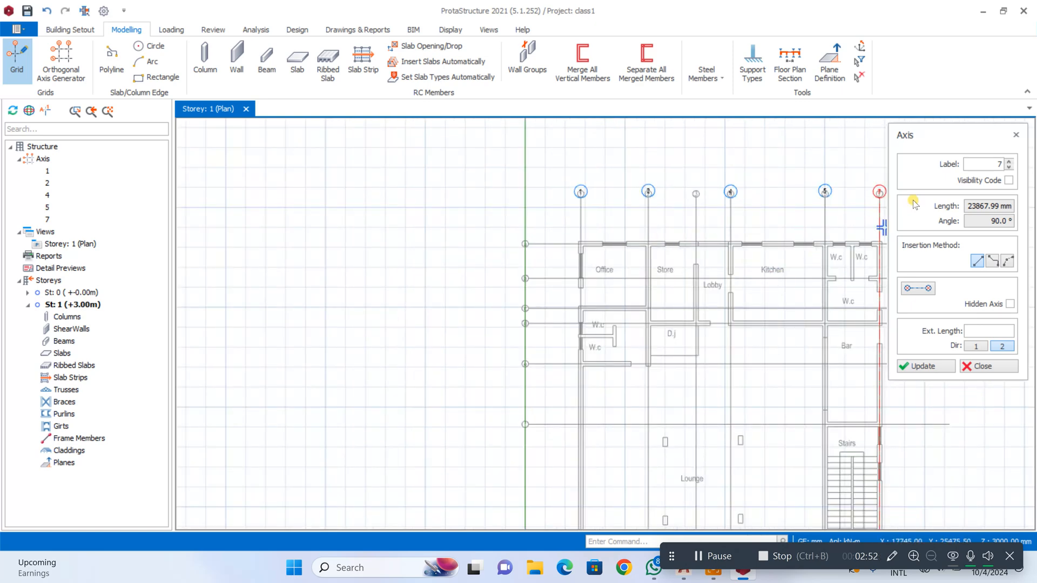
{"action": "scroll", "coordinate": [580, 240], "scroll_direction": "up", "scroll_amount": 5}
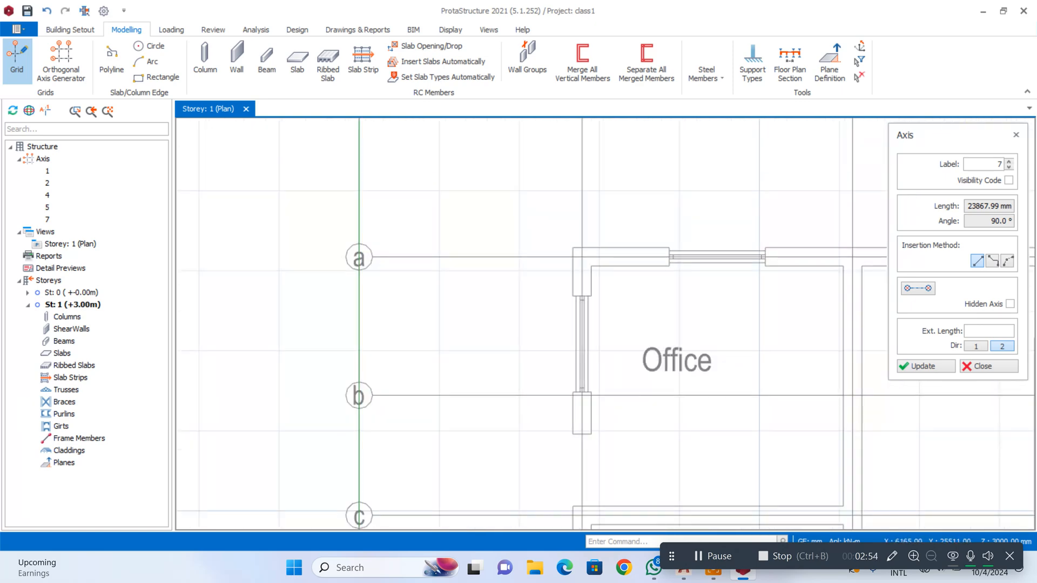
{"action": "left_click", "coordinate": [983, 165]}
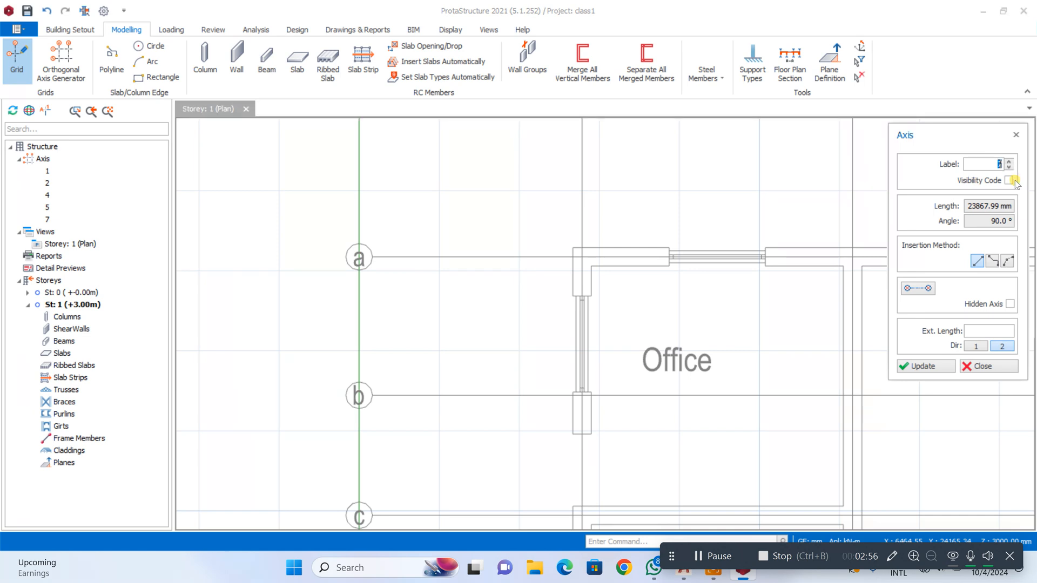
{"action": "scroll", "coordinate": [329, 251], "scroll_direction": "up", "scroll_amount": 3}
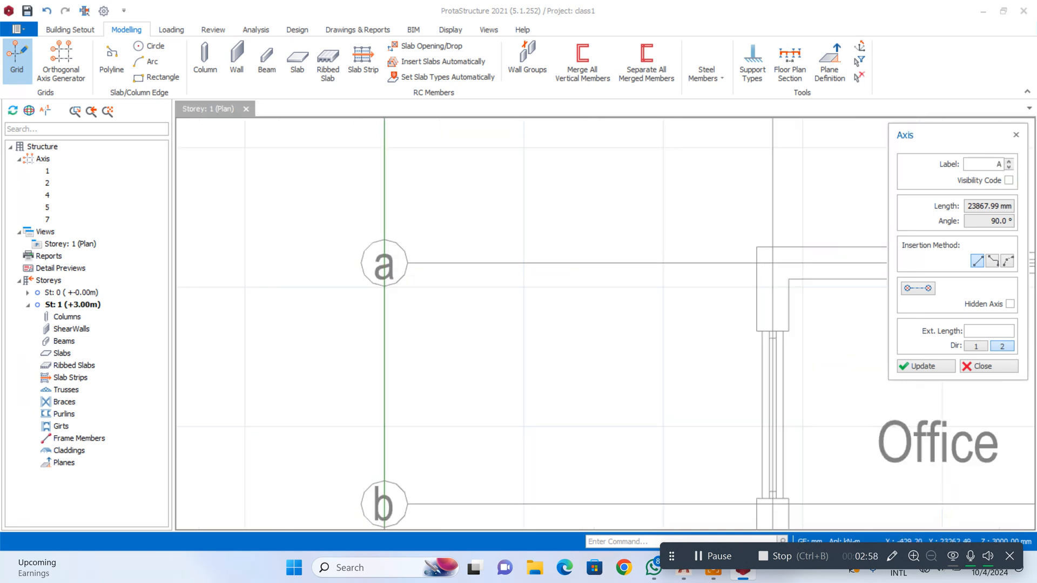
{"action": "left_click", "coordinate": [405, 261]}
{"action": "scroll", "coordinate": [327, 256], "scroll_direction": "down", "scroll_amount": 6}
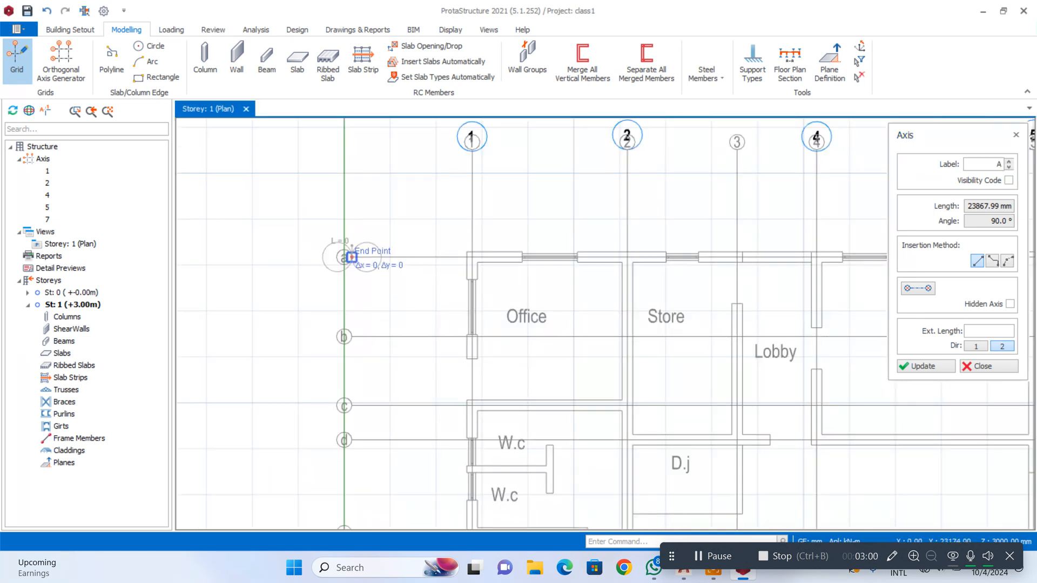
{"action": "scroll", "coordinate": [800, 227], "scroll_direction": "down", "scroll_amount": 4}
{"action": "scroll", "coordinate": [855, 264], "scroll_direction": "up", "scroll_amount": 3}
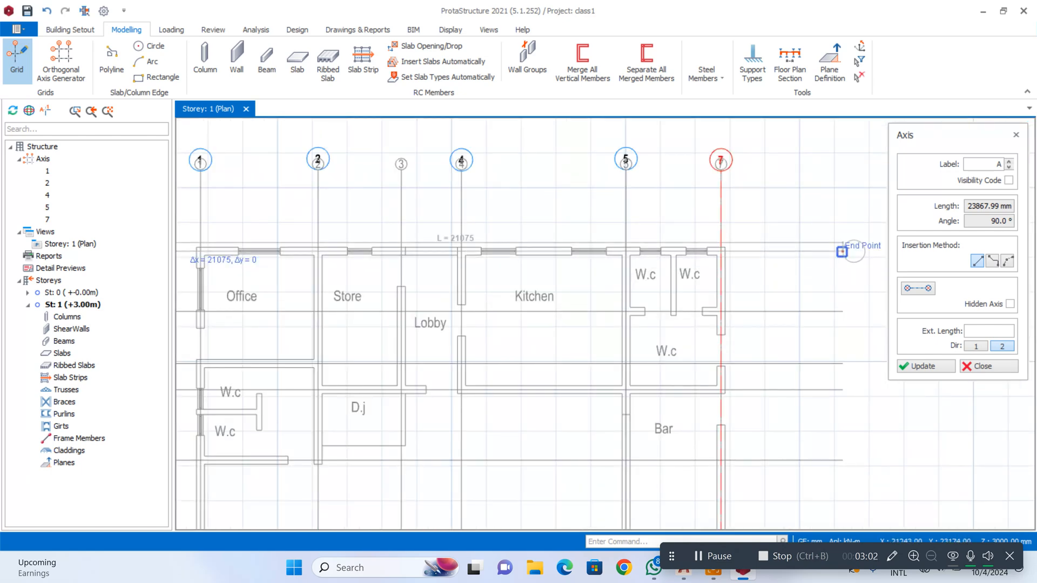
{"action": "left_click", "coordinate": [846, 248]}
Set the axis label to D and draw the horizontal axis along the reference plan's full gridline d
{"action": "scroll", "coordinate": [784, 267], "scroll_direction": "down", "scroll_amount": 2}
{"action": "scroll", "coordinate": [476, 340], "scroll_direction": "up", "scroll_amount": 2}
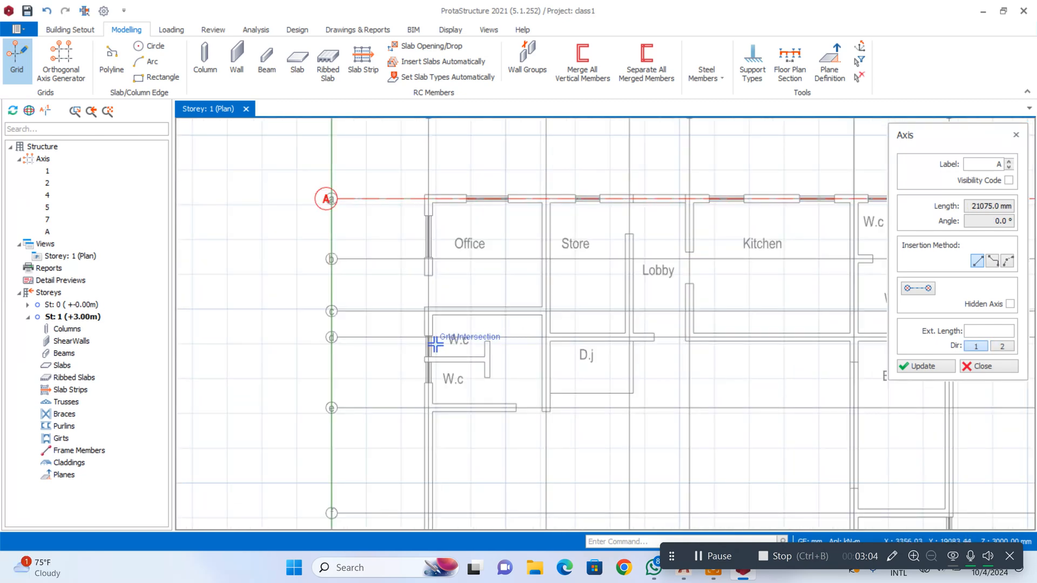
{"action": "scroll", "coordinate": [337, 339], "scroll_direction": "up", "scroll_amount": 2}
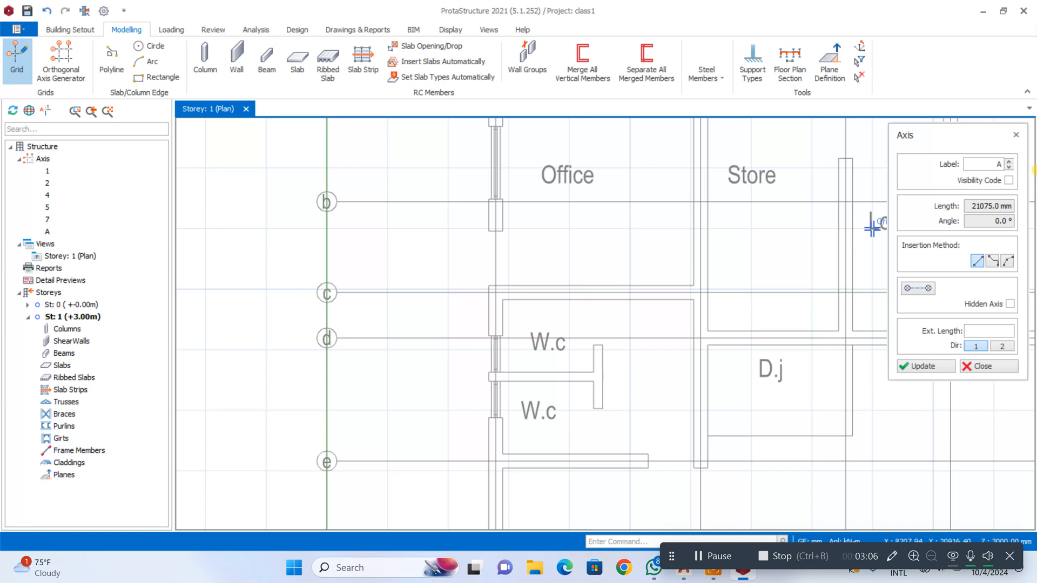
{"action": "left_click", "coordinate": [995, 166]}
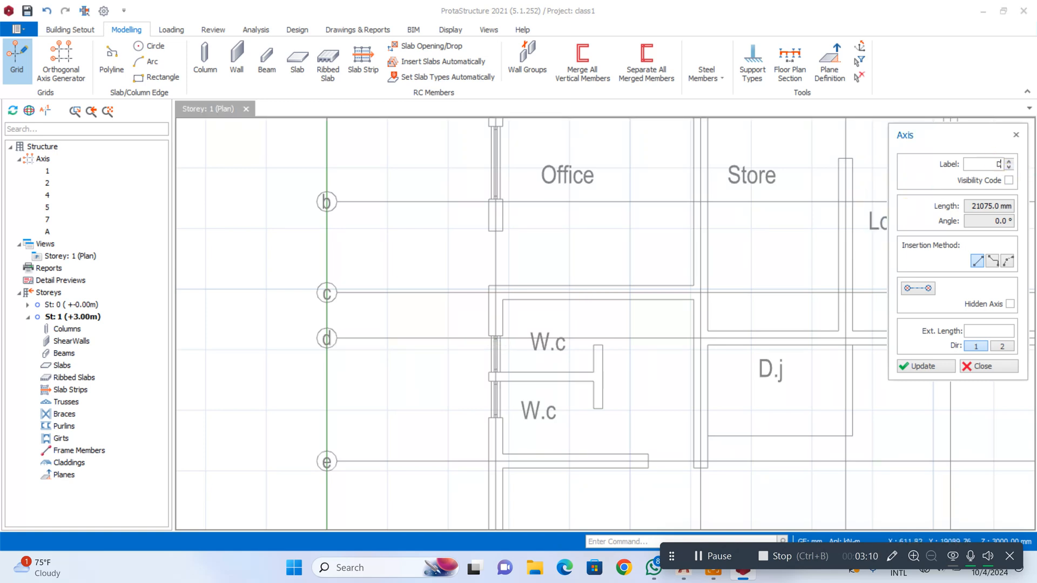
{"action": "left_click", "coordinate": [336, 338]}
{"action": "scroll", "coordinate": [325, 324], "scroll_direction": "down", "scroll_amount": 5}
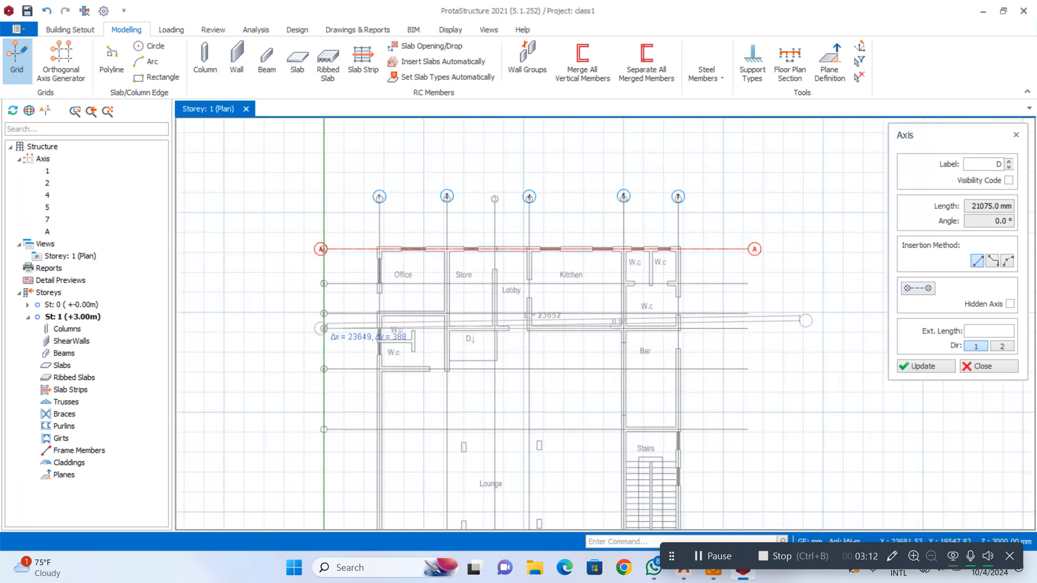
{"action": "scroll", "coordinate": [782, 328], "scroll_direction": "up", "scroll_amount": 3}
{"action": "left_click", "coordinate": [725, 323]}
Draw horizontal axis F along the reference plan's gridline f and axis G along the gridline at the front entrance wall
{"action": "scroll", "coordinate": [726, 323], "scroll_direction": "down", "scroll_amount": 5}
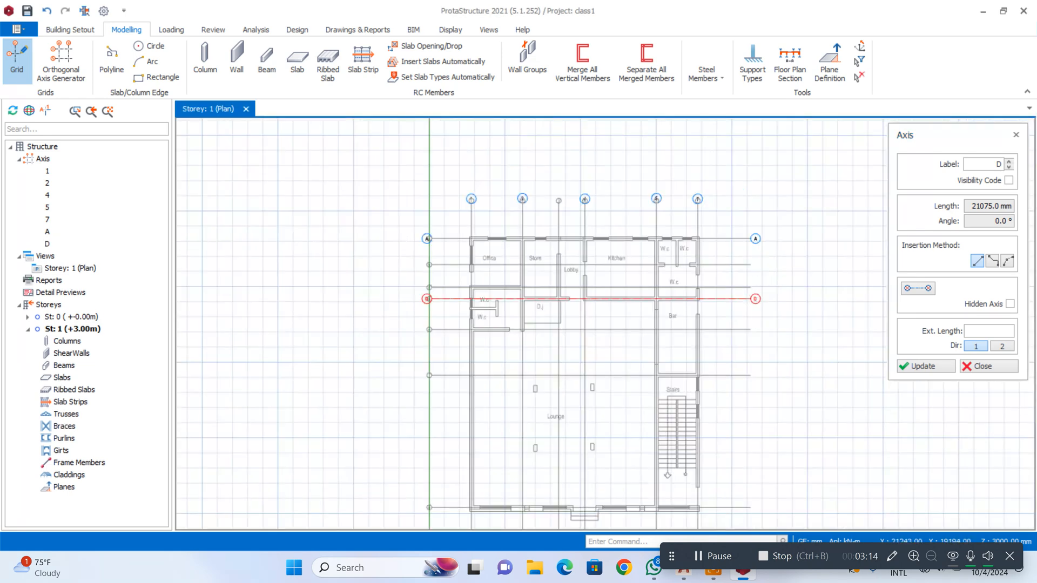
{"action": "scroll", "coordinate": [441, 393], "scroll_direction": "up", "scroll_amount": 5}
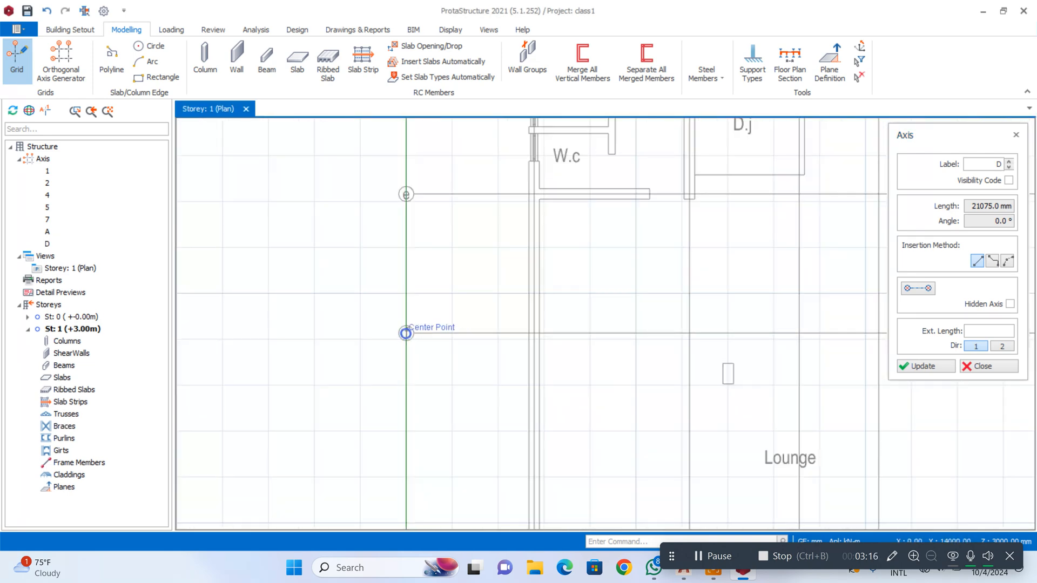
{"action": "scroll", "coordinate": [406, 334], "scroll_direction": "up", "scroll_amount": 3}
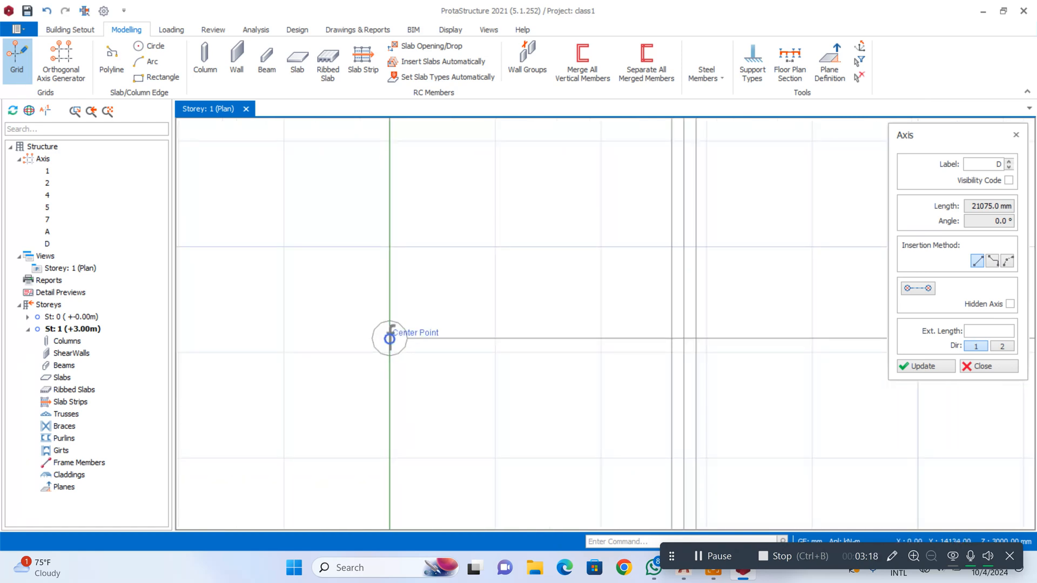
{"action": "left_click", "coordinate": [390, 339]}
{"action": "key", "text": "Escape"}
{"action": "left_click", "coordinate": [407, 339]}
{"action": "left_click", "coordinate": [1016, 168]}
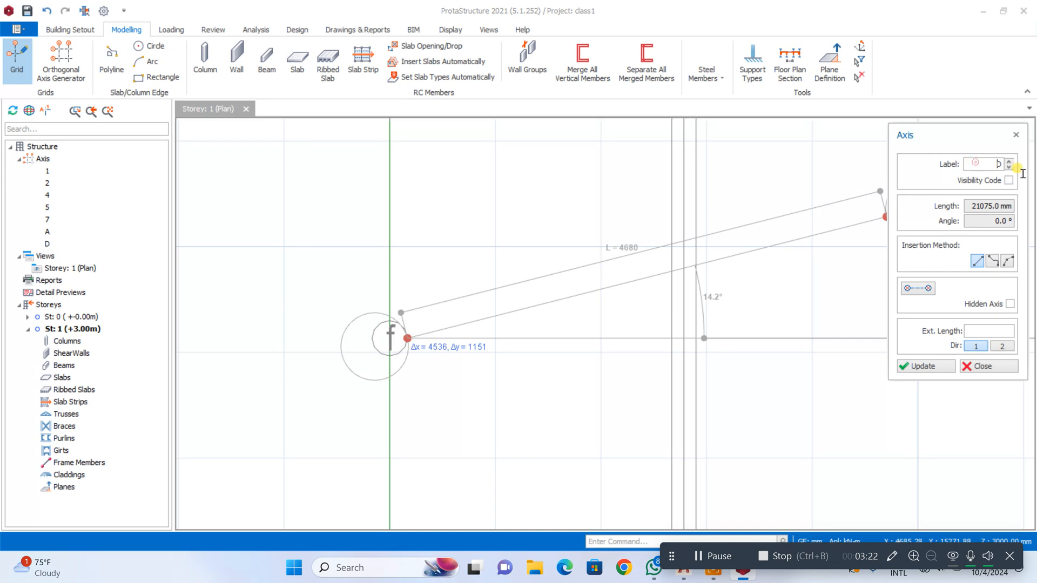
{"action": "scroll", "coordinate": [625, 301], "scroll_direction": "down", "scroll_amount": 6}
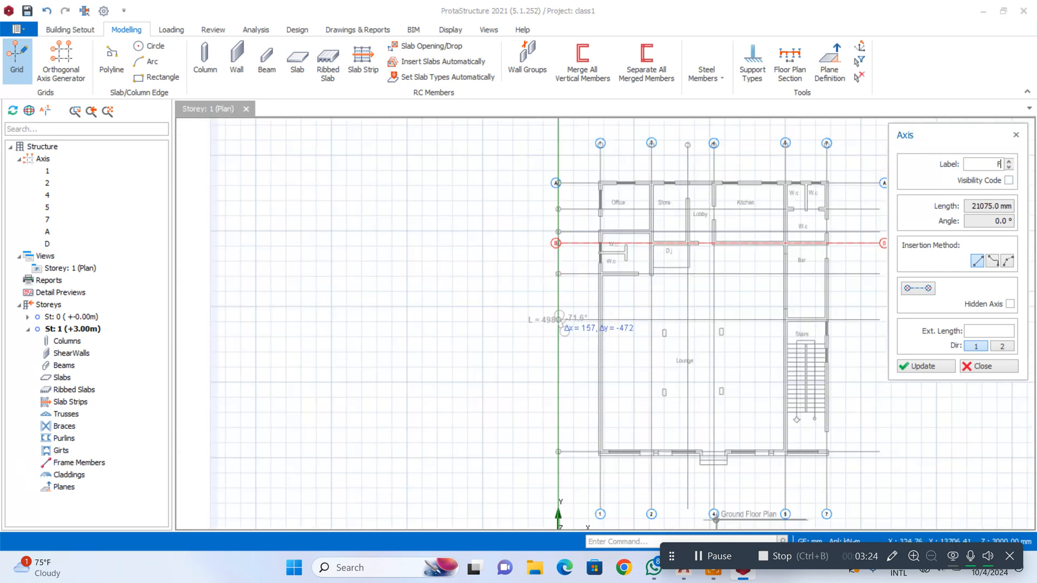
{"action": "scroll", "coordinate": [738, 314], "scroll_direction": "up", "scroll_amount": 2}
{"action": "scroll", "coordinate": [655, 319], "scroll_direction": "down", "scroll_amount": 2}
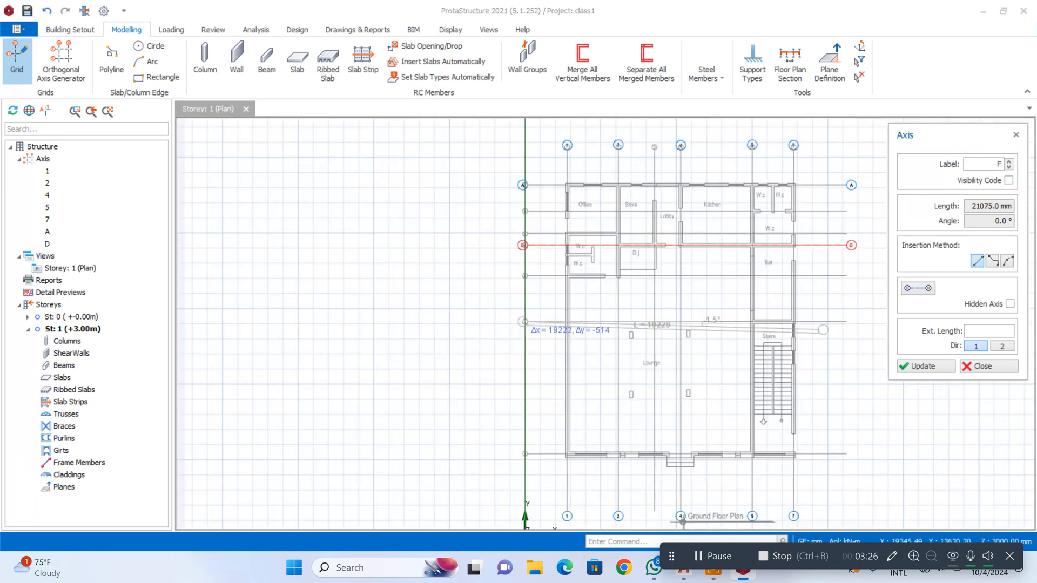
{"action": "left_click", "coordinate": [847, 322]}
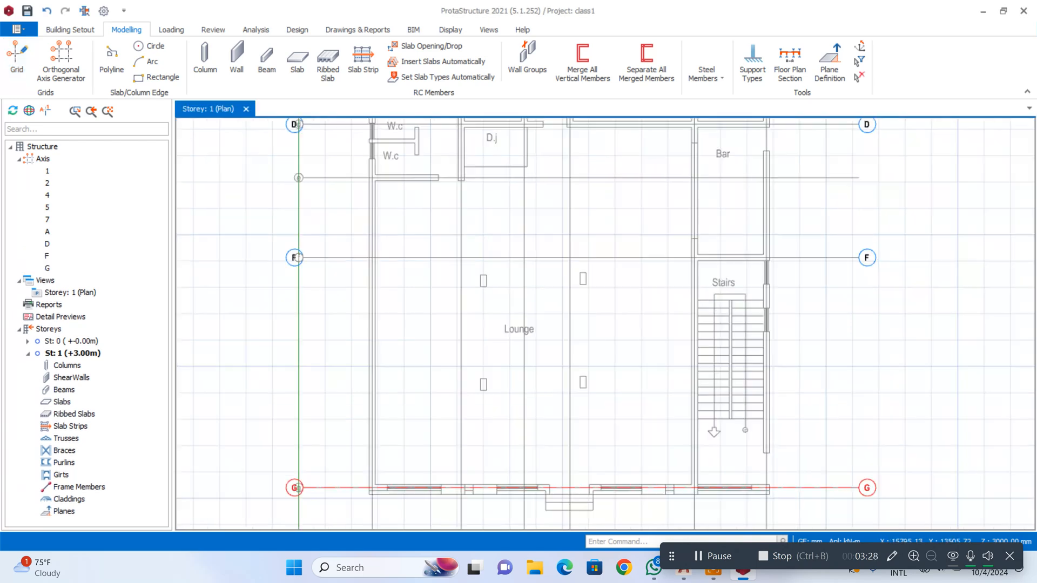
Measure the distance from axis F to axis G along axis 5 with a trial axis line, without inserting it
{"action": "scroll", "coordinate": [684, 357], "scroll_direction": "up", "scroll_amount": 1}
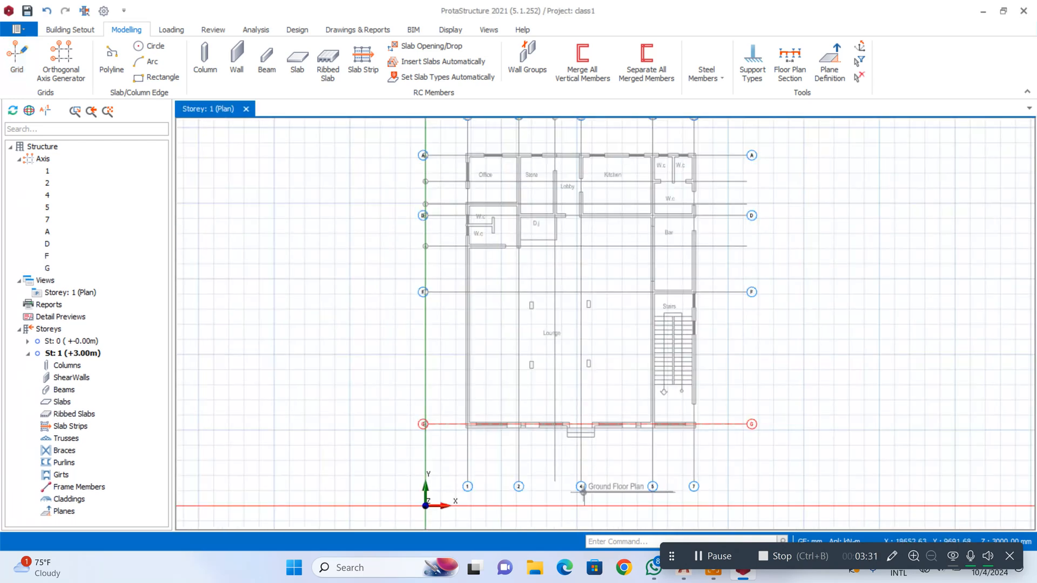
{"action": "left_click", "coordinate": [18, 64]}
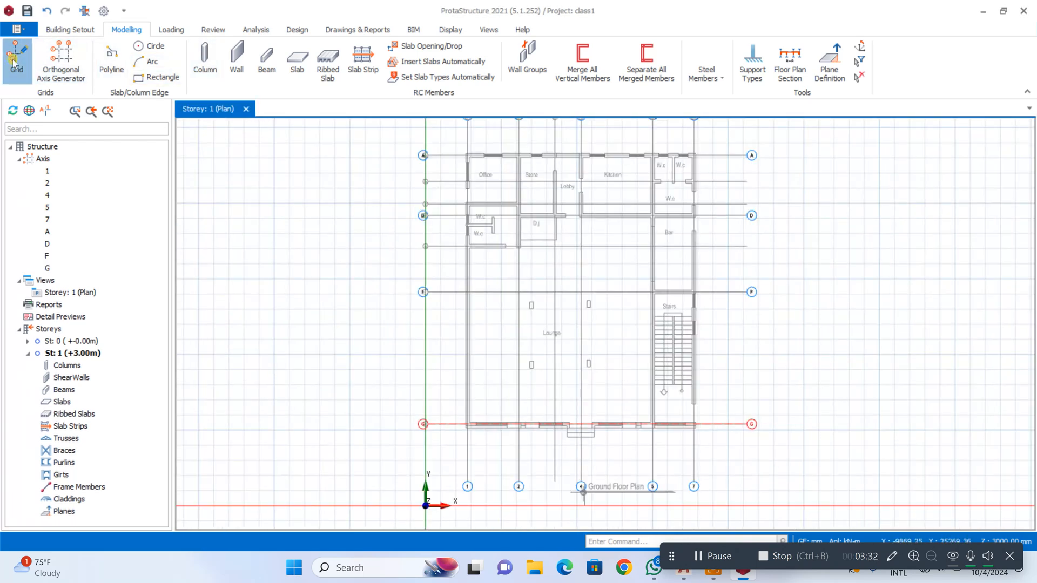
{"action": "scroll", "coordinate": [654, 281], "scroll_direction": "up", "scroll_amount": 4}
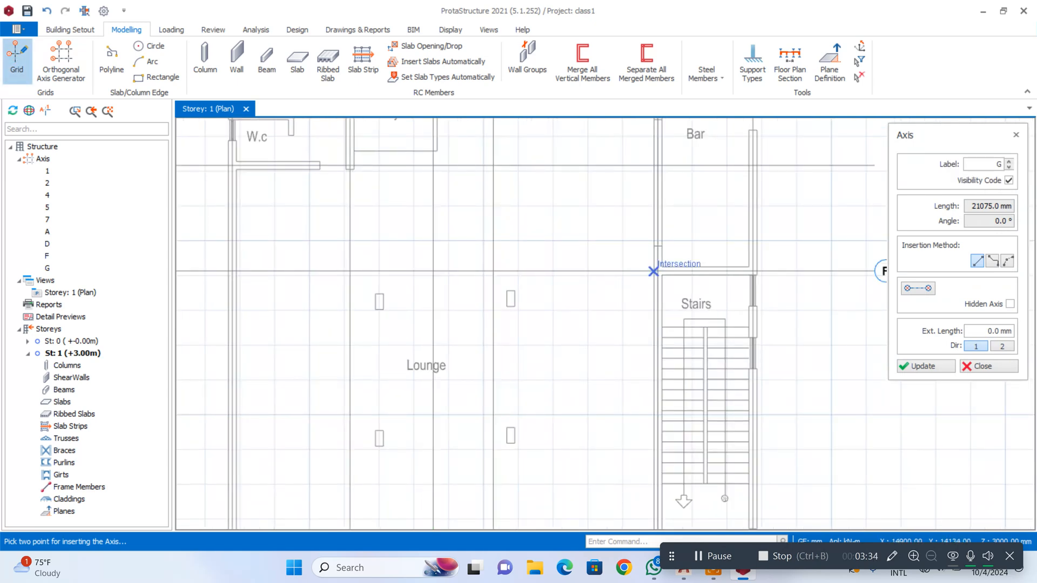
{"action": "scroll", "coordinate": [656, 275], "scroll_direction": "up", "scroll_amount": 2}
{"action": "scroll", "coordinate": [654, 271], "scroll_direction": "up", "scroll_amount": 2}
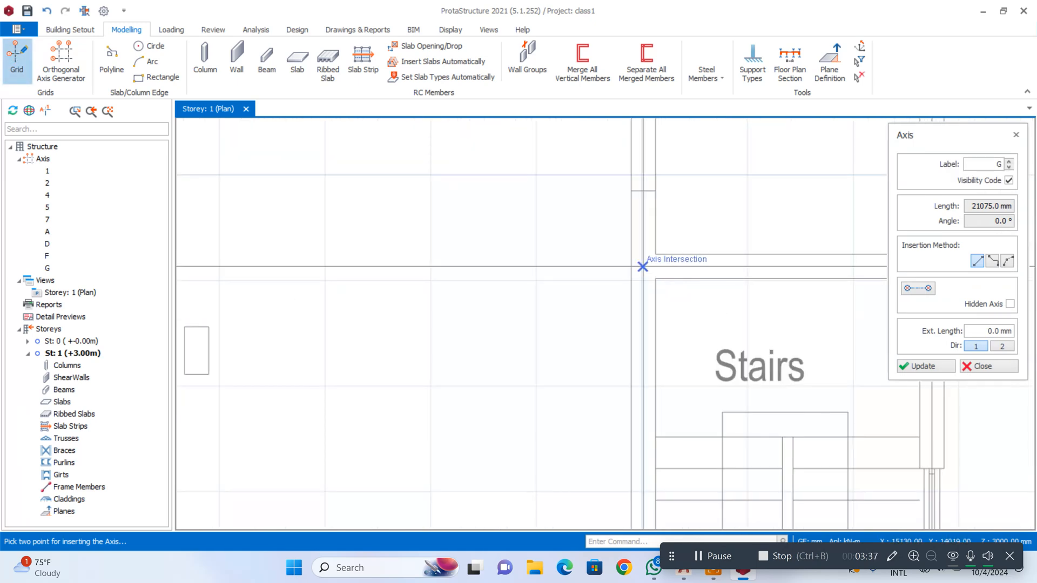
{"action": "left_click", "coordinate": [642, 266]}
{"action": "scroll", "coordinate": [638, 303], "scroll_direction": "down", "scroll_amount": 3}
{"action": "scroll", "coordinate": [632, 347], "scroll_direction": "up", "scroll_amount": 4}
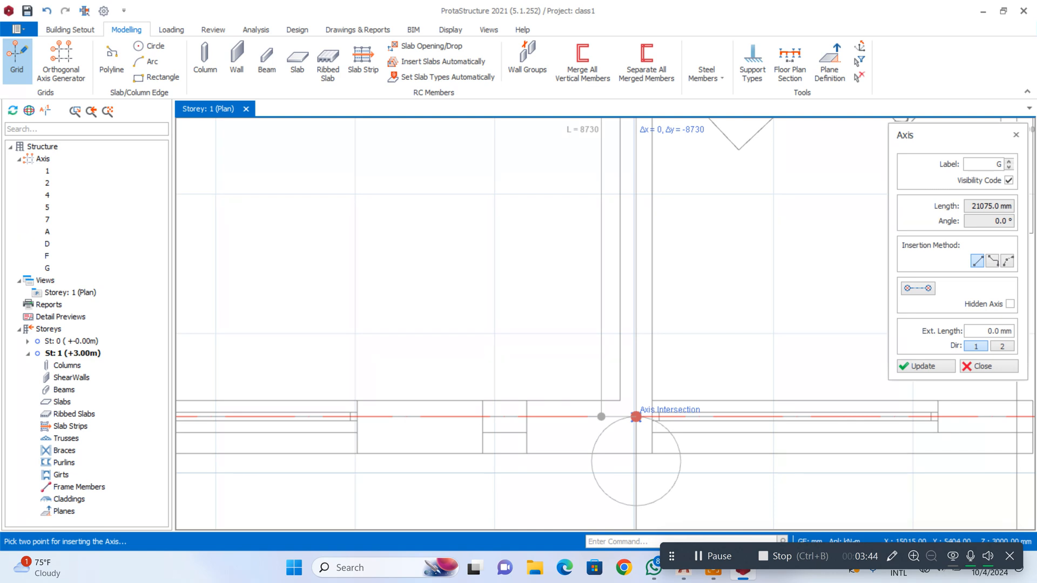
{"action": "scroll", "coordinate": [635, 417], "scroll_direction": "down", "scroll_amount": 3}
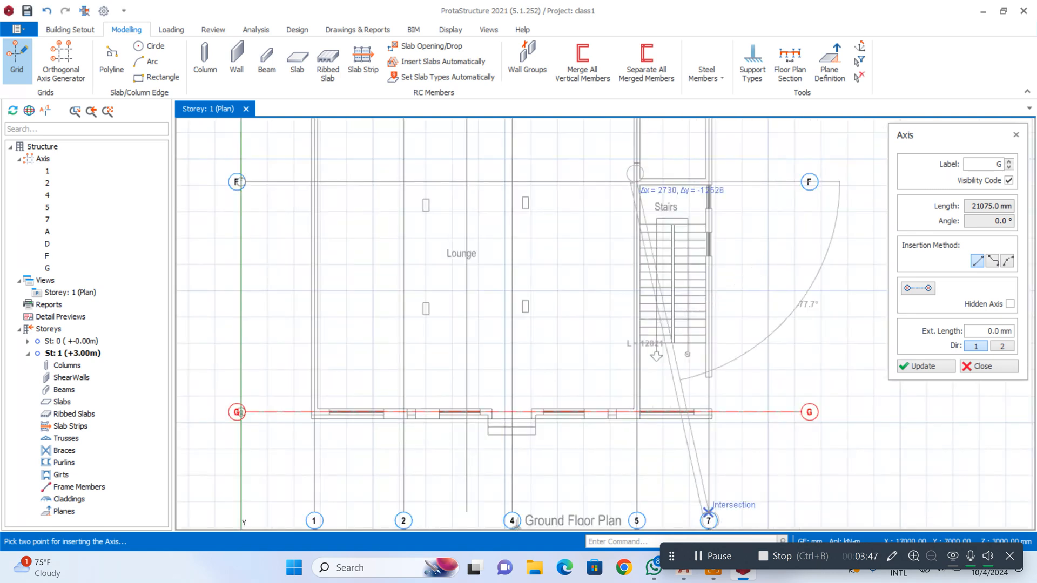
{"action": "key", "text": "Escape"}
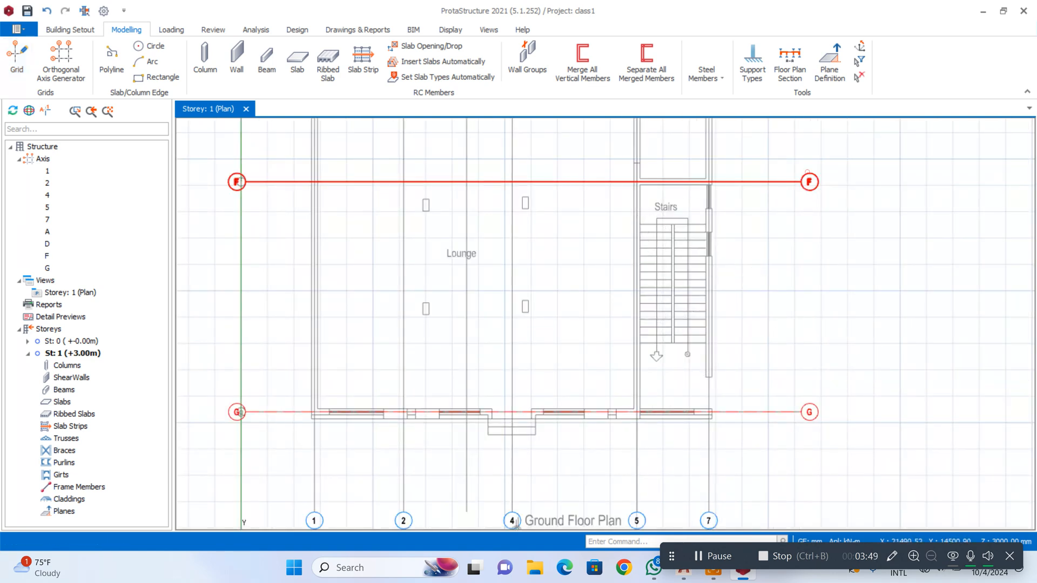
Offset axis F by -4200 mm towards axis G, through the lounge and stairs
{"action": "left_click", "coordinate": [809, 181]}
{"action": "right_click", "coordinate": [809, 179]}
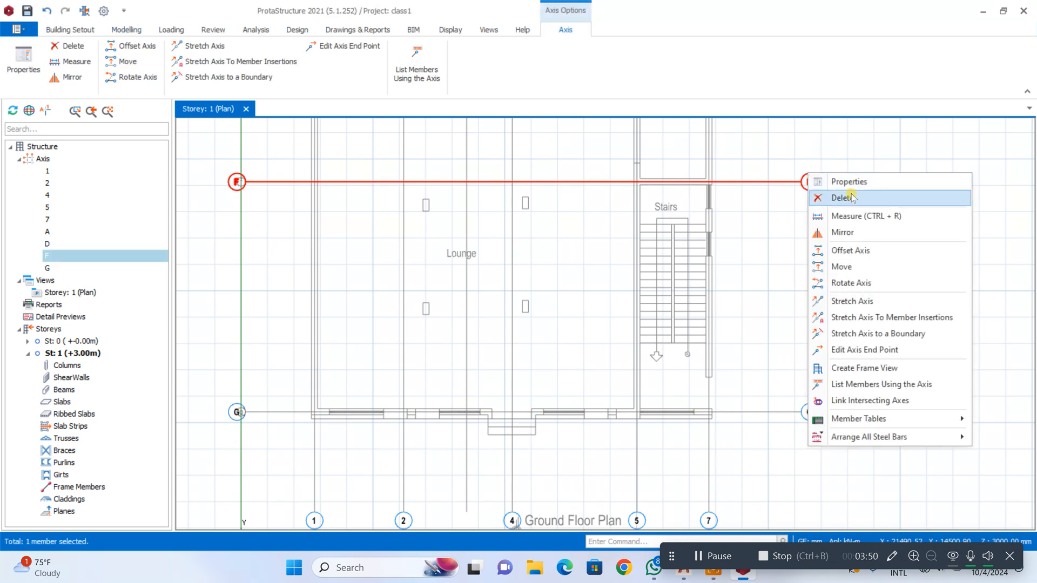
{"action": "left_click", "coordinate": [851, 251]}
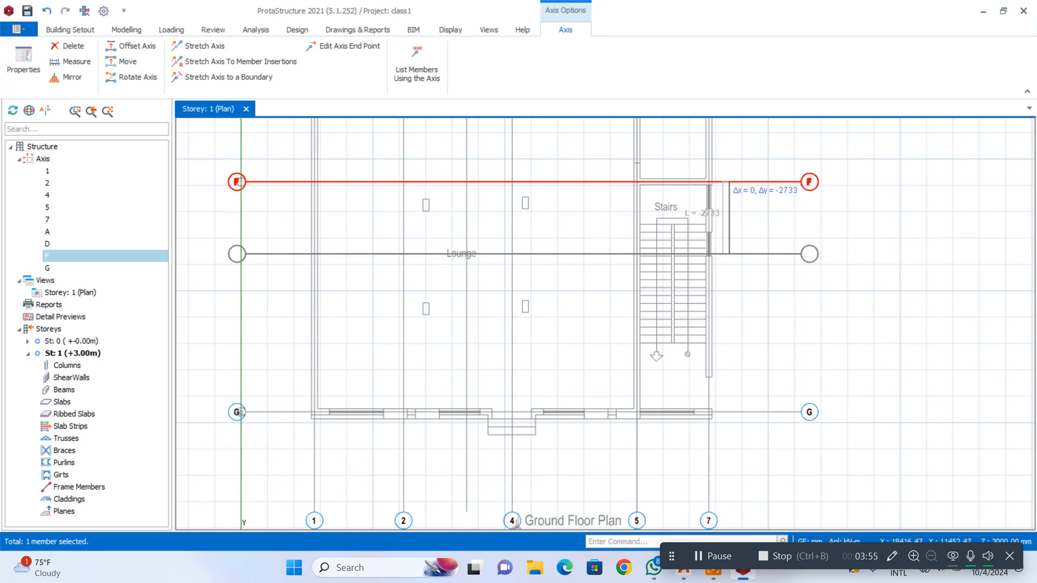
{"action": "key", "text": "ctrl+F12"}
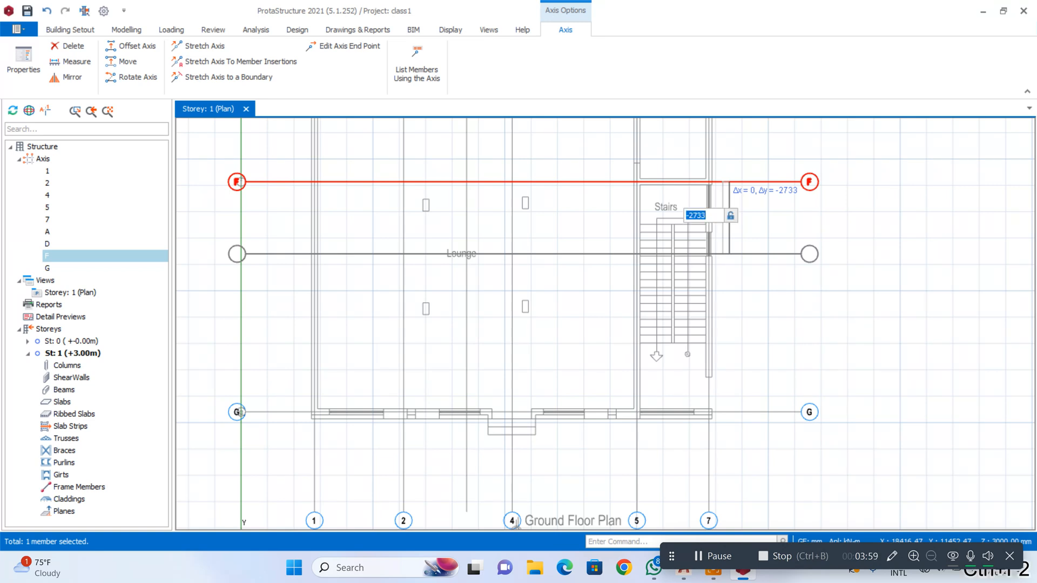
{"action": "type", "text": "-420"}
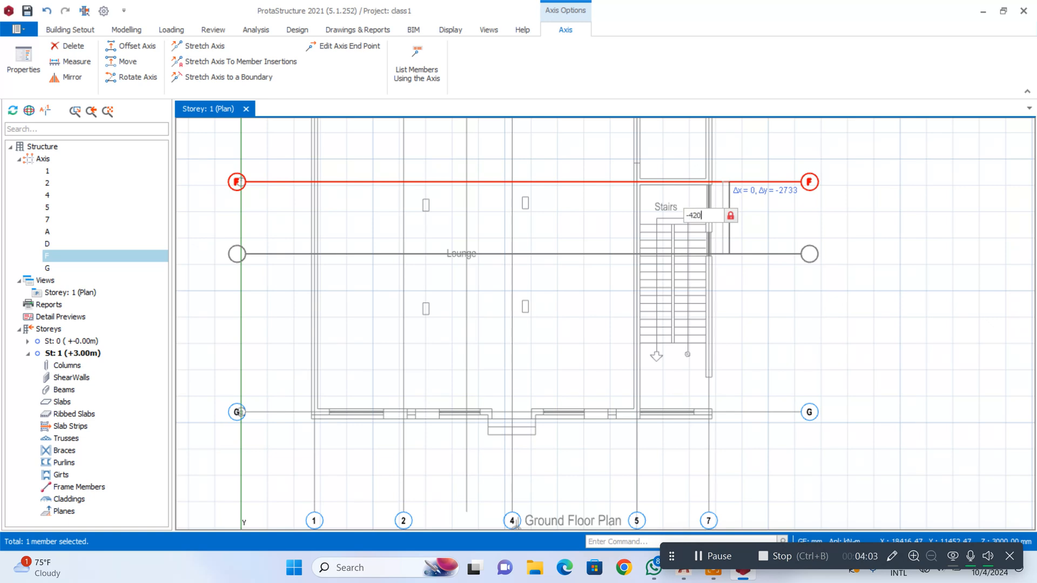
{"action": "type", "text": "0"}
{"action": "key", "text": "Return"}
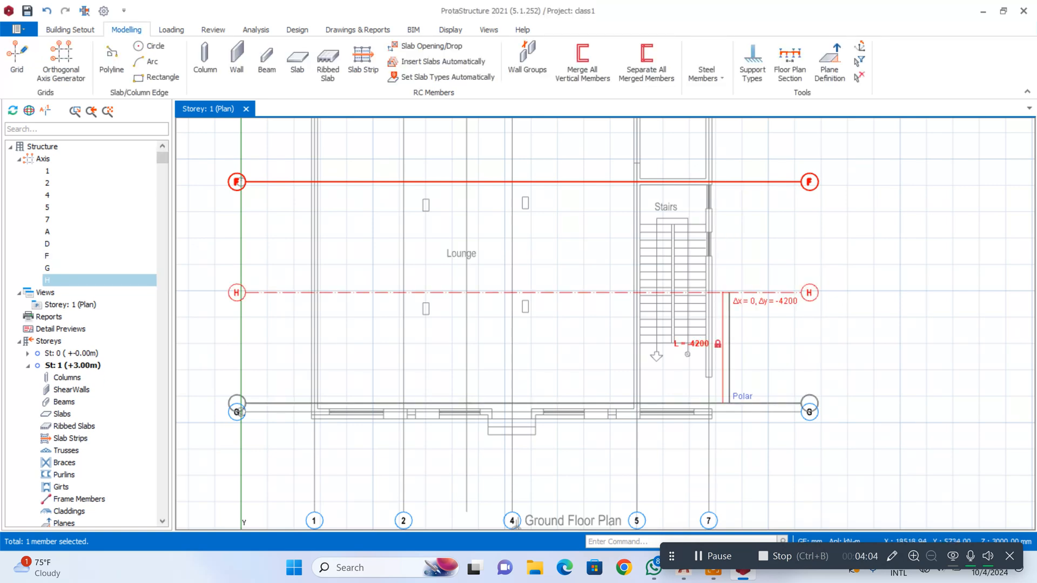
Relabel the new offset axis between F and G as F'
{"action": "scroll", "coordinate": [801, 276], "scroll_direction": "up", "scroll_amount": 3}
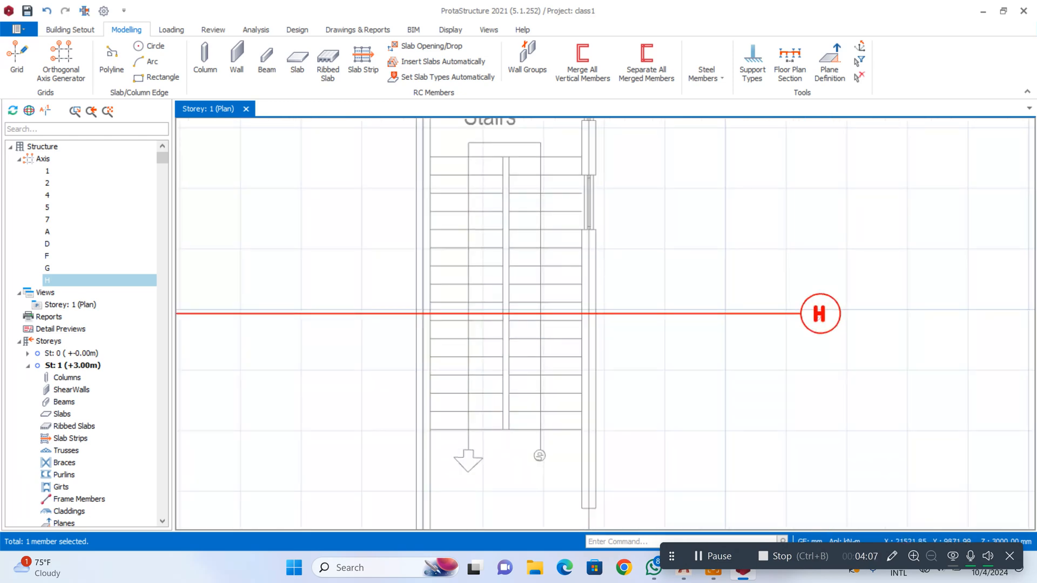
{"action": "double_click", "coordinate": [819, 318]}
{"action": "left_click_drag", "start_coordinate": [993, 165], "coordinate": [1014, 169]}
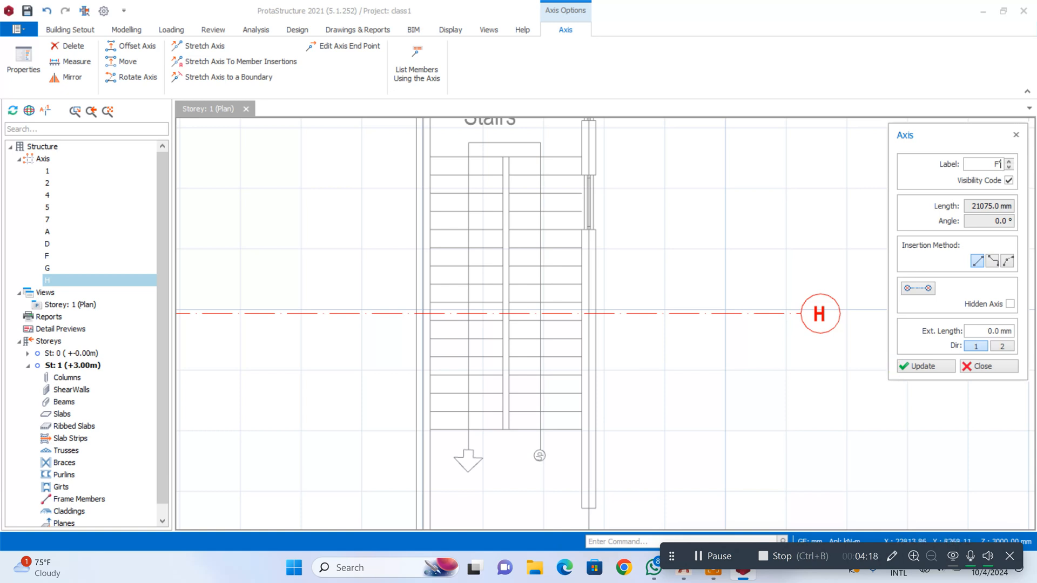
{"action": "left_click", "coordinate": [921, 365]}
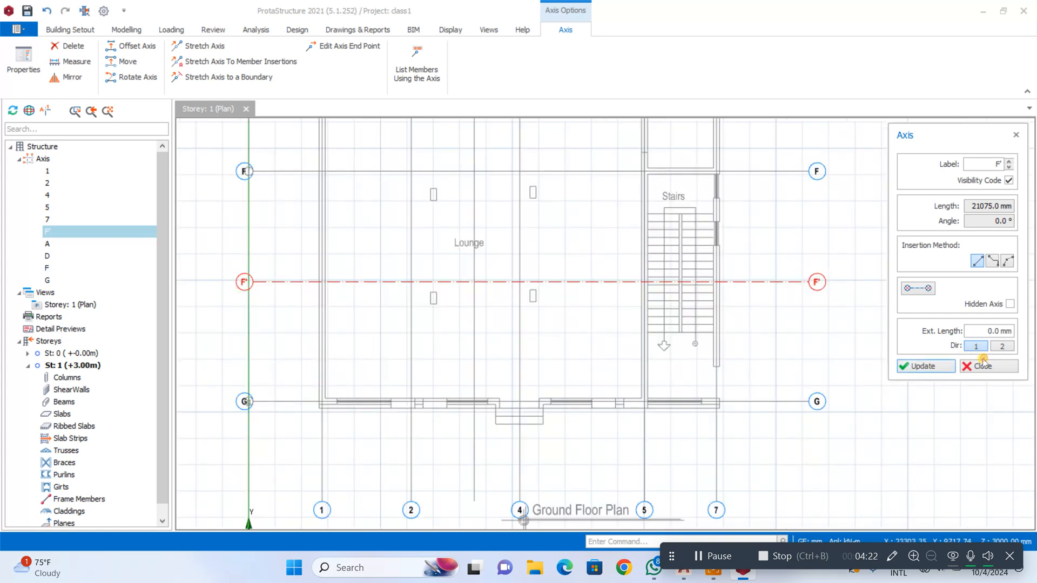
Measure the outer wall's thickness beside the office window near axes A and 1 with a trial axis line
{"action": "scroll", "coordinate": [302, 243], "scroll_direction": "down", "scroll_amount": 3}
{"action": "scroll", "coordinate": [357, 208], "scroll_direction": "up", "scroll_amount": 2}
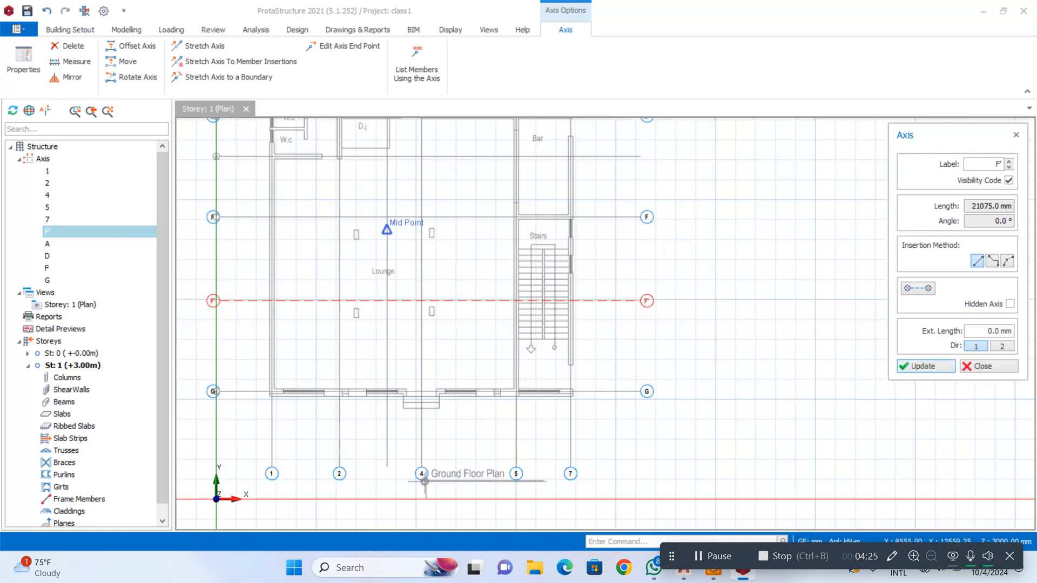
{"action": "scroll", "coordinate": [387, 228], "scroll_direction": "down", "scroll_amount": 2}
{"action": "scroll", "coordinate": [358, 213], "scroll_direction": "up", "scroll_amount": 6}
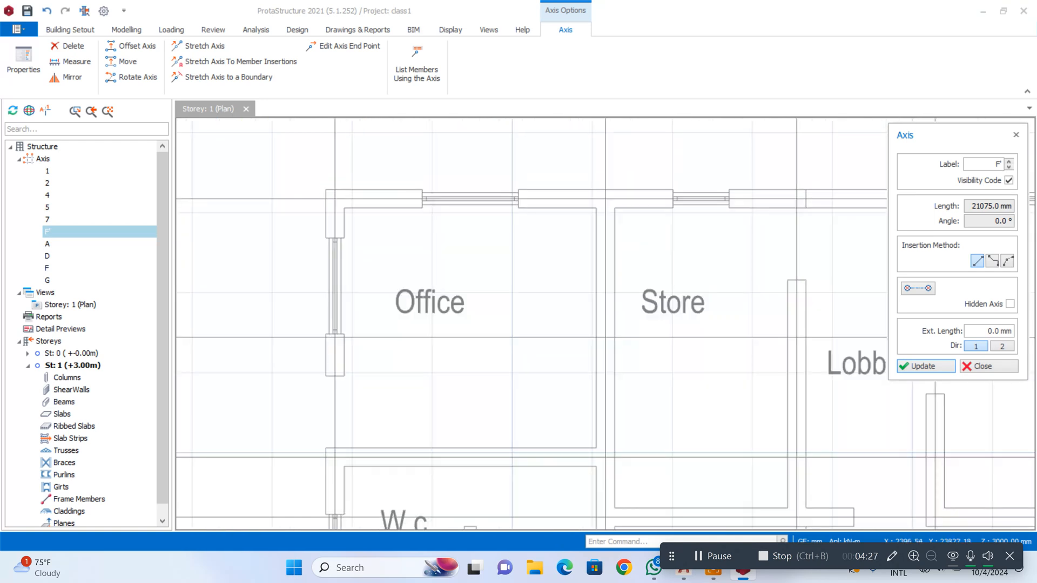
{"action": "scroll", "coordinate": [321, 162], "scroll_direction": "up", "scroll_amount": 5}
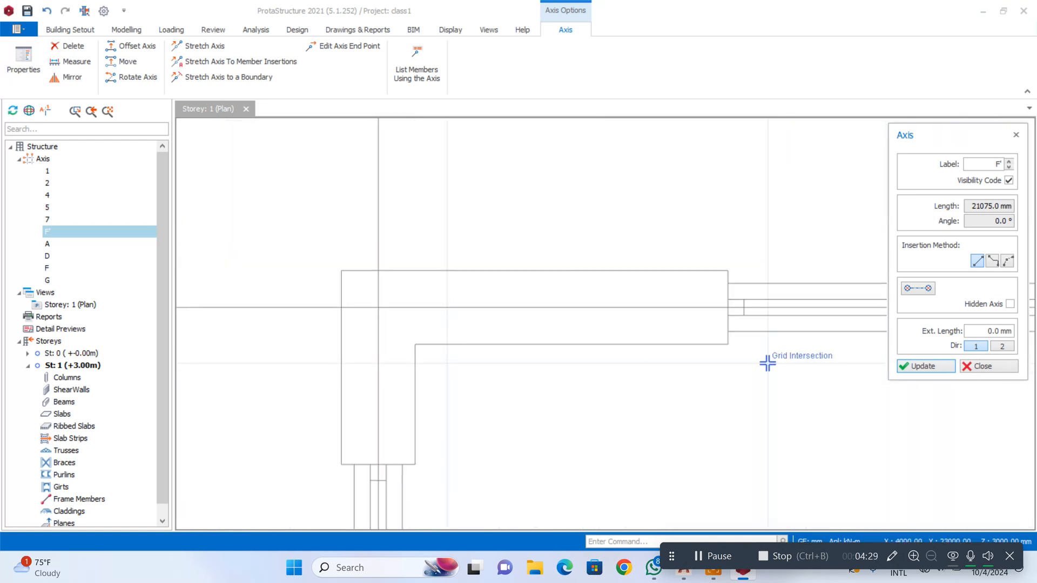
{"action": "left_click", "coordinate": [727, 344]}
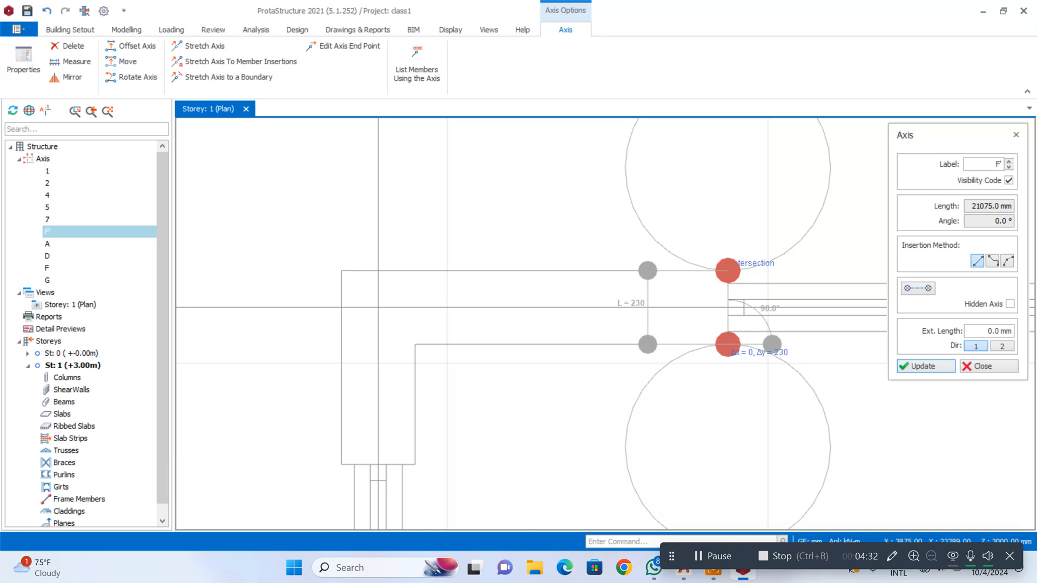
Start the Column command and set both section dimensions, b1 and b2, to 230 mm
{"action": "left_click", "coordinate": [126, 30]}
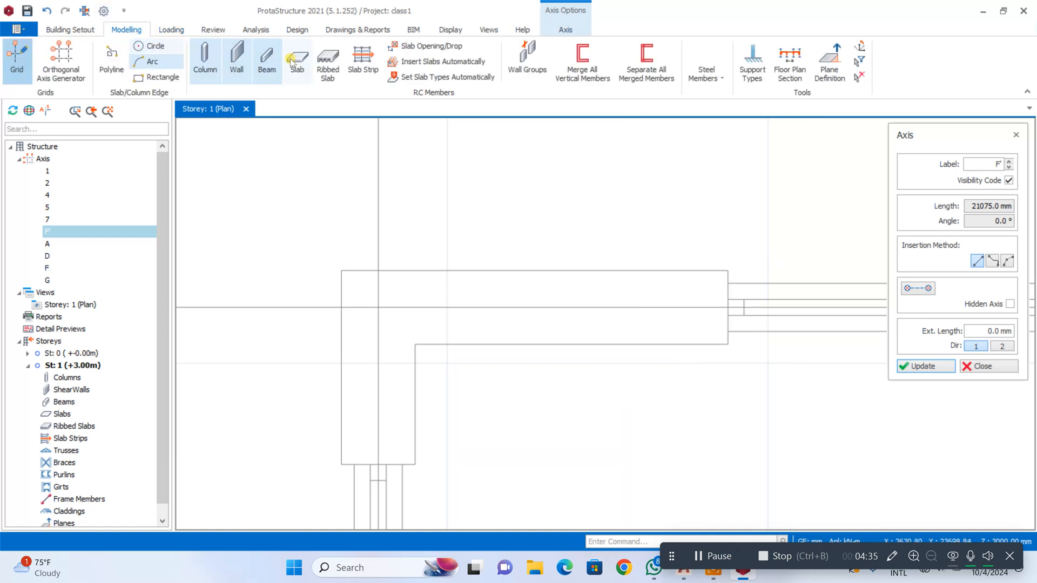
{"action": "left_click", "coordinate": [204, 60]}
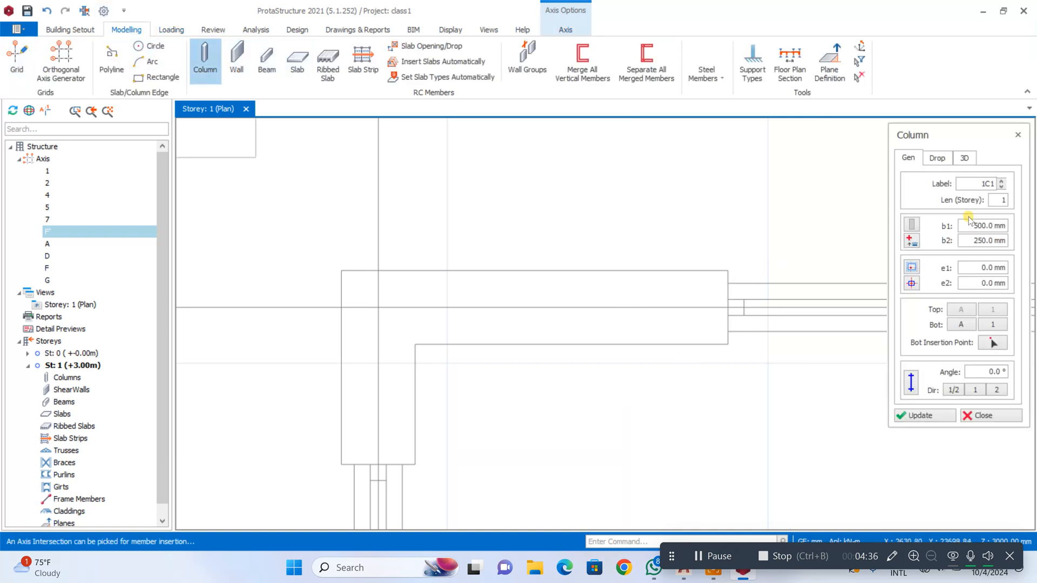
{"action": "left_click", "coordinate": [970, 225]}
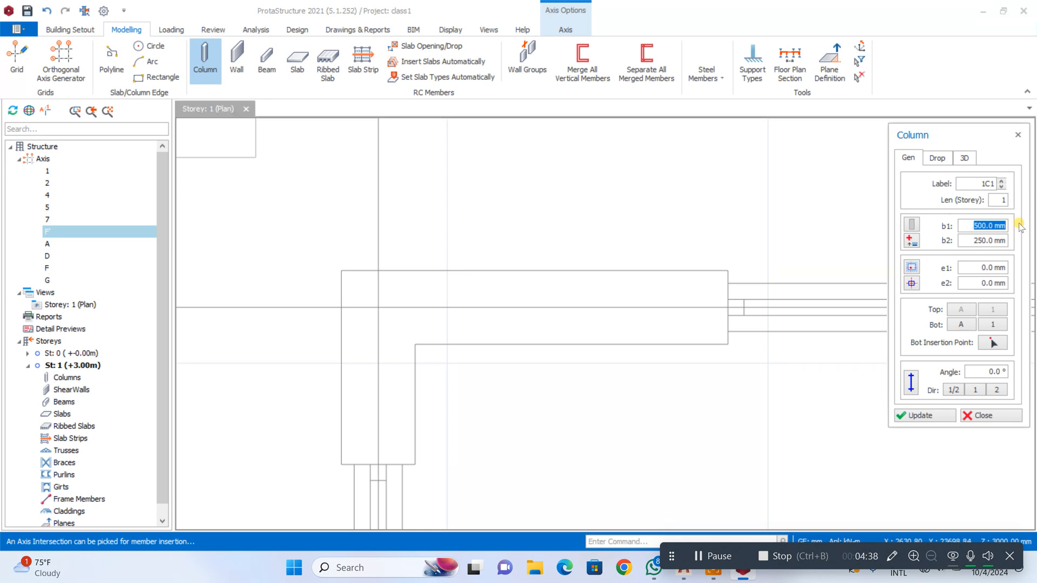
{"action": "type", "text": "23"}
{"action": "left_click", "coordinate": [970, 240]}
{"action": "left_click", "coordinate": [911, 287]}
{"action": "left_click", "coordinate": [949, 320]}
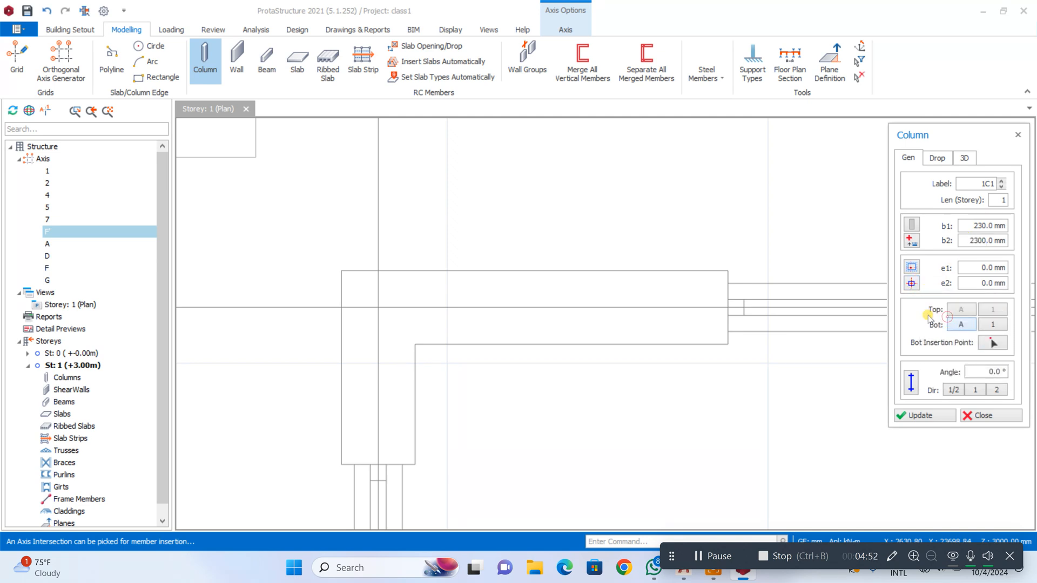
{"action": "left_click", "coordinate": [970, 278]}
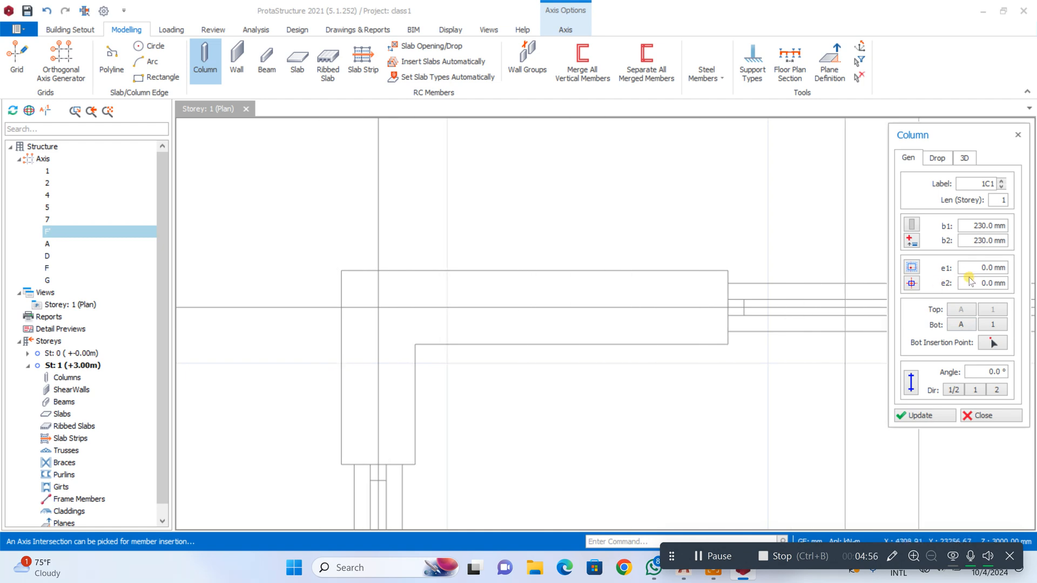
Place 230 x 230 mm columns where axis A crosses axes 1, 2 and 4
{"action": "left_click", "coordinate": [354, 255]}
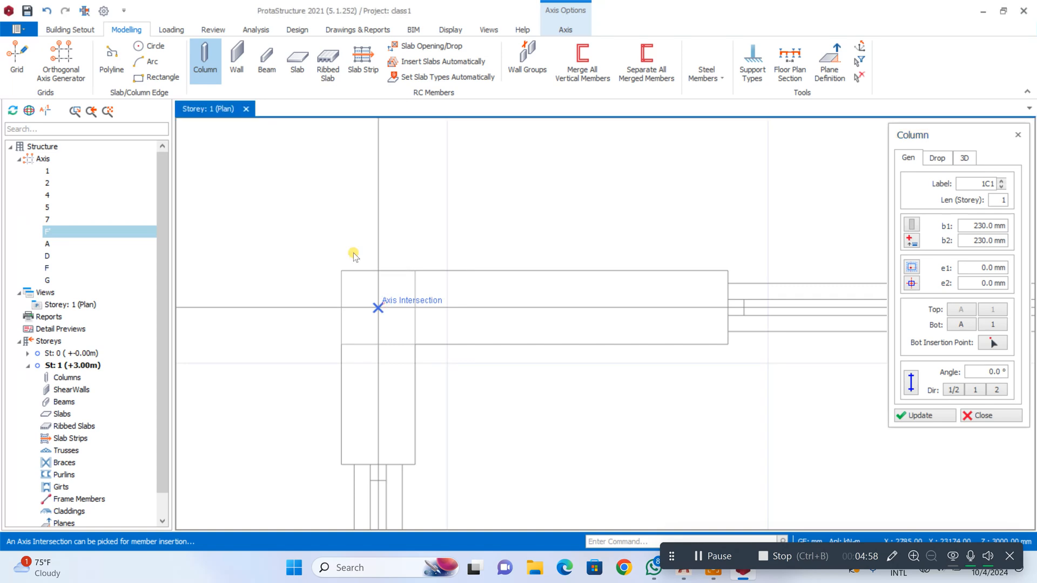
{"action": "scroll", "coordinate": [354, 255], "scroll_direction": "down", "scroll_amount": 7}
{"action": "scroll", "coordinate": [480, 242], "scroll_direction": "down", "scroll_amount": 4}
{"action": "scroll", "coordinate": [556, 262], "scroll_direction": "up", "scroll_amount": 2}
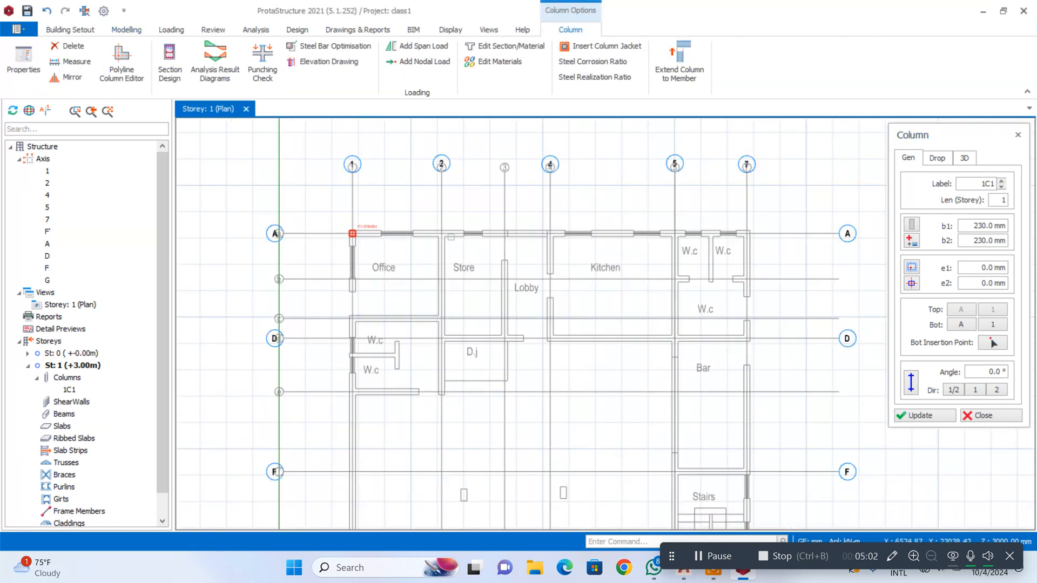
{"action": "left_click", "coordinate": [443, 233]}
{"action": "scroll", "coordinate": [569, 236], "scroll_direction": "up", "scroll_amount": 2}
{"action": "scroll", "coordinate": [569, 237], "scroll_direction": "up", "scroll_amount": 2}
{"action": "left_click", "coordinate": [489, 236]}
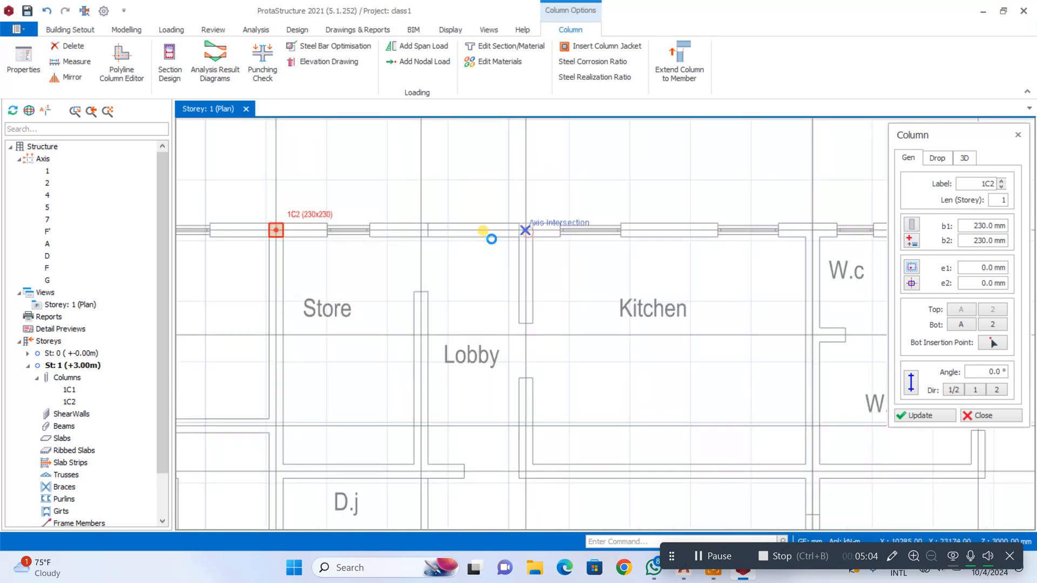
Place 230 x 230 mm columns along axis A at axes 5 and 7, on the kitchen and W.c walls
{"action": "scroll", "coordinate": [491, 236], "scroll_direction": "down", "scroll_amount": 4}
{"action": "scroll", "coordinate": [592, 233], "scroll_direction": "up", "scroll_amount": 3}
{"action": "left_click", "coordinate": [602, 237]}
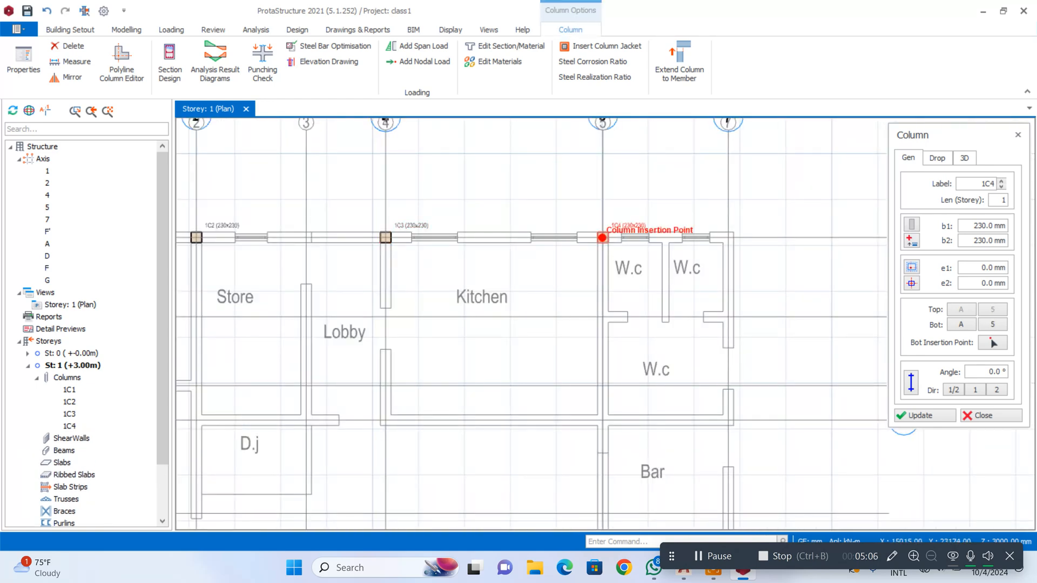
{"action": "scroll", "coordinate": [719, 238], "scroll_direction": "up", "scroll_amount": 2}
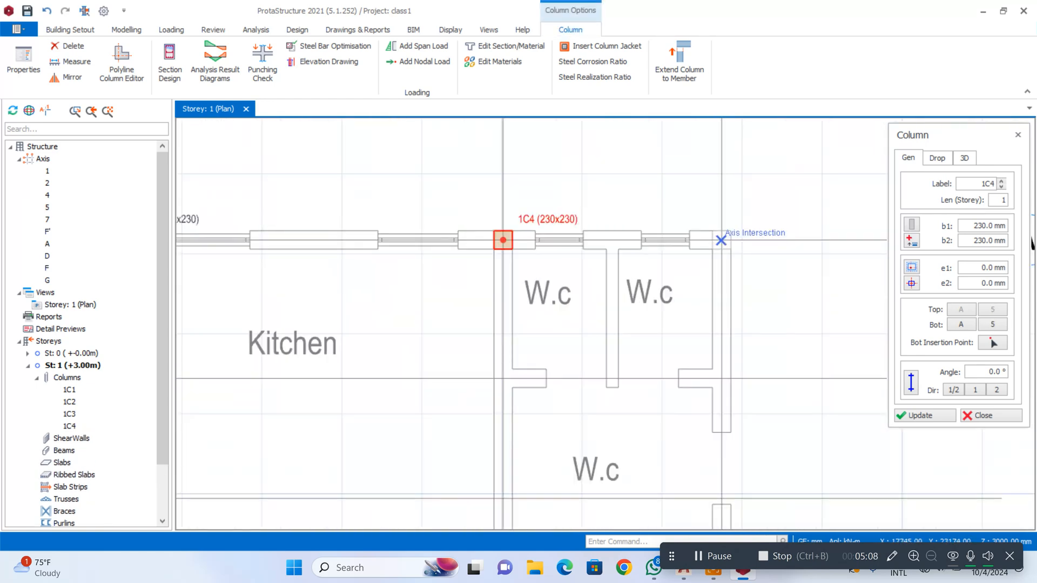
{"action": "left_click", "coordinate": [723, 235]}
Place 230 x 230 mm columns on axis 7 at its intersections with axes D and F, beside the bar
{"action": "scroll", "coordinate": [724, 232], "scroll_direction": "down", "scroll_amount": 4}
{"action": "scroll", "coordinate": [725, 233], "scroll_direction": "down", "scroll_amount": 3}
{"action": "scroll", "coordinate": [726, 243], "scroll_direction": "up", "scroll_amount": 6}
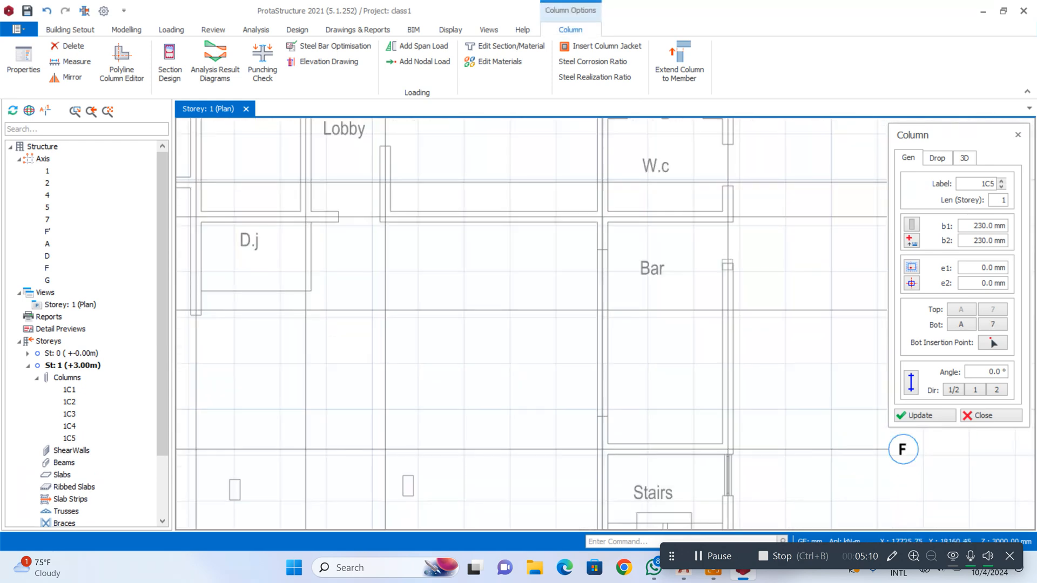
{"action": "left_click", "coordinate": [727, 217]}
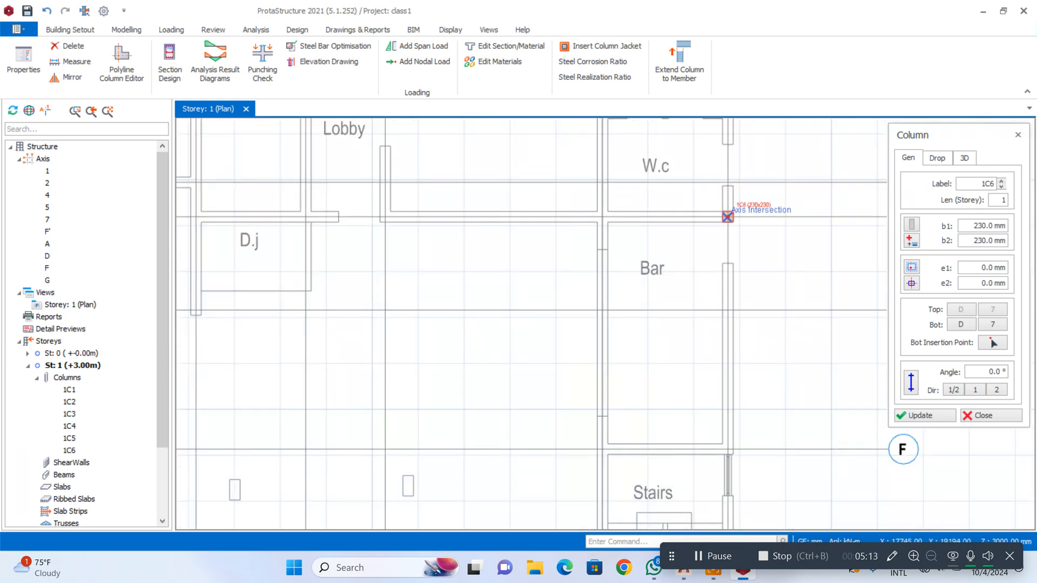
{"action": "scroll", "coordinate": [728, 215], "scroll_direction": "down", "scroll_amount": 4}
{"action": "scroll", "coordinate": [741, 301], "scroll_direction": "up", "scroll_amount": 2}
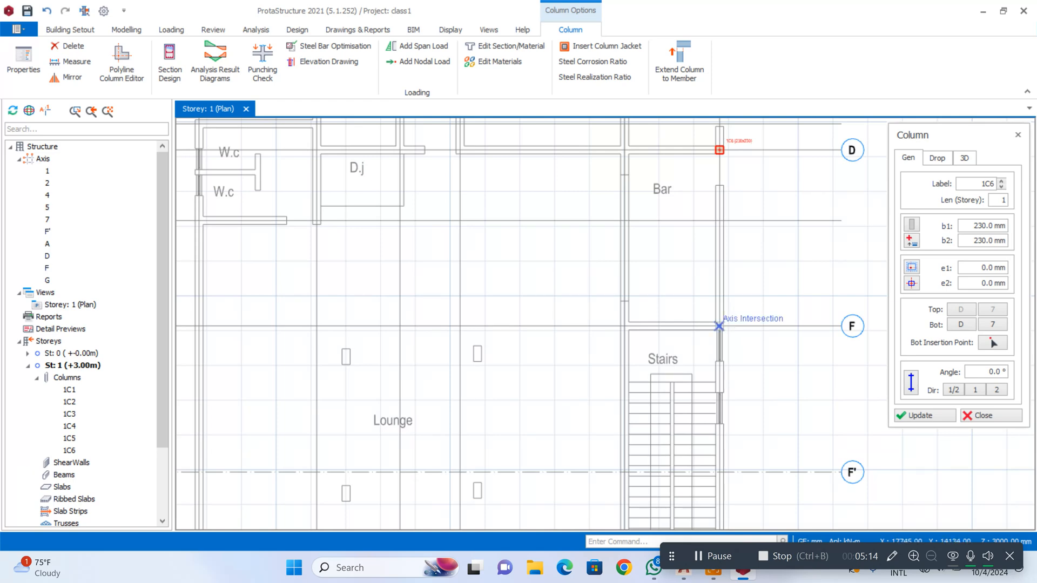
{"action": "left_click", "coordinate": [719, 327]}
Place 230 x 230 mm columns on axis 5 at its intersections with axes F and D
{"action": "scroll", "coordinate": [719, 326], "scroll_direction": "down", "scroll_amount": 3}
{"action": "scroll", "coordinate": [670, 302], "scroll_direction": "up", "scroll_amount": 2}
{"action": "left_click", "coordinate": [662, 304]}
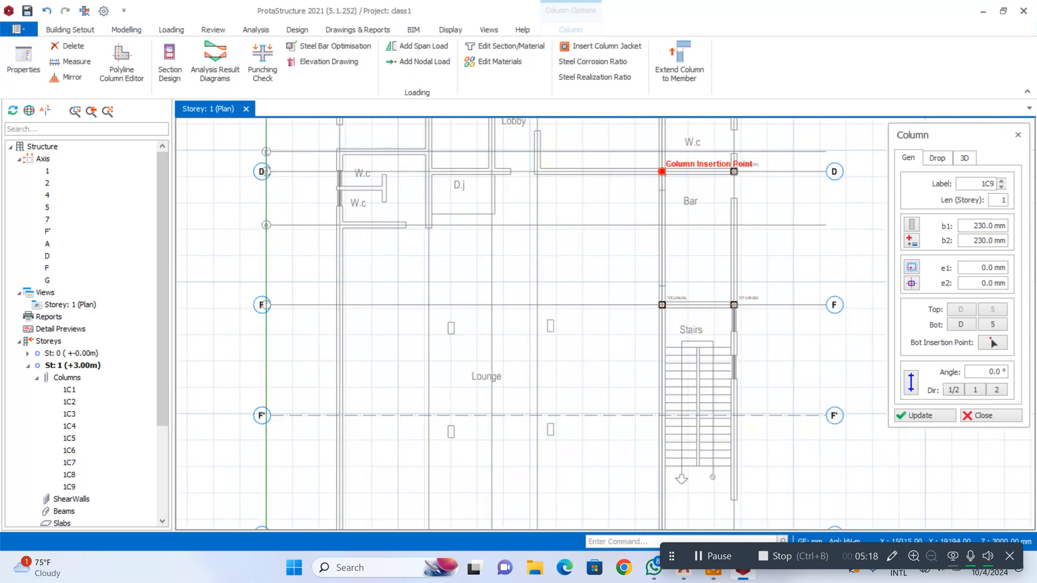
{"action": "left_click", "coordinate": [662, 171]}
Place 230 x 230 mm columns around the stairs at intersections F'-5, G-5 and G-7
{"action": "scroll", "coordinate": [665, 164], "scroll_direction": "down", "scroll_amount": 4}
{"action": "scroll", "coordinate": [627, 312], "scroll_direction": "up", "scroll_amount": 5}
{"action": "scroll", "coordinate": [514, 441], "scroll_direction": "down", "scroll_amount": 3}
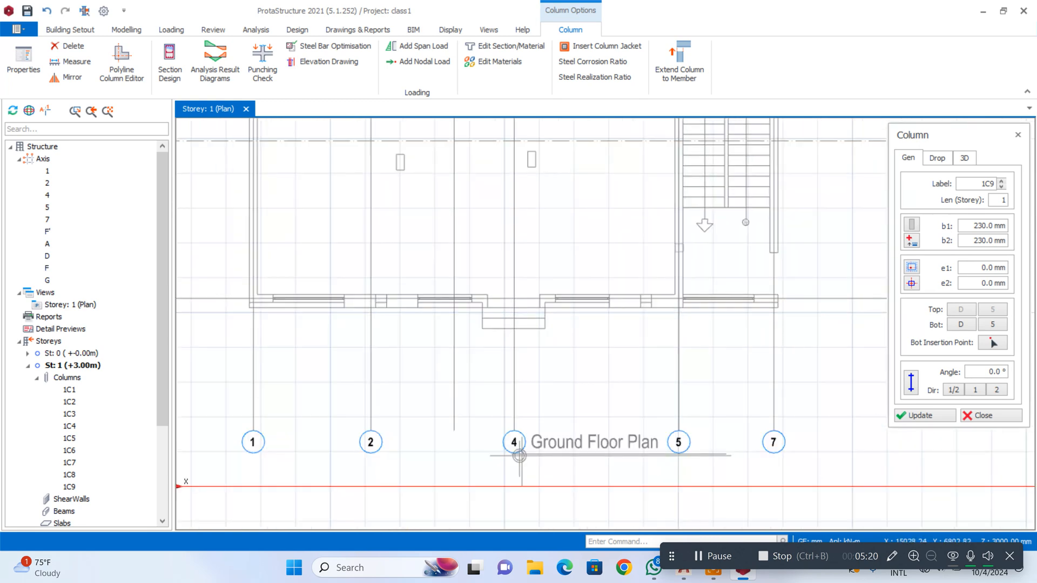
{"action": "scroll", "coordinate": [691, 189], "scroll_direction": "up", "scroll_amount": 5}
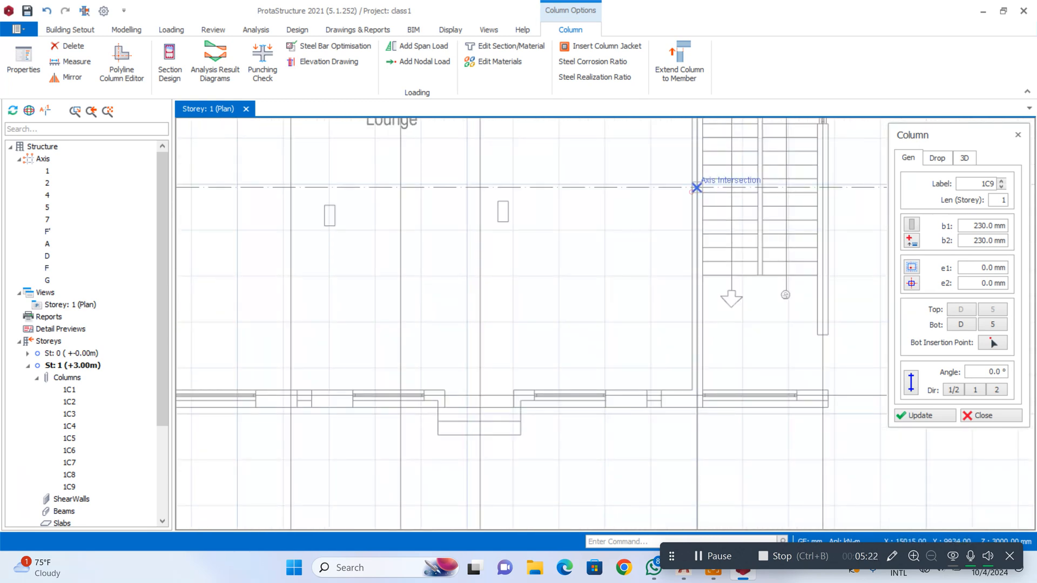
{"action": "left_click", "coordinate": [696, 187]}
{"action": "scroll", "coordinate": [691, 362], "scroll_direction": "up", "scroll_amount": 3}
{"action": "left_click", "coordinate": [702, 419]}
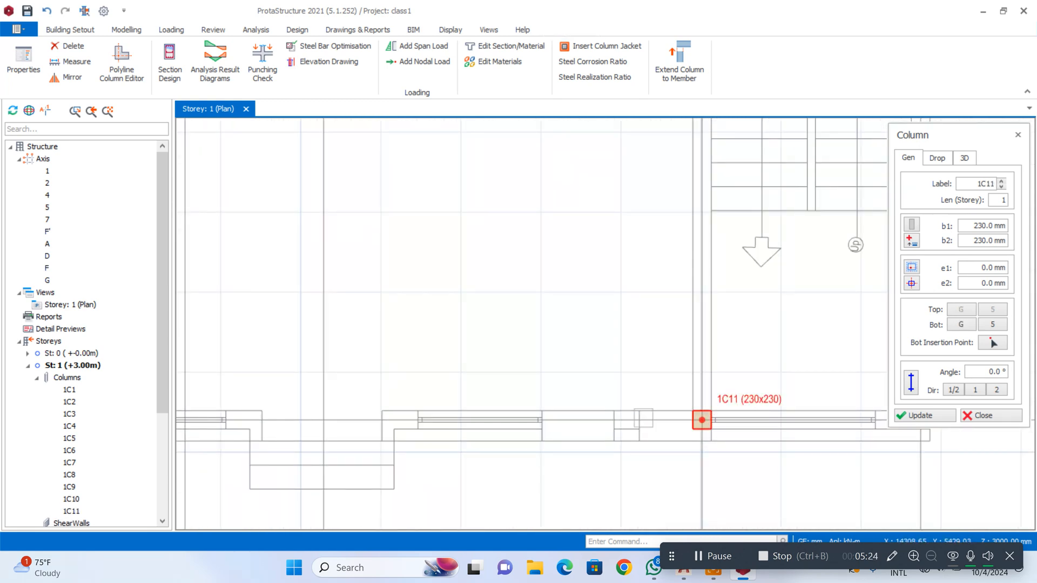
{"action": "scroll", "coordinate": [702, 420], "scroll_direction": "down", "scroll_amount": 3}
{"action": "scroll", "coordinate": [734, 420], "scroll_direction": "up", "scroll_amount": 3}
{"action": "left_click", "coordinate": [734, 419]}
Place 230 x 230 mm columns at intersections F'-7 and D-2, and end the Column command
{"action": "scroll", "coordinate": [734, 419], "scroll_direction": "down", "scroll_amount": 2}
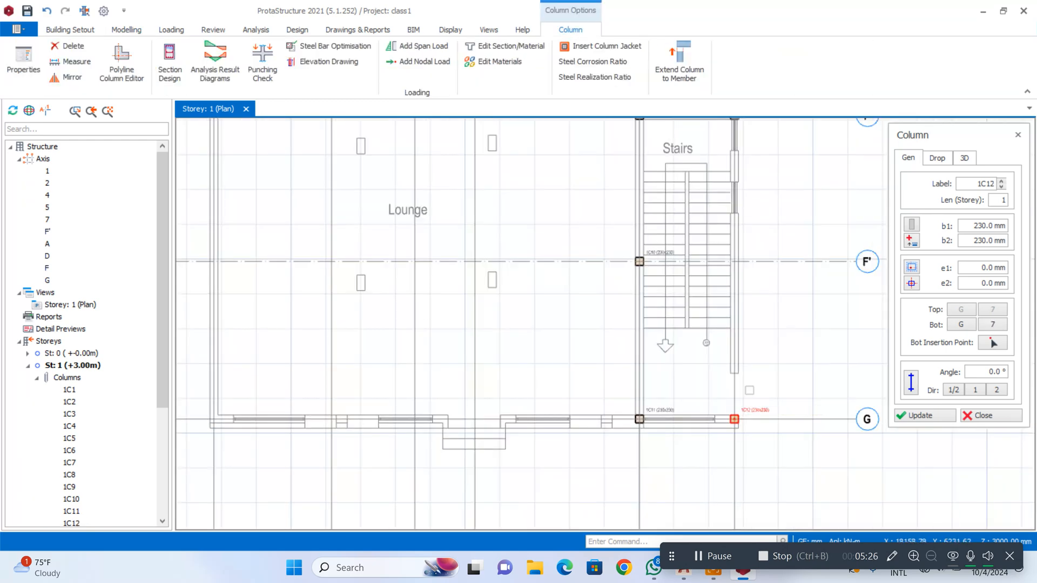
{"action": "scroll", "coordinate": [745, 298], "scroll_direction": "up", "scroll_amount": 1}
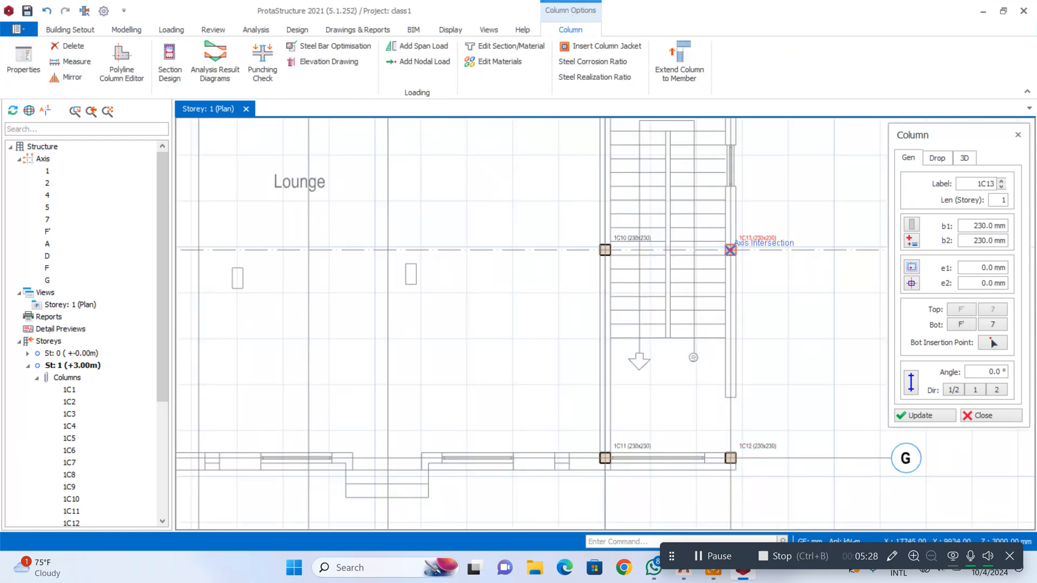
{"action": "left_click", "coordinate": [730, 250]}
{"action": "scroll", "coordinate": [731, 250], "scroll_direction": "down", "scroll_amount": 3}
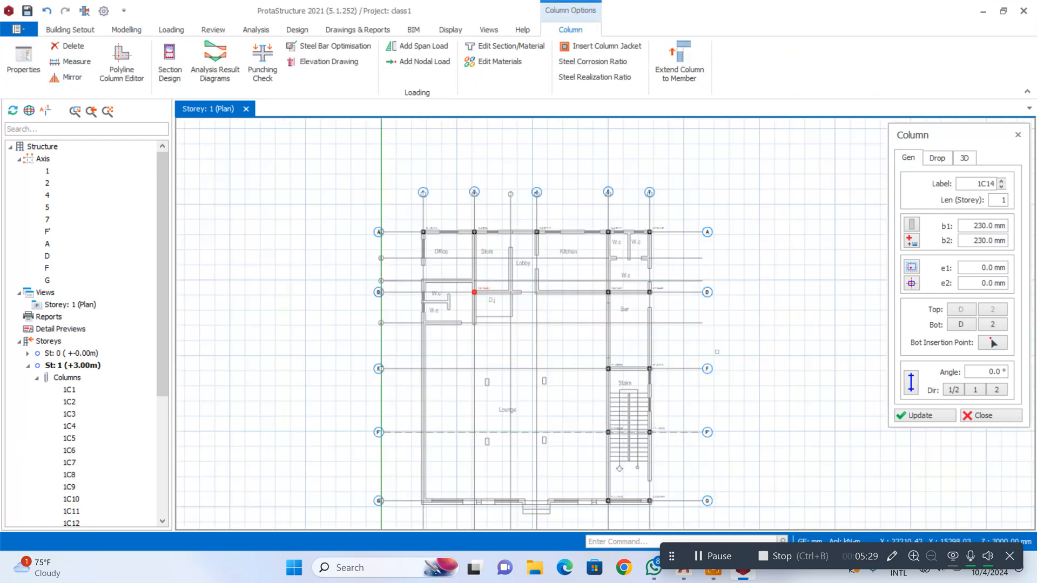
{"action": "left_click", "coordinate": [988, 413]}
{"action": "scroll", "coordinate": [401, 274], "scroll_direction": "up", "scroll_amount": 3}
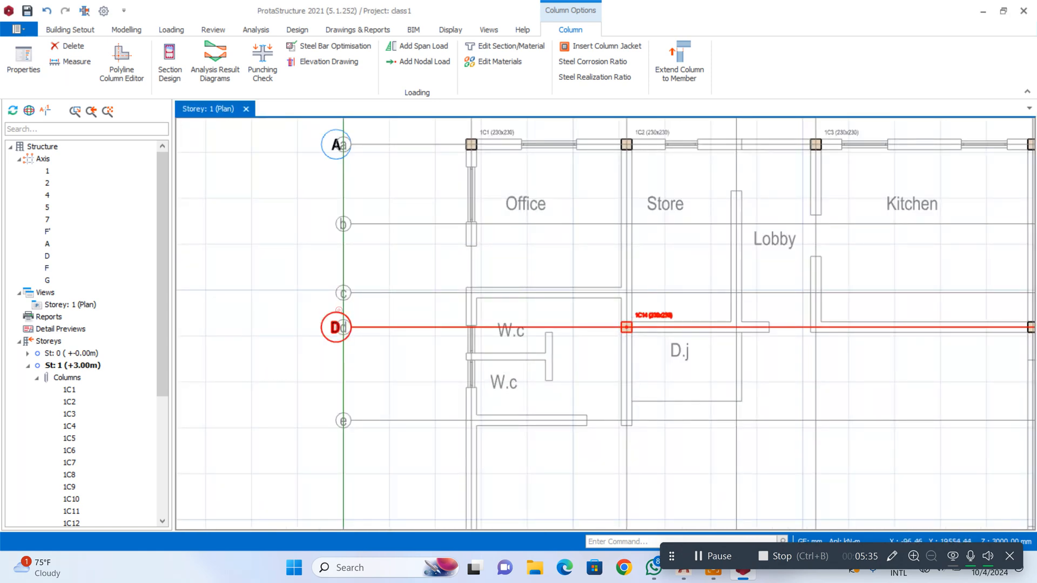
{"action": "right_click", "coordinate": [339, 310]}
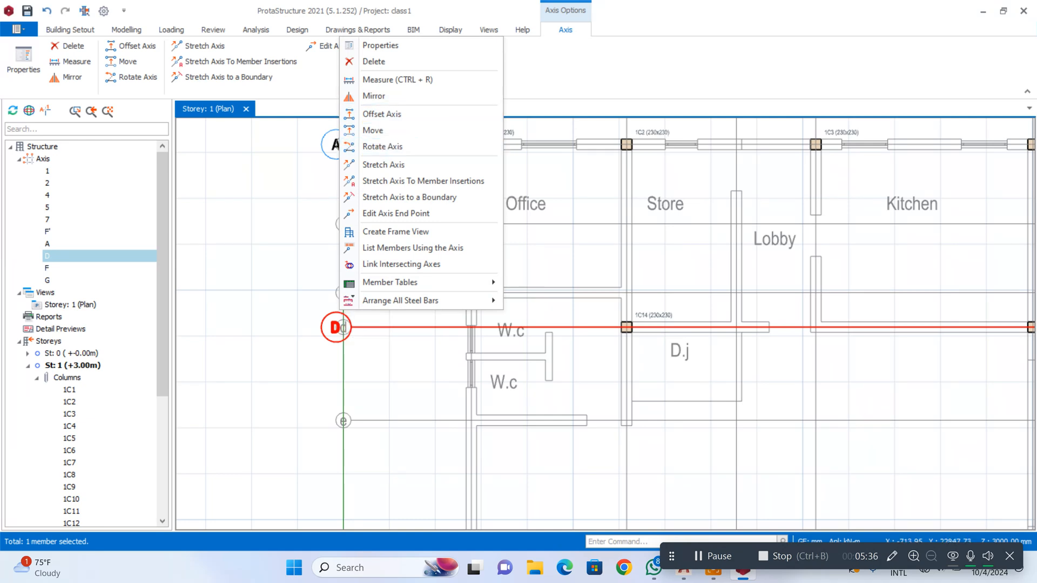
{"action": "left_click", "coordinate": [307, 171]}
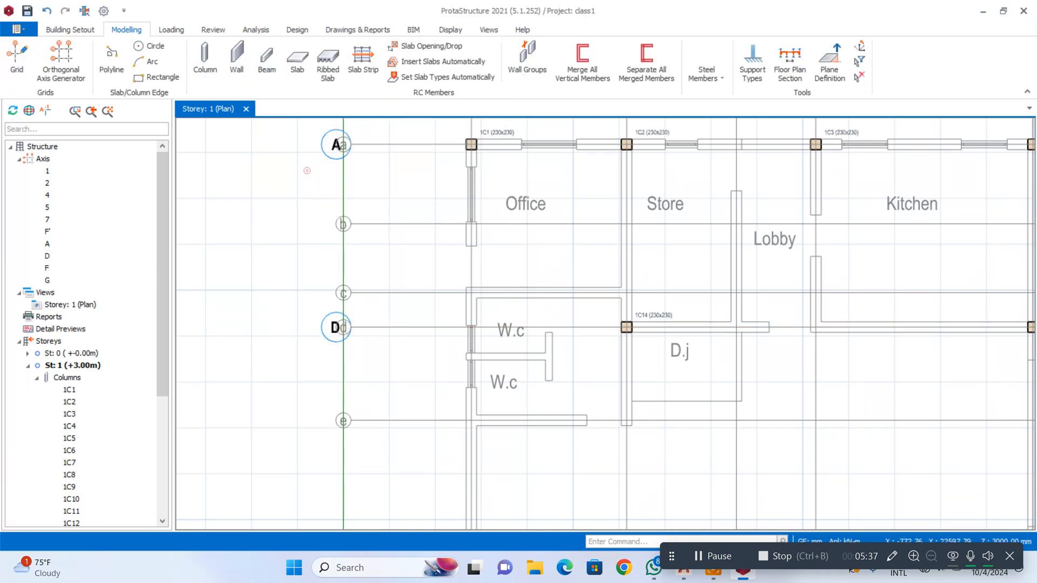
Open the properties of axis A and set the label for a new axis to C
{"action": "right_click", "coordinate": [343, 141]}
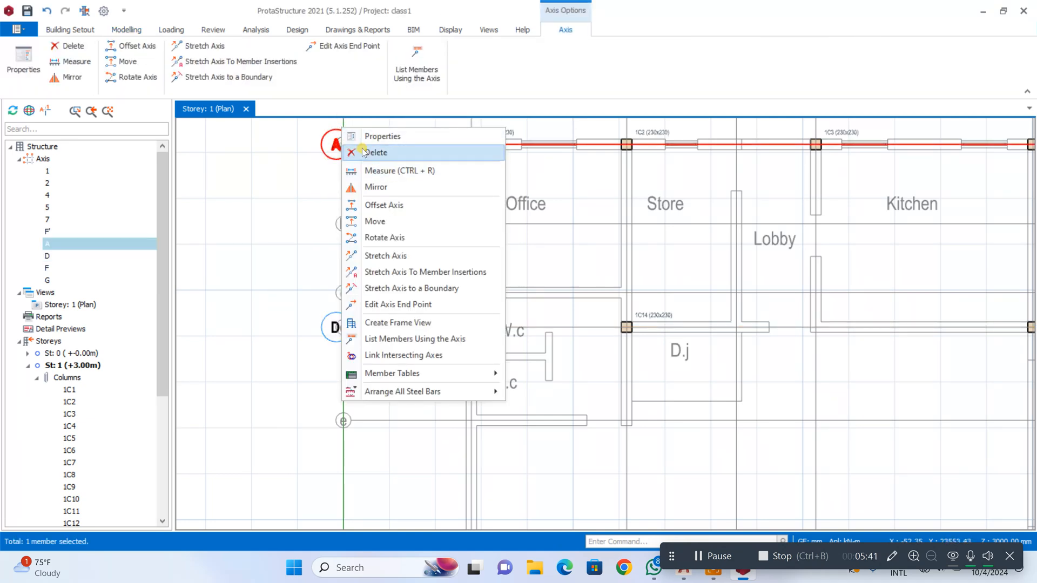
{"action": "left_click", "coordinate": [372, 135]}
{"action": "scroll", "coordinate": [374, 212], "scroll_direction": "up", "scroll_amount": 1}
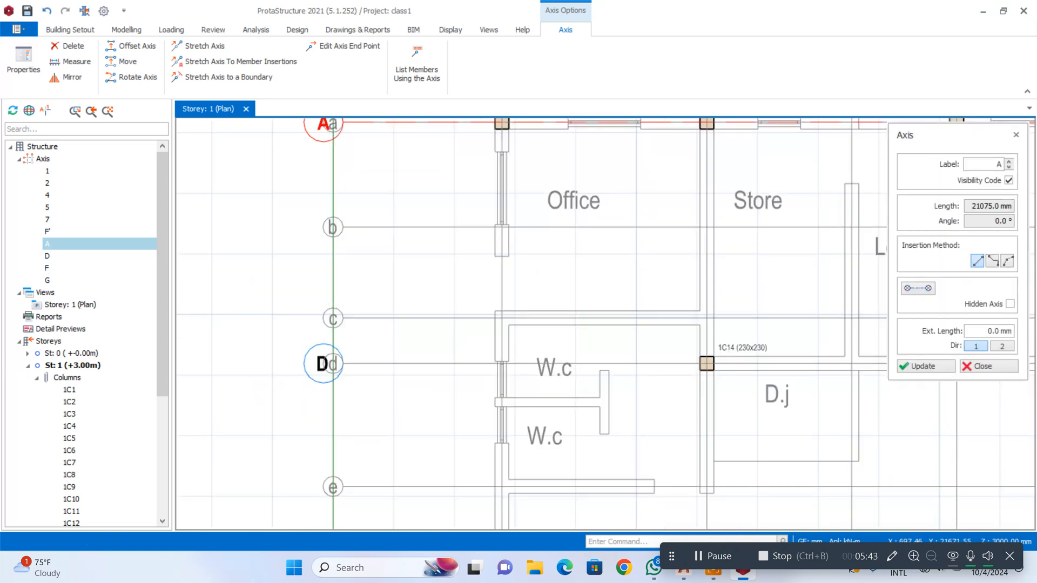
{"action": "left_click", "coordinate": [983, 162]}
{"action": "type", "text": "d"}
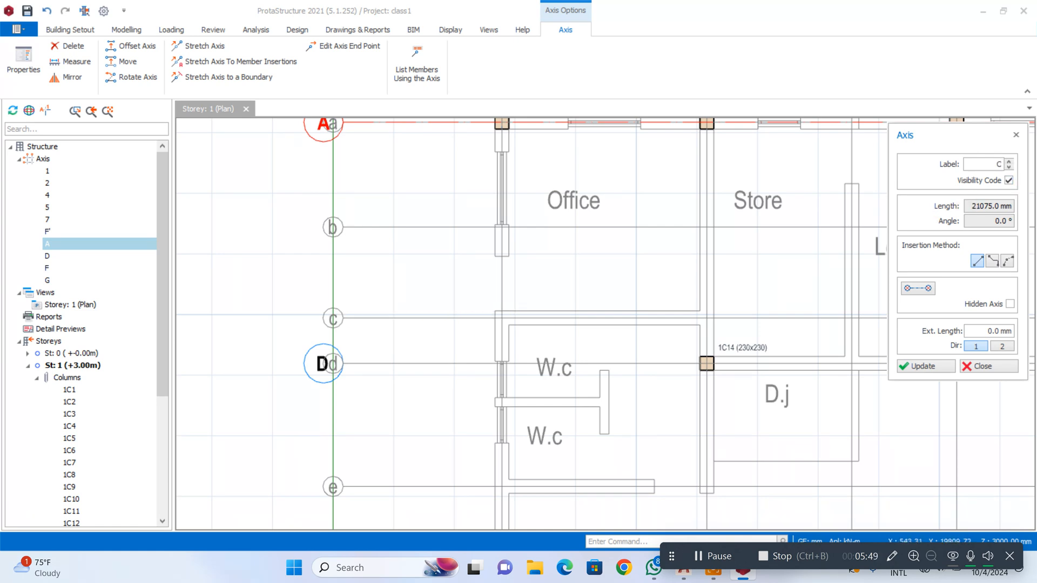
Draw axis C over the imported gridline c, from its bubble to its far end beyond axis 7
{"action": "scroll", "coordinate": [344, 316], "scroll_direction": "up", "scroll_amount": 3}
{"action": "left_click", "coordinate": [349, 316]}
{"action": "scroll", "coordinate": [346, 316], "scroll_direction": "down", "scroll_amount": 6}
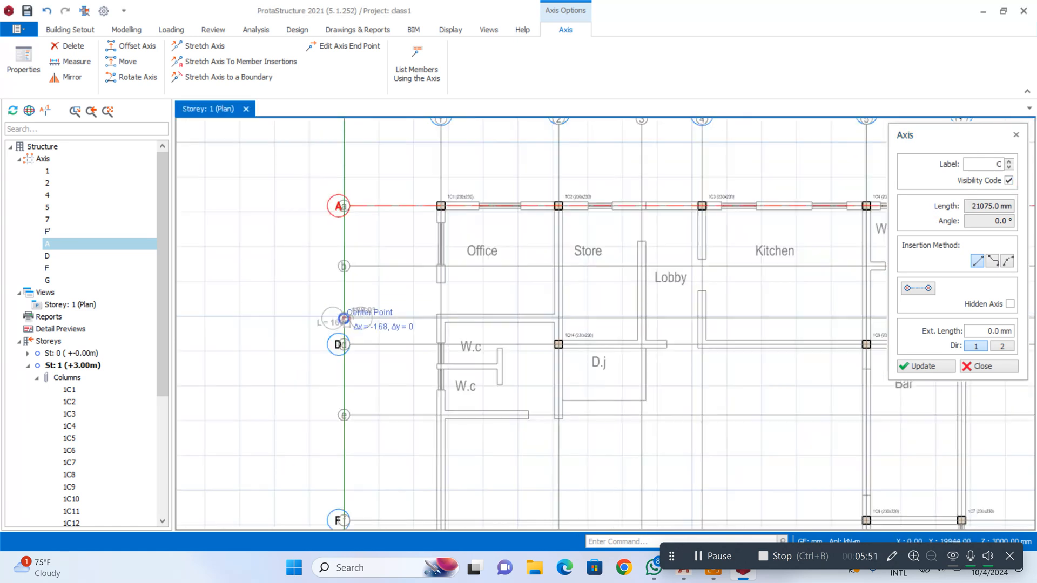
{"action": "scroll", "coordinate": [545, 298], "scroll_direction": "up", "scroll_amount": 5}
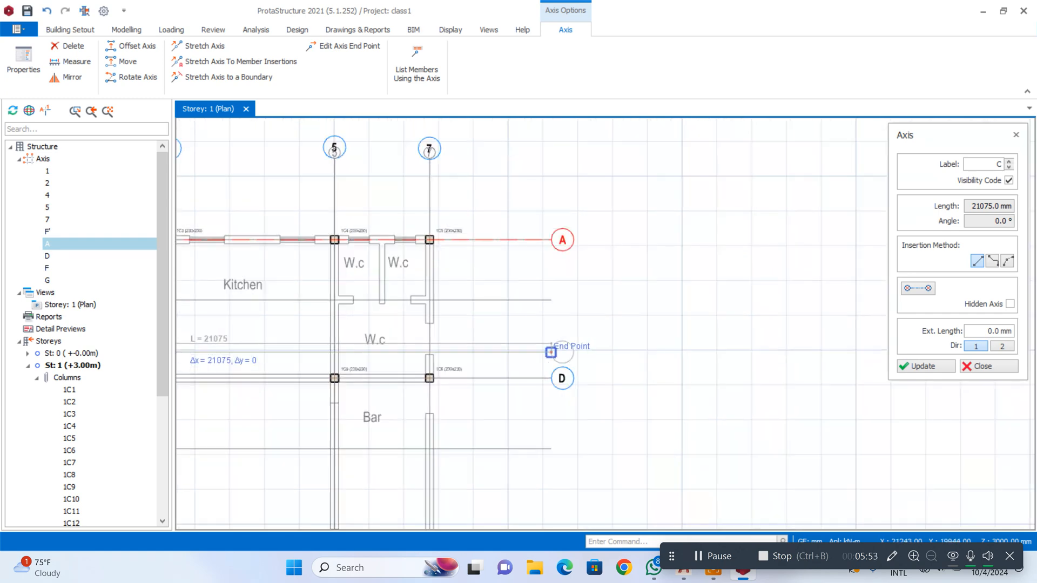
{"action": "scroll", "coordinate": [522, 367], "scroll_direction": "up", "scroll_amount": 2}
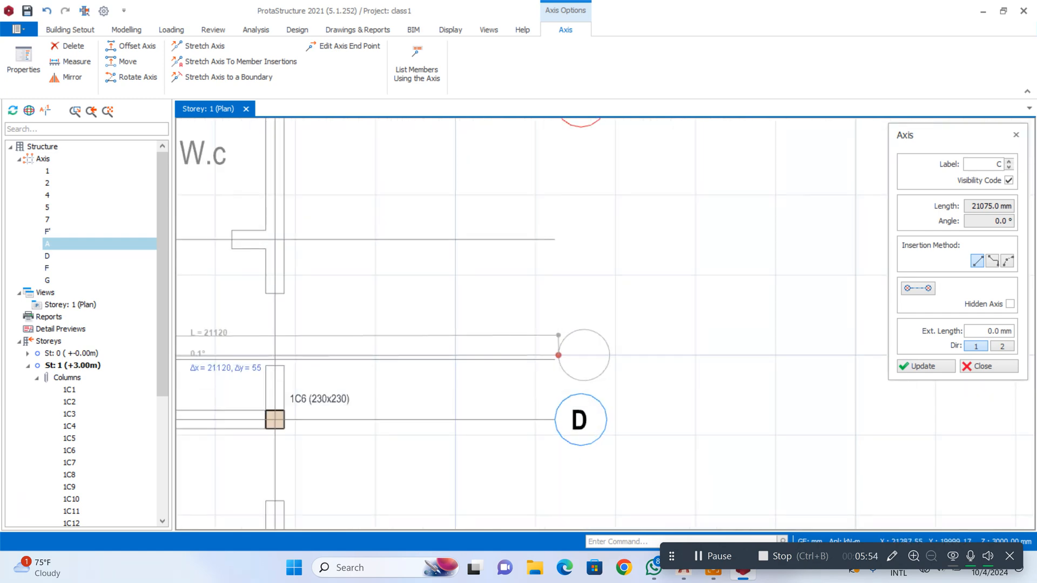
{"action": "left_click", "coordinate": [558, 356]}
Place a 230 x 230 mm column at intersection C-1, starting from the properties of the column at D-2
{"action": "scroll", "coordinate": [559, 354], "scroll_direction": "down", "scroll_amount": 5}
{"action": "scroll", "coordinate": [455, 354], "scroll_direction": "up", "scroll_amount": 5}
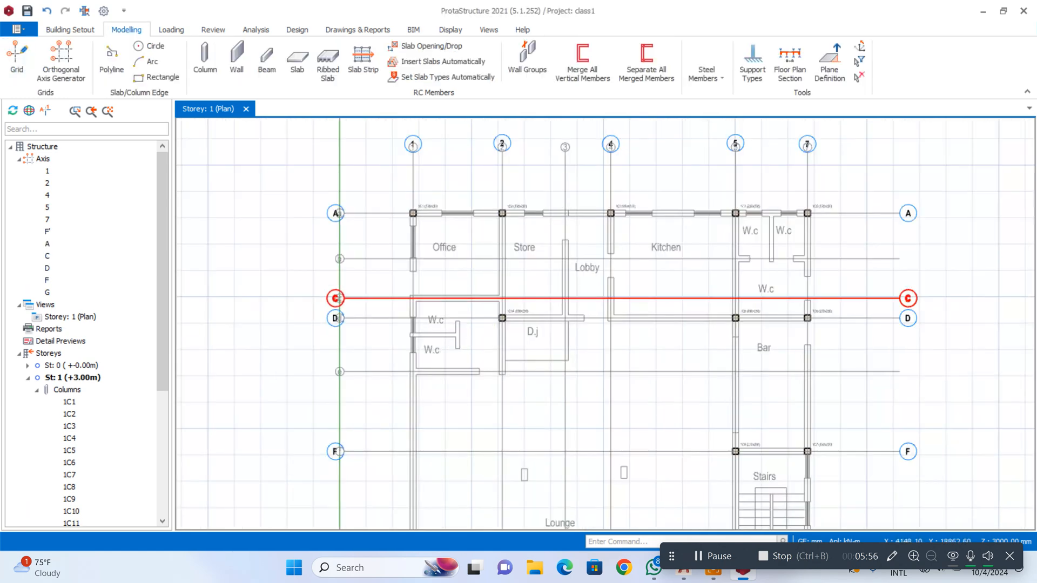
{"action": "right_click", "coordinate": [588, 292]}
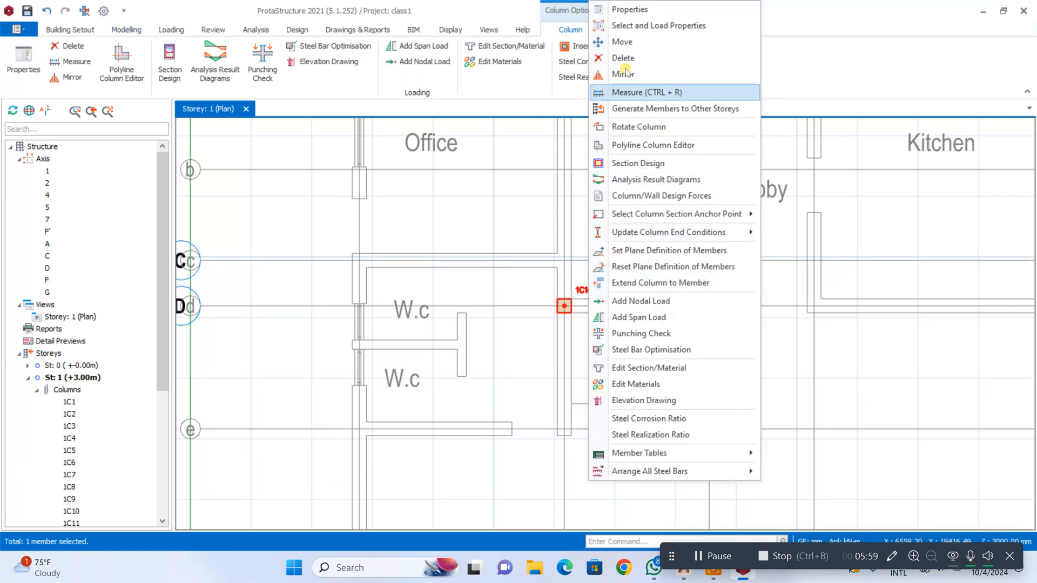
{"action": "left_click", "coordinate": [629, 9]}
{"action": "left_click", "coordinate": [564, 306]}
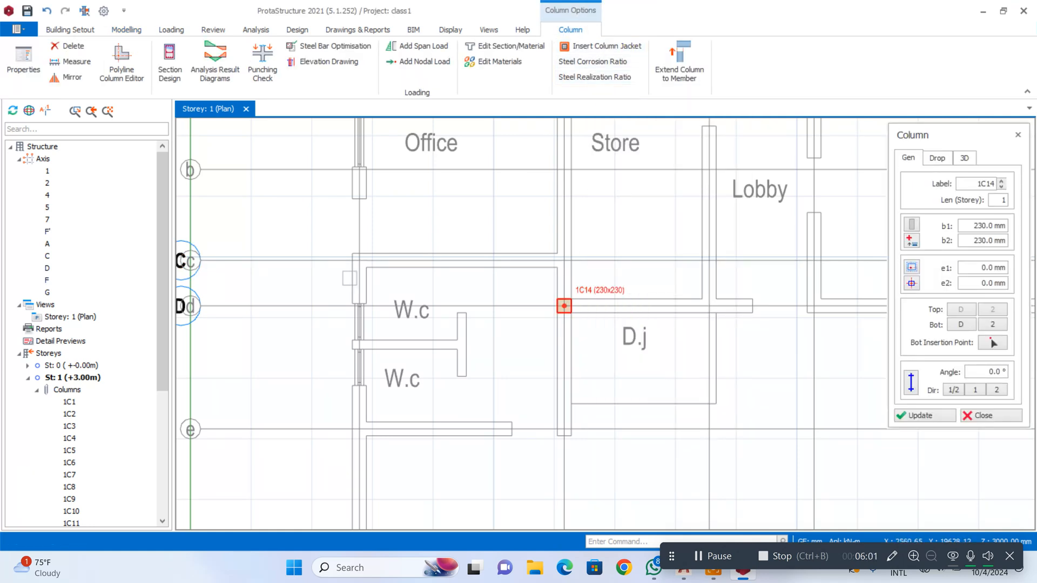
{"action": "scroll", "coordinate": [374, 226], "scroll_direction": "down", "scroll_amount": 5}
{"action": "scroll", "coordinate": [377, 290], "scroll_direction": "up", "scroll_amount": 5}
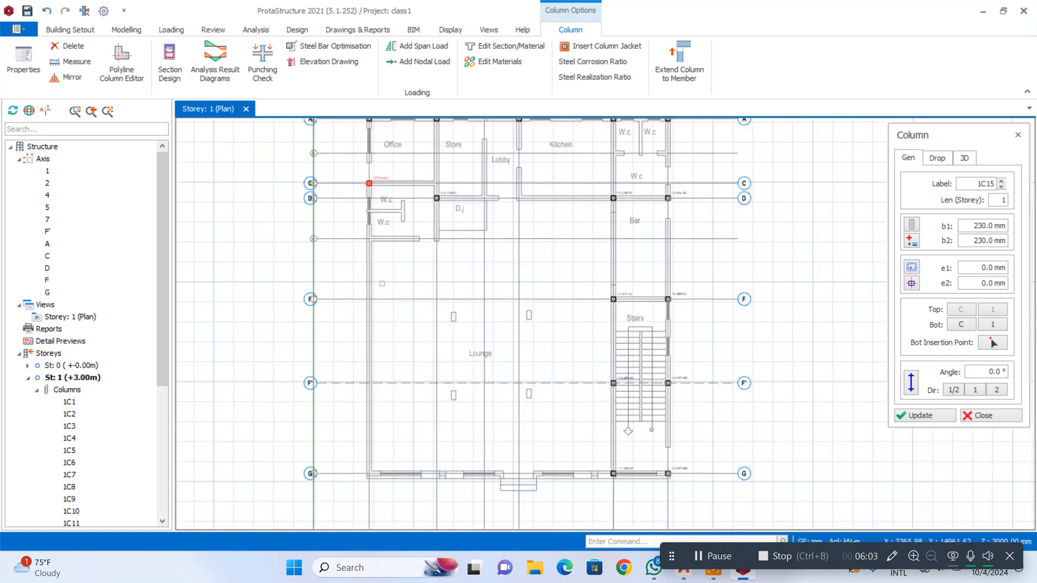
{"action": "key", "text": "Escape"}
Measure the lounge span along axis F from axis 1 to axis 5 with a trial axis line
{"action": "left_click", "coordinate": [16, 60]}
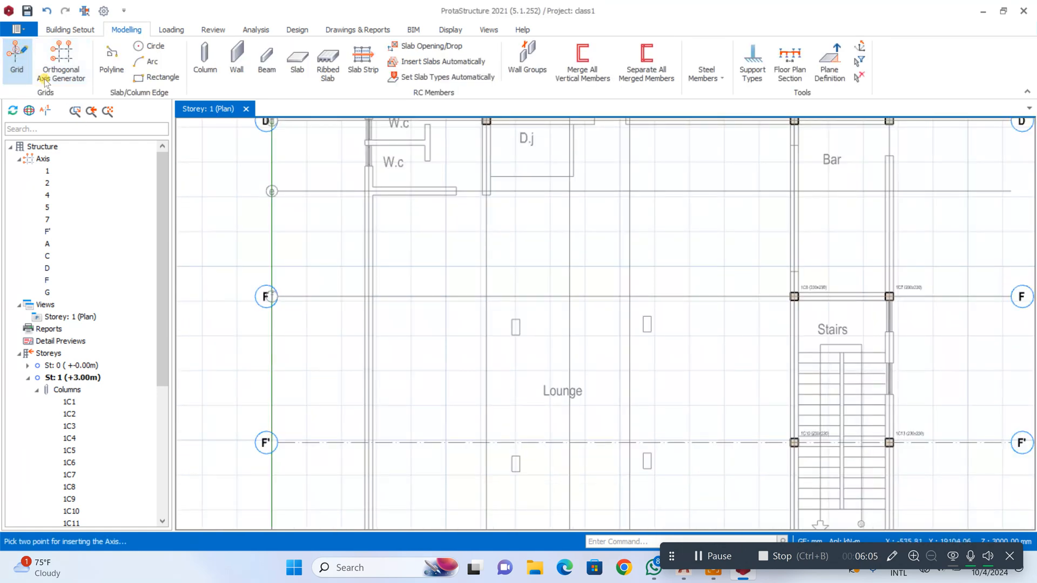
{"action": "scroll", "coordinate": [374, 297], "scroll_direction": "up", "scroll_amount": 3}
{"action": "left_click", "coordinate": [363, 297]}
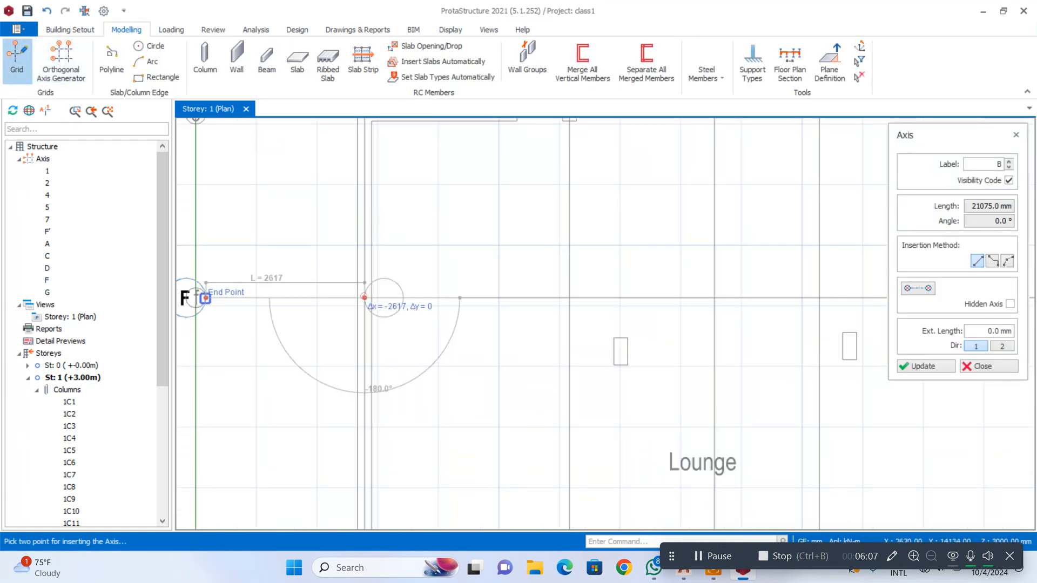
{"action": "scroll", "coordinate": [288, 319], "scroll_direction": "down", "scroll_amount": 5}
{"action": "scroll", "coordinate": [547, 307], "scroll_direction": "up", "scroll_amount": 3}
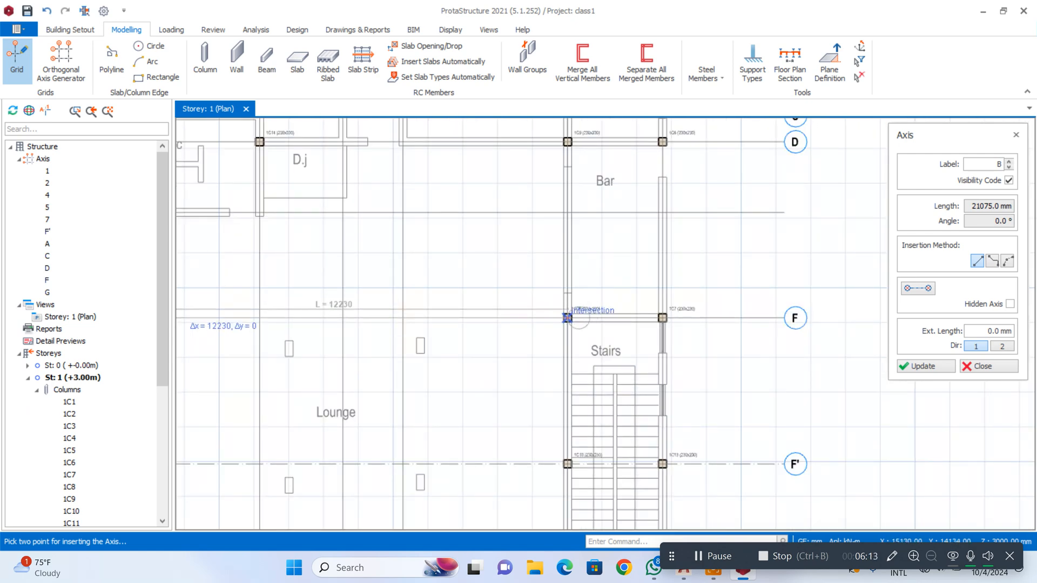
{"action": "scroll", "coordinate": [579, 318], "scroll_direction": "down", "scroll_amount": 3}
{"action": "key", "text": "Escape"}
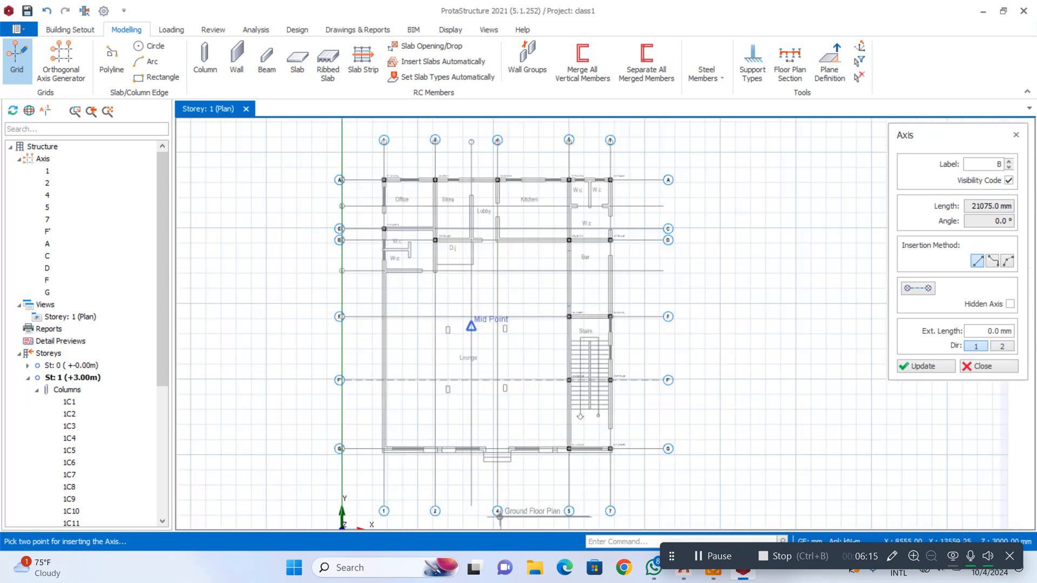
{"action": "scroll", "coordinate": [429, 331], "scroll_direction": "up", "scroll_amount": 2}
{"action": "scroll", "coordinate": [436, 342], "scroll_direction": "up", "scroll_amount": 1}
{"action": "scroll", "coordinate": [448, 319], "scroll_direction": "down", "scroll_amount": 3}
{"action": "scroll", "coordinate": [474, 273], "scroll_direction": "up", "scroll_amount": 2}
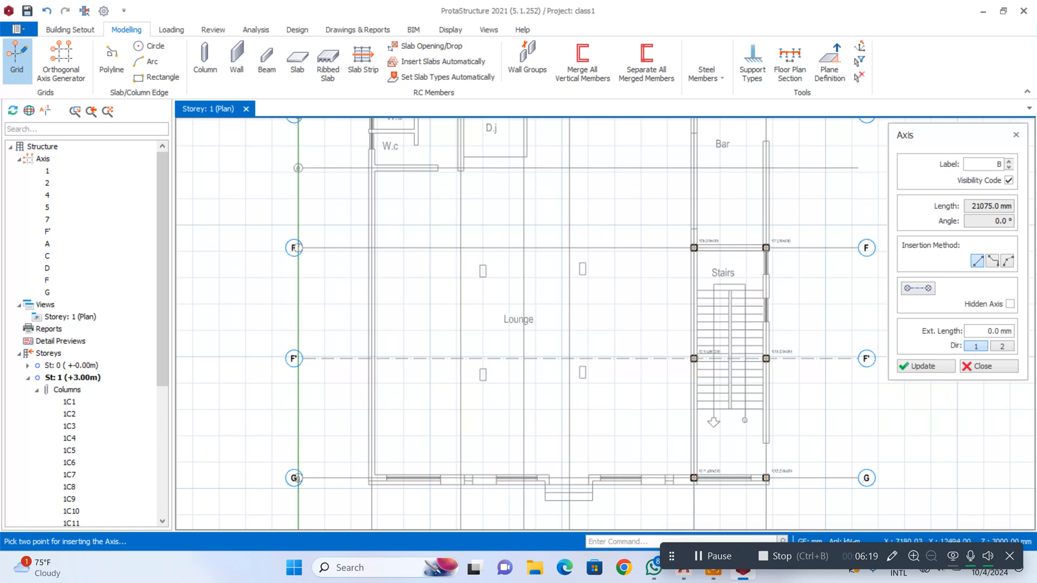
{"action": "scroll", "coordinate": [510, 324], "scroll_direction": "down", "scroll_amount": 3}
{"action": "scroll", "coordinate": [524, 285], "scroll_direction": "up", "scroll_amount": 3}
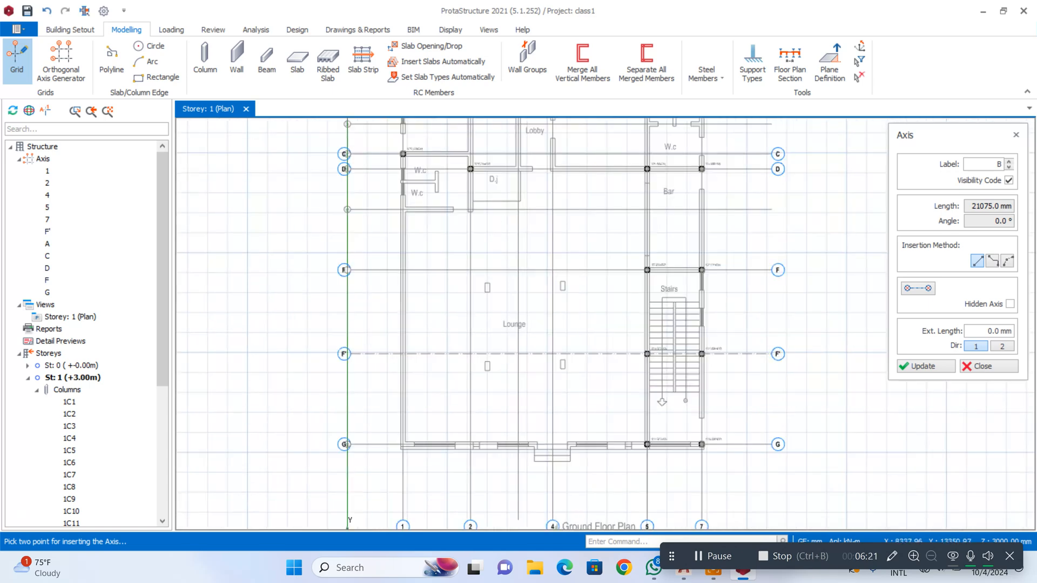
{"action": "scroll", "coordinate": [521, 262], "scroll_direction": "down", "scroll_amount": 1}
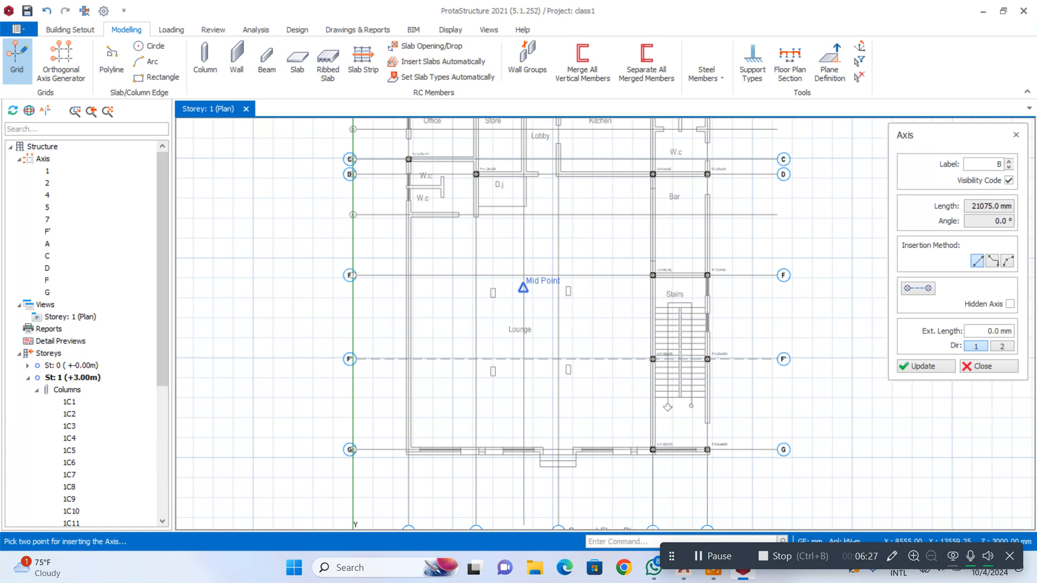
Examine the floor plan around the lobby and lounge, including the imported gridlines that have no axis
{"action": "scroll", "coordinate": [523, 288], "scroll_direction": "up", "scroll_amount": 1}
{"action": "scroll", "coordinate": [522, 276], "scroll_direction": "down", "scroll_amount": 3}
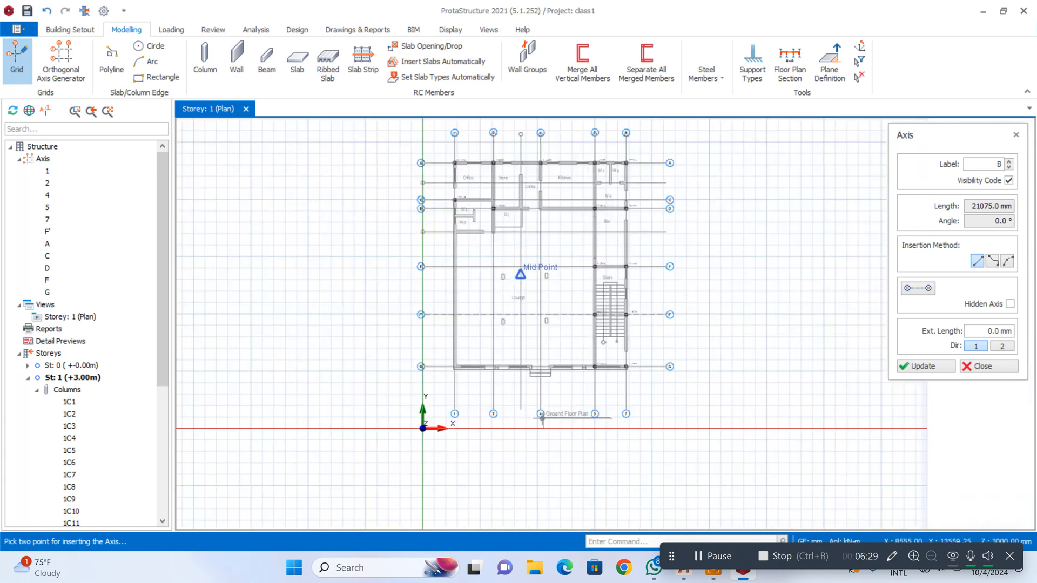
{"action": "scroll", "coordinate": [639, 294], "scroll_direction": "up", "scroll_amount": 4}
{"action": "scroll", "coordinate": [537, 327], "scroll_direction": "up", "scroll_amount": 1}
{"action": "scroll", "coordinate": [537, 301], "scroll_direction": "down", "scroll_amount": 4}
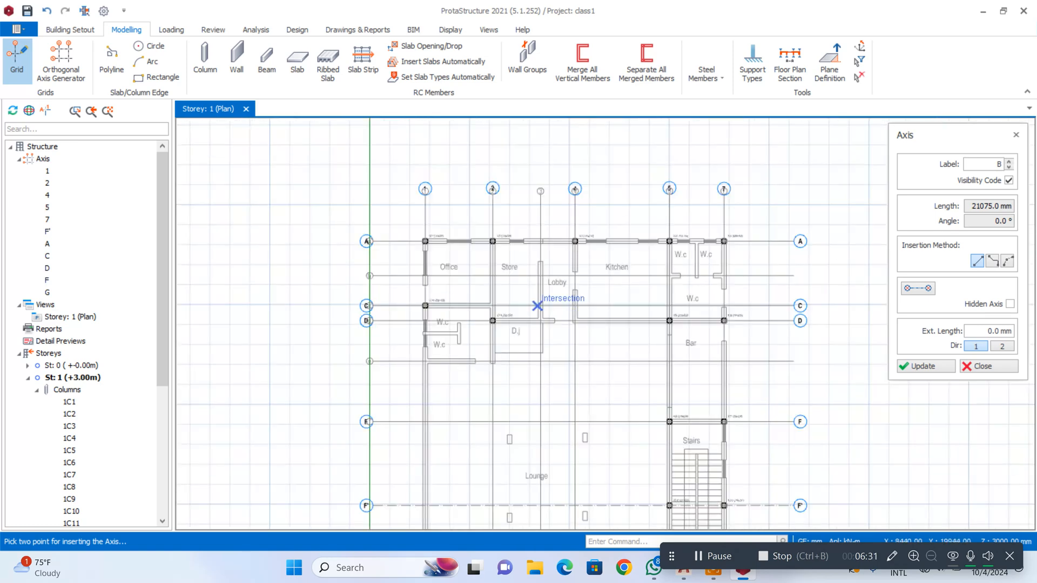
{"action": "scroll", "coordinate": [544, 285], "scroll_direction": "up", "scroll_amount": 1}
{"action": "scroll", "coordinate": [543, 214], "scroll_direction": "down", "scroll_amount": 3}
{"action": "scroll", "coordinate": [542, 340], "scroll_direction": "up", "scroll_amount": 3}
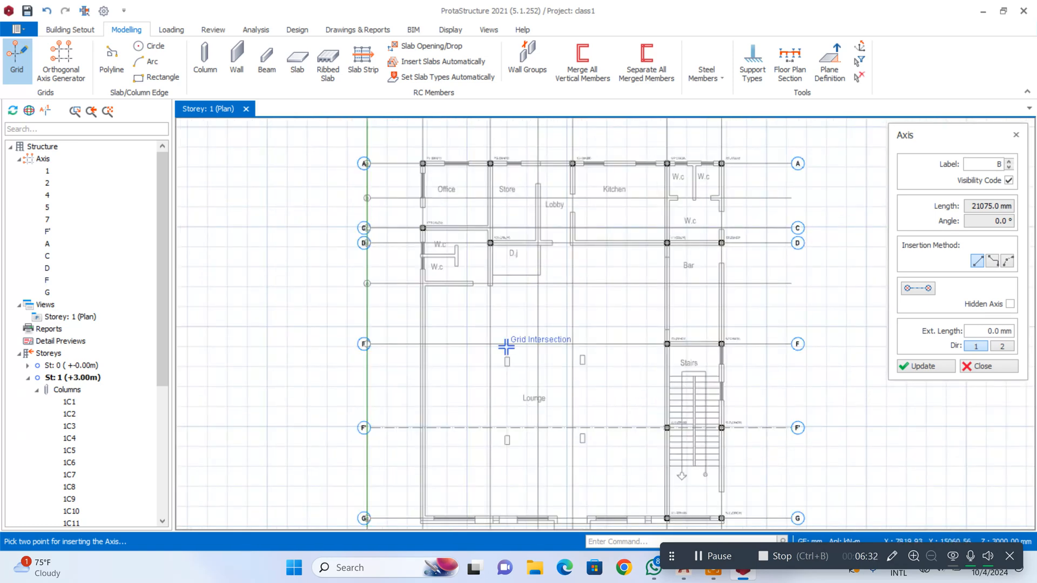
Measure the lounge span along axis F from axis 1 to imported gridline 3 with a trial axis line
{"action": "scroll", "coordinate": [433, 341], "scroll_direction": "up", "scroll_amount": 3}
{"action": "scroll", "coordinate": [421, 340], "scroll_direction": "up", "scroll_amount": 1}
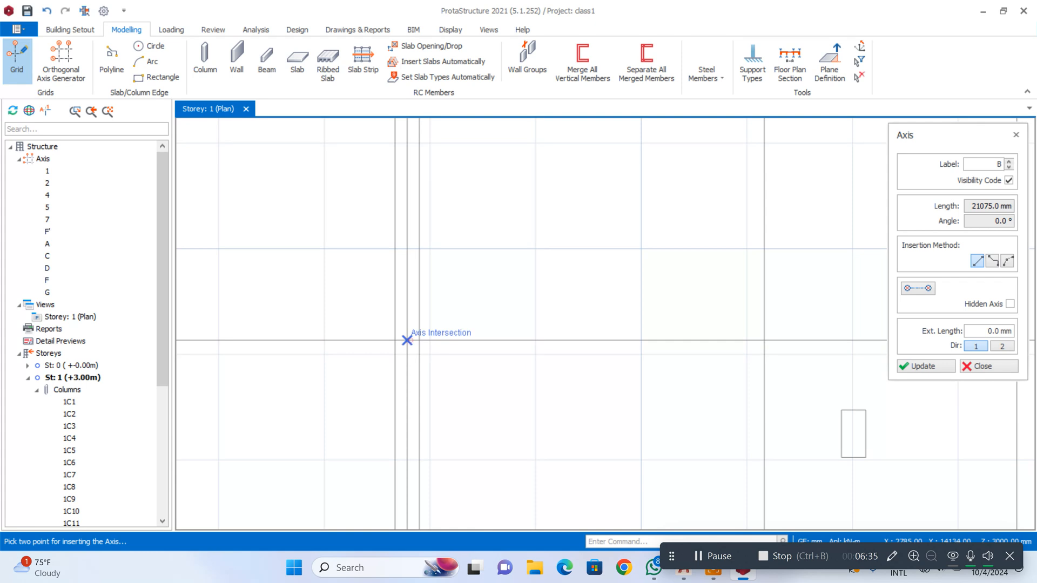
{"action": "left_click", "coordinate": [407, 340]}
{"action": "scroll", "coordinate": [407, 341], "scroll_direction": "down", "scroll_amount": 3}
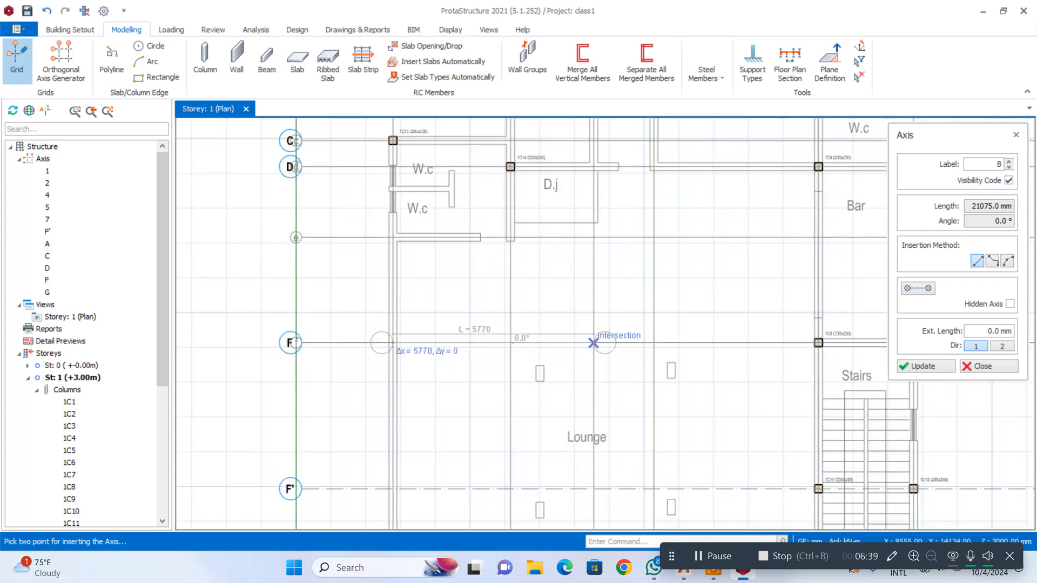
{"action": "left_click", "coordinate": [593, 343]}
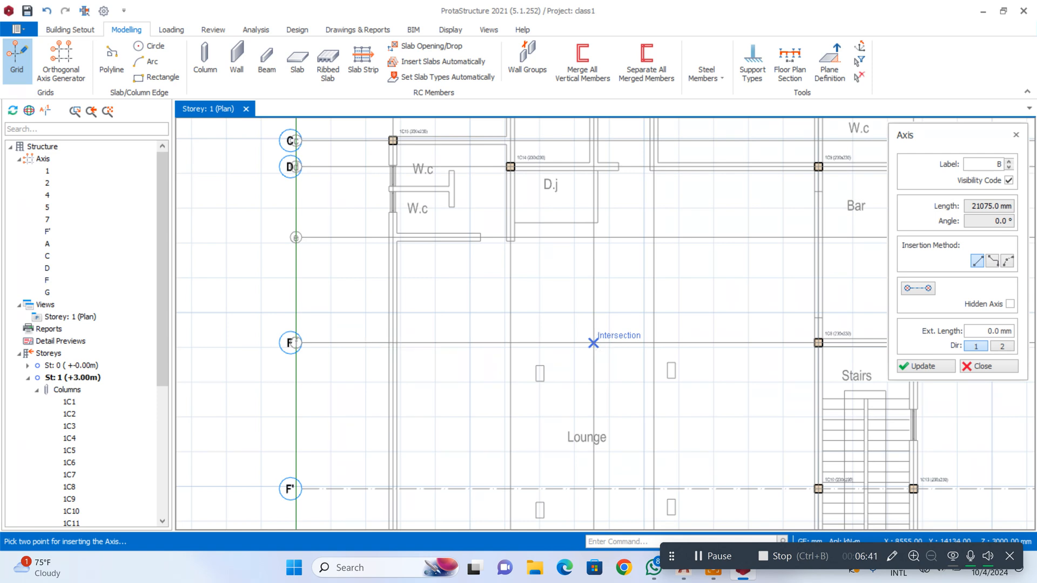
{"action": "left_click", "coordinate": [593, 343]}
{"action": "scroll", "coordinate": [593, 343], "scroll_direction": "up", "scroll_amount": 1}
{"action": "scroll", "coordinate": [590, 346], "scroll_direction": "down", "scroll_amount": 3}
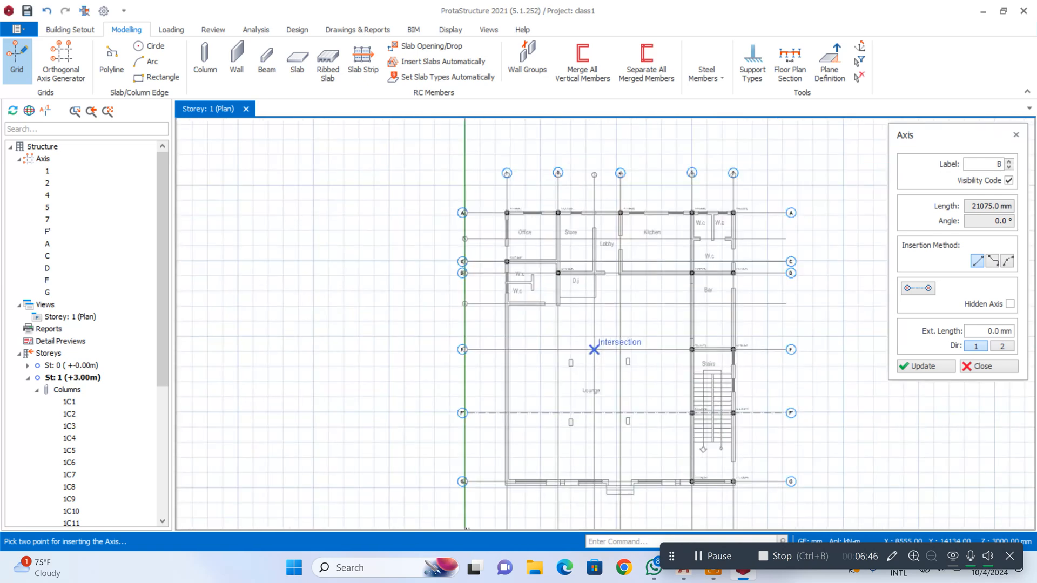
{"action": "scroll", "coordinate": [595, 272], "scroll_direction": "up", "scroll_amount": 5}
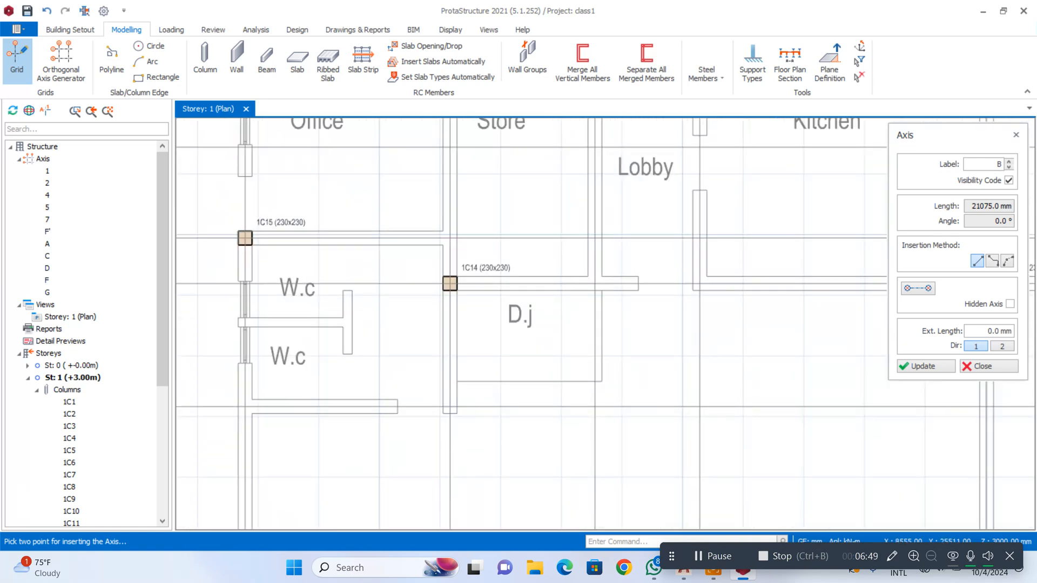
{"action": "scroll", "coordinate": [591, 249], "scroll_direction": "down", "scroll_amount": 5}
{"action": "key", "text": "Escape"}
Draw axis 3 over imported gridline 3 from its upper bubble down to the lower axis bubbles, starting from axis 2's properties
{"action": "scroll", "coordinate": [577, 169], "scroll_direction": "up", "scroll_amount": 3}
{"action": "scroll", "coordinate": [542, 136], "scroll_direction": "up", "scroll_amount": 5}
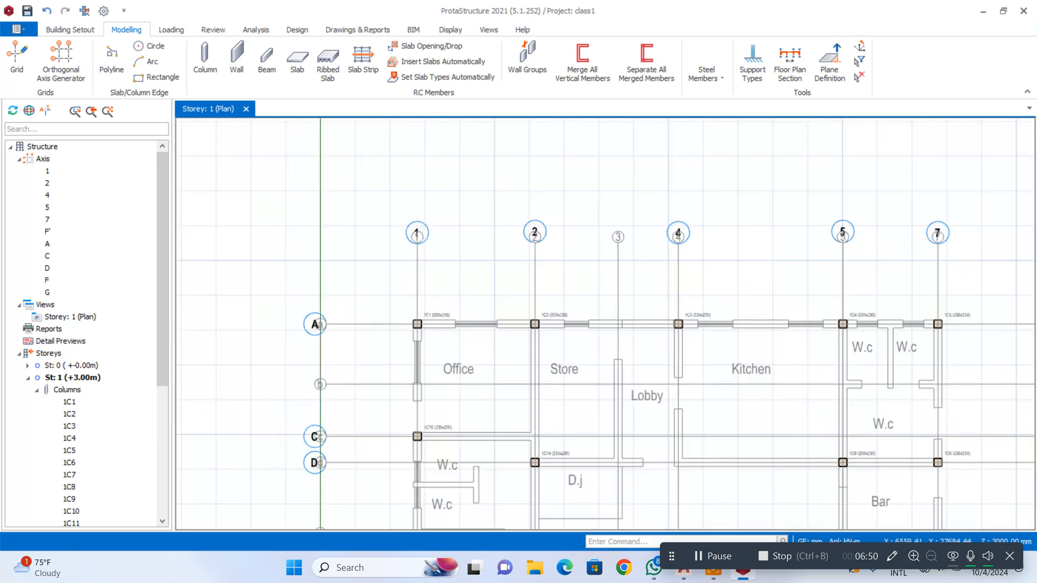
{"action": "right_click", "coordinate": [532, 236]}
{"action": "left_click", "coordinate": [559, 247]}
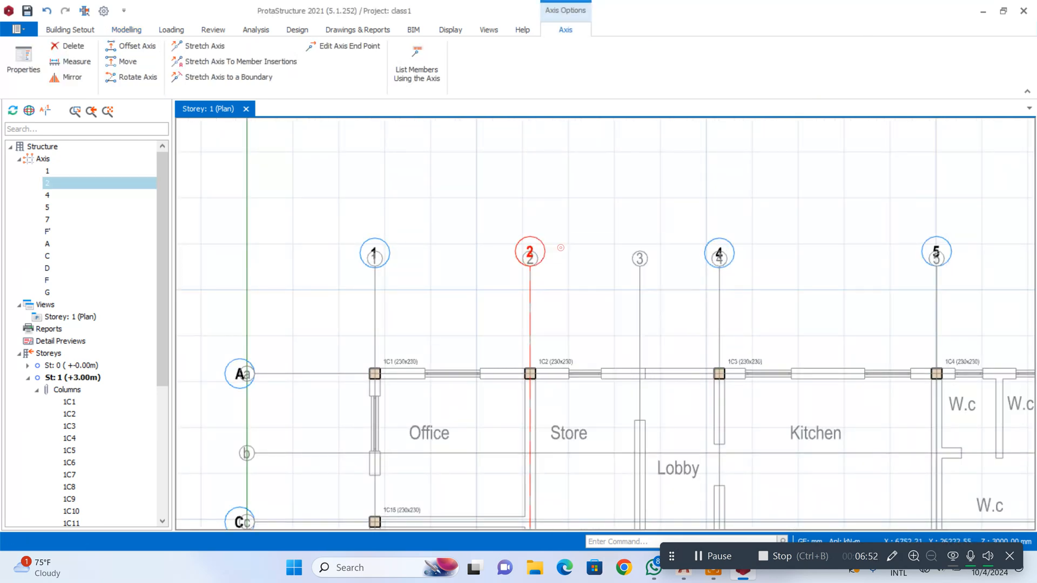
{"action": "scroll", "coordinate": [595, 165], "scroll_direction": "down", "scroll_amount": 3}
{"action": "scroll", "coordinate": [612, 191], "scroll_direction": "down", "scroll_amount": 3}
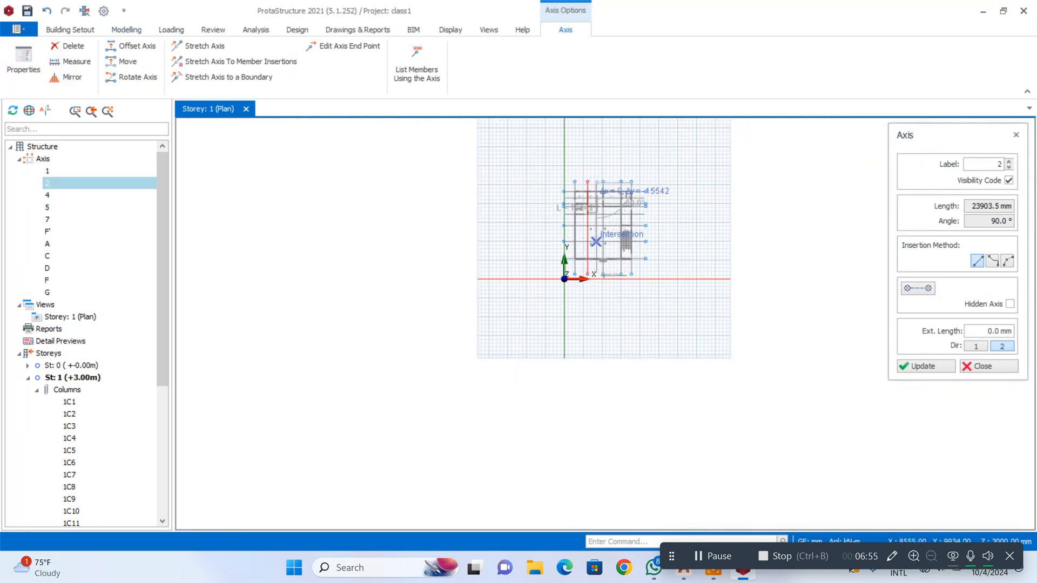
{"action": "scroll", "coordinate": [616, 359], "scroll_direction": "up", "scroll_amount": 6}
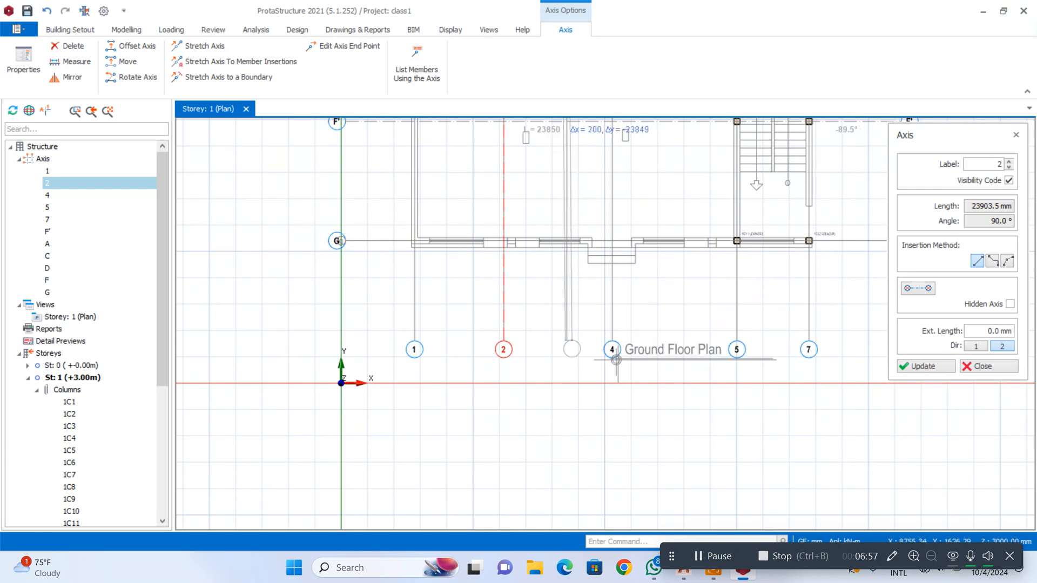
{"action": "left_click", "coordinate": [616, 360]}
{"action": "scroll", "coordinate": [569, 344], "scroll_direction": "down", "scroll_amount": 3}
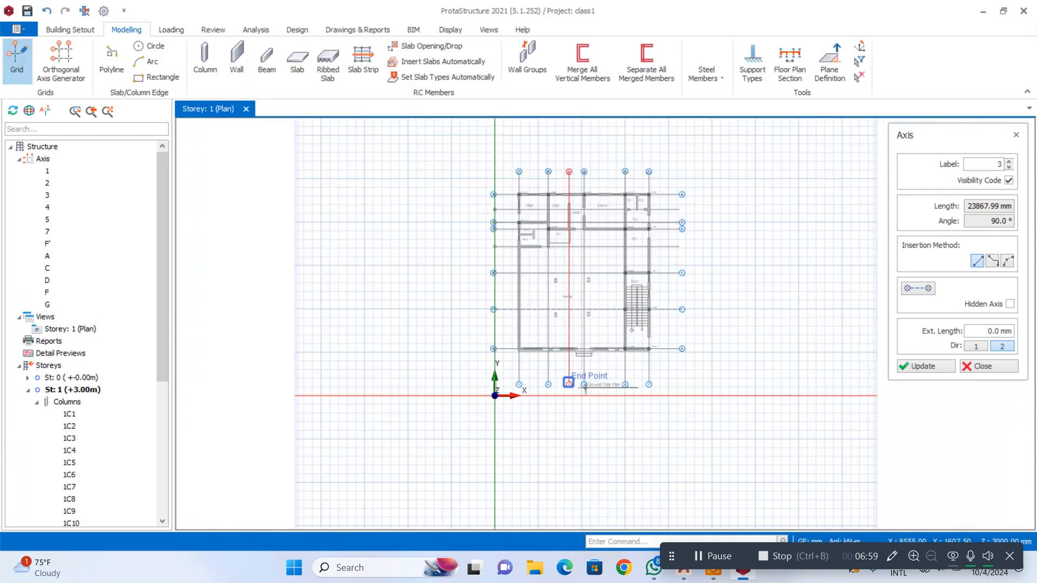
Place a column with b1 230 mm and b2 450 mm at intersection D-3
{"action": "scroll", "coordinate": [552, 228], "scroll_direction": "up", "scroll_amount": 3}
{"action": "scroll", "coordinate": [552, 228], "scroll_direction": "down", "scroll_amount": 3}
{"action": "scroll", "coordinate": [544, 241], "scroll_direction": "up", "scroll_amount": 5}
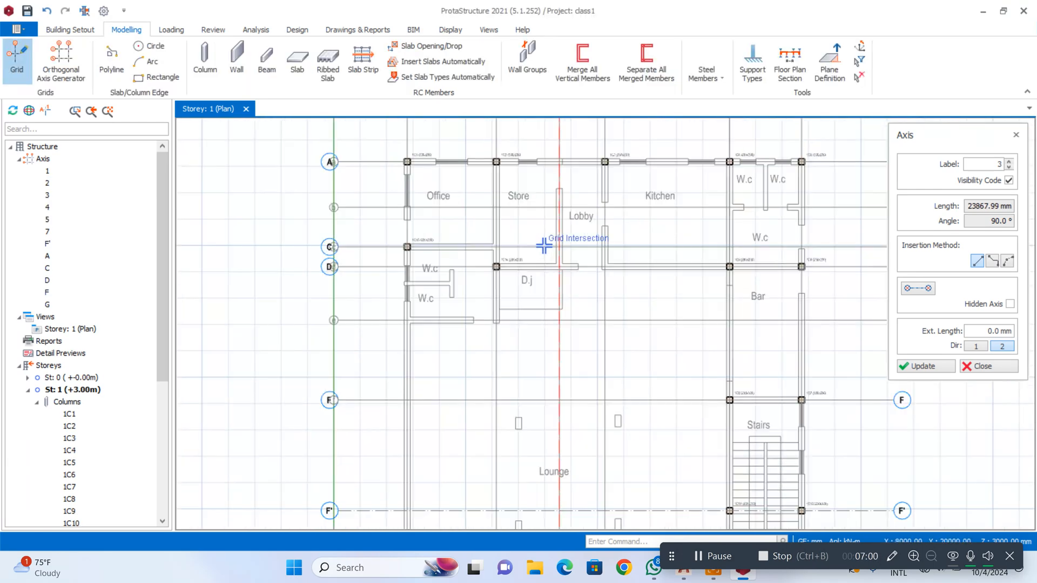
{"action": "left_click", "coordinate": [208, 58]}
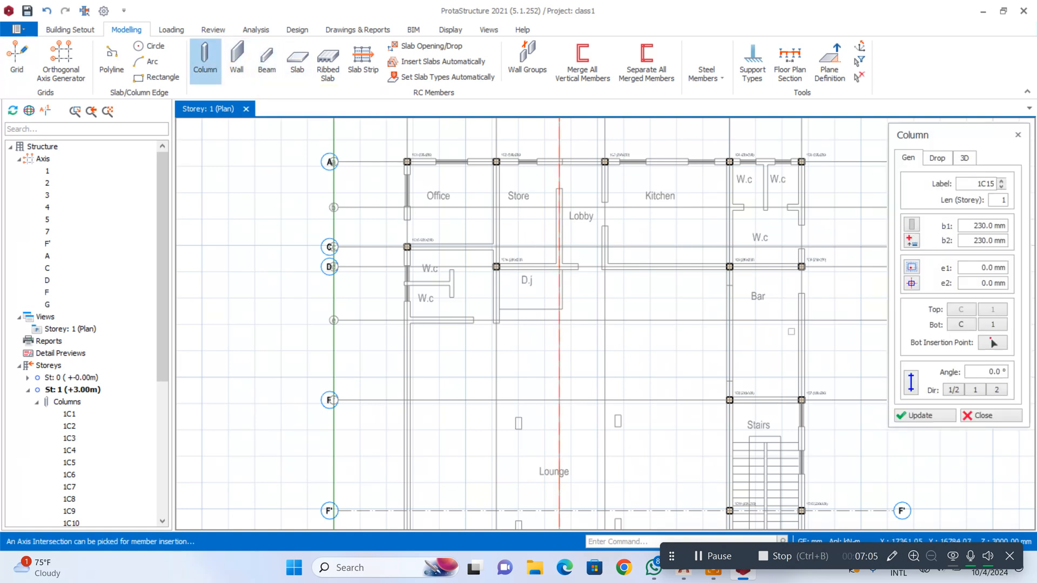
{"action": "left_click_drag", "start_coordinate": [972, 242], "coordinate": [1000, 242]}
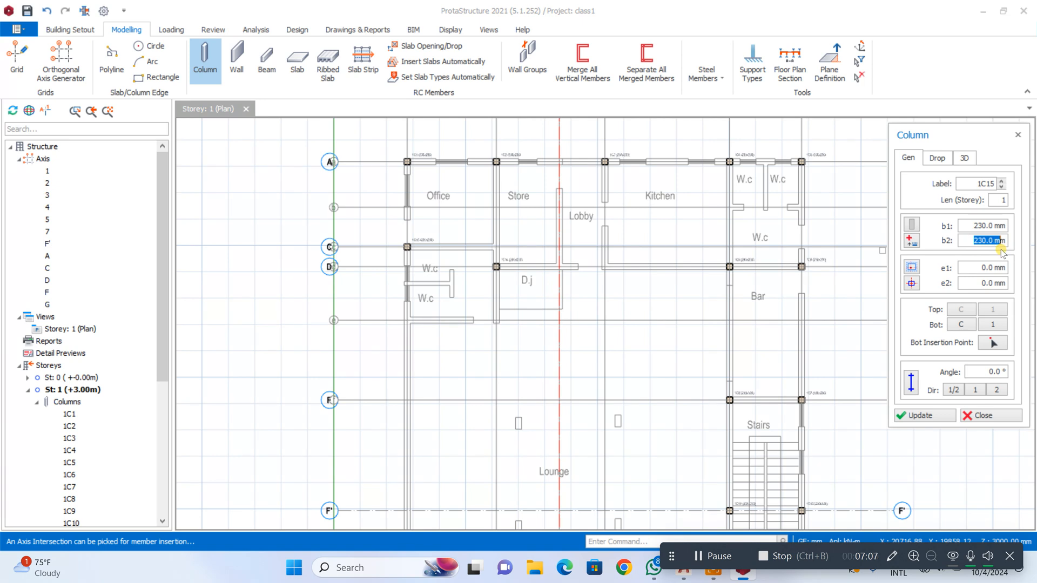
{"action": "type", "text": "450"}
{"action": "scroll", "coordinate": [563, 274], "scroll_direction": "up", "scroll_amount": 2}
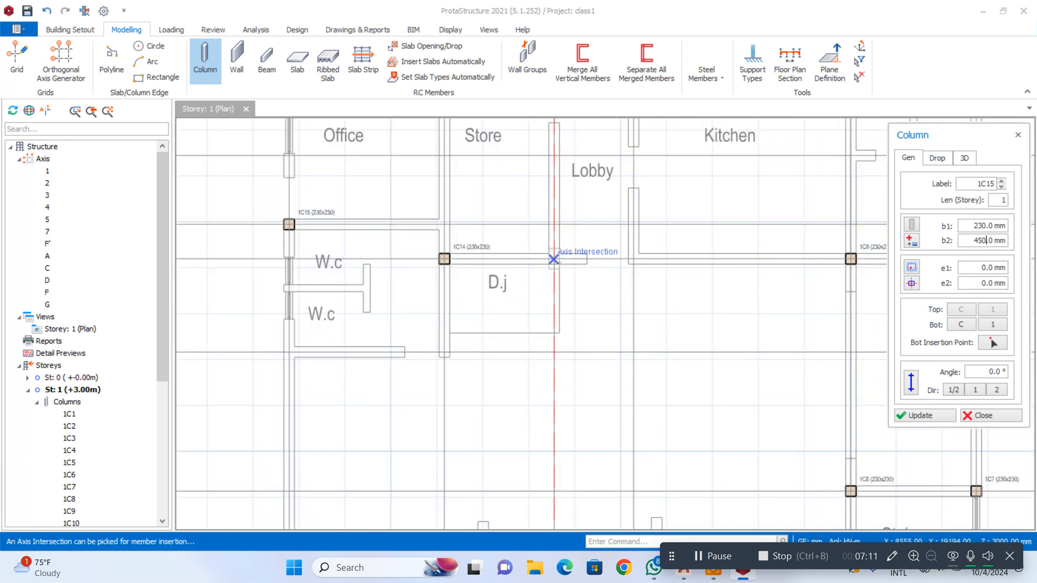
{"action": "left_click", "coordinate": [554, 259]}
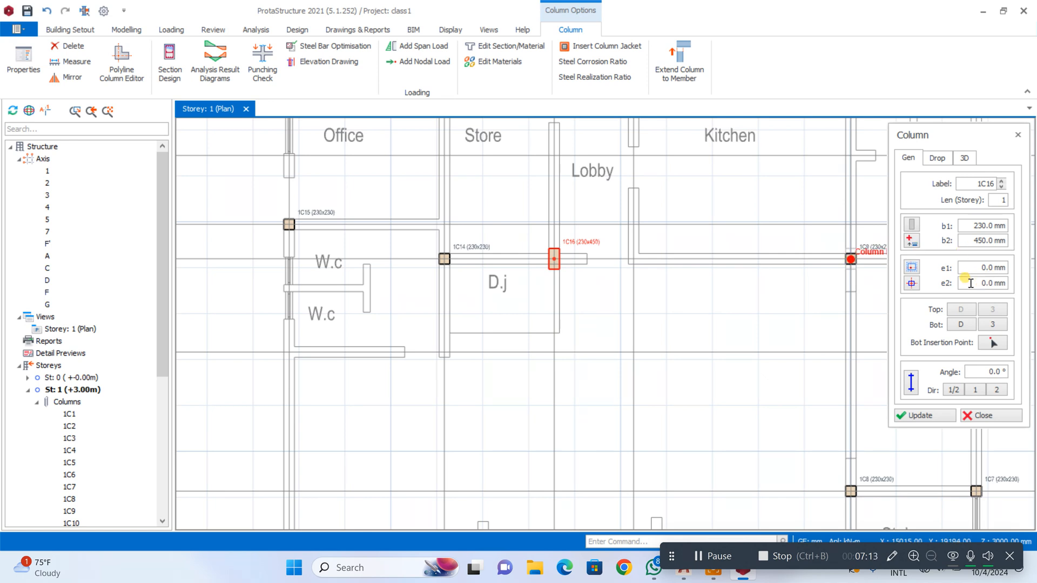
Try an e2 eccentricity on the 230 x 450 mm column at D-3 and undo it
{"action": "double_click", "coordinate": [996, 283]}
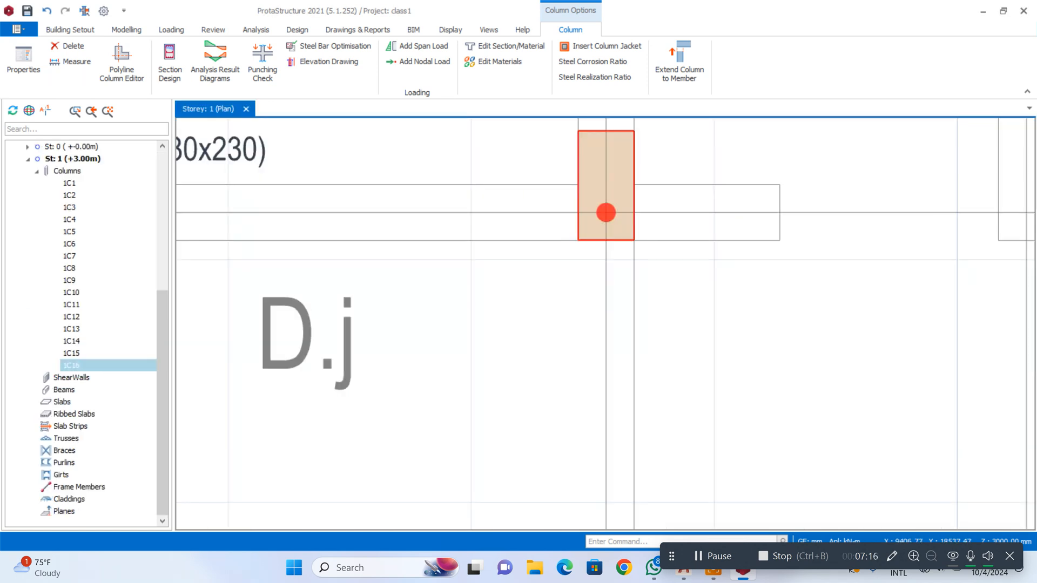
{"action": "scroll", "coordinate": [815, 373], "scroll_direction": "down", "scroll_amount": 3}
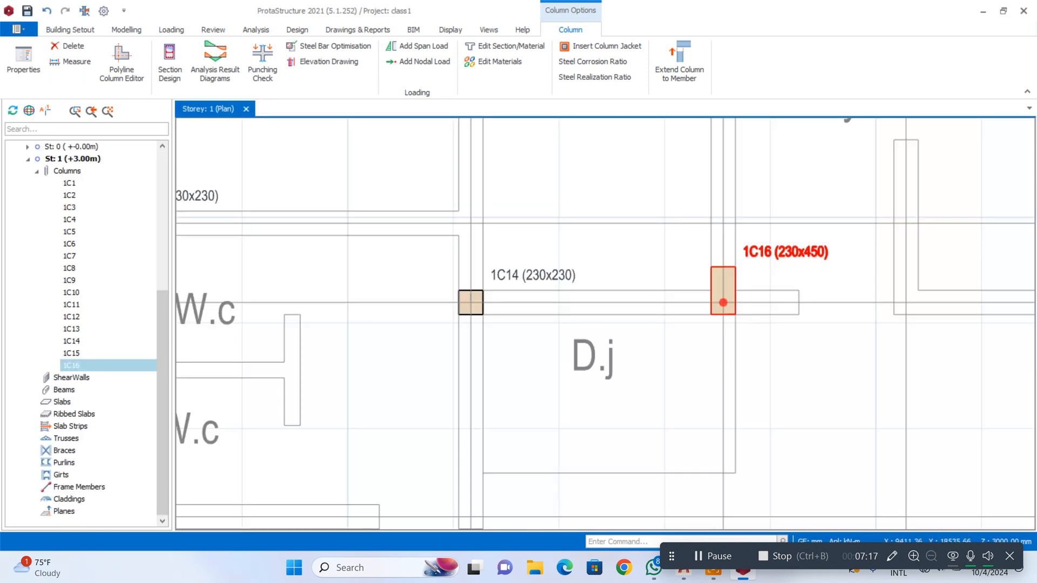
{"action": "key", "text": "ctrl+z"}
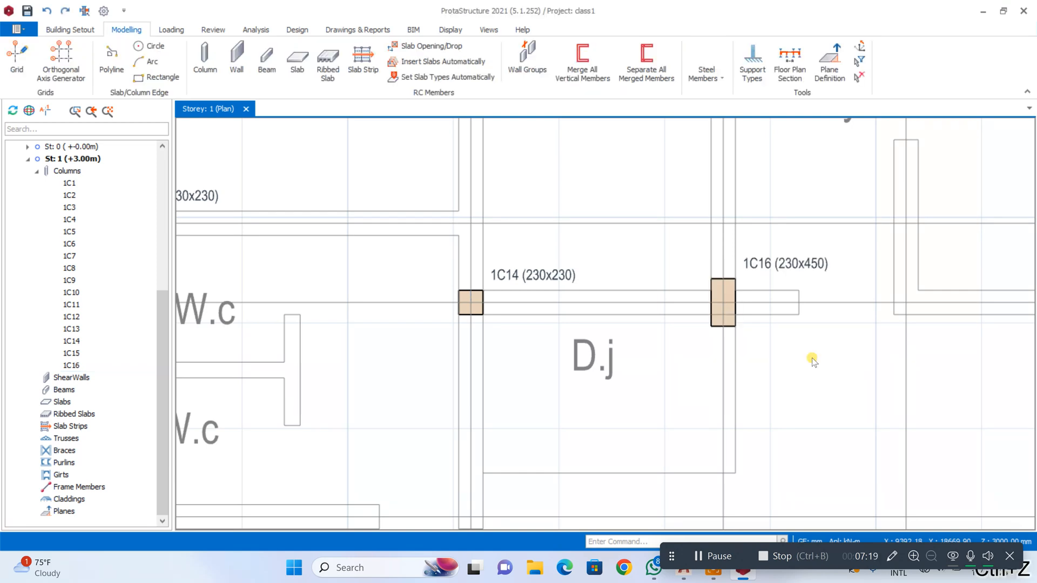
Set the e2 eccentricity of the column at D-3 to 111.5 mm and place a matching 230 x 450 mm column at G-1
{"action": "scroll", "coordinate": [746, 289], "scroll_direction": "up", "scroll_amount": 2}
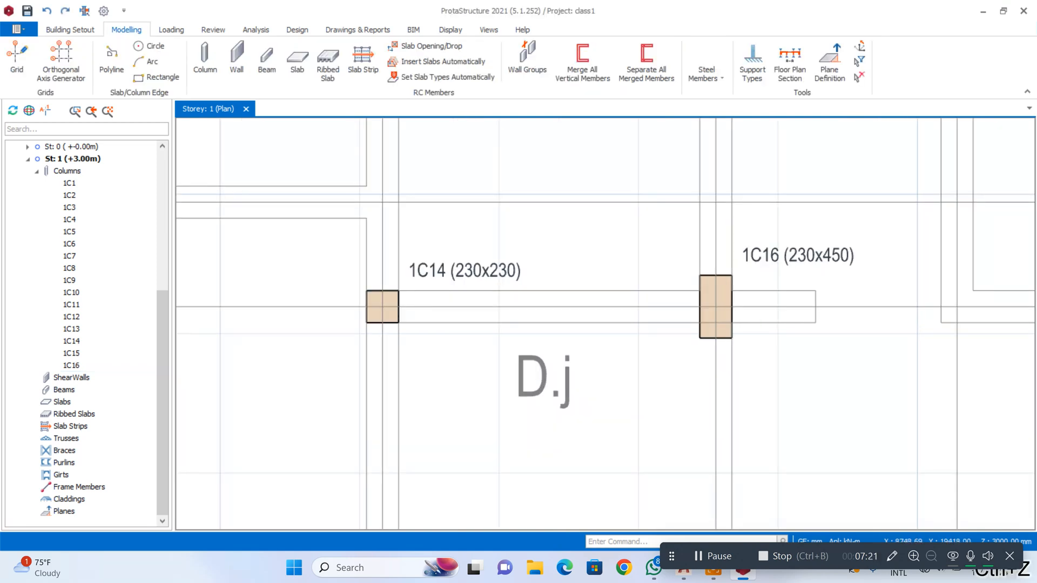
{"action": "right_click", "coordinate": [755, 262]}
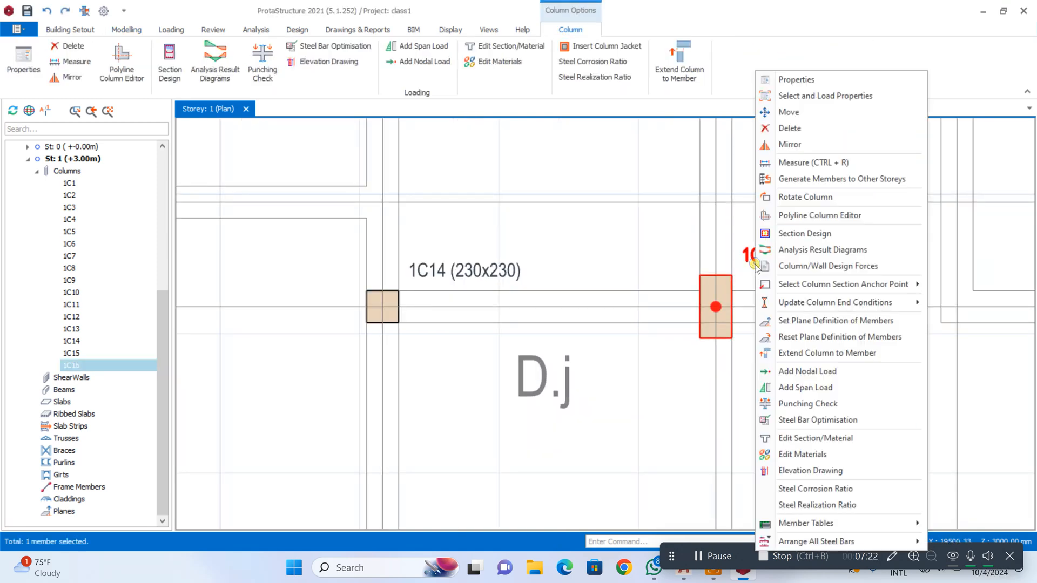
{"action": "left_click", "coordinate": [797, 80]}
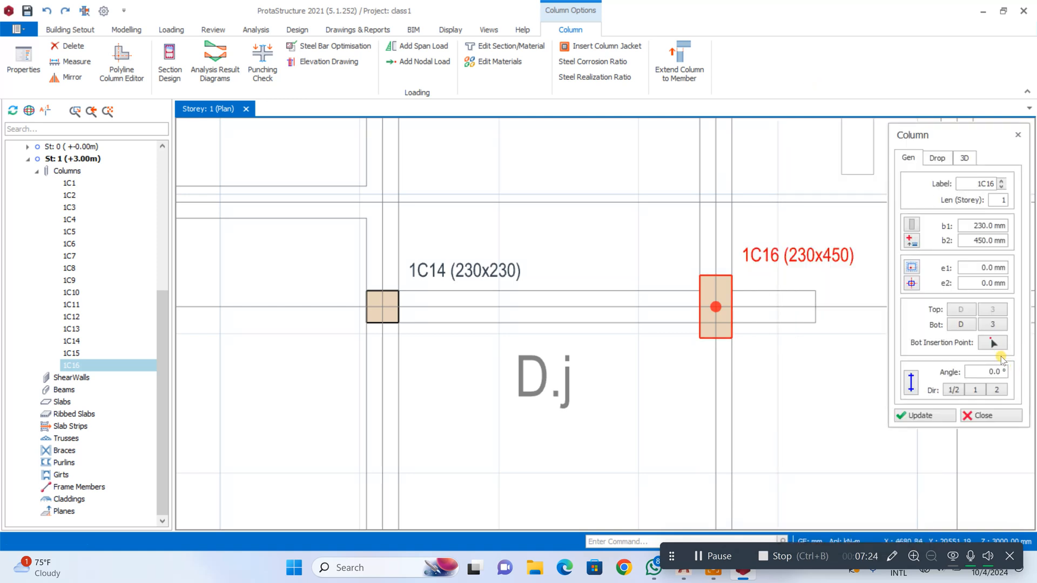
{"action": "left_click", "coordinate": [976, 284]}
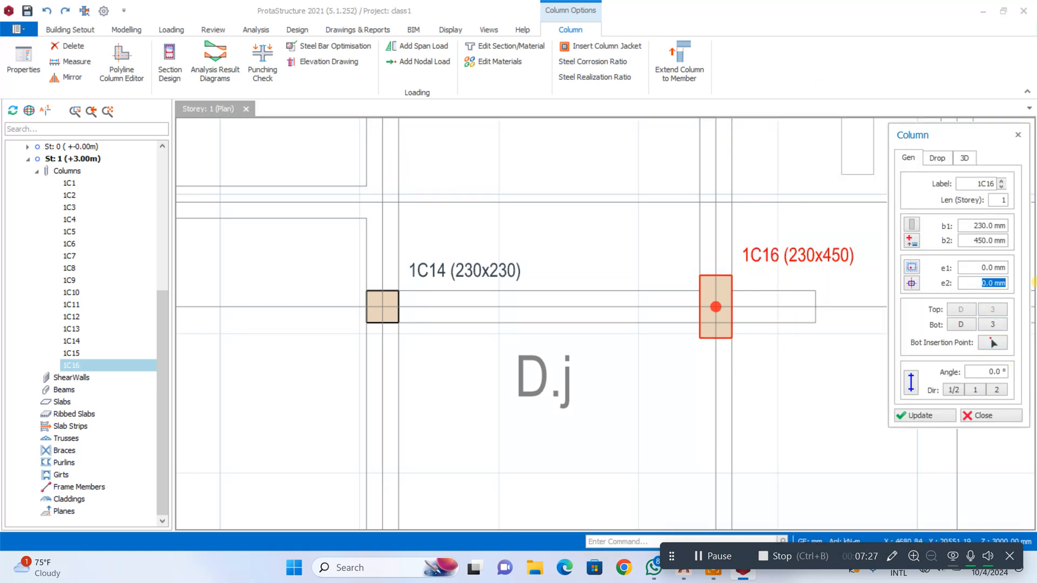
{"action": "type", "text": "111"}
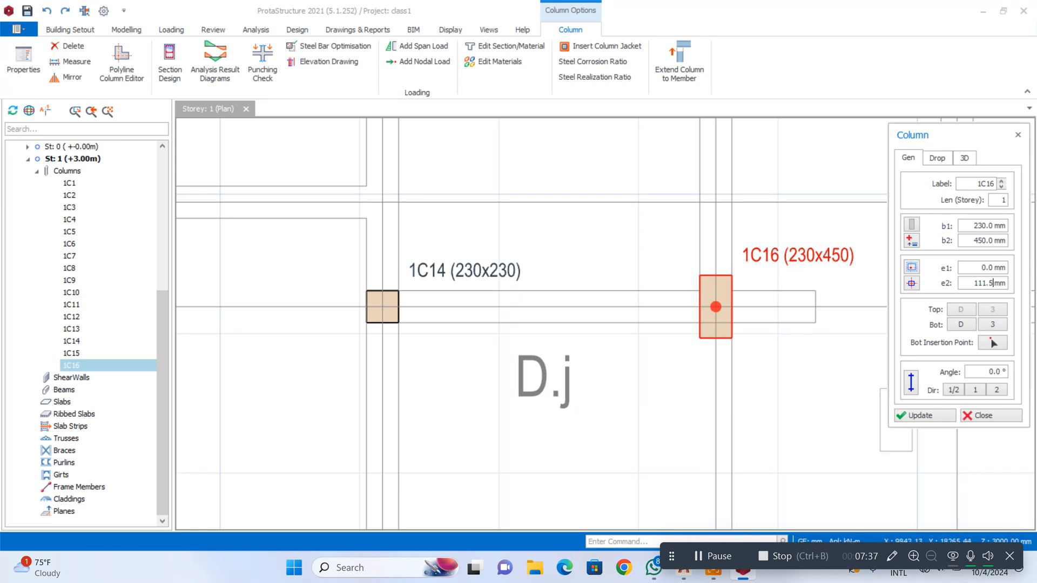
{"action": "left_click", "coordinate": [917, 417]}
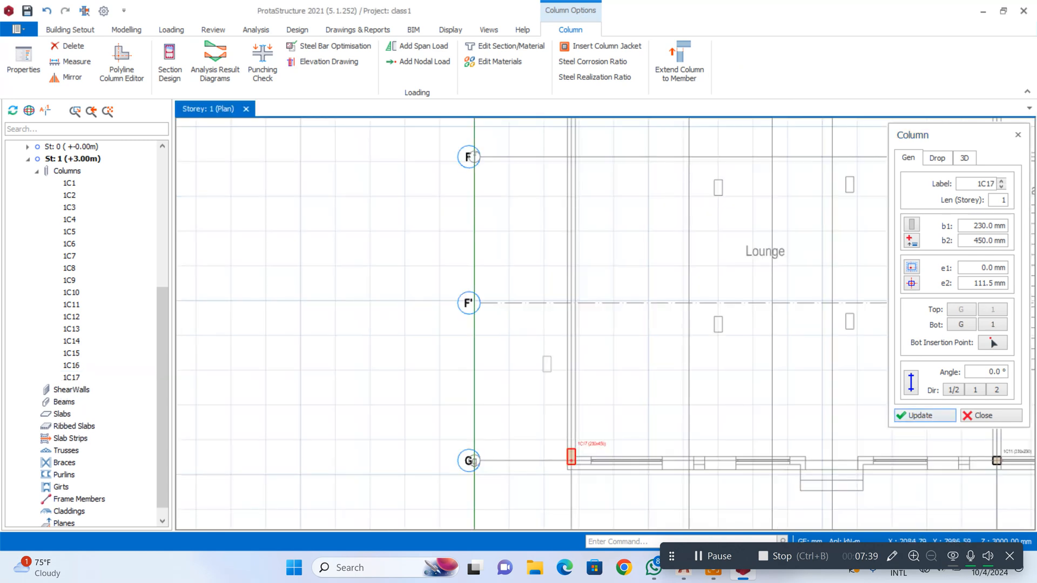
Place a 230 x 450 mm column with 111.5 mm e2 eccentricity at intersection G-3 on the lounge's front wall
{"action": "scroll", "coordinate": [546, 364], "scroll_direction": "down", "scroll_amount": 3}
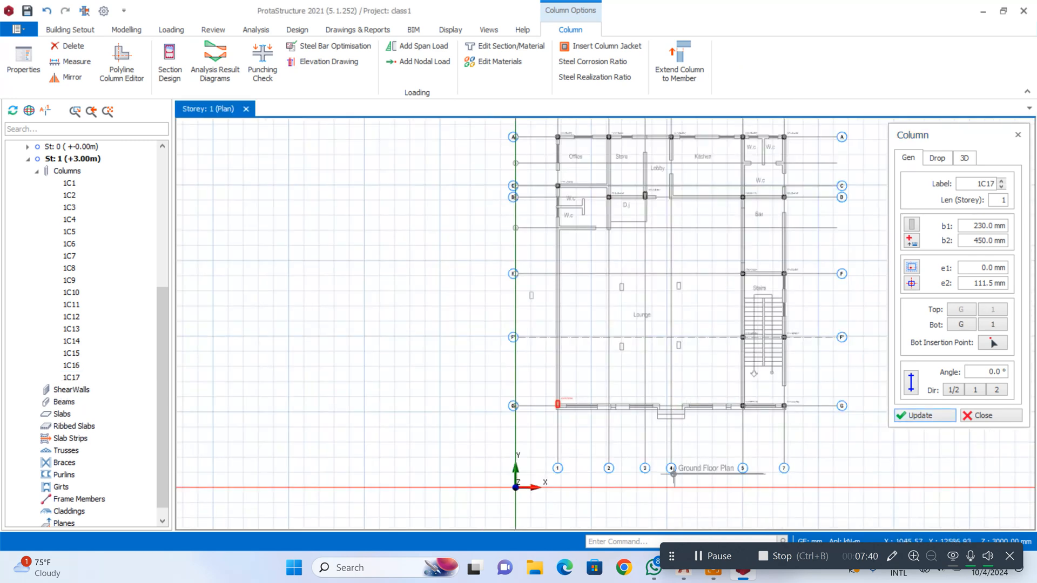
{"action": "scroll", "coordinate": [532, 295], "scroll_direction": "up", "scroll_amount": 1}
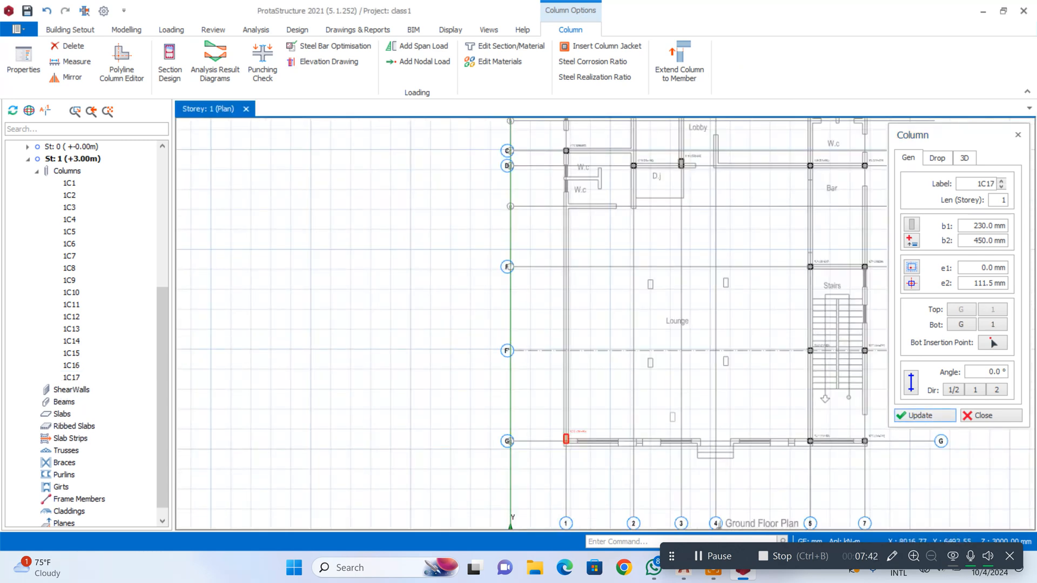
{"action": "scroll", "coordinate": [684, 427], "scroll_direction": "up", "scroll_amount": 2}
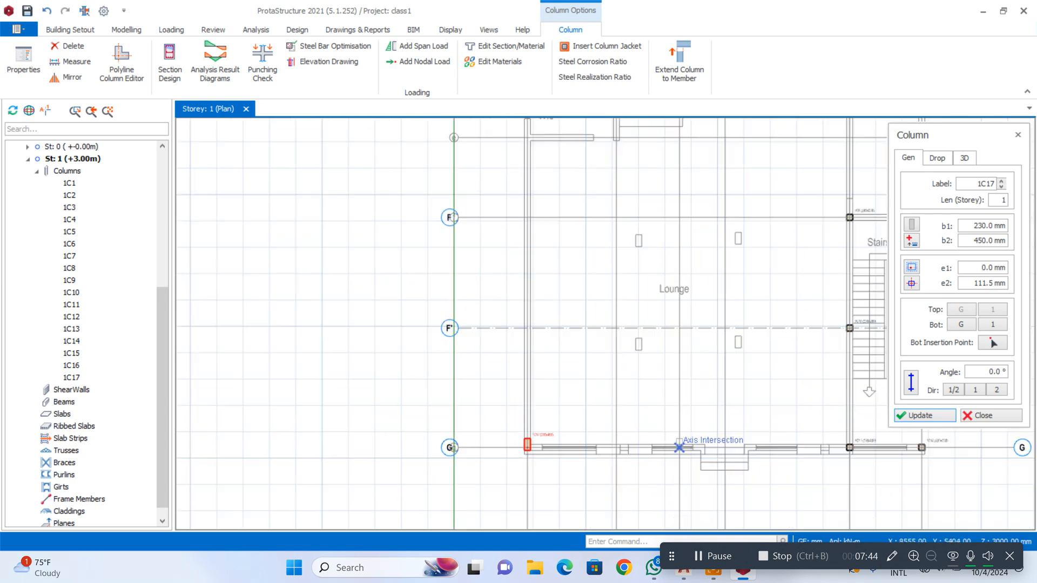
{"action": "scroll", "coordinate": [678, 450], "scroll_direction": "down", "scroll_amount": 2}
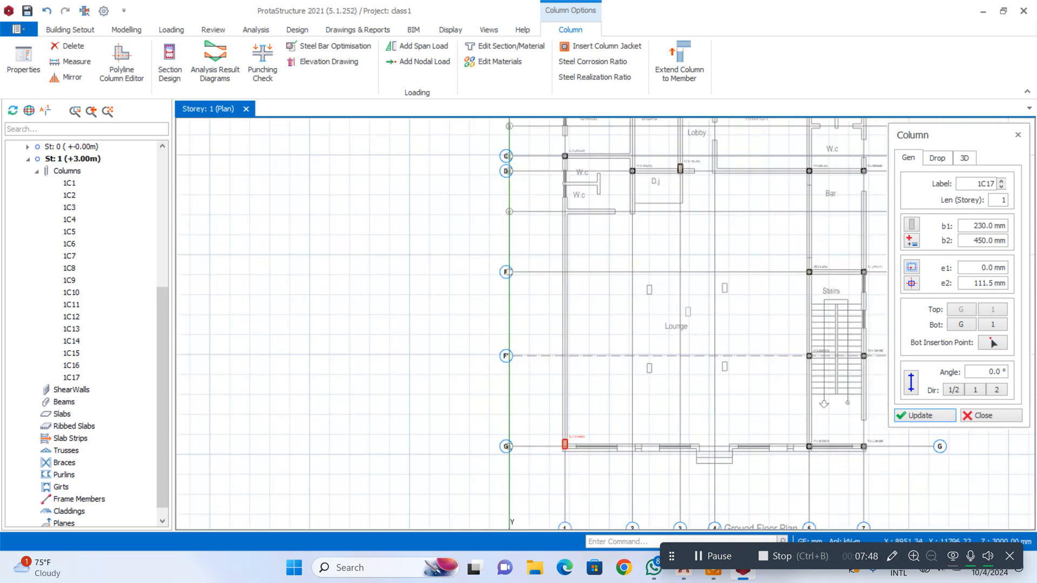
{"action": "scroll", "coordinate": [679, 441], "scroll_direction": "up", "scroll_amount": 3}
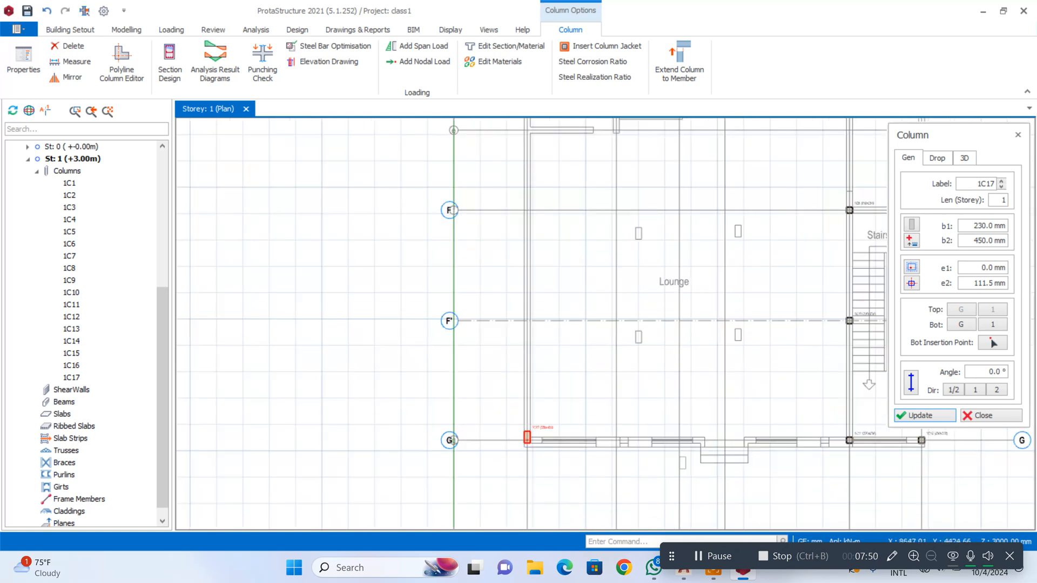
{"action": "left_click", "coordinate": [678, 432]}
{"action": "scroll", "coordinate": [652, 493], "scroll_direction": "down", "scroll_amount": 4}
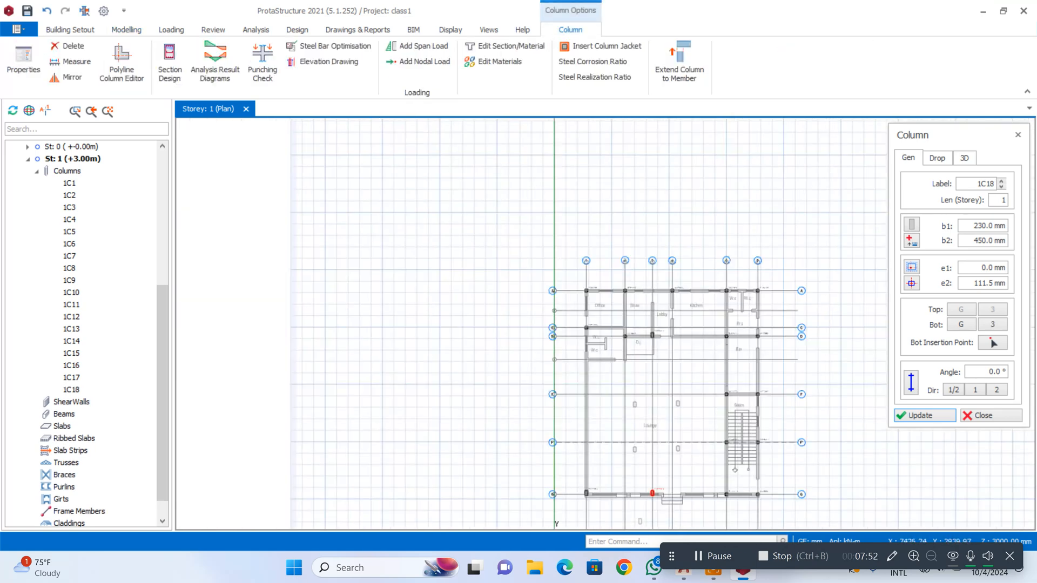
{"action": "scroll", "coordinate": [652, 494], "scroll_direction": "up", "scroll_amount": 3}
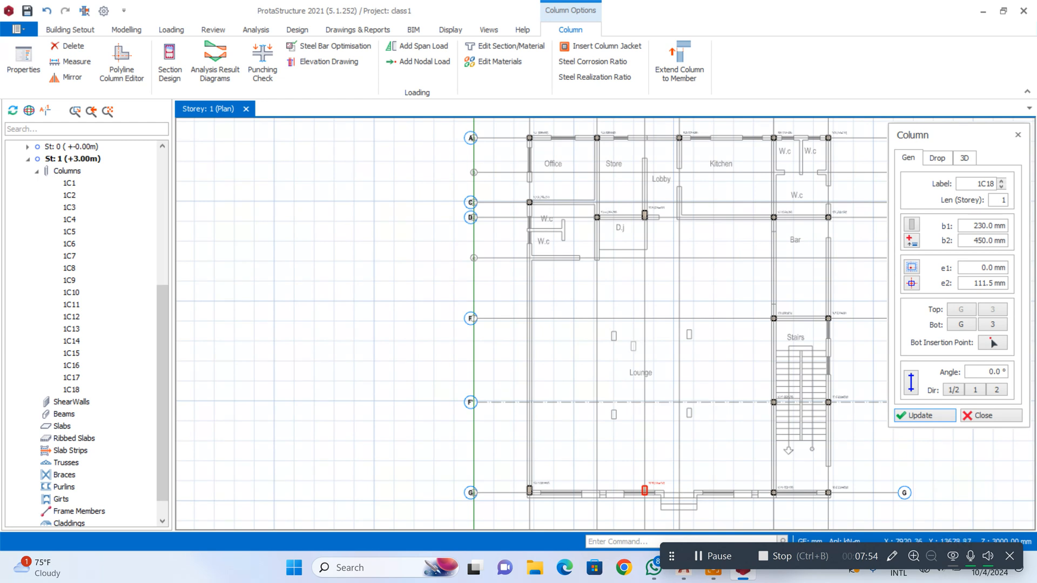
{"action": "scroll", "coordinate": [662, 409], "scroll_direction": "up", "scroll_amount": 1}
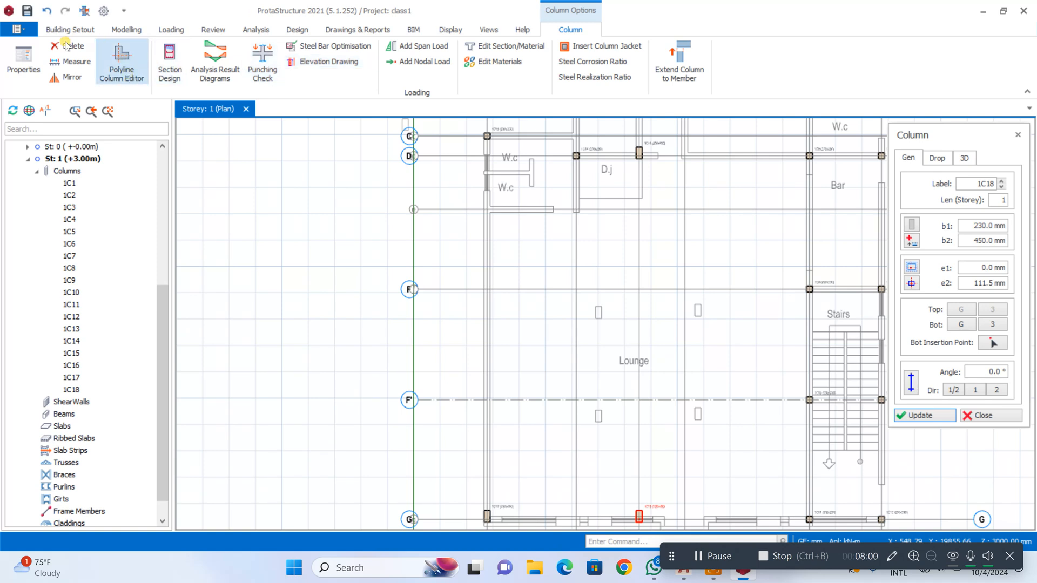
Measure the distance between the columns at D-3 and G-3 with a temporary axis, without inserting it
{"action": "left_click", "coordinate": [124, 33]}
{"action": "left_click", "coordinate": [17, 60]}
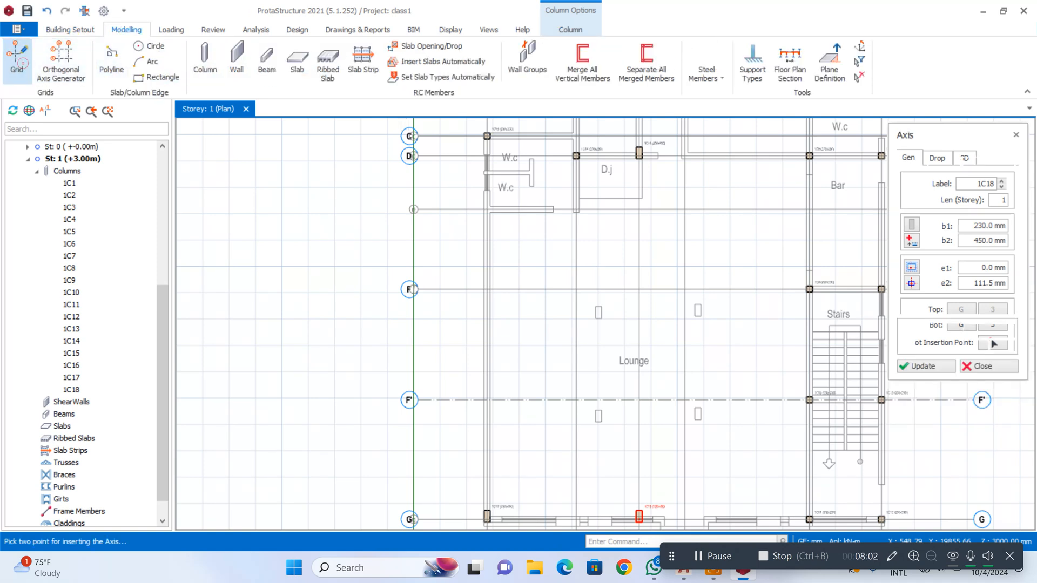
{"action": "scroll", "coordinate": [640, 152], "scroll_direction": "up", "scroll_amount": 2}
{"action": "left_click", "coordinate": [642, 149]}
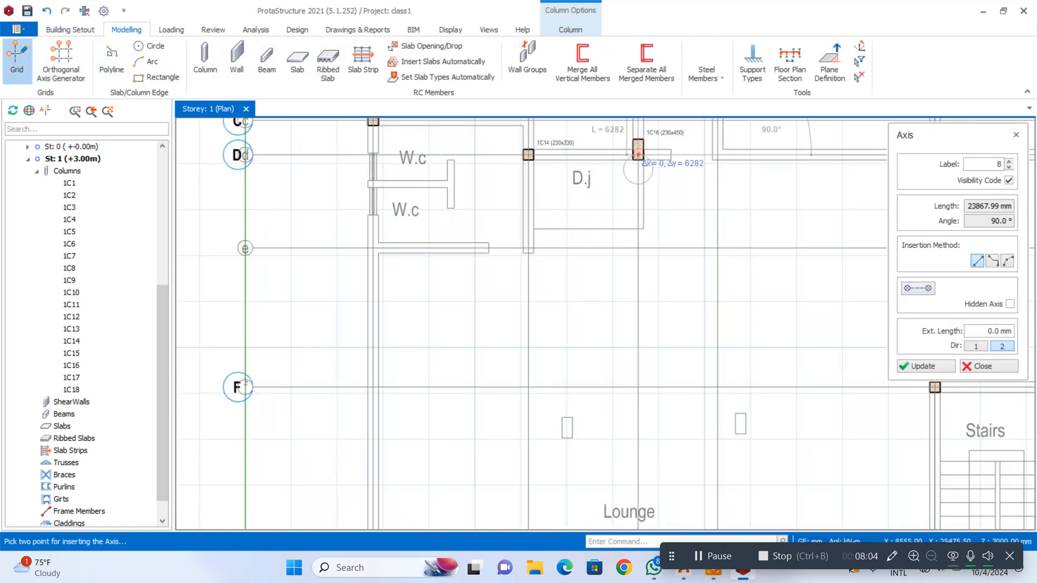
{"action": "scroll", "coordinate": [603, 117], "scroll_direction": "down", "scroll_amount": 1}
{"action": "scroll", "coordinate": [612, 304], "scroll_direction": "down", "scroll_amount": 2}
{"action": "scroll", "coordinate": [642, 443], "scroll_direction": "up", "scroll_amount": 3}
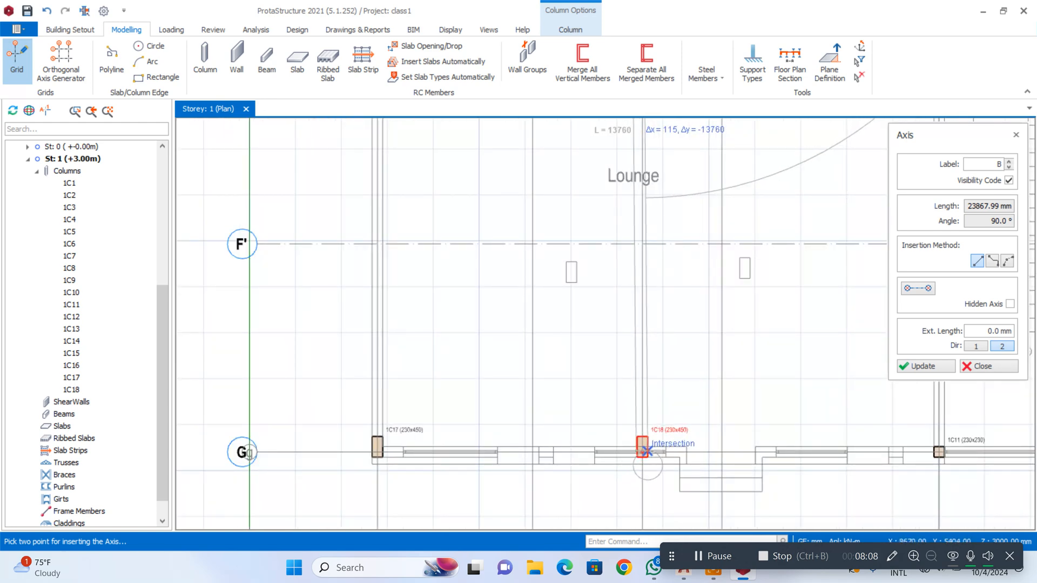
{"action": "scroll", "coordinate": [647, 451], "scroll_direction": "down", "scroll_amount": 2}
{"action": "scroll", "coordinate": [647, 450], "scroll_direction": "down", "scroll_amount": 1}
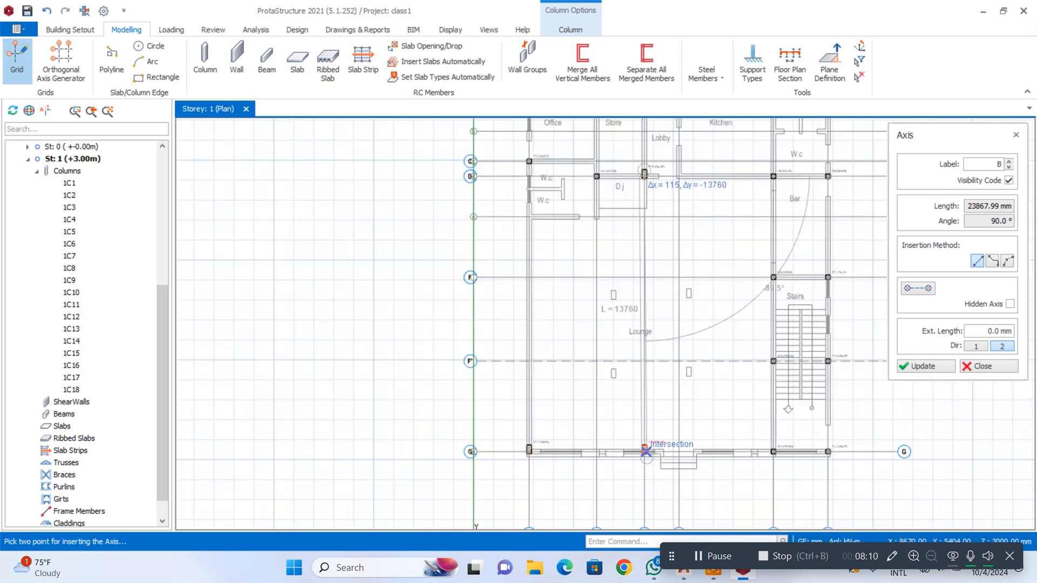
{"action": "scroll", "coordinate": [646, 451], "scroll_direction": "up", "scroll_amount": 1}
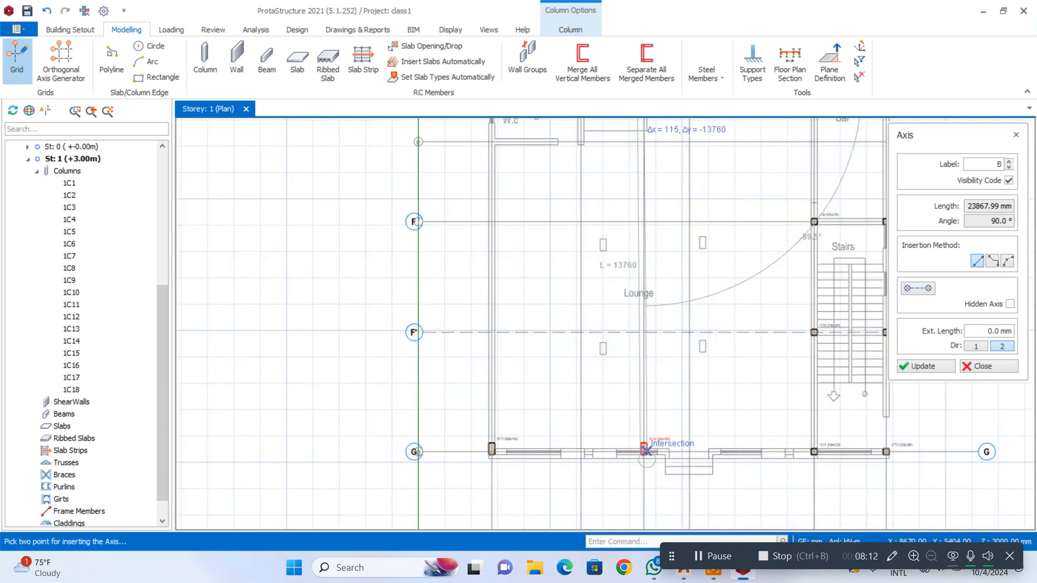
{"action": "scroll", "coordinate": [646, 449], "scroll_direction": "down", "scroll_amount": 1}
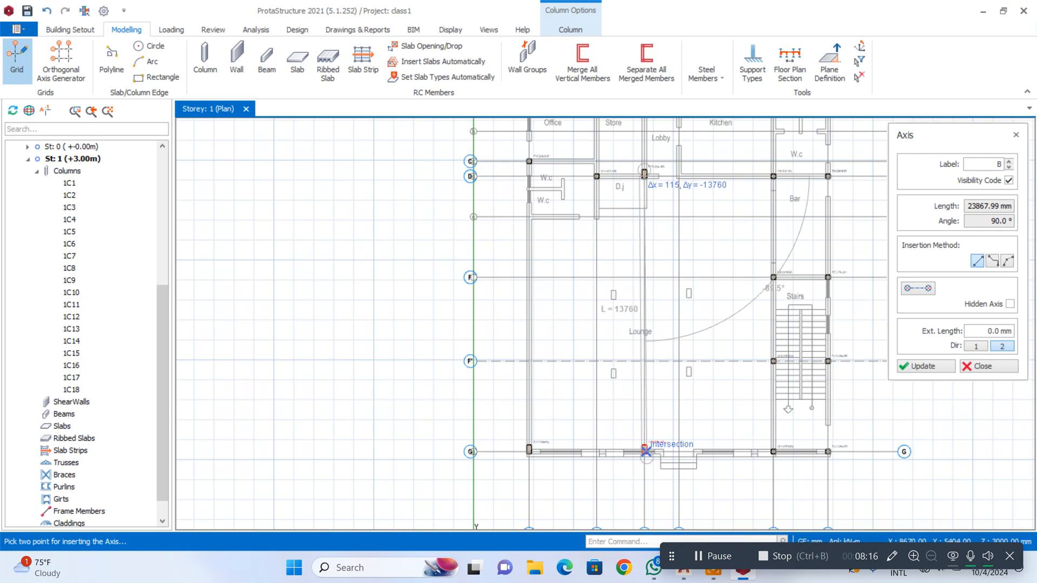
{"action": "key", "text": "Escape"}
{"action": "key", "text": "Escape"}
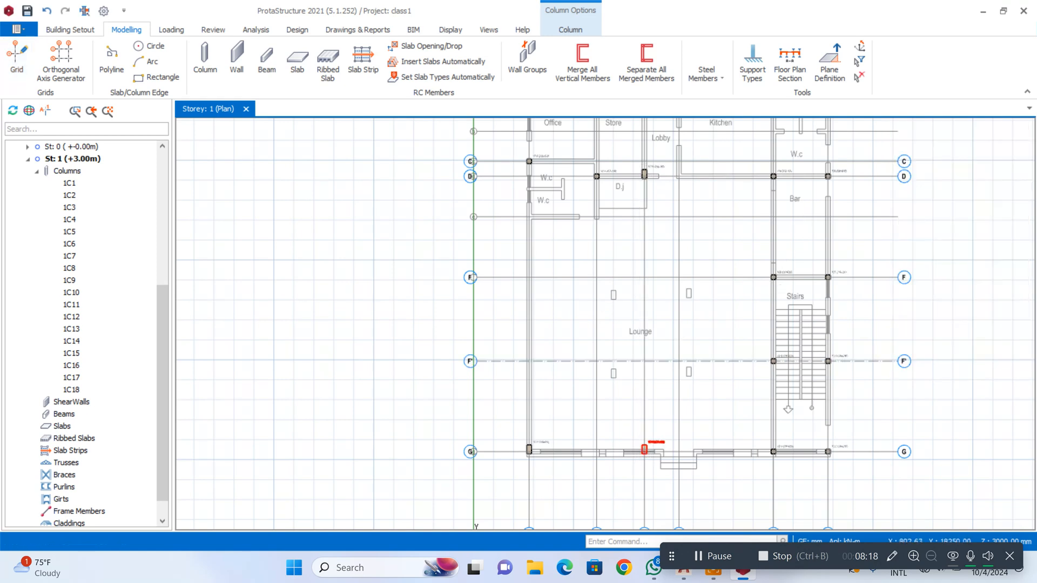
Try offsetting axis D by 6150 mm and undo the offset
{"action": "scroll", "coordinate": [477, 174], "scroll_direction": "up", "scroll_amount": 2}
{"action": "right_click", "coordinate": [476, 176]}
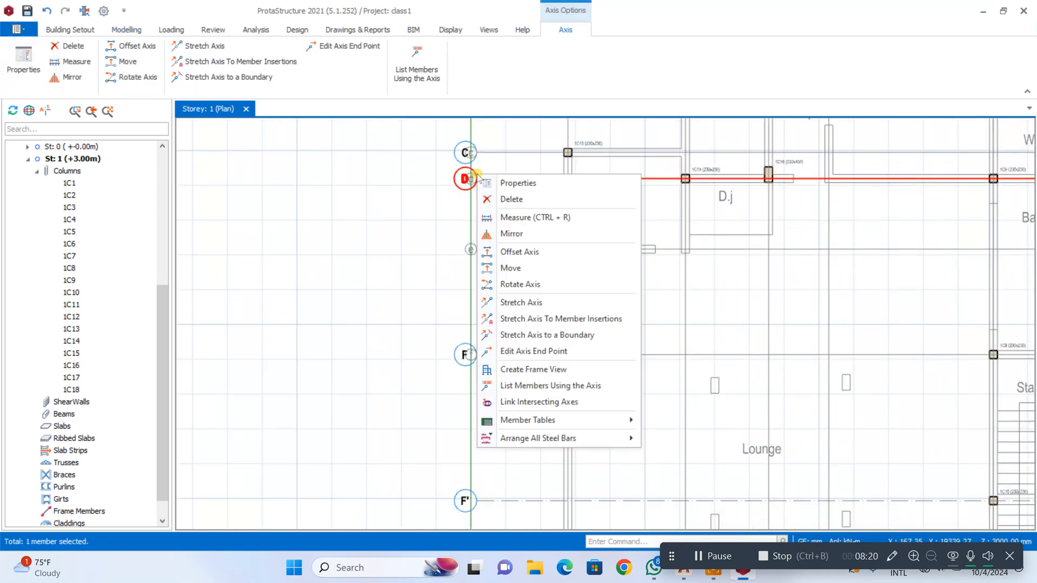
{"action": "left_click", "coordinate": [520, 252]}
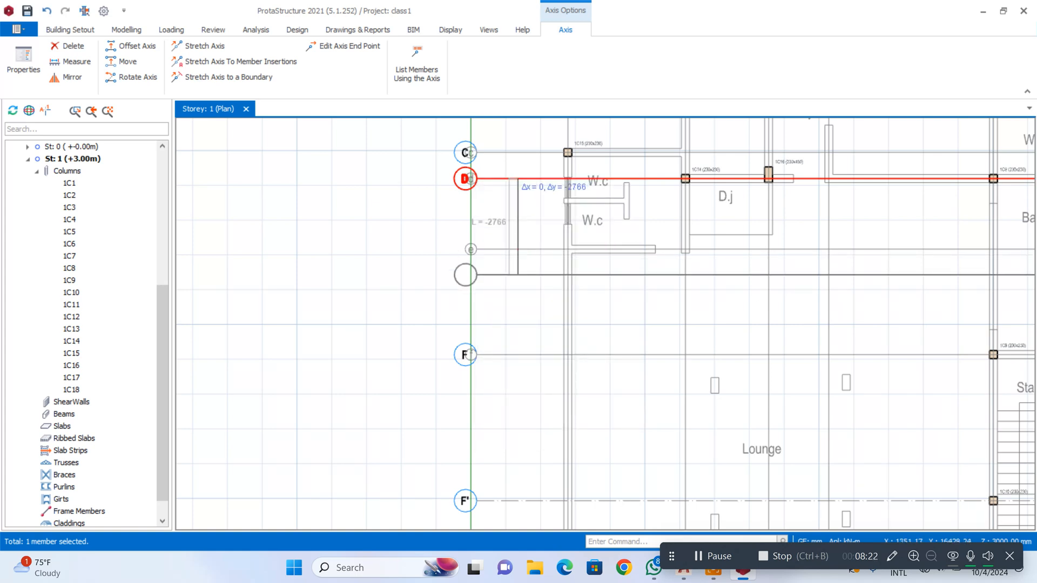
{"action": "key", "text": "ctrl+F2"}
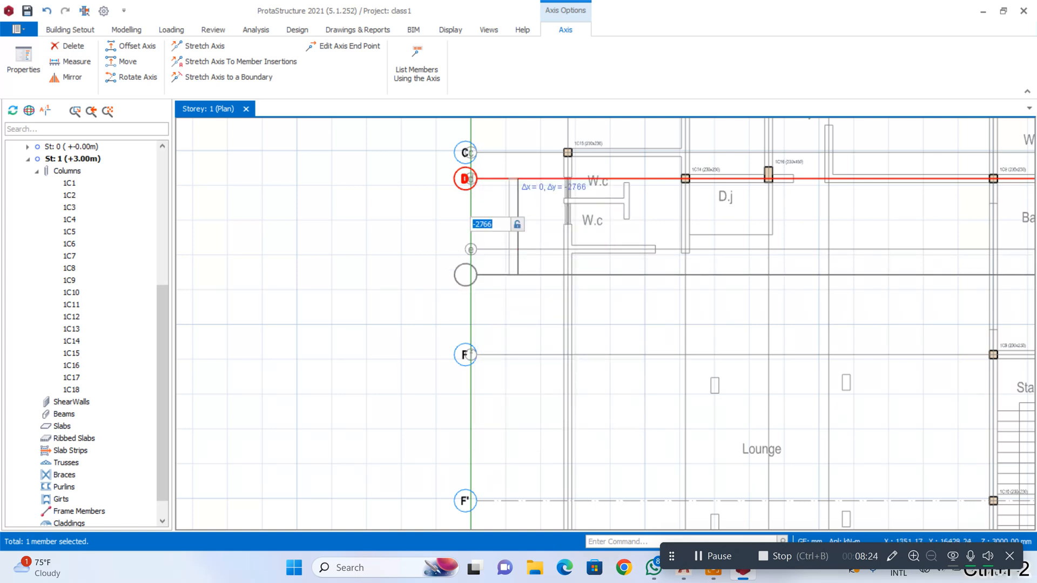
{"action": "type", "text": "6150"}
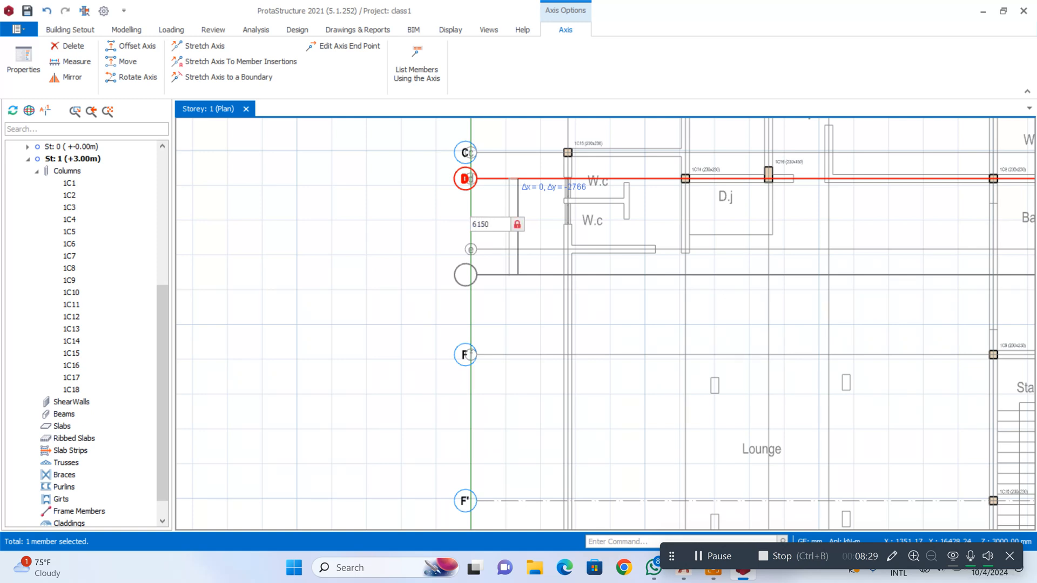
{"action": "key", "text": "Return"}
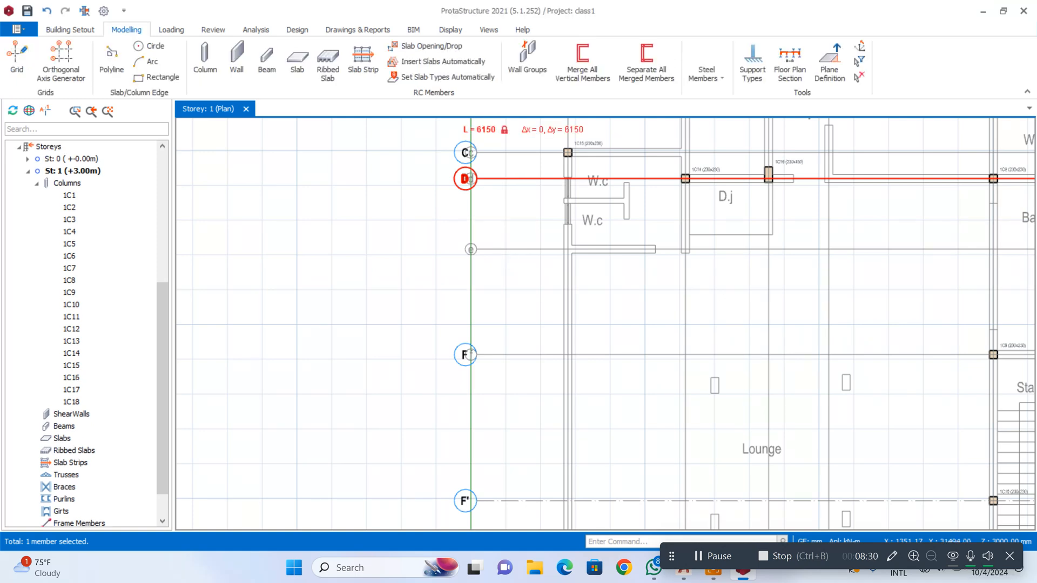
{"action": "scroll", "coordinate": [470, 178], "scroll_direction": "down", "scroll_amount": 2}
{"action": "scroll", "coordinate": [513, 243], "scroll_direction": "down", "scroll_amount": 2}
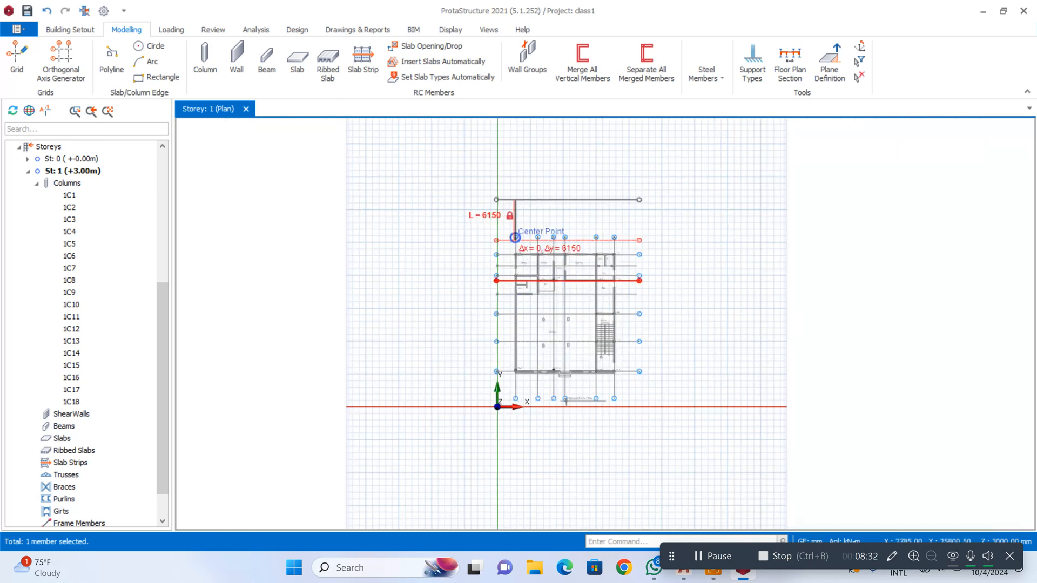
{"action": "key", "text": "ctrl+z"}
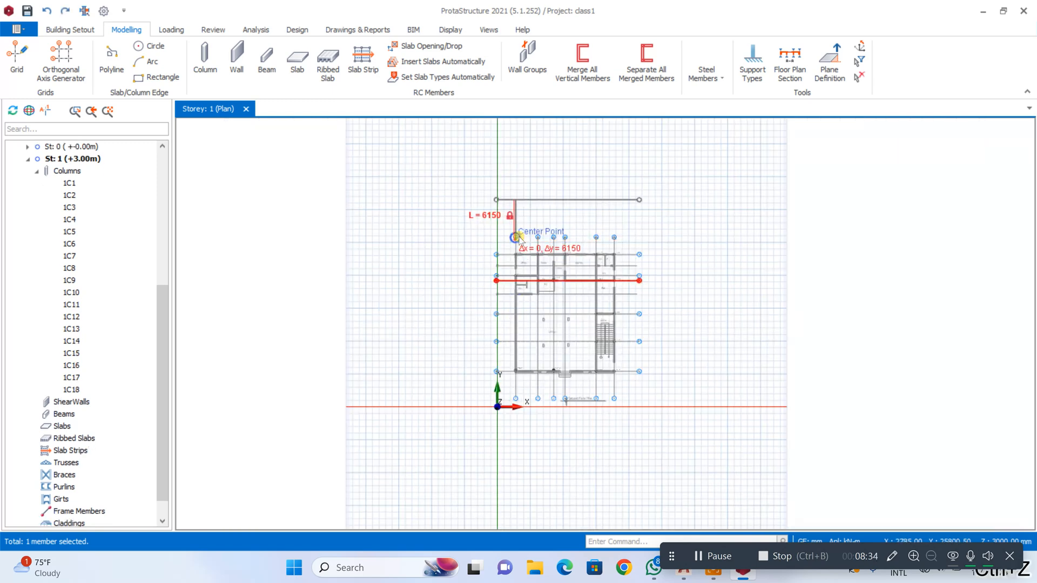
{"action": "scroll", "coordinate": [517, 238], "scroll_direction": "up", "scroll_amount": 2}
{"action": "key", "text": "Escape"}
{"action": "key", "text": "Escape"}
{"action": "scroll", "coordinate": [530, 287], "scroll_direction": "down", "scroll_amount": 3}
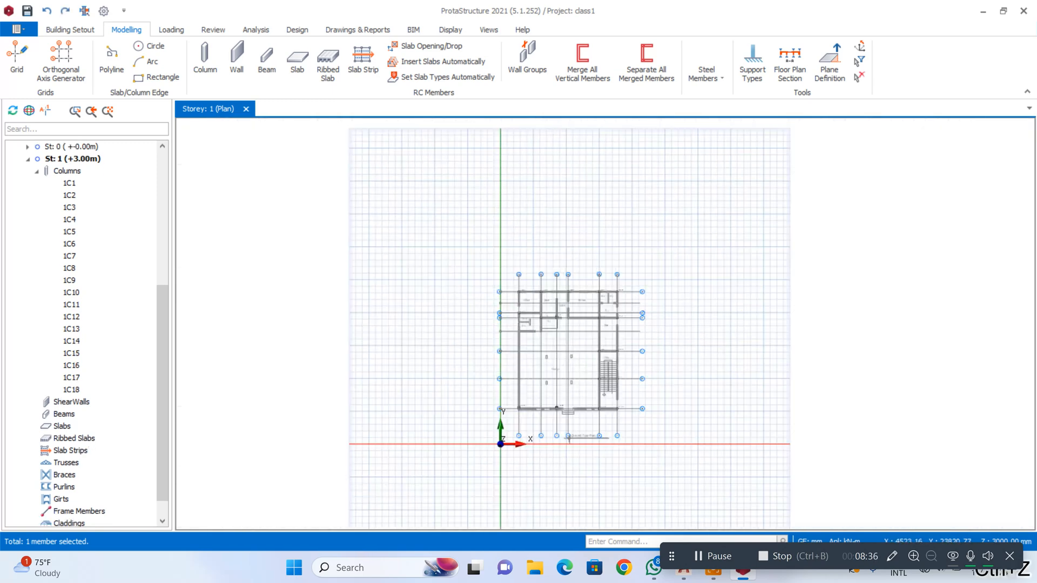
Offset axis D by -6150 mm to add a new axis across the lounge
{"action": "scroll", "coordinate": [503, 326], "scroll_direction": "up", "scroll_amount": 6}
{"action": "left_click", "coordinate": [489, 273]}
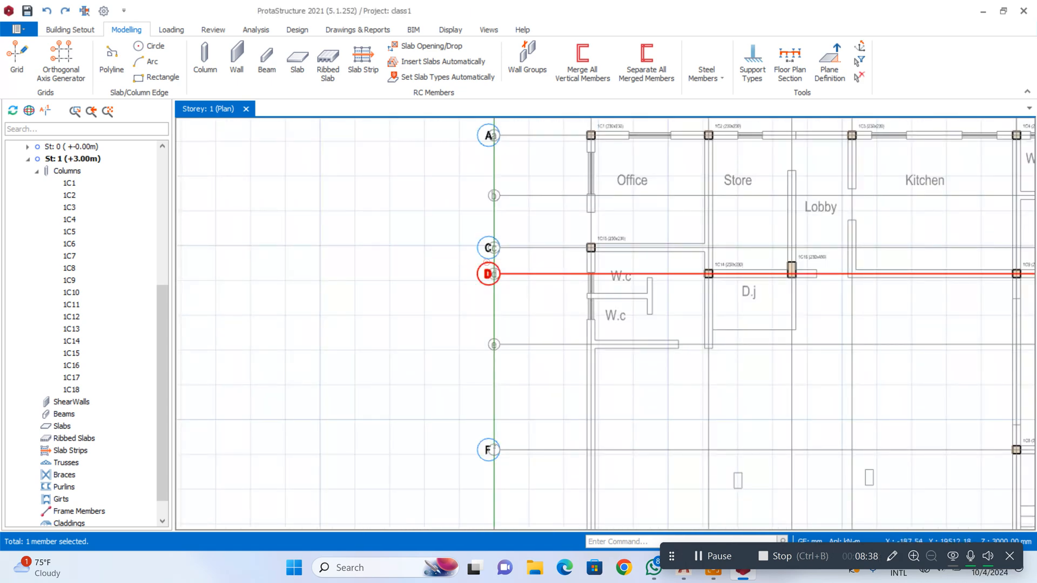
{"action": "right_click", "coordinate": [487, 265]}
{"action": "left_click", "coordinate": [530, 341]}
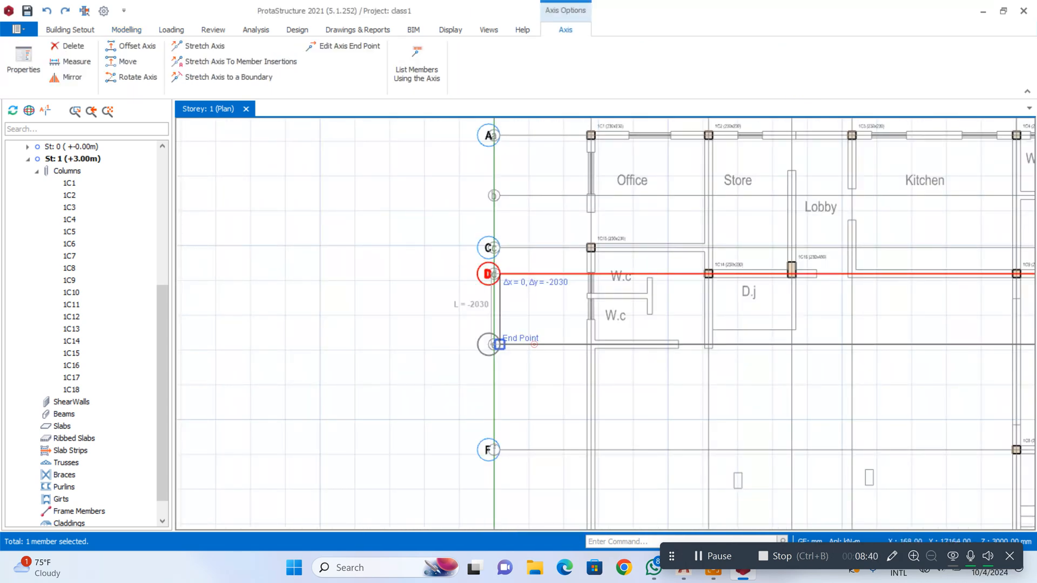
{"action": "scroll", "coordinate": [492, 343], "scroll_direction": "down", "scroll_amount": 3}
{"action": "scroll", "coordinate": [495, 324], "scroll_direction": "up", "scroll_amount": 3}
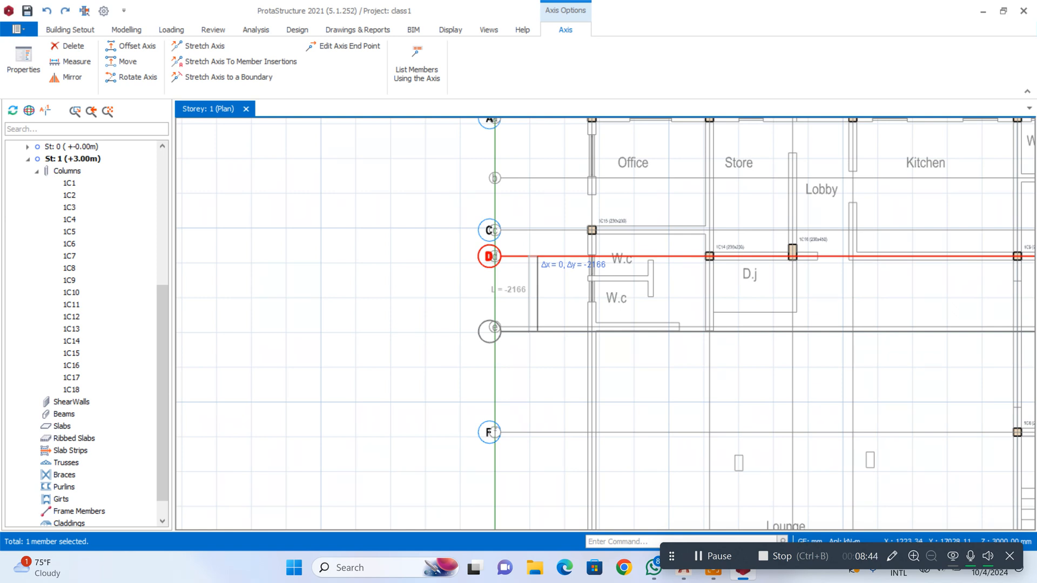
{"action": "key", "text": "Tab"}
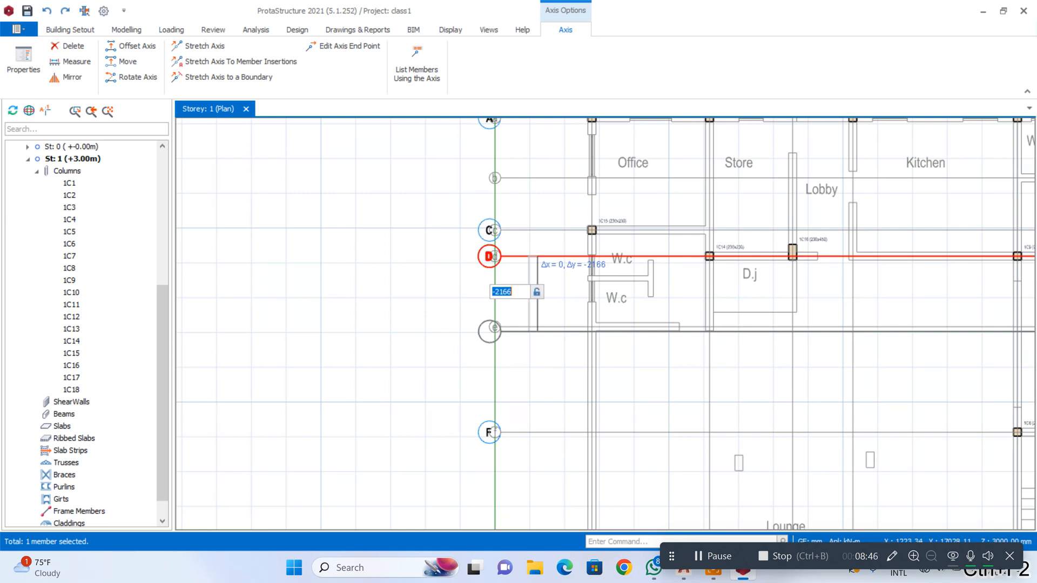
{"action": "type", "text": "-615"}
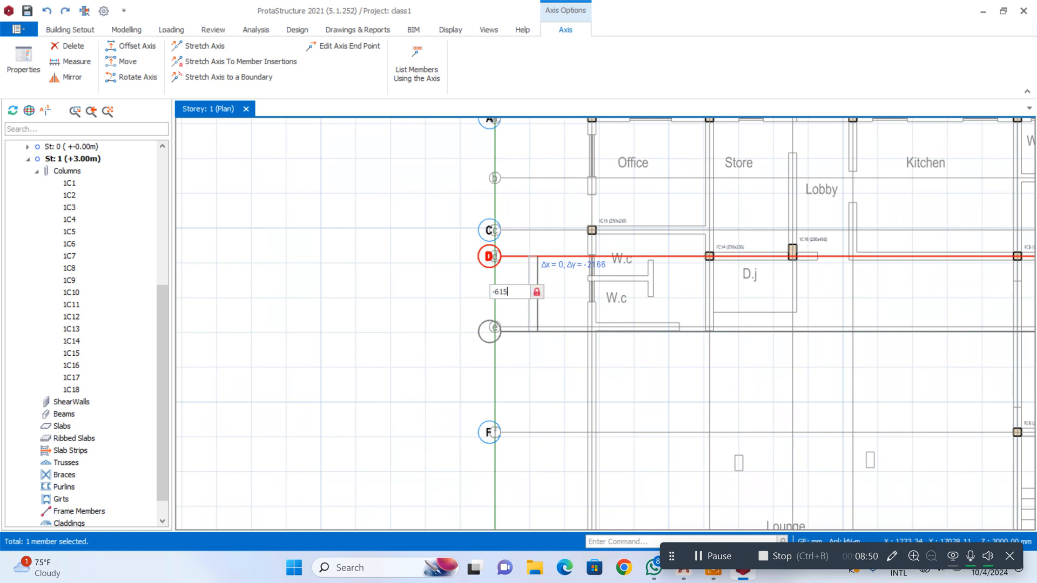
{"action": "type", "text": "0"}
{"action": "key", "text": "Return"}
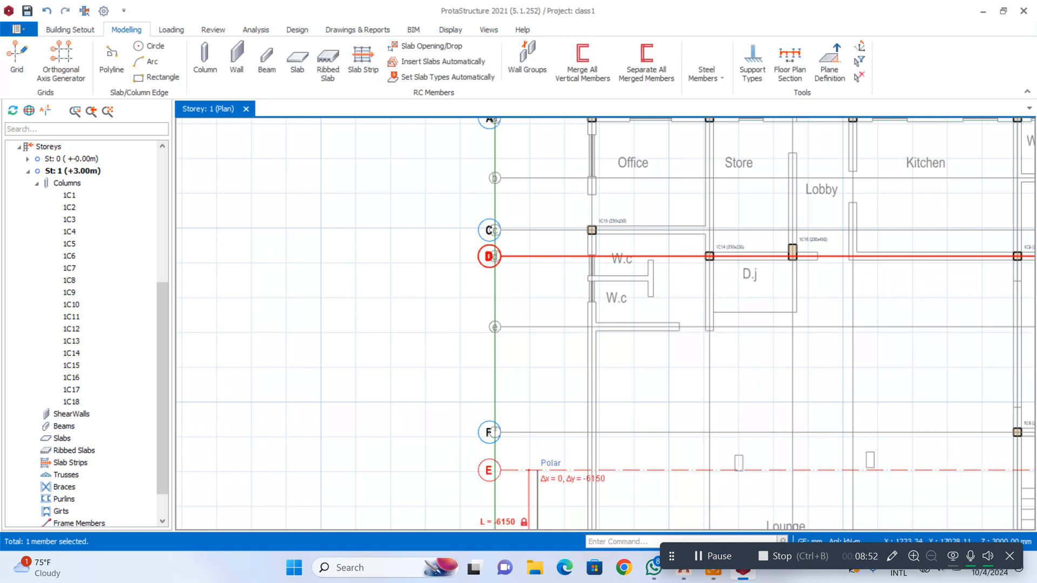
Relabel the new axis between F and F' as F"
{"action": "scroll", "coordinate": [539, 270], "scroll_direction": "down", "scroll_amount": 3}
{"action": "scroll", "coordinate": [541, 372], "scroll_direction": "up", "scroll_amount": 4}
{"action": "left_click", "coordinate": [485, 331]}
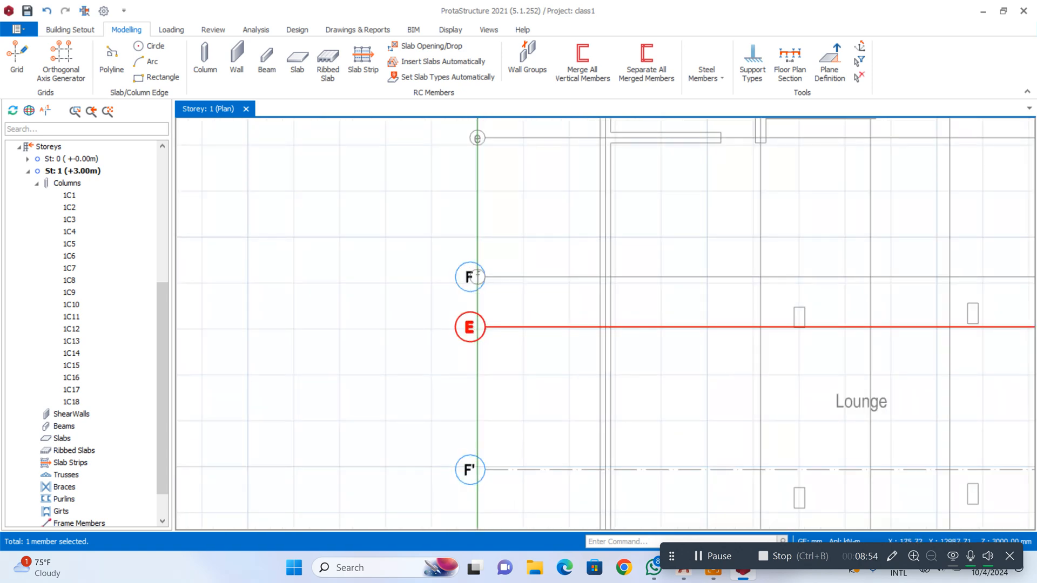
{"action": "right_click", "coordinate": [485, 330]}
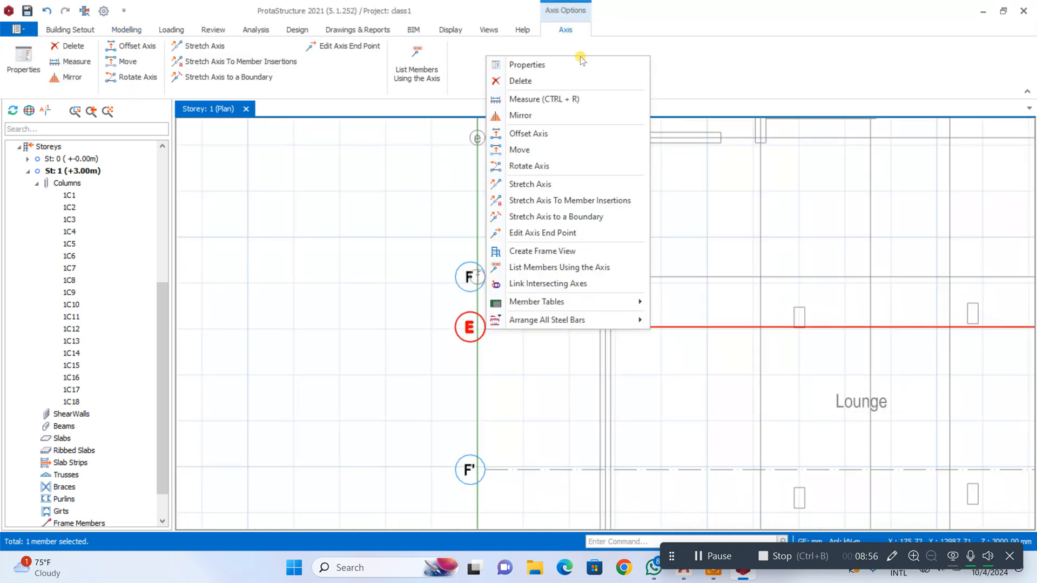
{"action": "left_click", "coordinate": [542, 67]}
{"action": "double_click", "coordinate": [993, 163]}
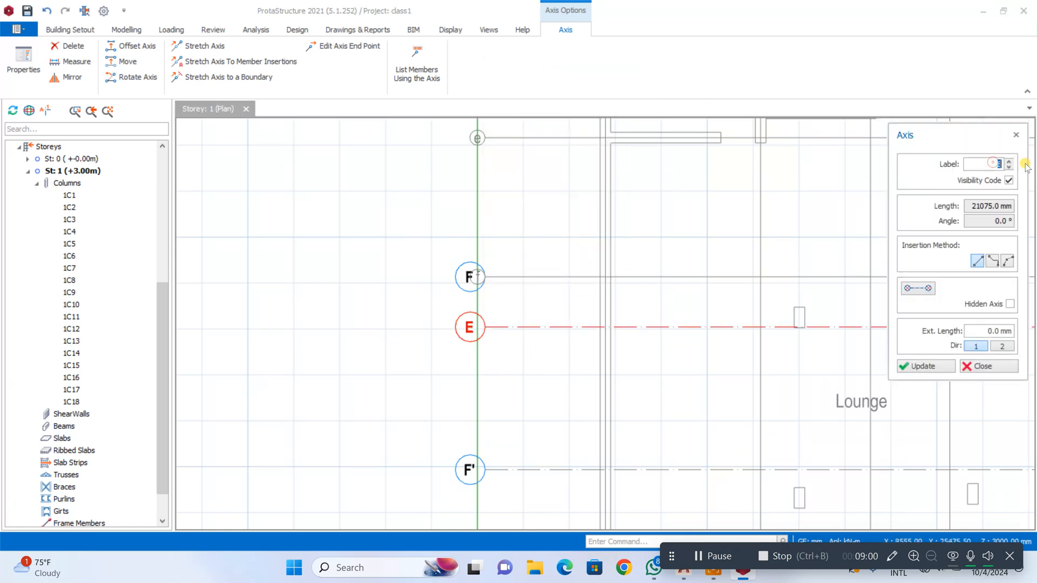
{"action": "type", "text": "F"}
{"action": "left_click", "coordinate": [925, 367]}
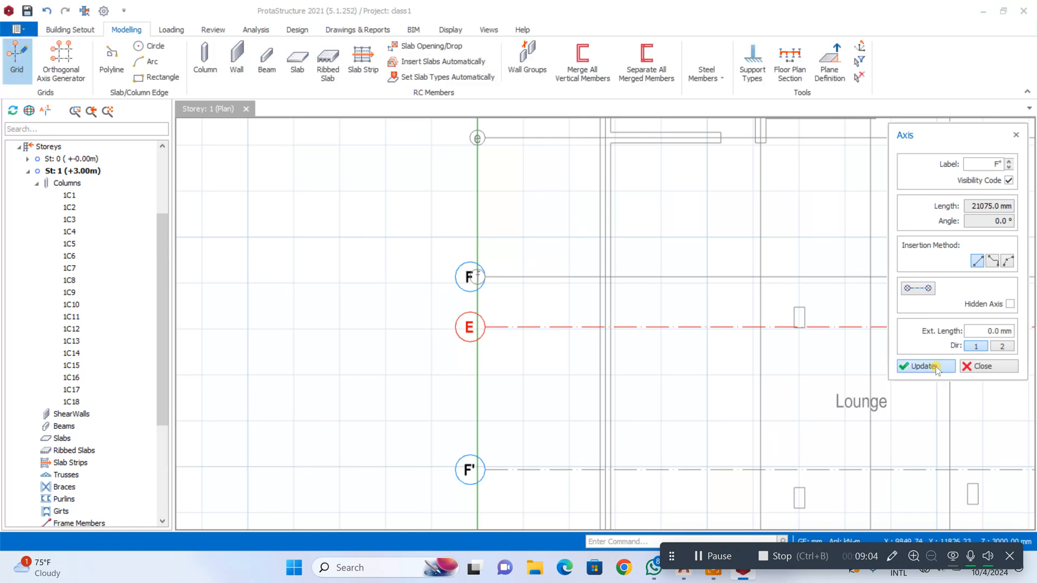
{"action": "scroll", "coordinate": [761, 288], "scroll_direction": "down", "scroll_amount": 3}
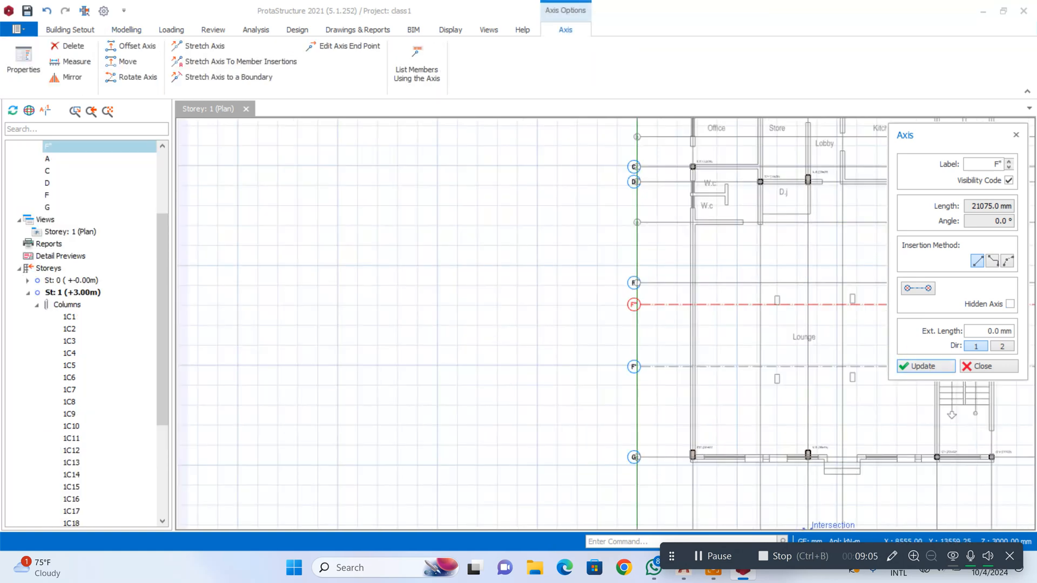
{"action": "left_click", "coordinate": [1008, 373]}
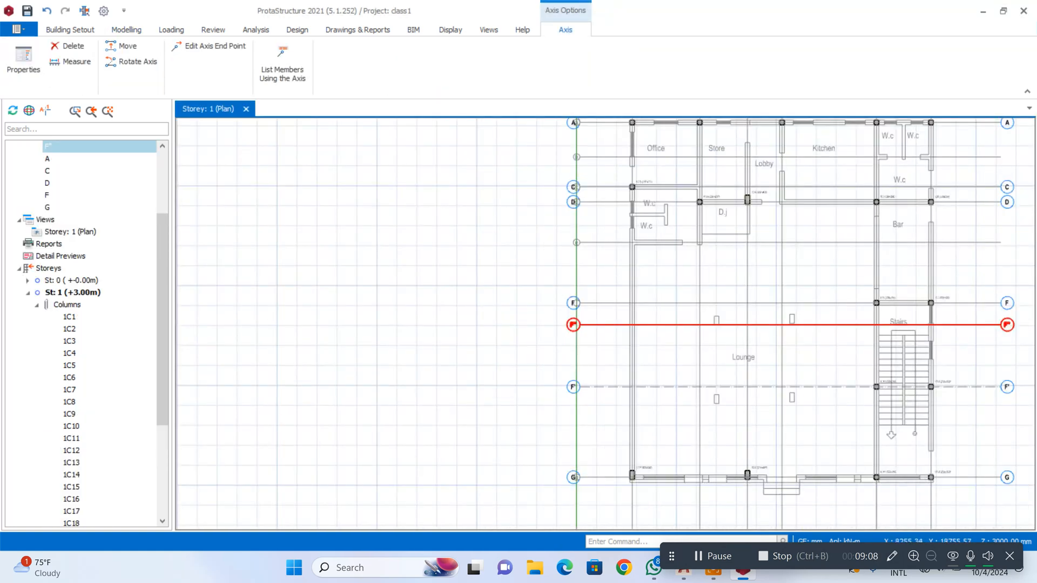
Start a new column based on the one at D-3 and give it a circular concrete section with a 350 mm diameter
{"action": "scroll", "coordinate": [756, 195], "scroll_direction": "up", "scroll_amount": 1}
{"action": "left_click", "coordinate": [742, 206]}
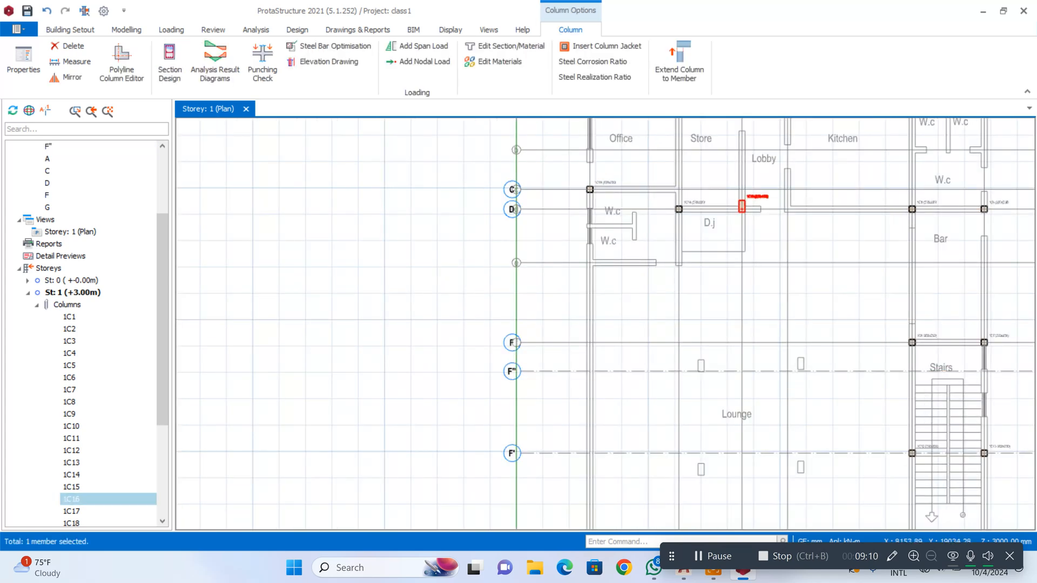
{"action": "scroll", "coordinate": [755, 365], "scroll_direction": "down", "scroll_amount": 3}
{"action": "scroll", "coordinate": [755, 364], "scroll_direction": "up", "scroll_amount": 6}
{"action": "scroll", "coordinate": [730, 312], "scroll_direction": "down", "scroll_amount": 4}
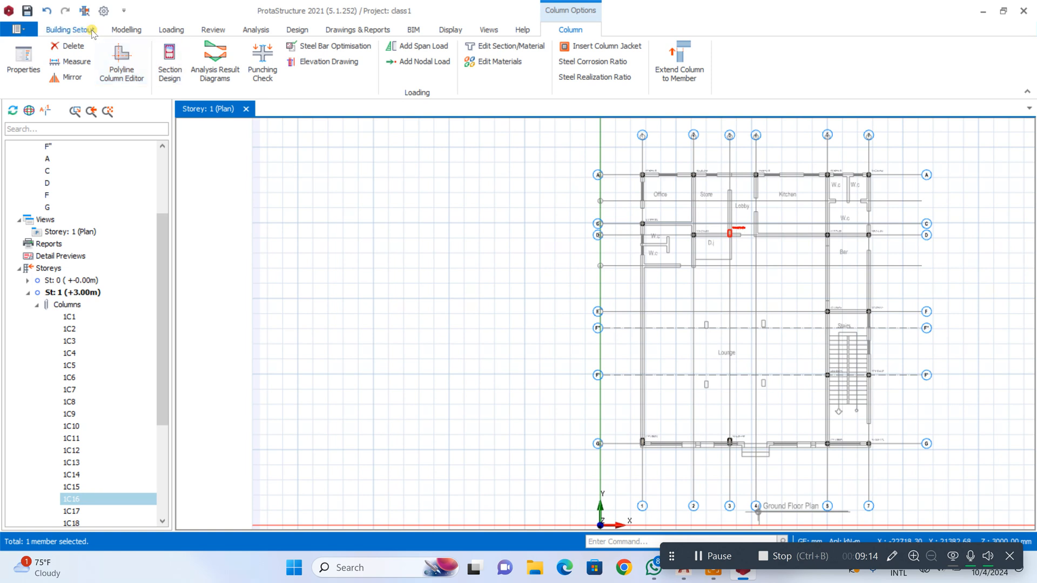
{"action": "left_click", "coordinate": [127, 29]}
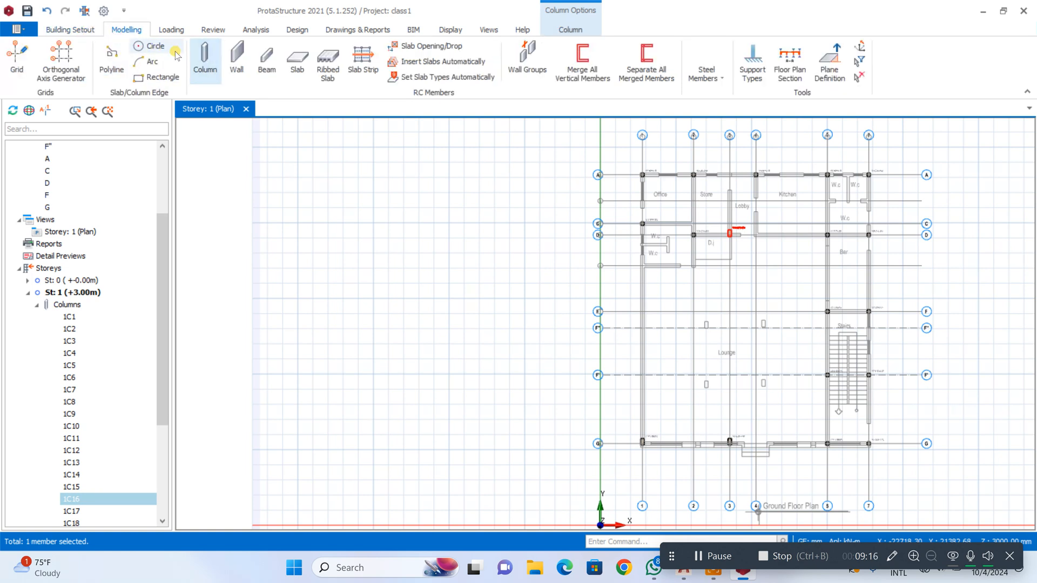
{"action": "left_click", "coordinate": [207, 54]}
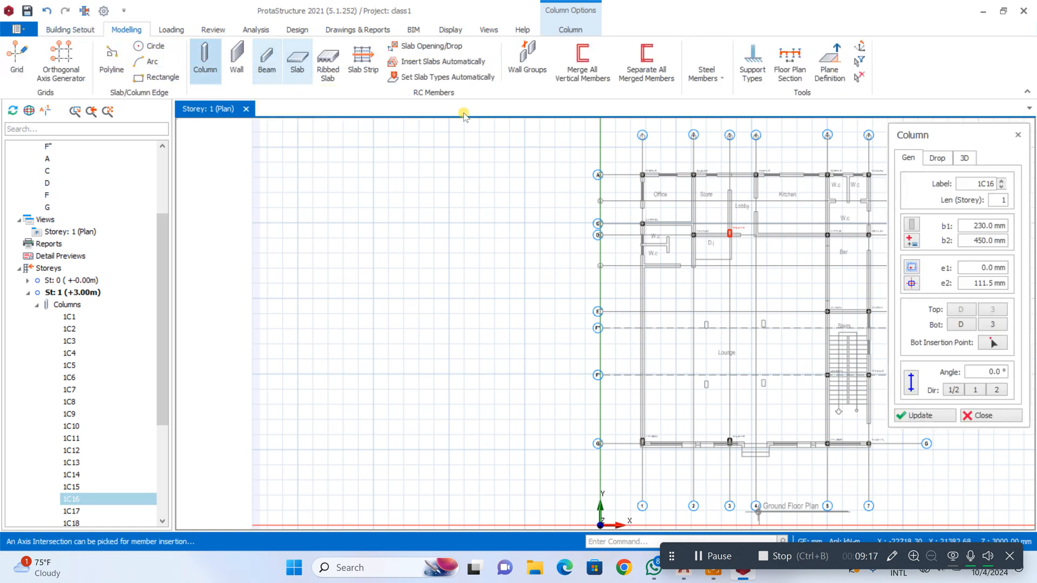
{"action": "left_click", "coordinate": [912, 225]}
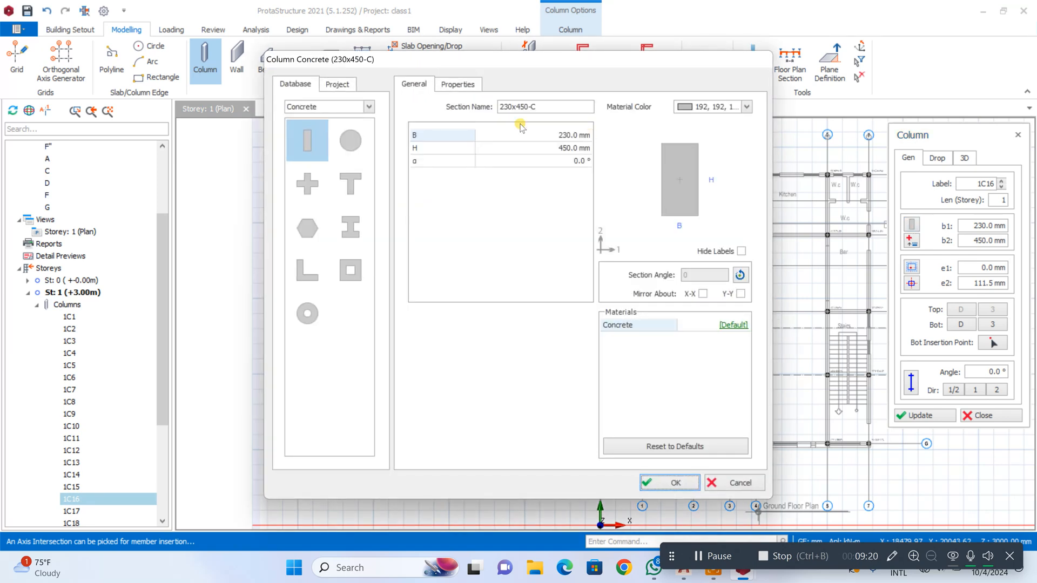
{"action": "left_click", "coordinate": [353, 156]}
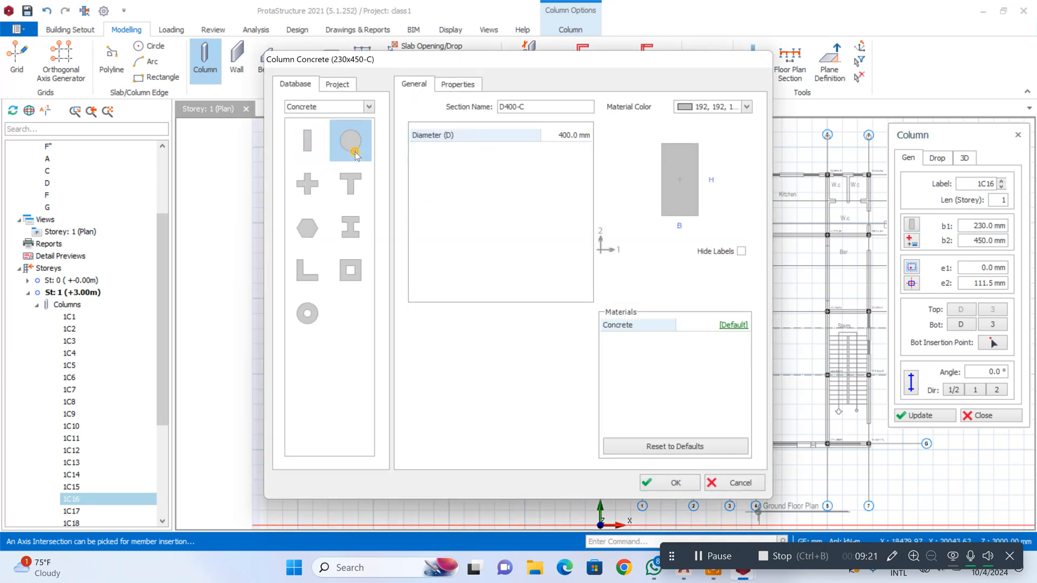
{"action": "left_click", "coordinate": [560, 135]}
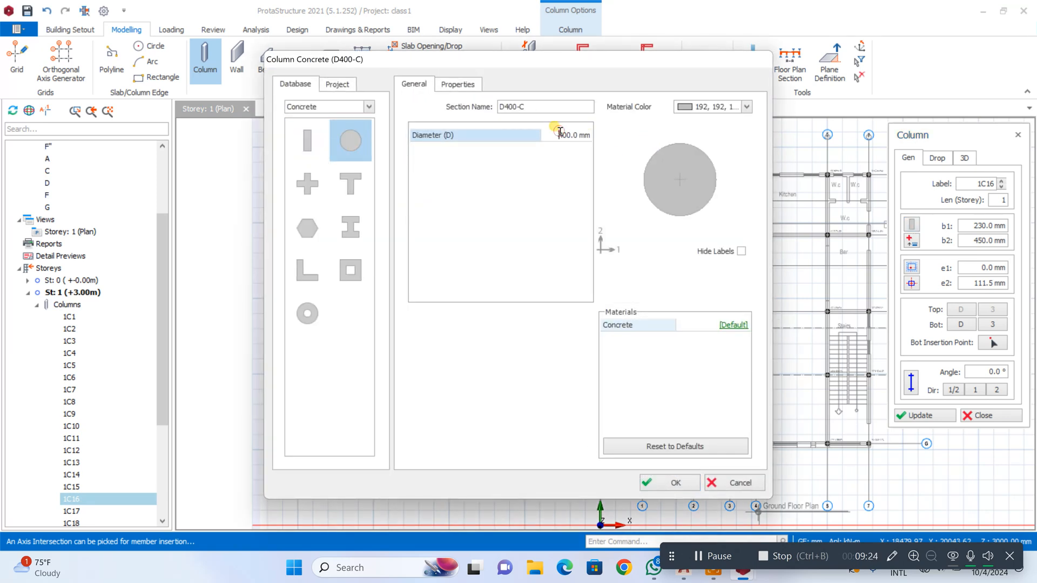
{"action": "left_click_drag", "start_coordinate": [560, 133], "coordinate": [578, 145]}
{"action": "type", "text": "350"}
{"action": "left_click", "coordinate": [649, 482]}
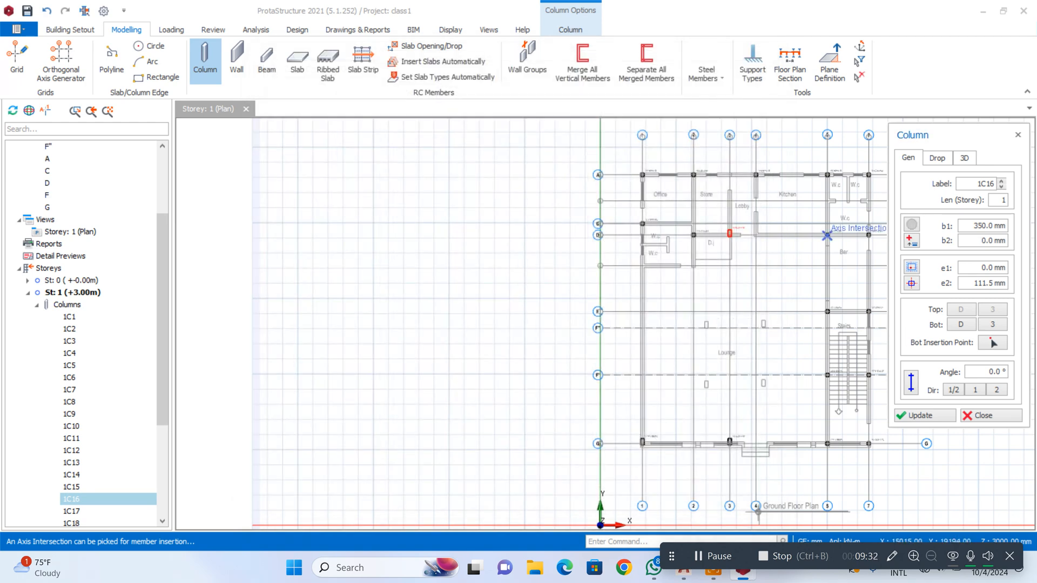
Place the 350 mm circular column in the lounge where axis F" crosses axis 3
{"action": "scroll", "coordinate": [729, 312], "scroll_direction": "up", "scroll_amount": 3}
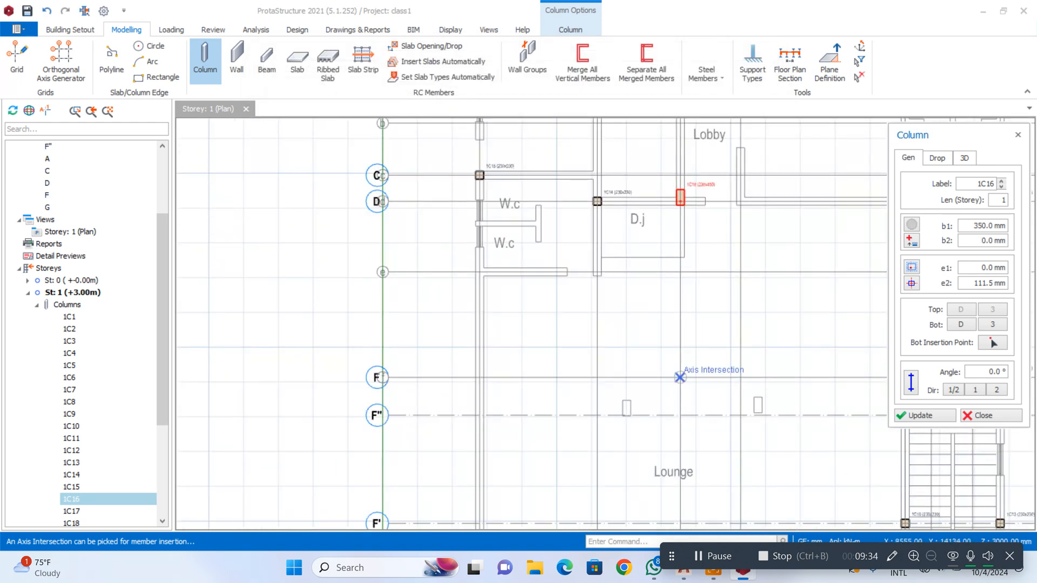
{"action": "scroll", "coordinate": [680, 377], "scroll_direction": "down", "scroll_amount": 3}
{"action": "scroll", "coordinate": [695, 343], "scroll_direction": "up", "scroll_amount": 3}
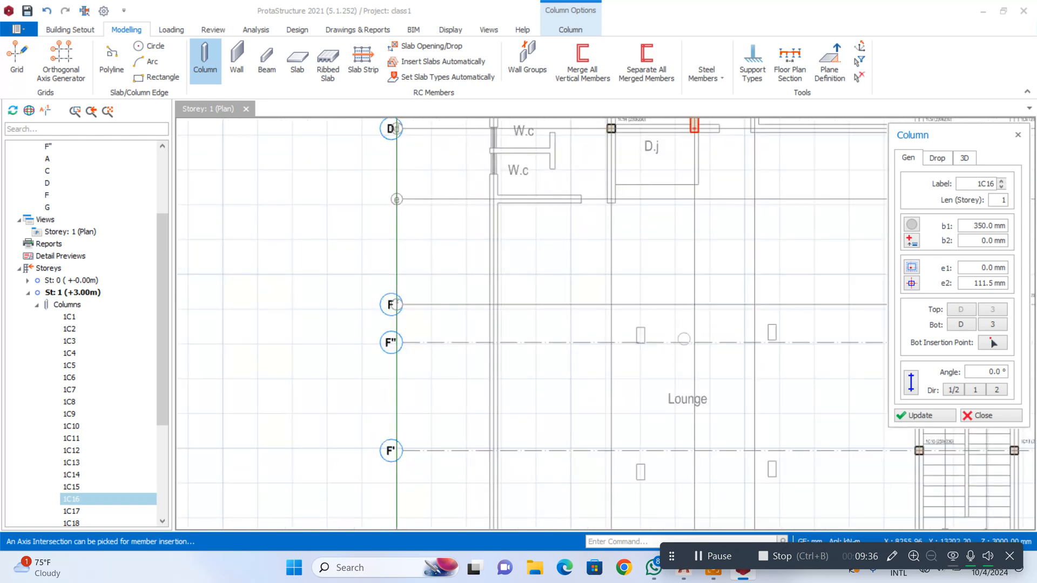
{"action": "left_click", "coordinate": [695, 342]}
{"action": "scroll", "coordinate": [694, 343], "scroll_direction": "down", "scroll_amount": 3}
{"action": "scroll", "coordinate": [670, 270], "scroll_direction": "up", "scroll_amount": 3}
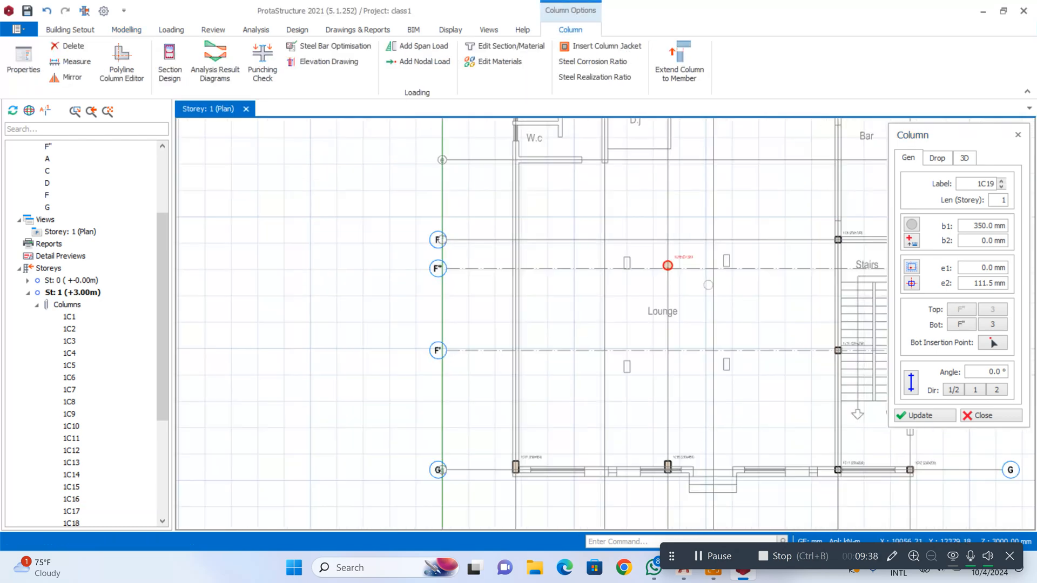
{"action": "scroll", "coordinate": [591, 243], "scroll_direction": "down", "scroll_amount": 3}
{"action": "scroll", "coordinate": [589, 253], "scroll_direction": "up", "scroll_amount": 2}
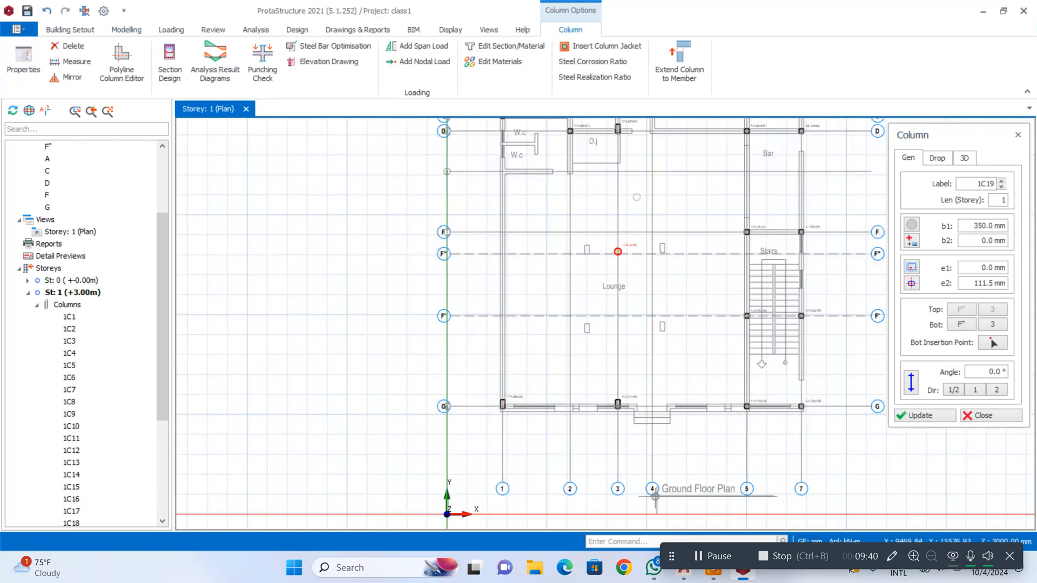
{"action": "key", "text": "Escape"}
Reuse the 230 x 450 mm column at G-1 to place a matching column at the F"-1 intersection
{"action": "scroll", "coordinate": [540, 356], "scroll_direction": "up", "scroll_amount": 1}
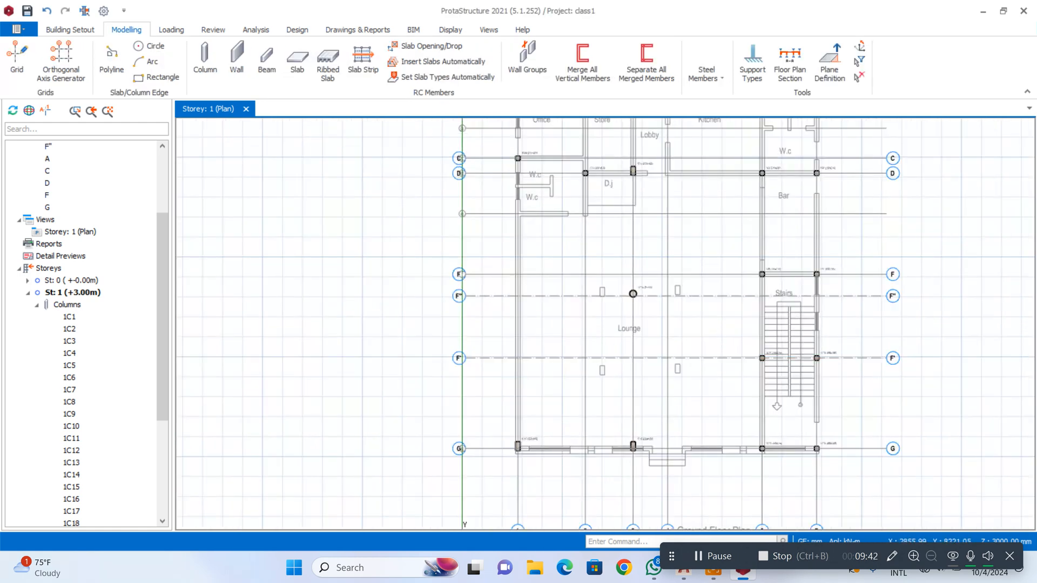
{"action": "scroll", "coordinate": [517, 378], "scroll_direction": "up", "scroll_amount": 1}
{"action": "left_click", "coordinate": [518, 464]}
{"action": "right_click", "coordinate": [519, 464]}
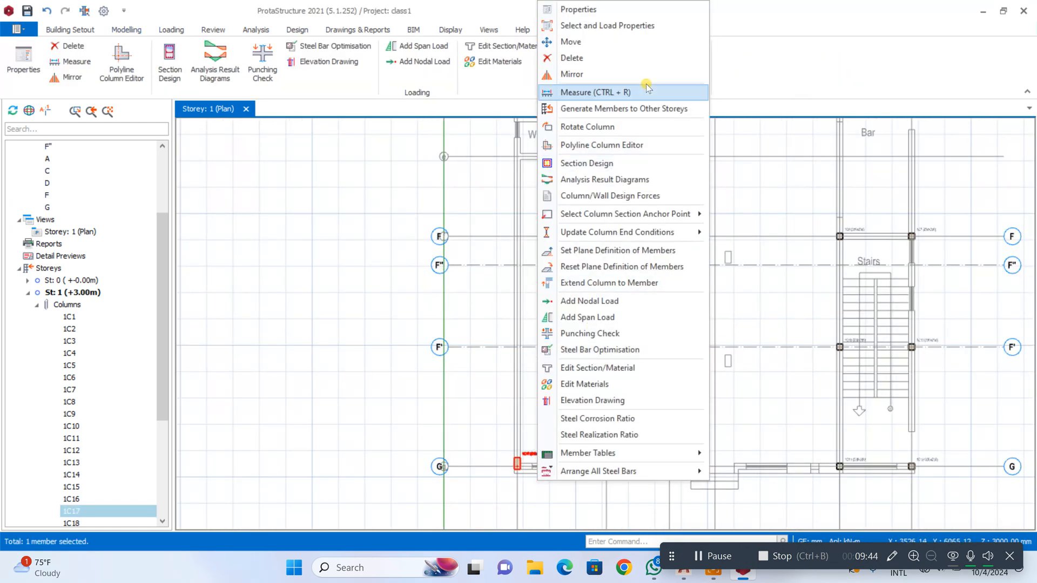
{"action": "left_click", "coordinate": [633, 10]}
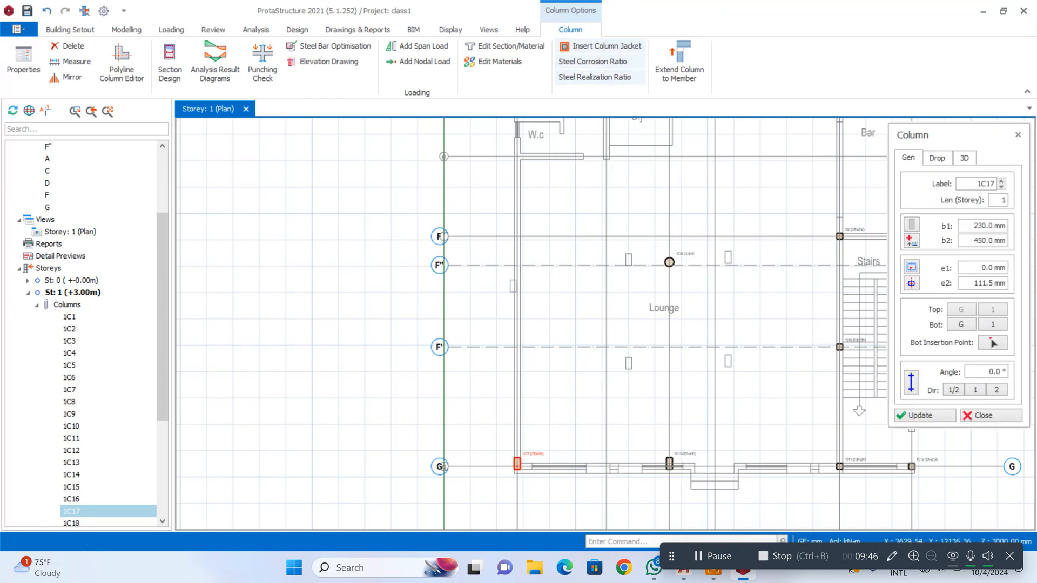
{"action": "scroll", "coordinate": [518, 265], "scroll_direction": "up", "scroll_amount": 1}
{"action": "scroll", "coordinate": [519, 264], "scroll_direction": "down", "scroll_amount": 1}
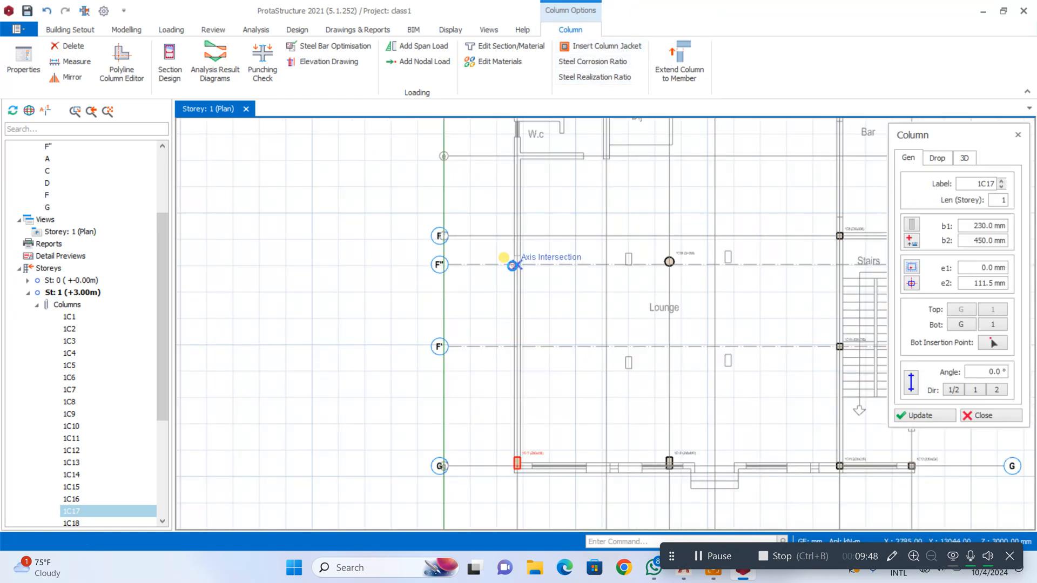
{"action": "left_click", "coordinate": [516, 264]}
{"action": "scroll", "coordinate": [516, 264], "scroll_direction": "up", "scroll_amount": 3}
{"action": "scroll", "coordinate": [517, 268], "scroll_direction": "down", "scroll_amount": 3}
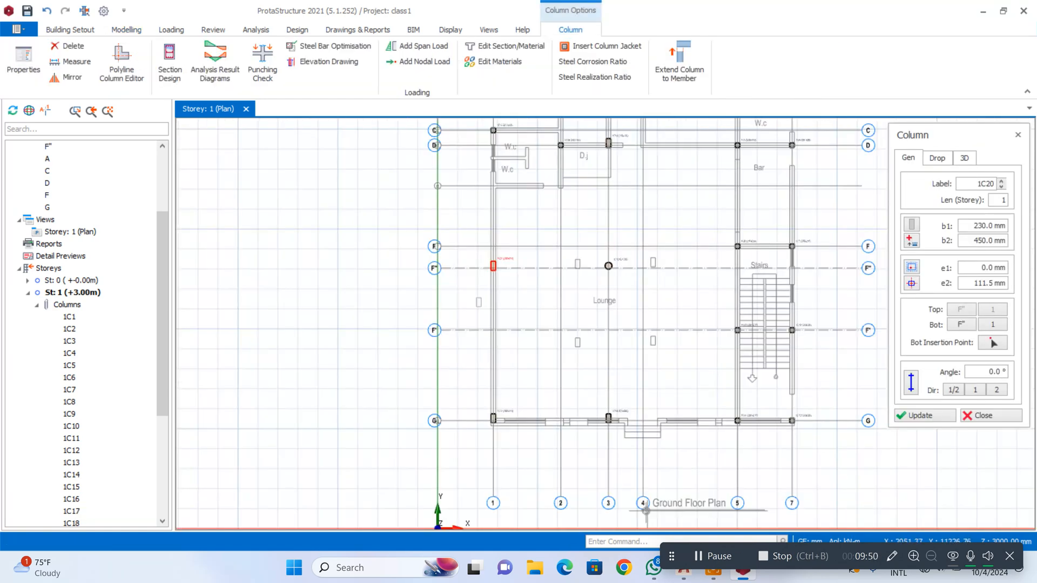
Centre the column at F"-1 on its axis intersection and apply the update
{"action": "left_click", "coordinate": [912, 283]}
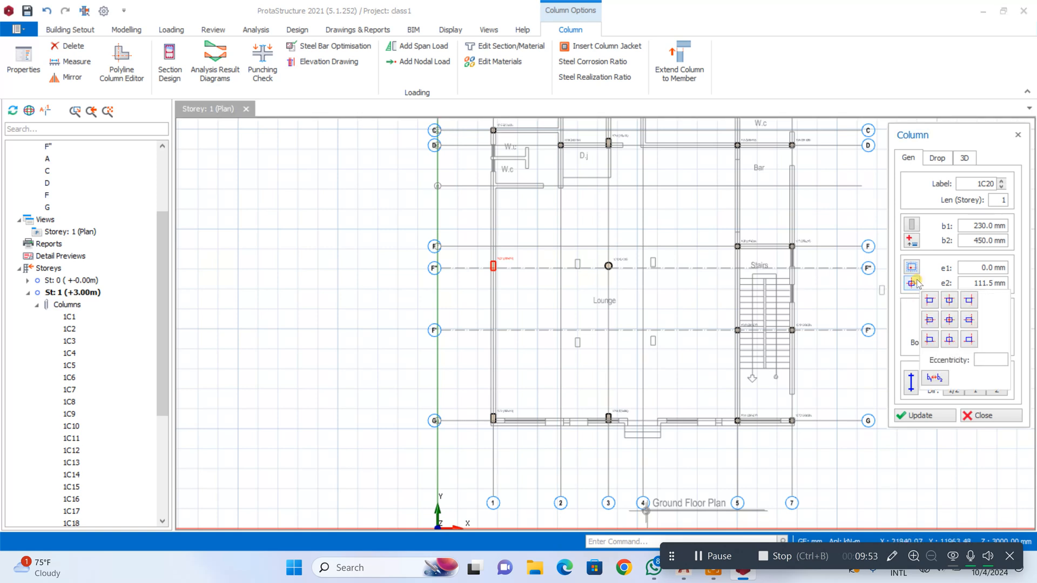
{"action": "left_click", "coordinate": [955, 319]}
{"action": "left_click", "coordinate": [925, 412]}
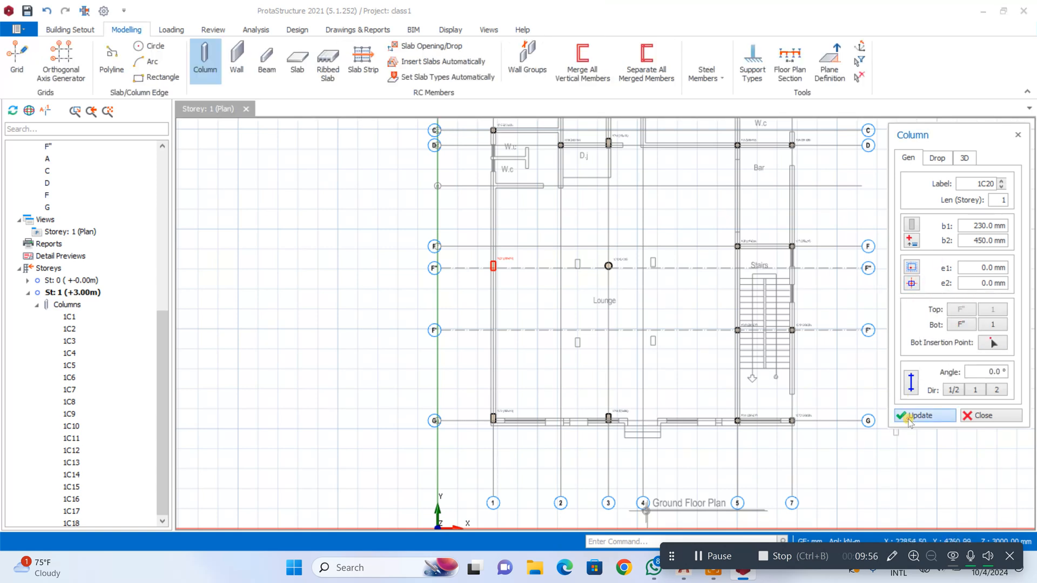
{"action": "left_click", "coordinate": [993, 415]}
{"action": "scroll", "coordinate": [583, 289], "scroll_direction": "down", "scroll_amount": 3}
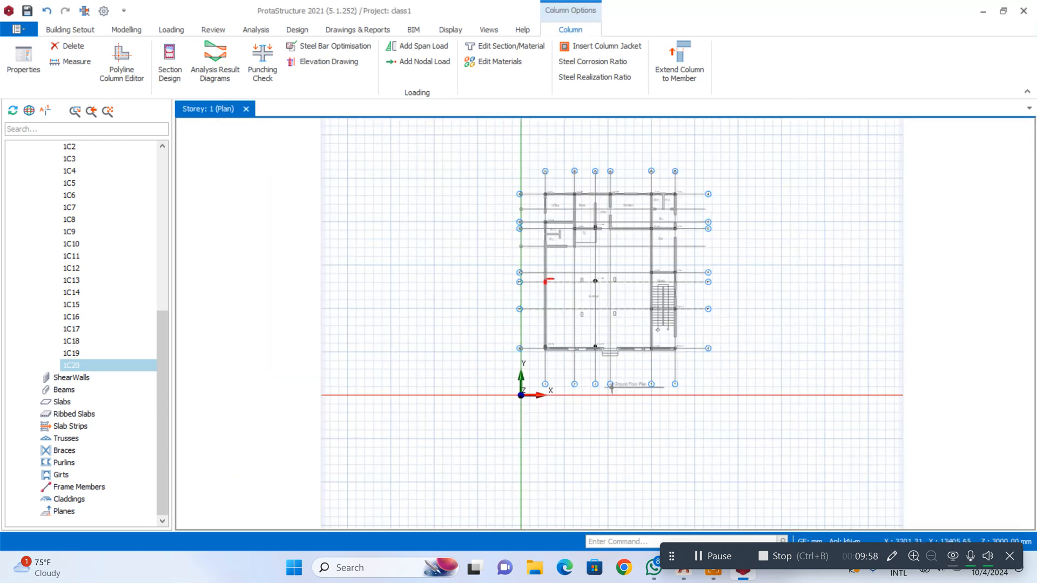
Start a new beam with a 230 mm width and a 450 mm depth
{"action": "scroll", "coordinate": [560, 279], "scroll_direction": "up", "scroll_amount": 4}
{"action": "scroll", "coordinate": [513, 265], "scroll_direction": "down", "scroll_amount": 3}
{"action": "scroll", "coordinate": [610, 214], "scroll_direction": "up", "scroll_amount": 2}
{"action": "scroll", "coordinate": [559, 269], "scroll_direction": "down", "scroll_amount": 3}
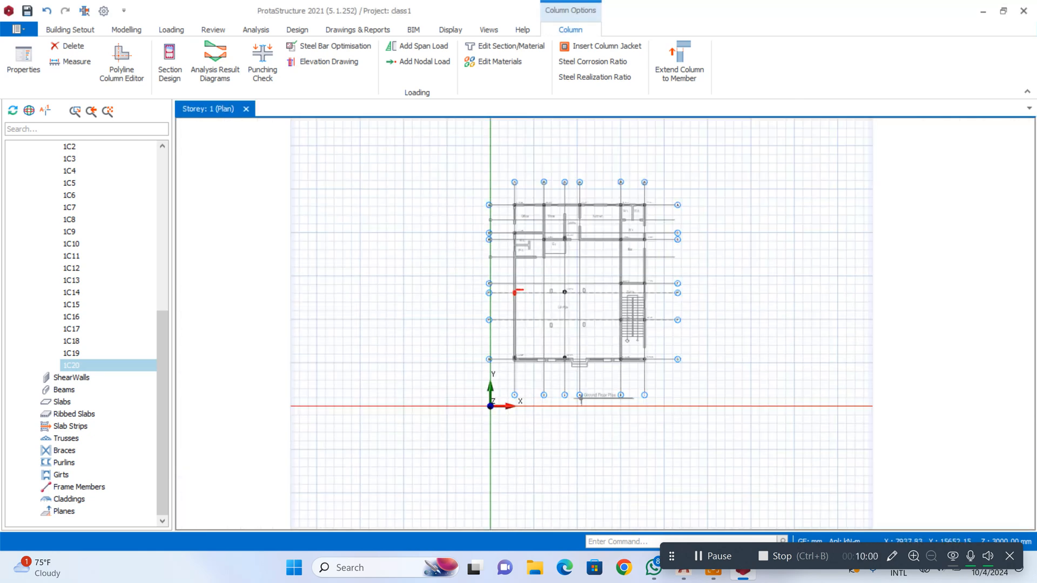
{"action": "scroll", "coordinate": [518, 170], "scroll_direction": "up", "scroll_amount": 1}
{"action": "scroll", "coordinate": [516, 195], "scroll_direction": "up", "scroll_amount": 2}
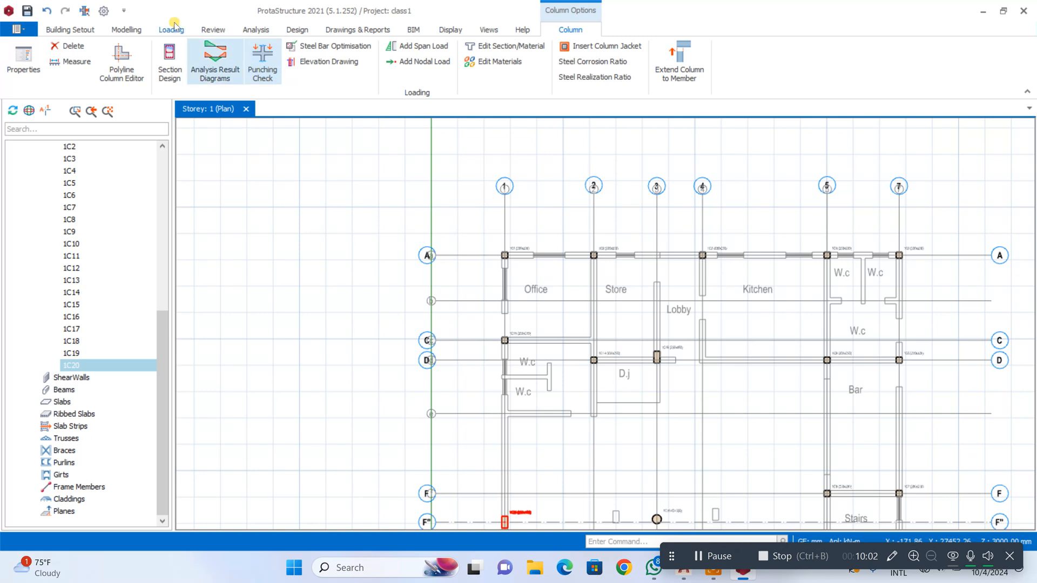
{"action": "left_click", "coordinate": [126, 30]}
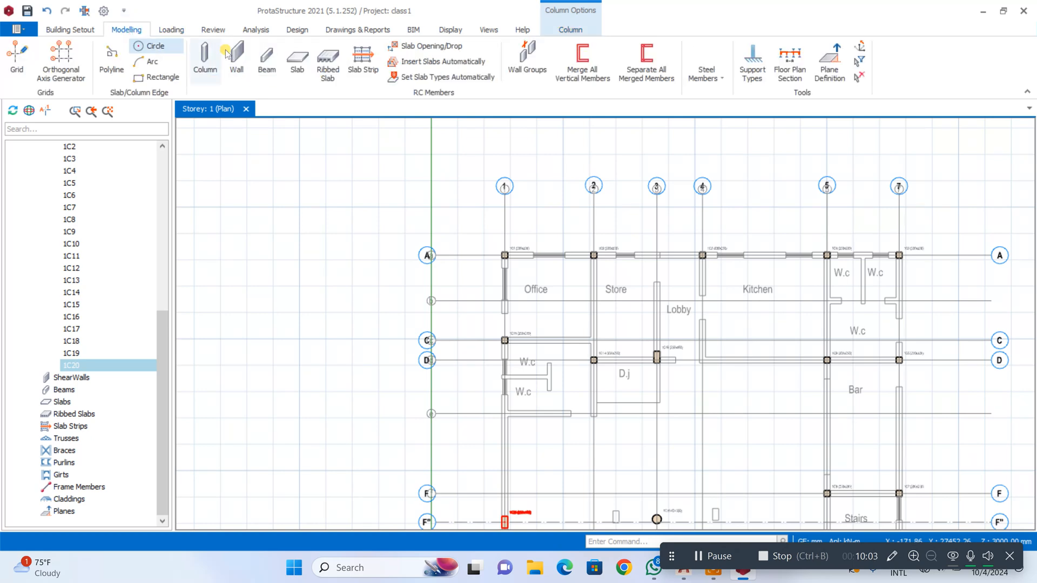
{"action": "left_click", "coordinate": [266, 59]}
{"action": "left_click_drag", "start_coordinate": [972, 226], "coordinate": [1001, 233]}
{"action": "type", "text": "230.0"}
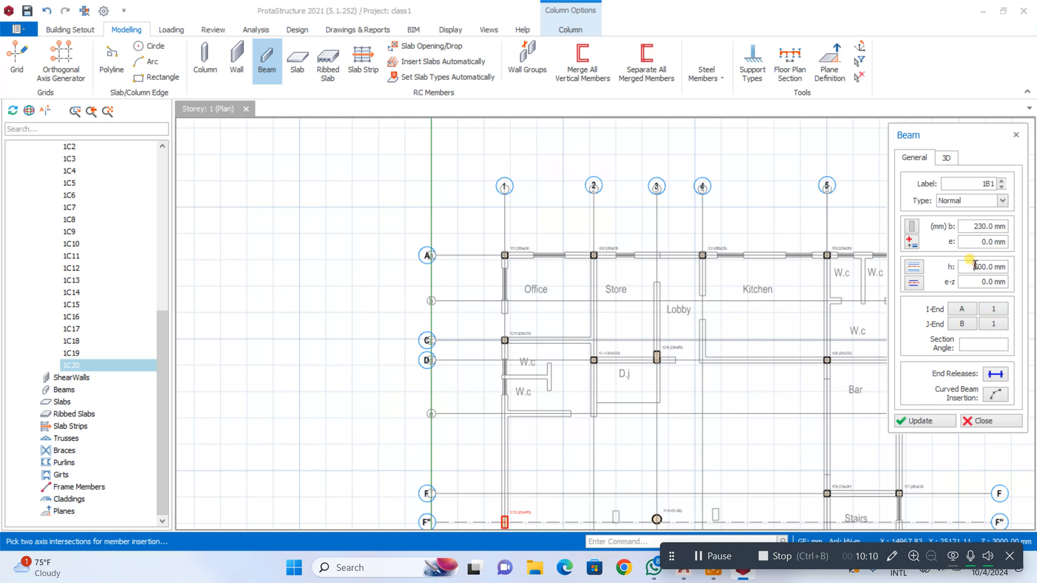
{"action": "left_click_drag", "start_coordinate": [976, 266], "coordinate": [1006, 270]}
{"action": "scroll", "coordinate": [584, 247], "scroll_direction": "up", "scroll_amount": 5}
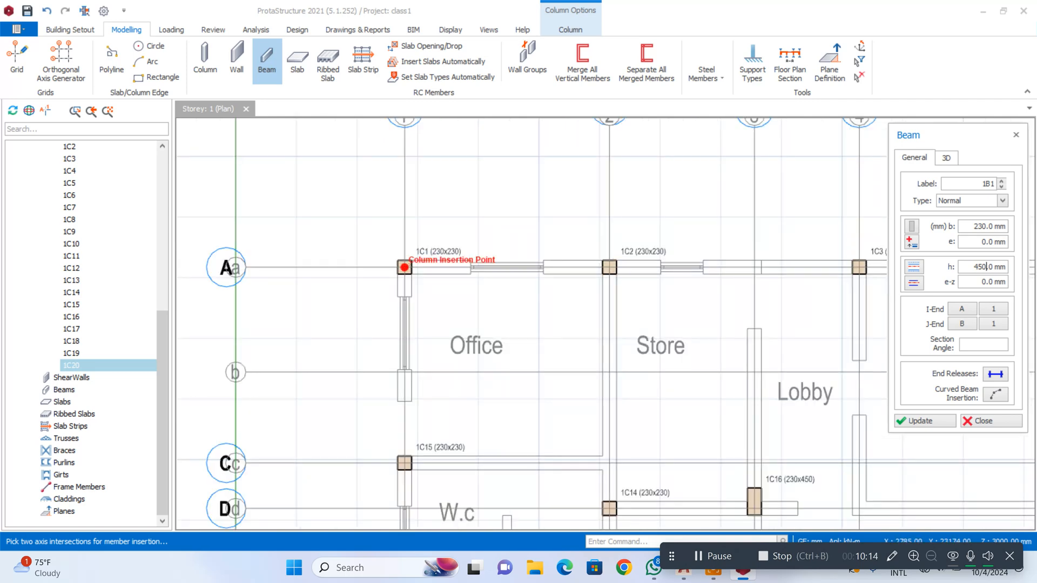
Add beams along axis A from axis 1 to axis 7
{"action": "left_click", "coordinate": [403, 265]}
{"action": "scroll", "coordinate": [302, 282], "scroll_direction": "down", "scroll_amount": 6}
{"action": "scroll", "coordinate": [301, 282], "scroll_direction": "down", "scroll_amount": 3}
{"action": "scroll", "coordinate": [444, 280], "scroll_direction": "up", "scroll_amount": 4}
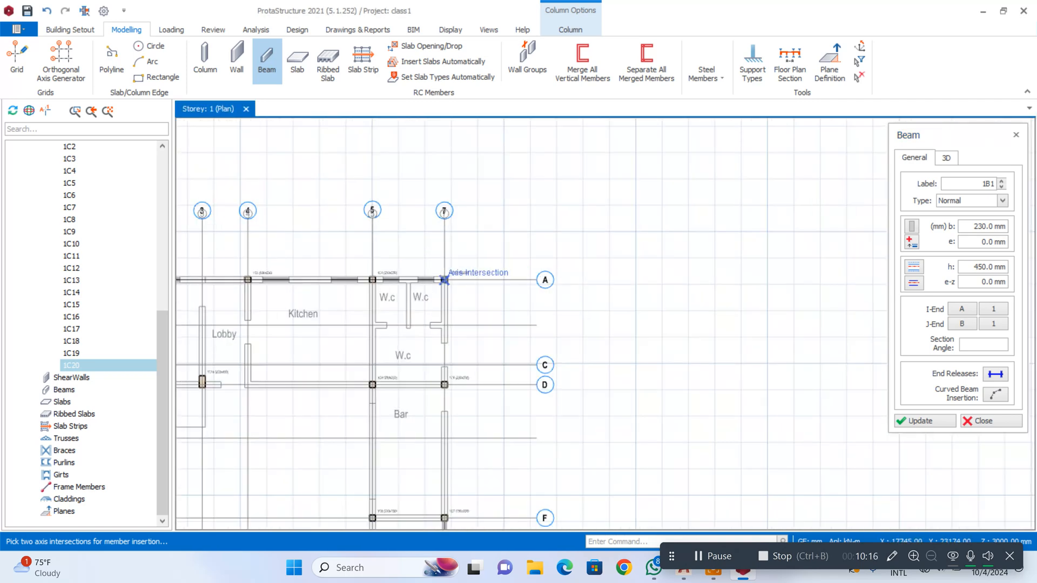
{"action": "left_click", "coordinate": [444, 279]}
Continue the perimeter beams along axis 7 from axis A to axis G
{"action": "scroll", "coordinate": [475, 289], "scroll_direction": "down", "scroll_amount": 4}
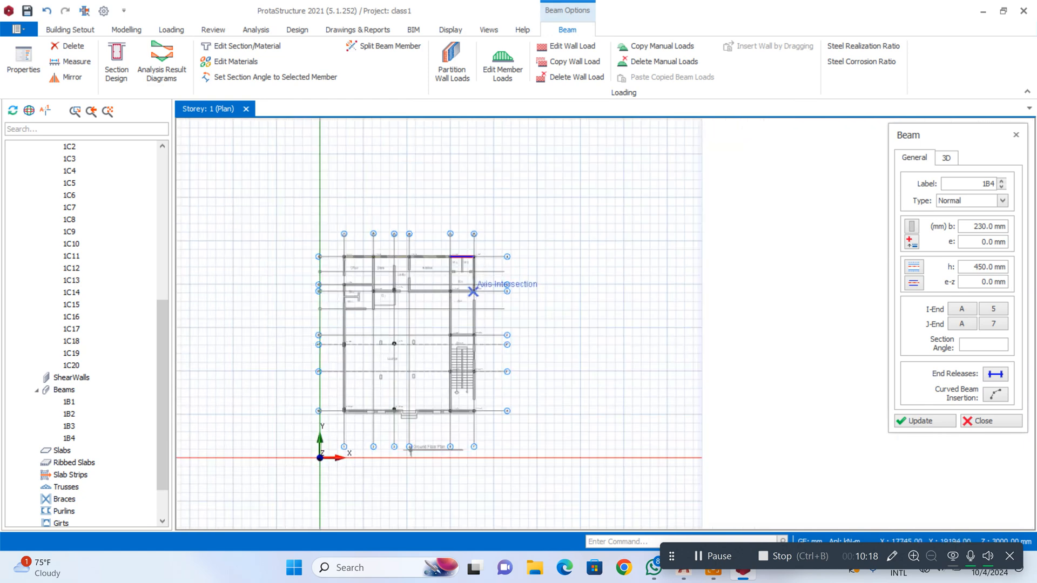
{"action": "scroll", "coordinate": [476, 310], "scroll_direction": "up", "scroll_amount": 2}
{"action": "scroll", "coordinate": [475, 311], "scroll_direction": "down", "scroll_amount": 3}
{"action": "scroll", "coordinate": [473, 378], "scroll_direction": "up", "scroll_amount": 3}
{"action": "scroll", "coordinate": [486, 416], "scroll_direction": "down", "scroll_amount": 3}
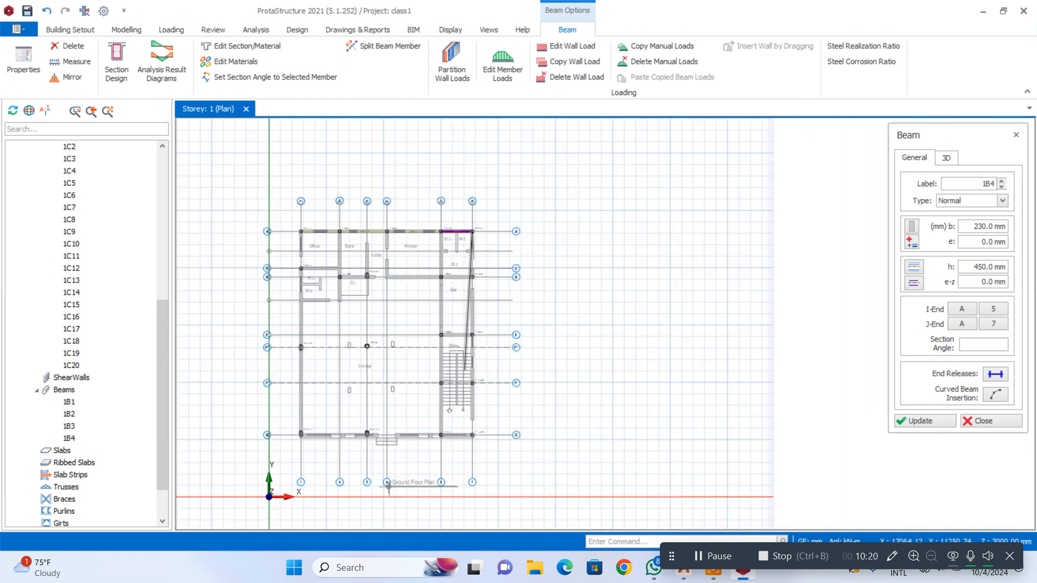
{"action": "scroll", "coordinate": [488, 424], "scroll_direction": "up", "scroll_amount": 3}
{"action": "left_click", "coordinate": [462, 444]}
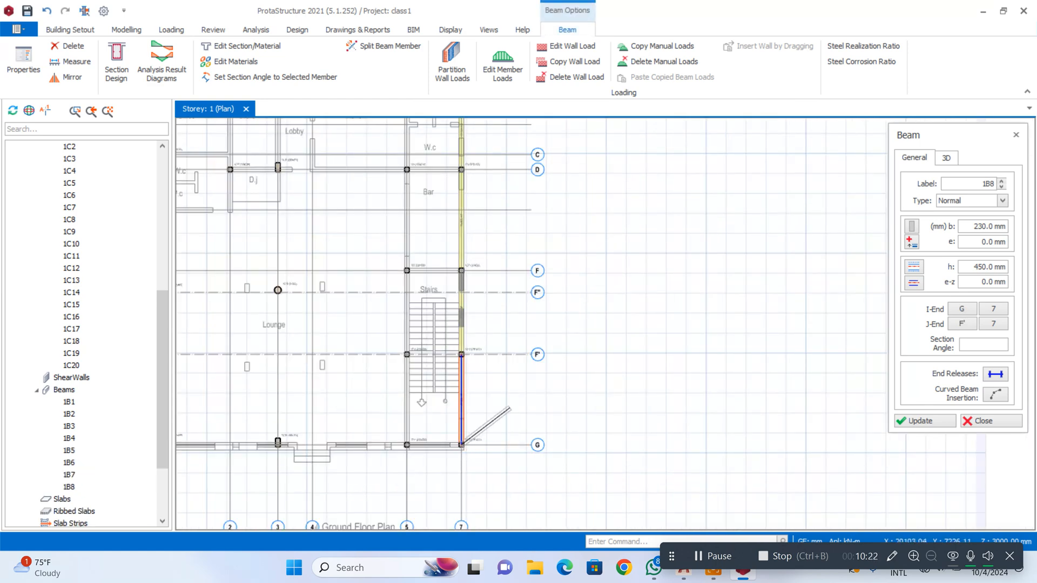
Complete the perimeter beams along axis G from axis 7 to axis 1 and along axis 1 from G to A
{"action": "scroll", "coordinate": [521, 404], "scroll_direction": "down", "scroll_amount": 3}
{"action": "scroll", "coordinate": [378, 416], "scroll_direction": "up", "scroll_amount": 5}
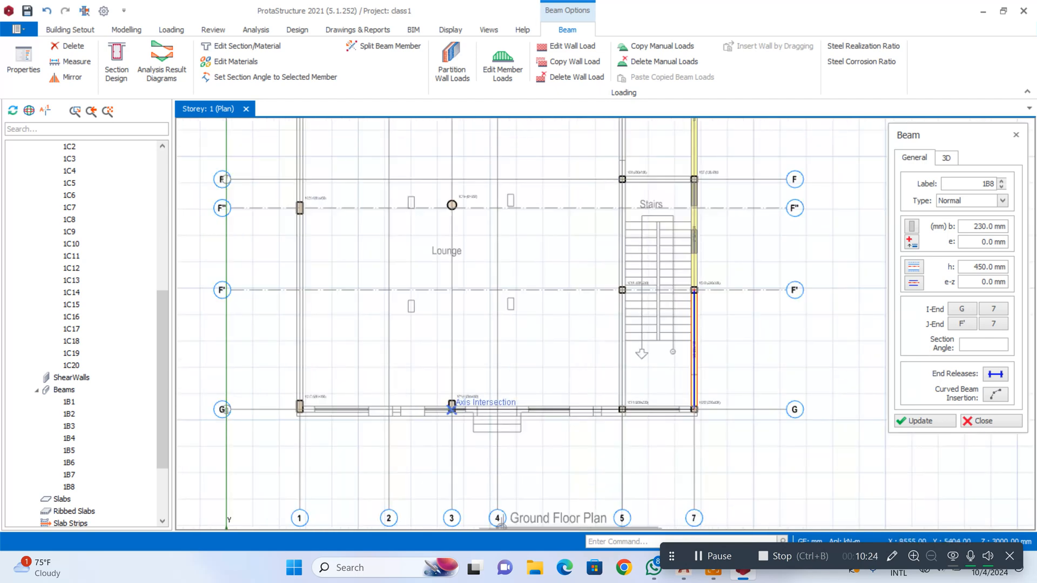
{"action": "left_click", "coordinate": [300, 409]}
{"action": "scroll", "coordinate": [302, 413], "scroll_direction": "down", "scroll_amount": 3}
{"action": "scroll", "coordinate": [303, 227], "scroll_direction": "up", "scroll_amount": 4}
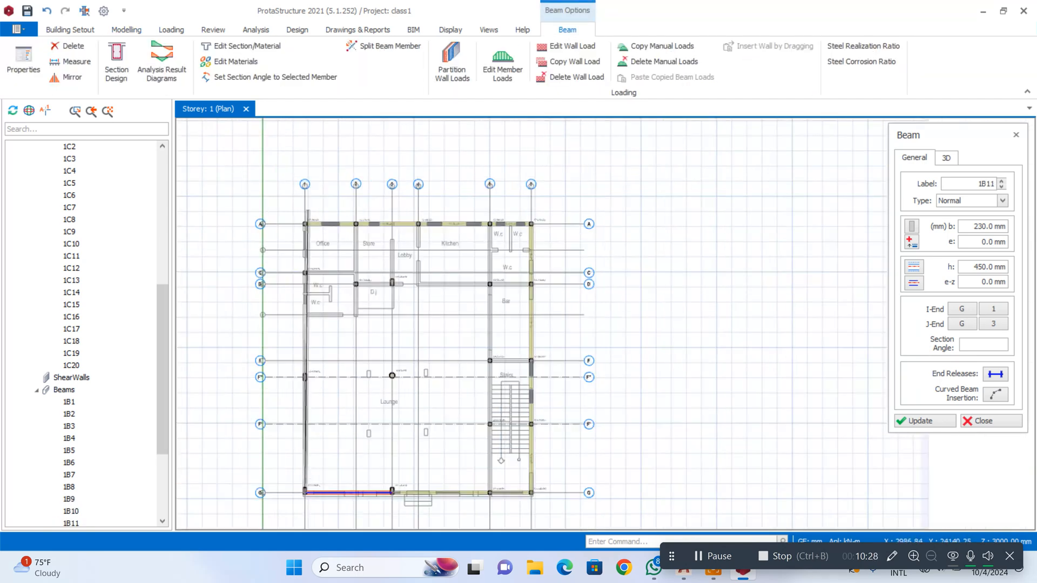
{"action": "left_click", "coordinate": [303, 228]}
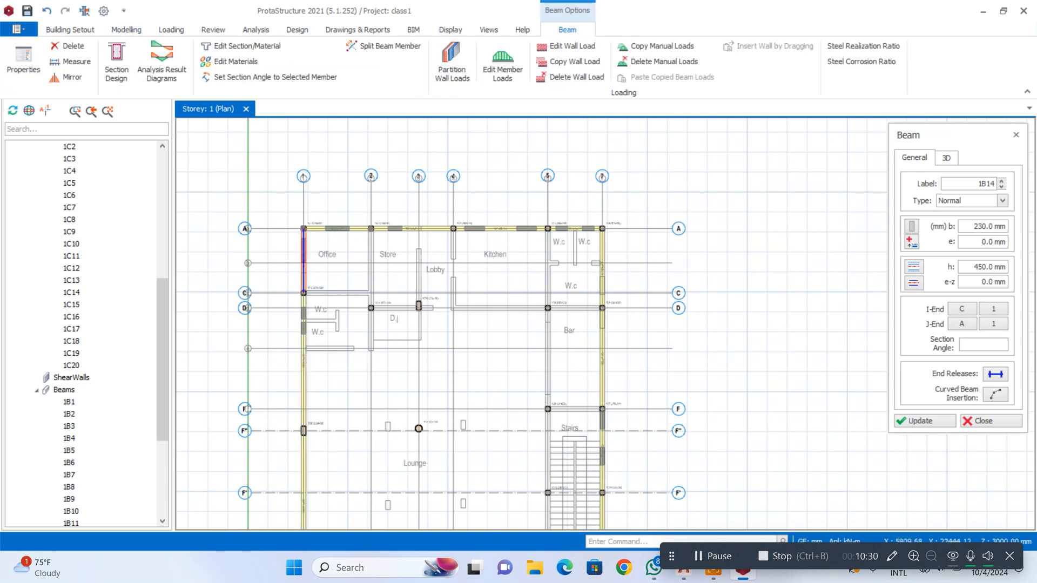
Add a beam on axis 2 from A to D and another on axis C between axes 1 and 2
{"action": "left_click", "coordinate": [370, 228]}
{"action": "left_click", "coordinate": [371, 308]}
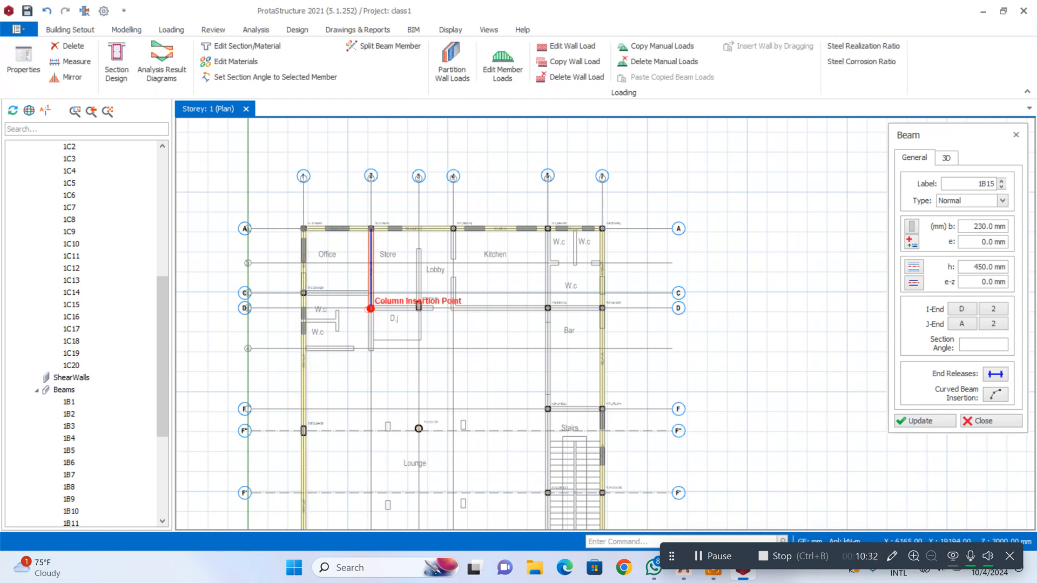
{"action": "scroll", "coordinate": [303, 293], "scroll_direction": "up", "scroll_amount": 3}
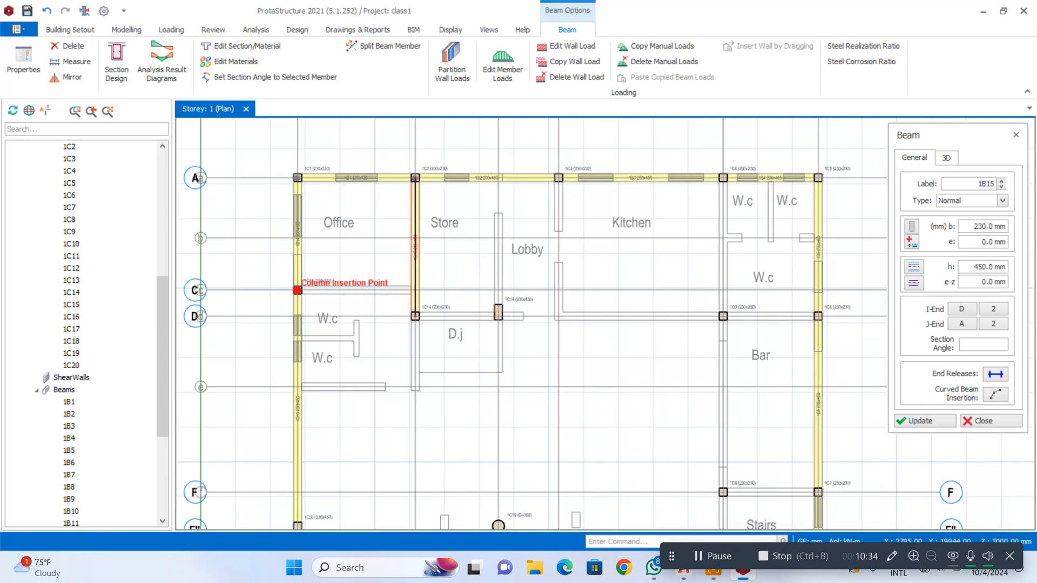
{"action": "left_click", "coordinate": [414, 291]}
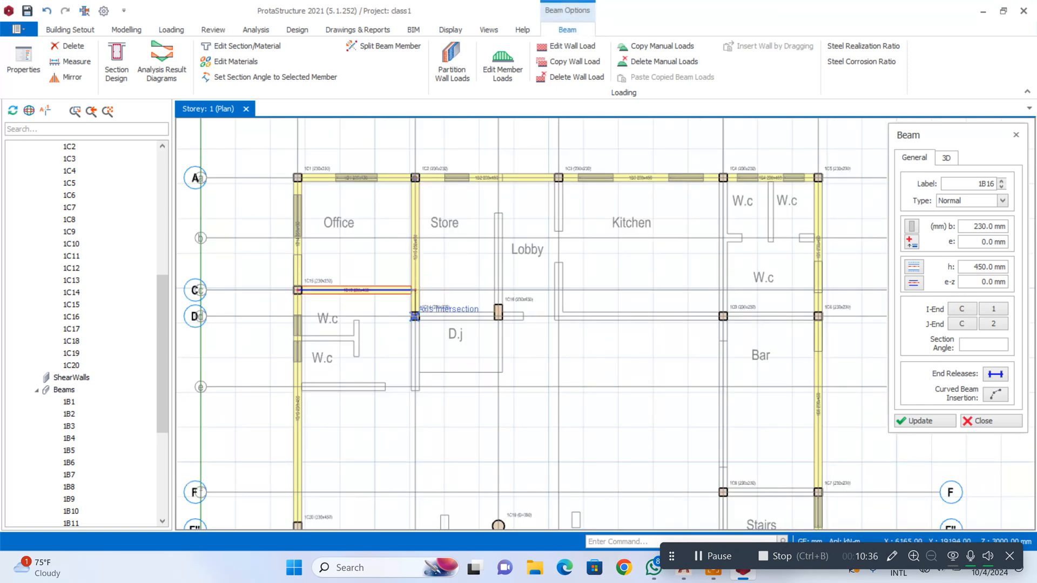
Add beams along axis D from axis 2 to axis 7, and delete the span between axes 3 and 5
{"action": "left_click", "coordinate": [415, 316]}
{"action": "left_click", "coordinate": [818, 316]}
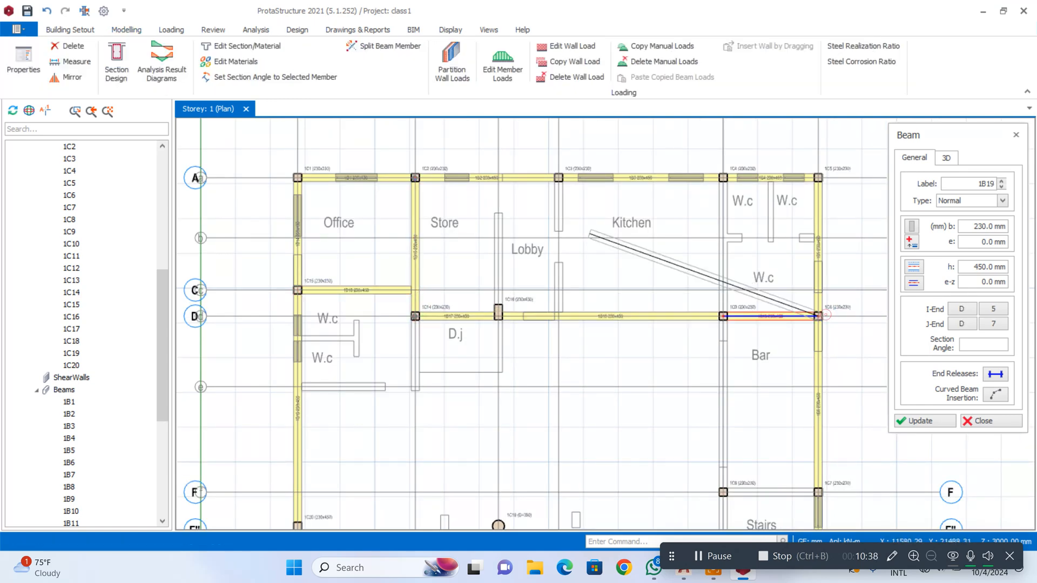
{"action": "scroll", "coordinate": [589, 233], "scroll_direction": "down", "scroll_amount": 4}
{"action": "scroll", "coordinate": [590, 238], "scroll_direction": "up", "scroll_amount": 2}
{"action": "scroll", "coordinate": [530, 166], "scroll_direction": "up", "scroll_amount": 2}
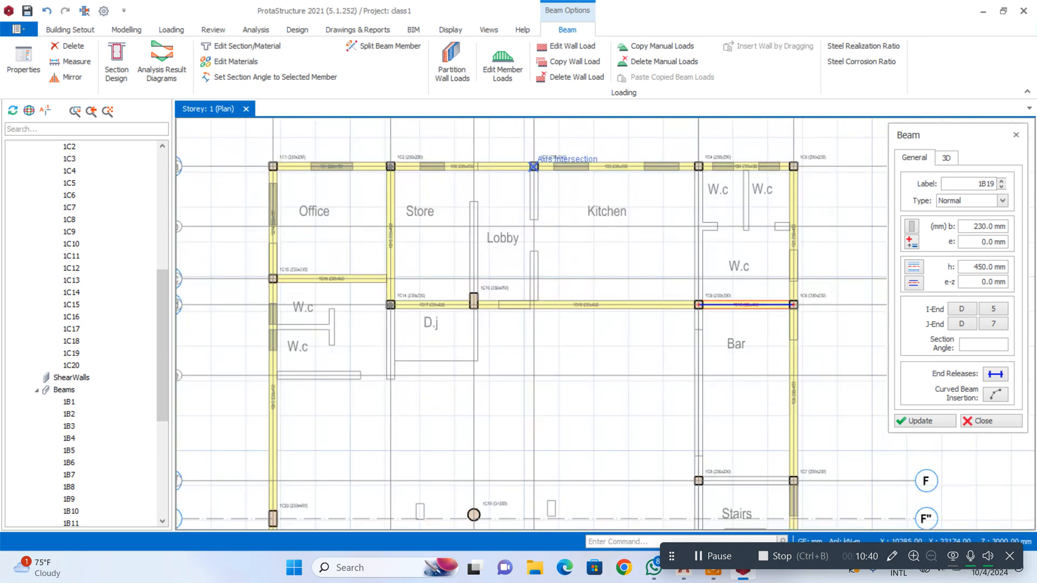
{"action": "key", "text": "Escape"}
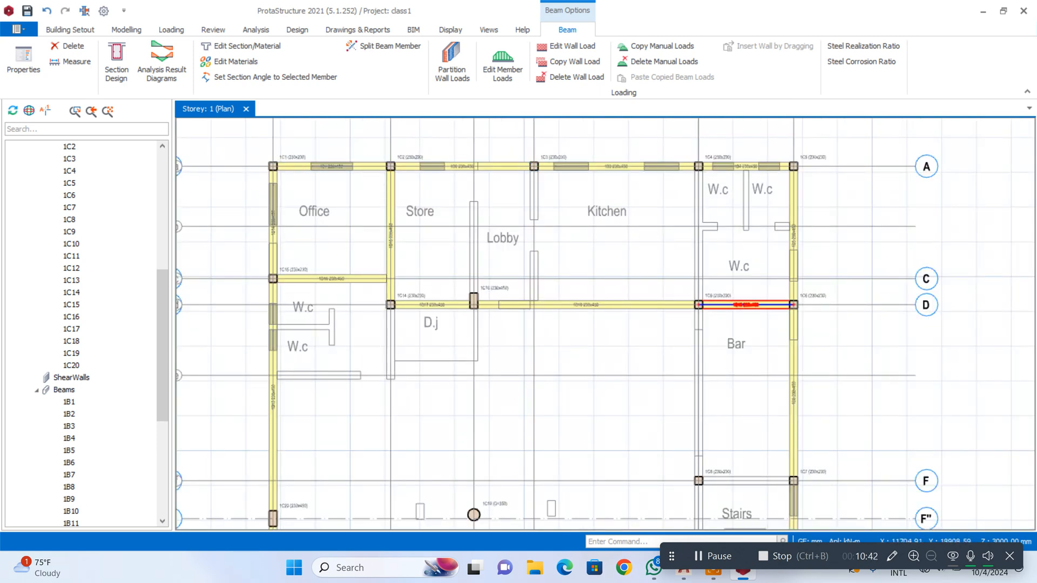
{"action": "left_click", "coordinate": [622, 307]}
{"action": "key", "text": "Delete"}
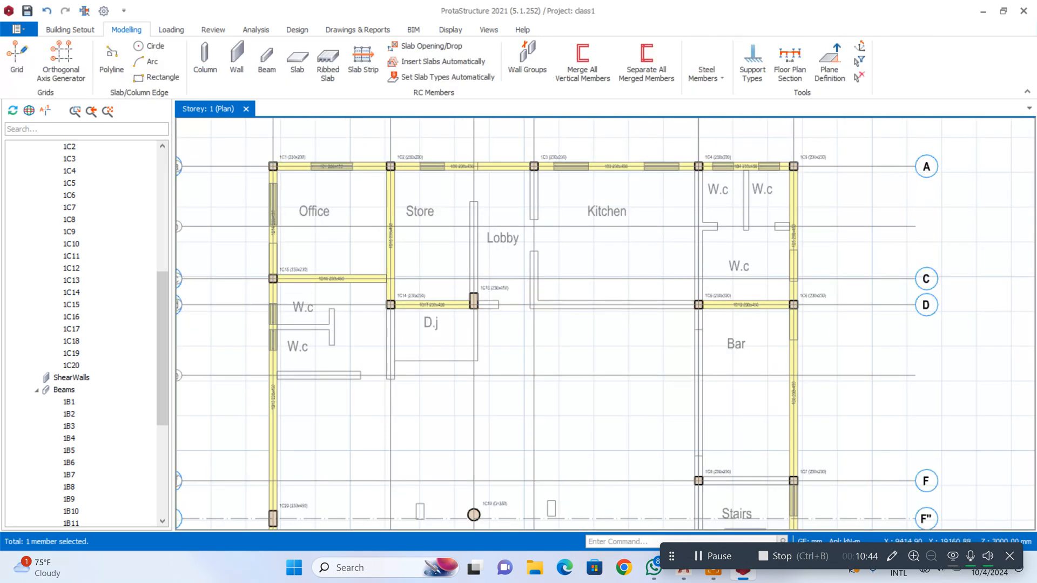
Reuse the 230 x 230 mm column at D-2 to place a matching column at the D-4 intersection
{"action": "scroll", "coordinate": [470, 292], "scroll_direction": "up", "scroll_amount": 3}
{"action": "left_click", "coordinate": [331, 314]}
{"action": "right_click", "coordinate": [383, 298]}
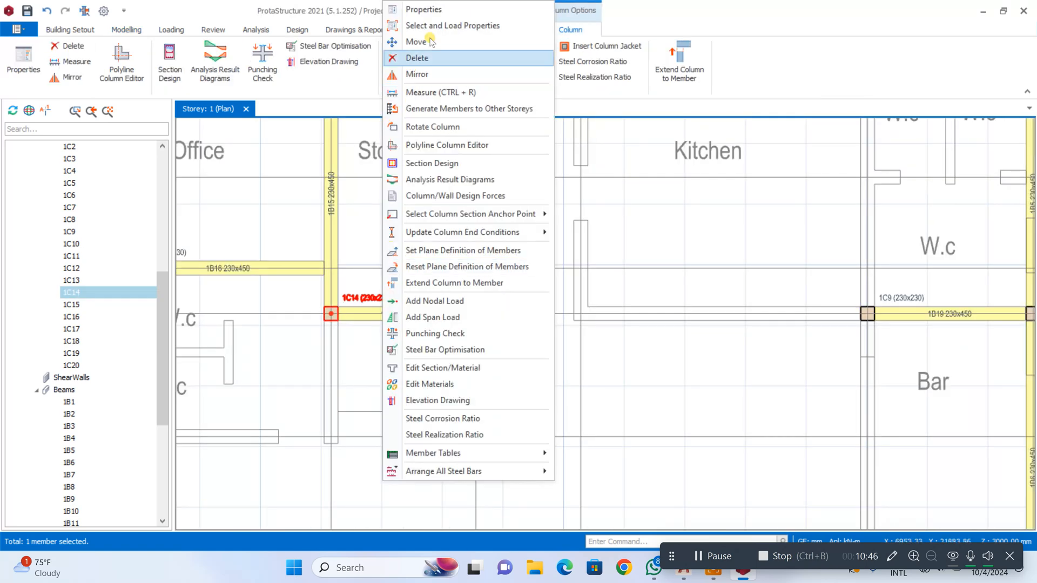
{"action": "left_click", "coordinate": [423, 9]}
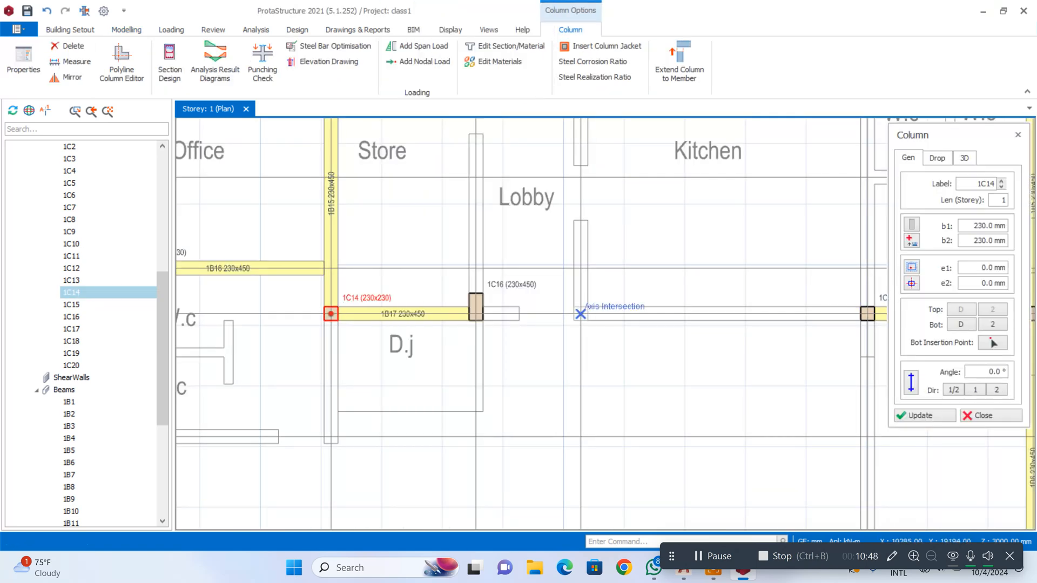
{"action": "left_click", "coordinate": [581, 314]}
{"action": "scroll", "coordinate": [493, 324], "scroll_direction": "down", "scroll_amount": 4}
{"action": "key", "text": "Escape"}
Reuse the 230 x 450 mm beam at D/2-3 to add beams on axis 4 from A to D and on axis D from 3 to 5
{"action": "scroll", "coordinate": [449, 306], "scroll_direction": "up", "scroll_amount": 3}
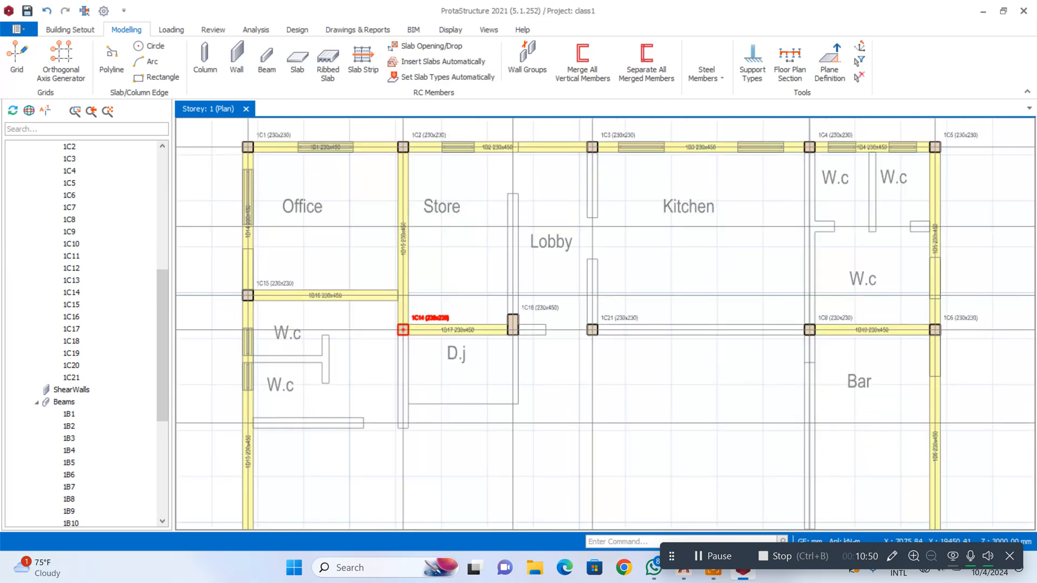
{"action": "left_click", "coordinate": [444, 330]}
{"action": "right_click", "coordinate": [444, 330]}
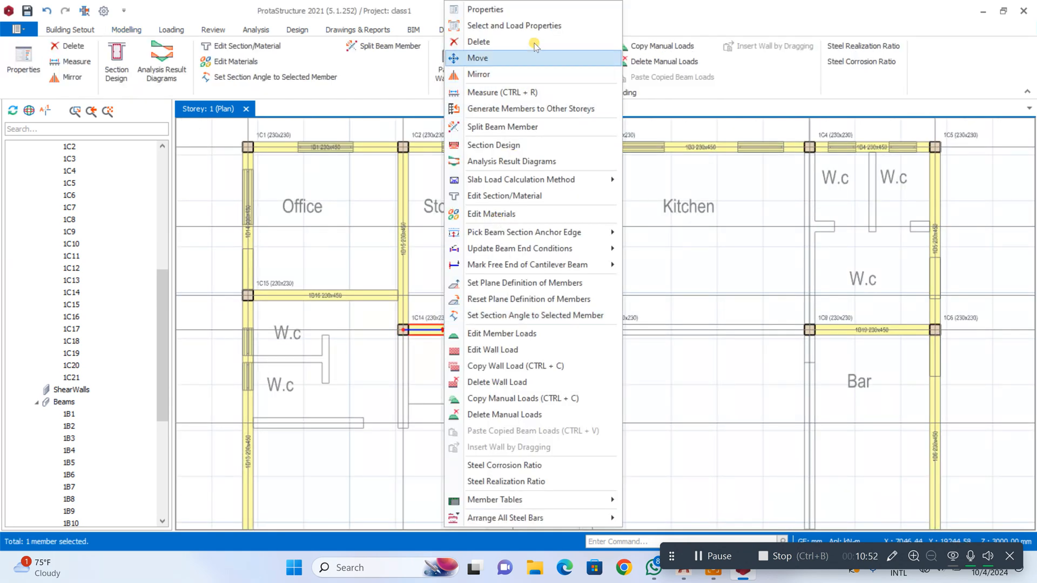
{"action": "left_click", "coordinate": [526, 12]}
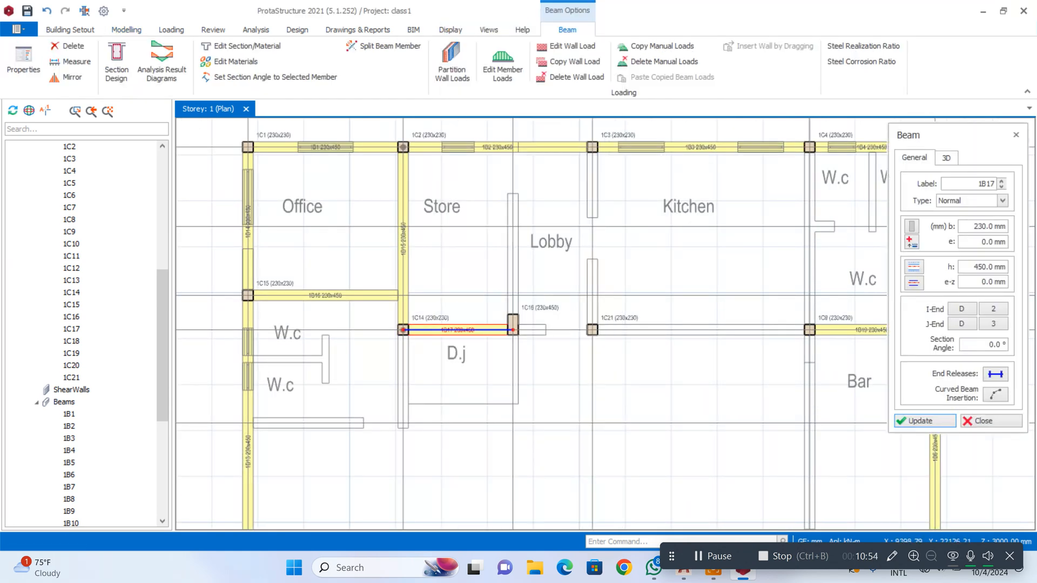
{"action": "left_click", "coordinate": [592, 147]}
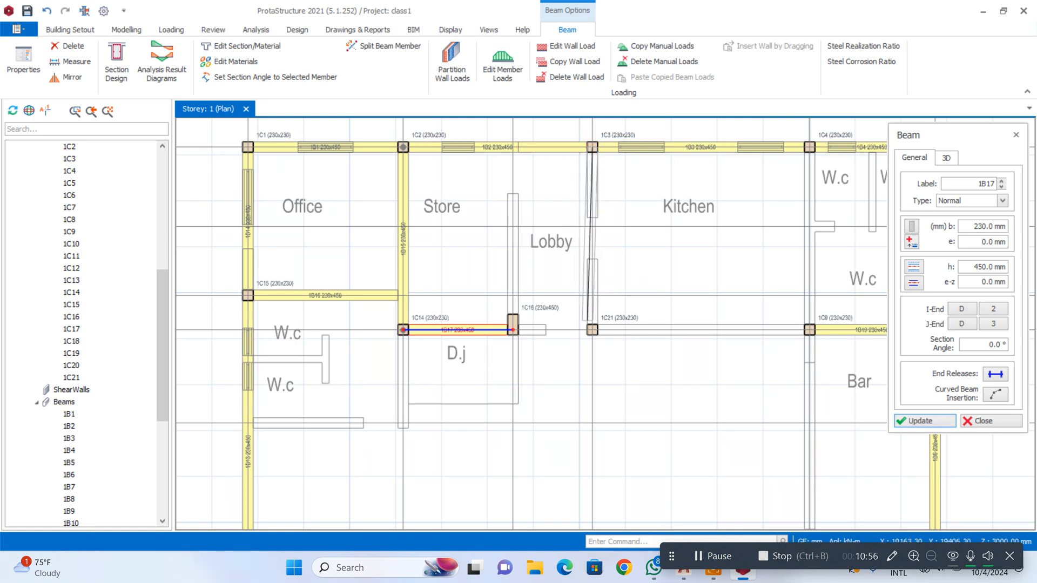
{"action": "left_click", "coordinate": [592, 330]}
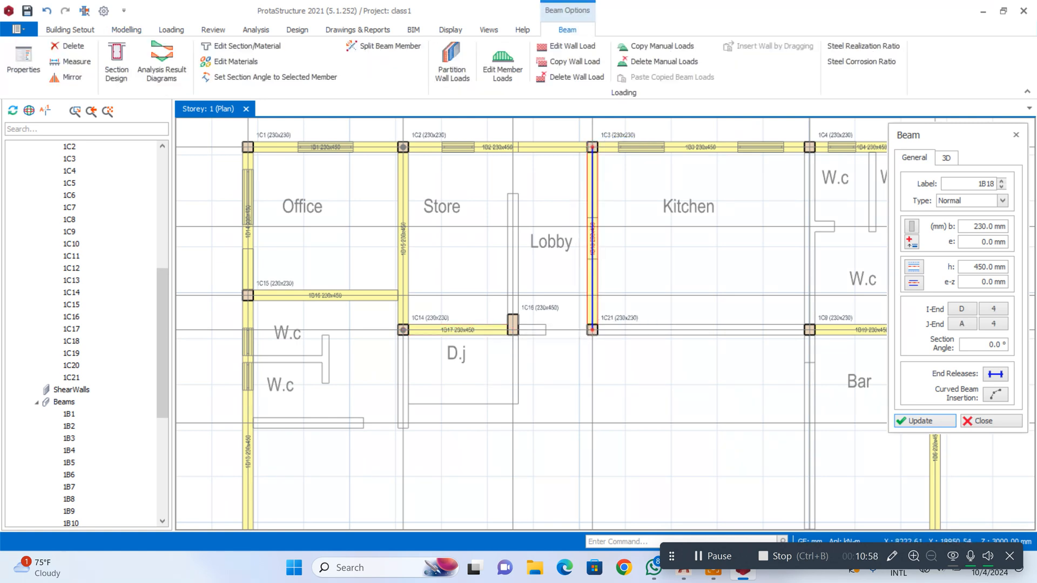
{"action": "left_click", "coordinate": [512, 330]}
{"action": "left_click", "coordinate": [810, 330]}
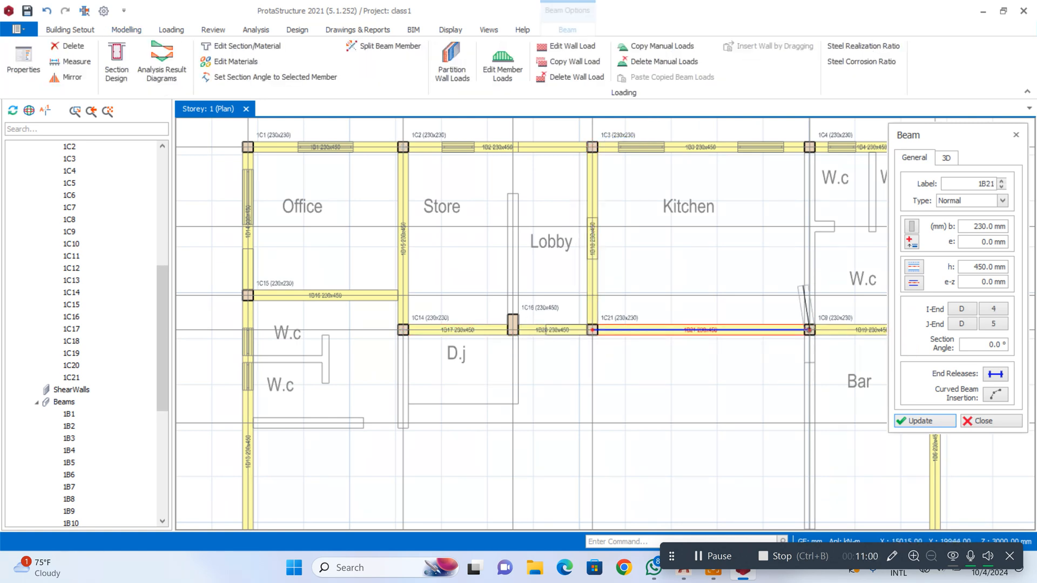
Add 230 x 450 mm beams along axis 5 from axis A to axis G
{"action": "left_click", "coordinate": [811, 151]}
{"action": "scroll", "coordinate": [777, 161], "scroll_direction": "down", "scroll_amount": 3}
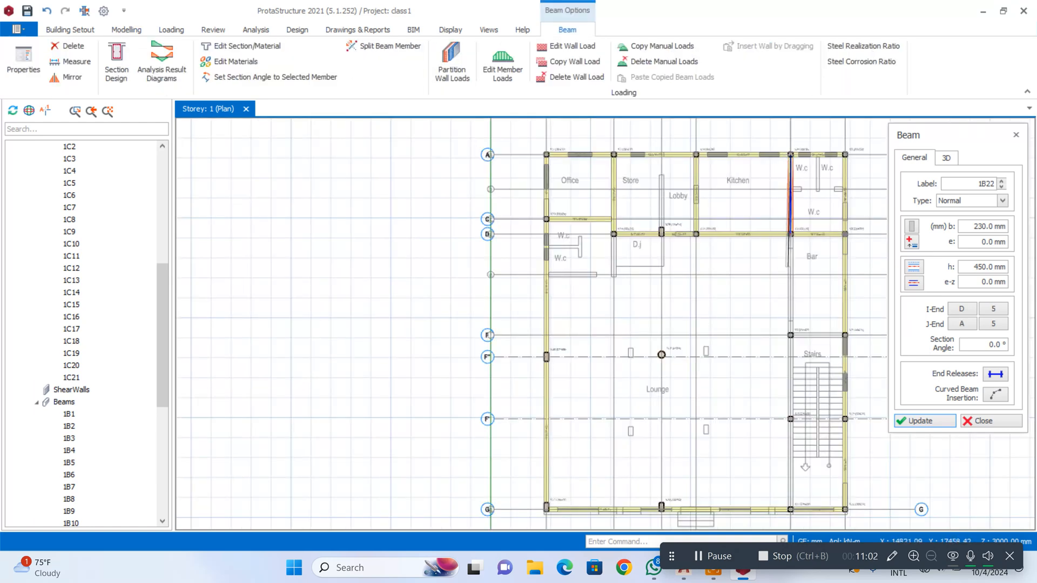
{"action": "scroll", "coordinate": [795, 258], "scroll_direction": "down", "scroll_amount": 4}
{"action": "scroll", "coordinate": [798, 382], "scroll_direction": "up", "scroll_amount": 3}
{"action": "scroll", "coordinate": [711, 352], "scroll_direction": "up", "scroll_amount": 3}
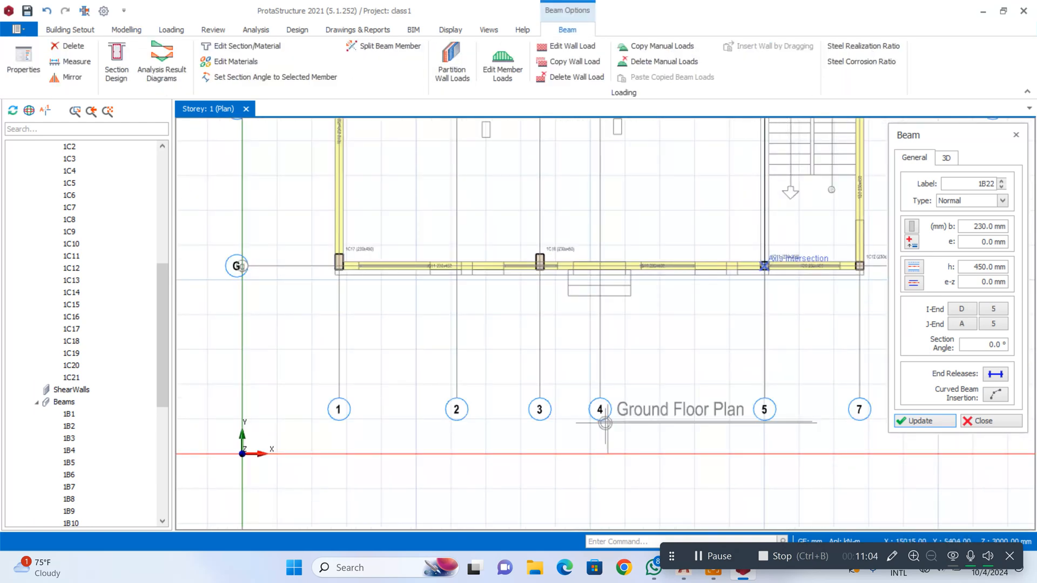
{"action": "left_click", "coordinate": [765, 266]}
Set the beam depth to 600 mm and add 230 x 600 mm beams along axis 3 from D to G
{"action": "scroll", "coordinate": [757, 296], "scroll_direction": "down", "scroll_amount": 4}
{"action": "scroll", "coordinate": [777, 203], "scroll_direction": "up", "scroll_amount": 2}
{"action": "scroll", "coordinate": [698, 318], "scroll_direction": "down", "scroll_amount": 2}
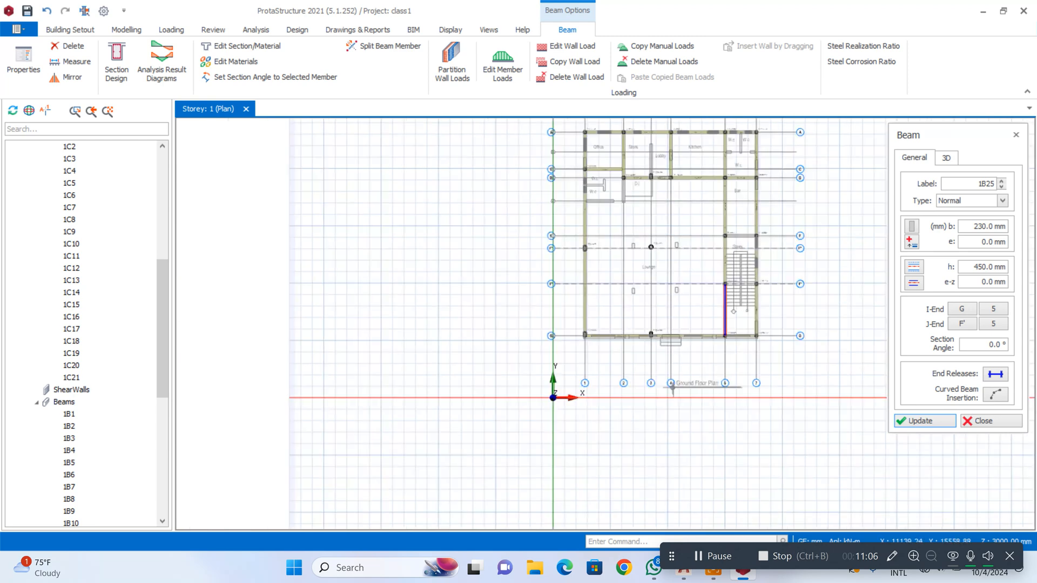
{"action": "scroll", "coordinate": [659, 185], "scroll_direction": "up", "scroll_amount": 2}
{"action": "scroll", "coordinate": [663, 200], "scroll_direction": "up", "scroll_amount": 2}
{"action": "scroll", "coordinate": [648, 159], "scroll_direction": "down", "scroll_amount": 2}
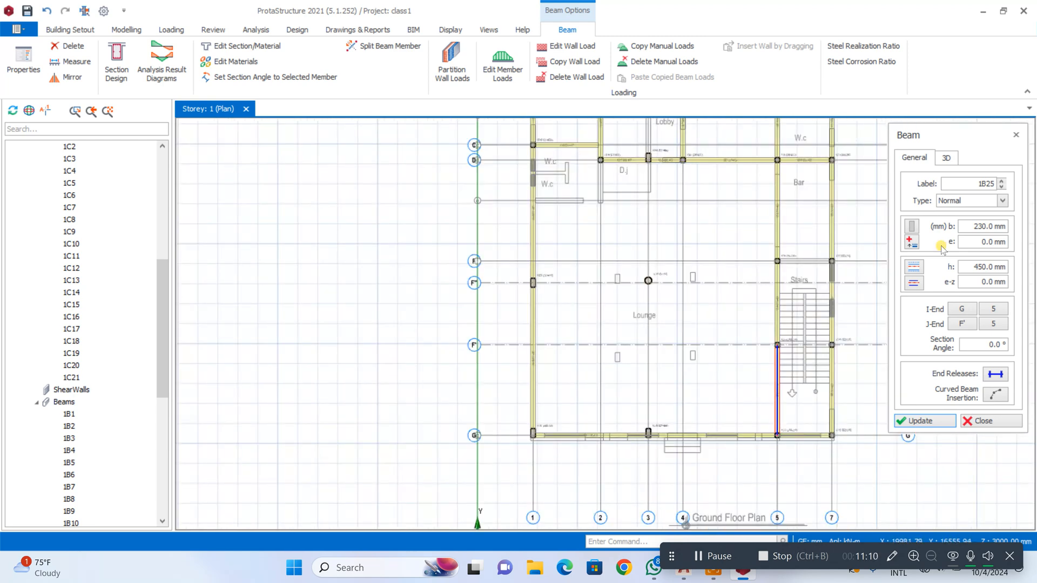
{"action": "left_click", "coordinate": [972, 265]}
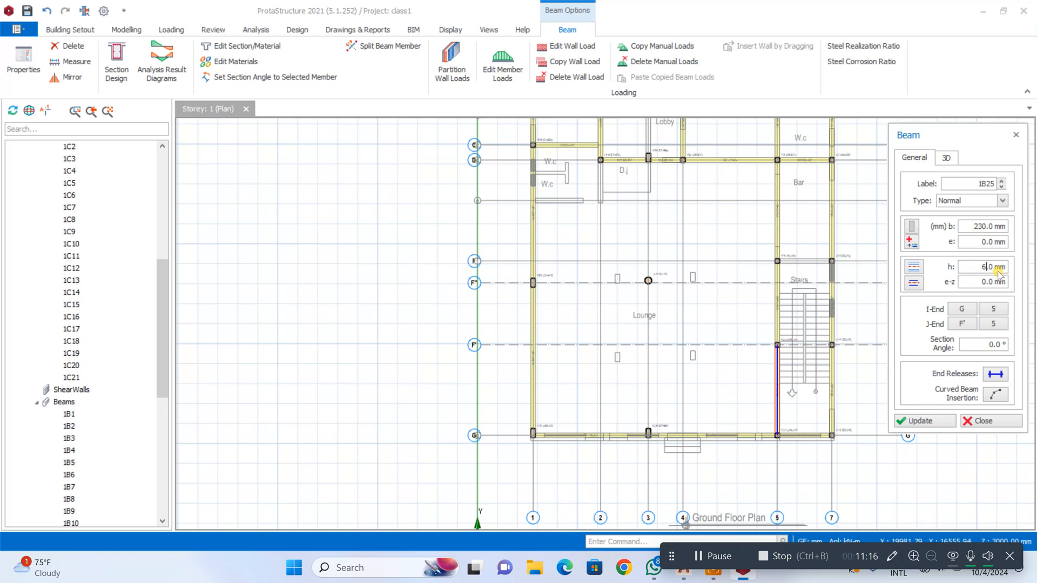
{"action": "scroll", "coordinate": [678, 155], "scroll_direction": "up", "scroll_amount": 2}
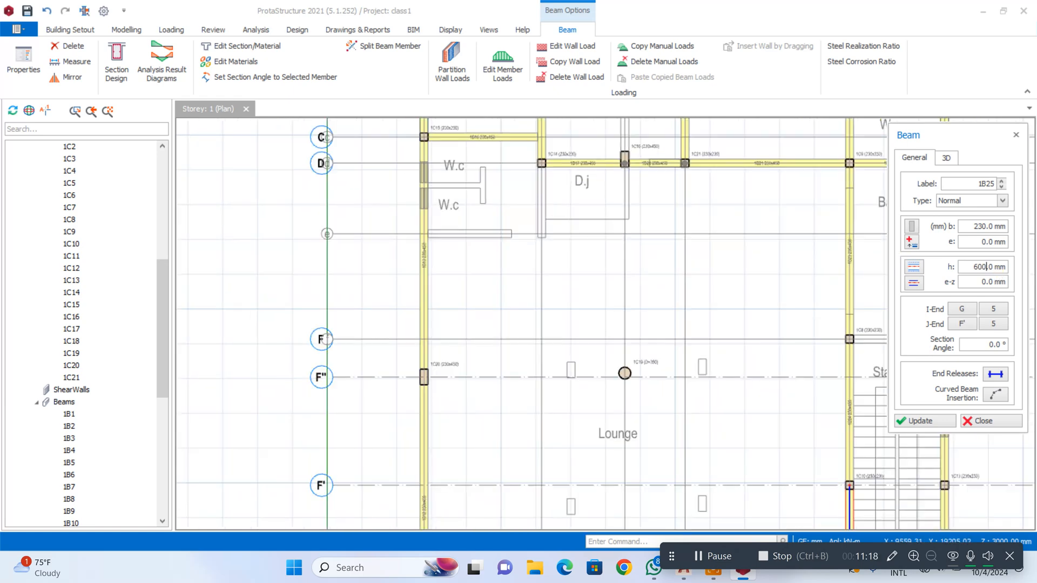
{"action": "scroll", "coordinate": [624, 162], "scroll_direction": "down", "scroll_amount": 3}
{"action": "scroll", "coordinate": [687, 320], "scroll_direction": "up", "scroll_amount": 4}
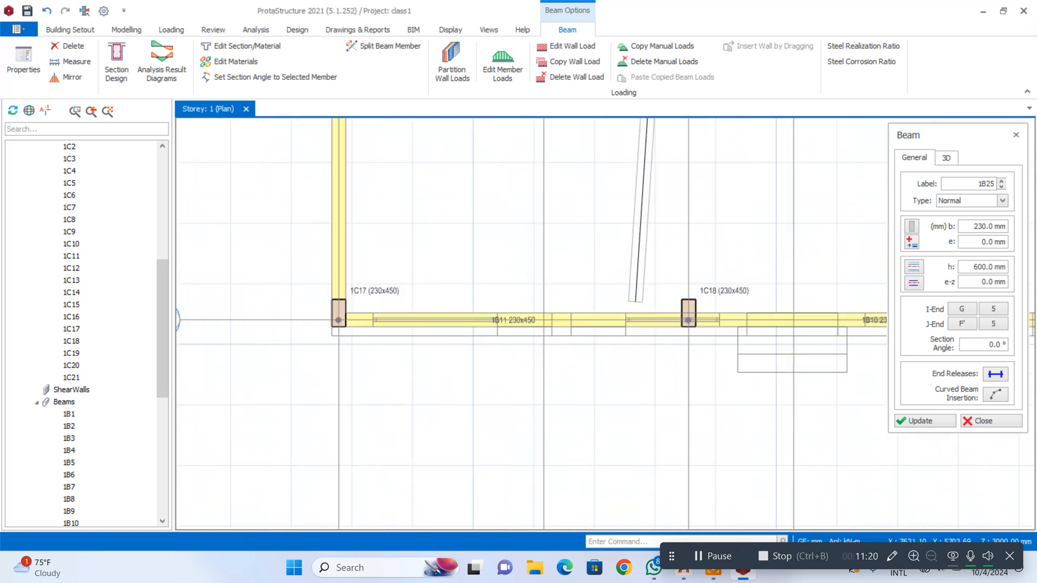
{"action": "left_click", "coordinate": [688, 319]}
{"action": "scroll", "coordinate": [671, 376], "scroll_direction": "down", "scroll_amount": 7}
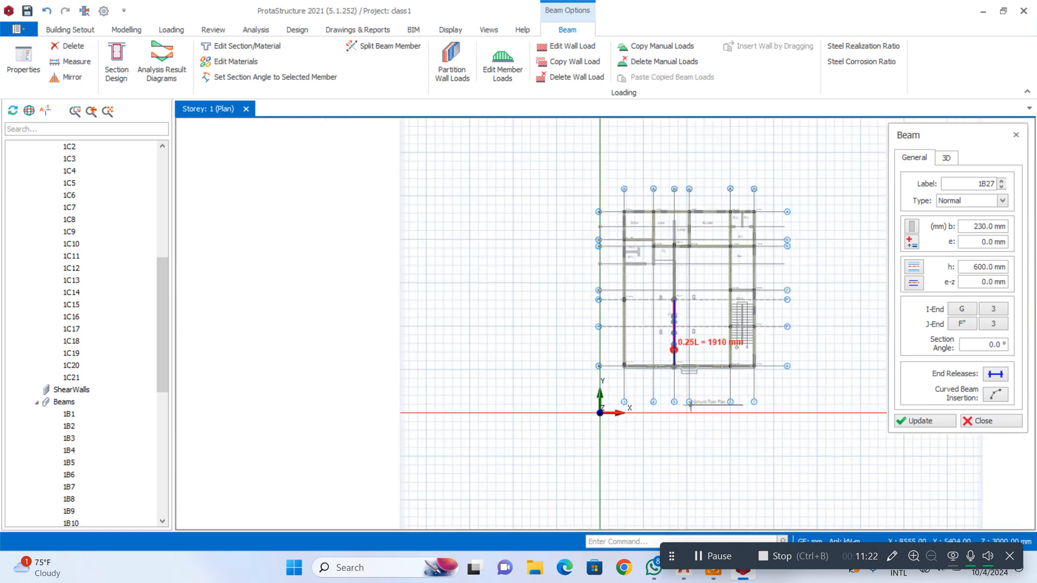
Add 230 x 600 mm beams along axis F" from axis 1 to axis 5, and end beam placement
{"action": "scroll", "coordinate": [701, 319], "scroll_direction": "up", "scroll_amount": 2}
{"action": "scroll", "coordinate": [605, 278], "scroll_direction": "up", "scroll_amount": 2}
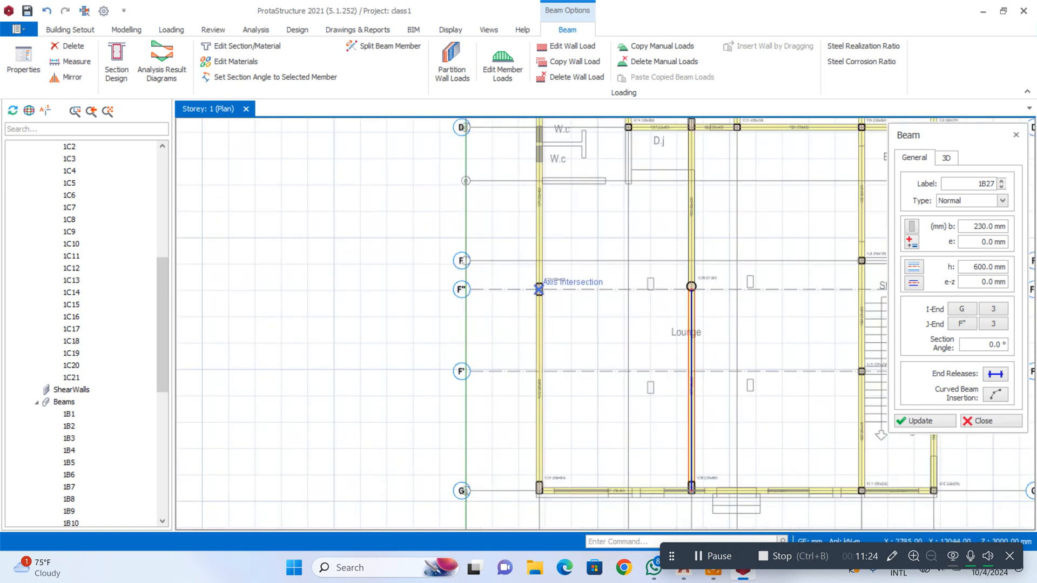
{"action": "left_click", "coordinate": [539, 290]}
{"action": "left_click", "coordinate": [862, 290]}
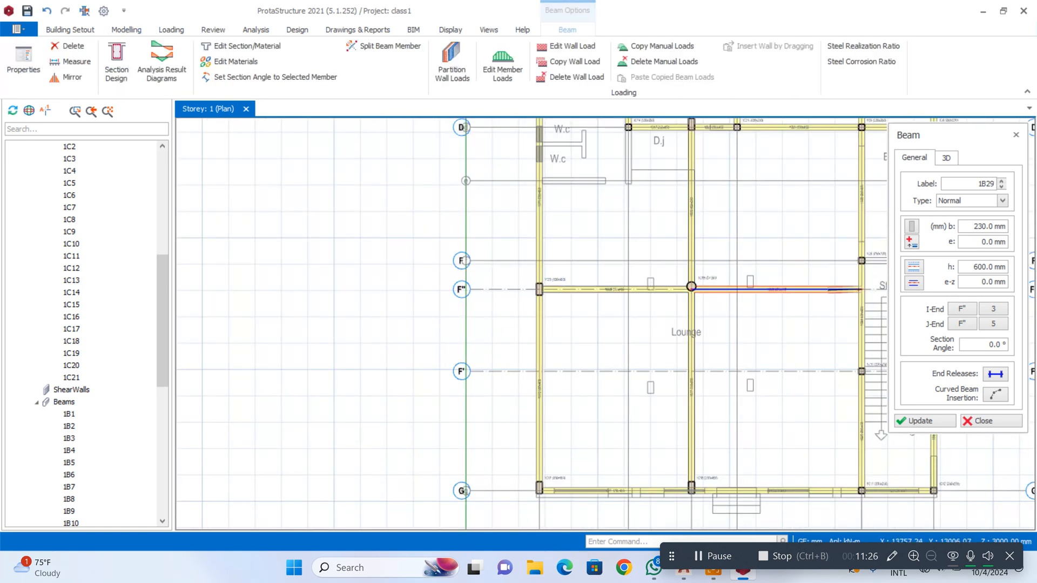
{"action": "scroll", "coordinate": [674, 317], "scroll_direction": "down", "scroll_amount": 2}
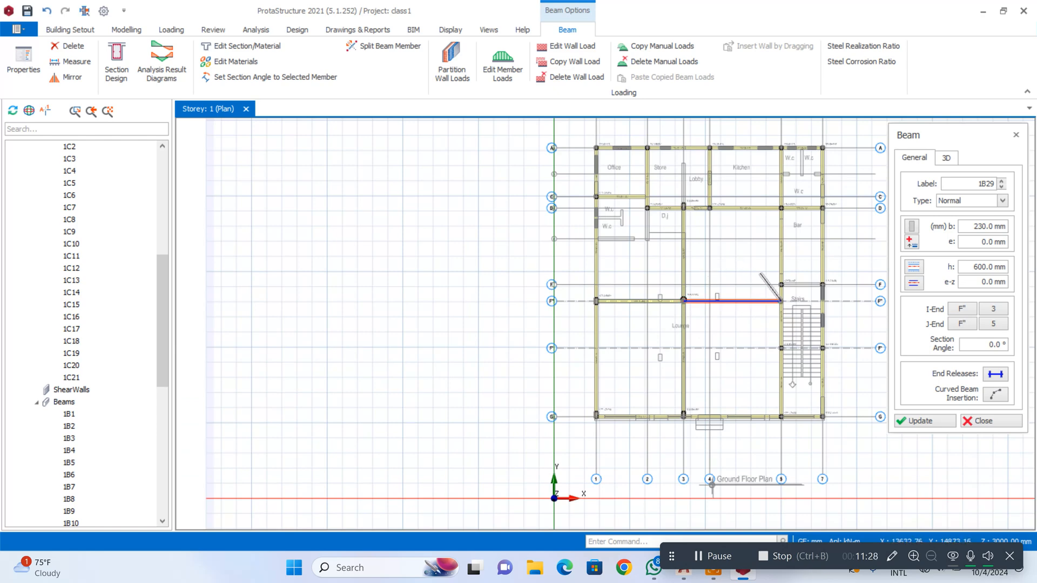
{"action": "scroll", "coordinate": [668, 212], "scroll_direction": "up", "scroll_amount": 3}
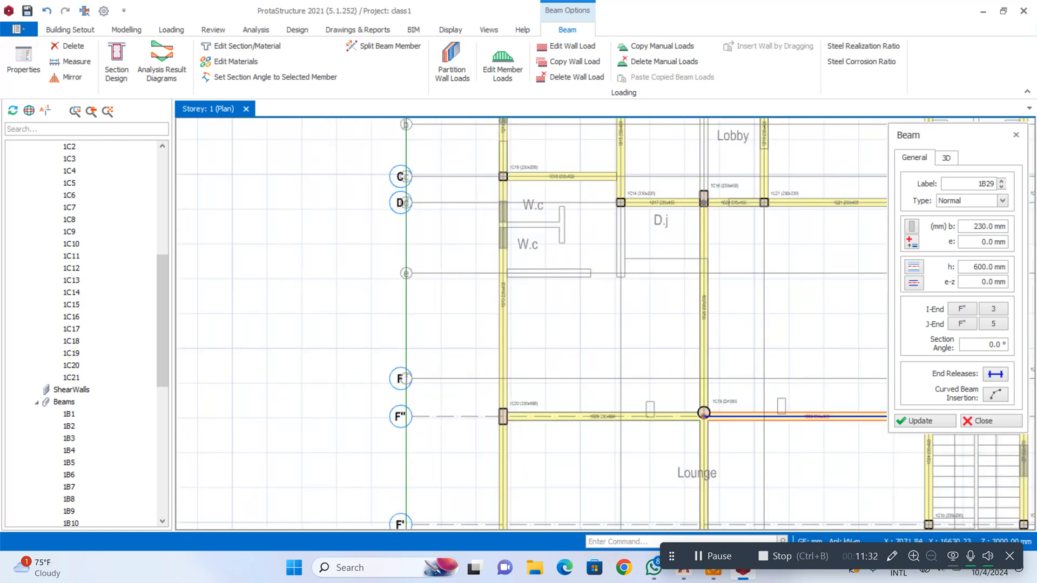
{"action": "scroll", "coordinate": [654, 292], "scroll_direction": "down", "scroll_amount": 2}
{"action": "key", "text": "Escape"}
Select the beam on axis C between axes 1 and 2 and open its available commands
{"action": "scroll", "coordinate": [617, 220], "scroll_direction": "up", "scroll_amount": 2}
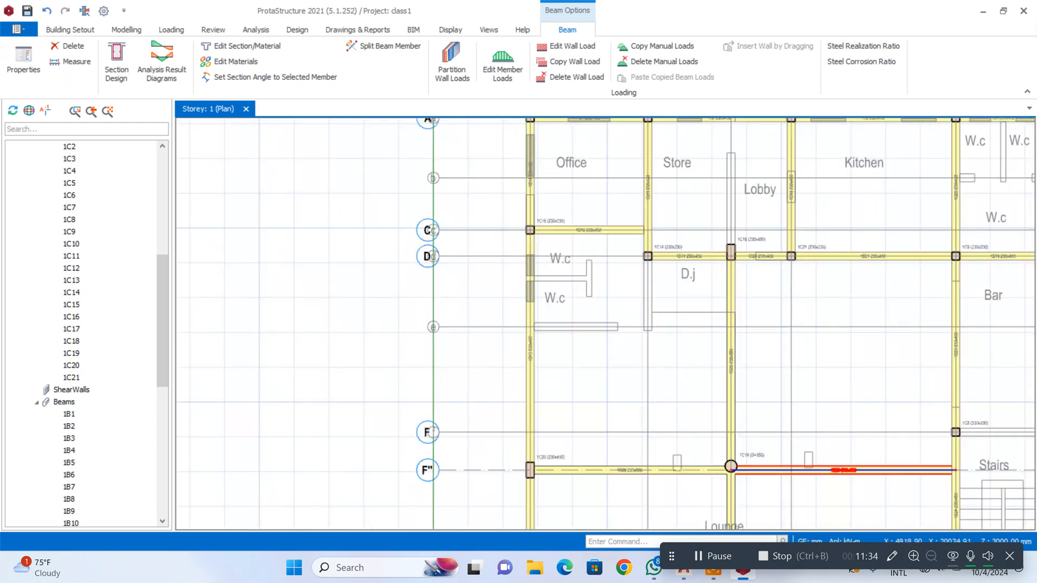
{"action": "scroll", "coordinate": [594, 237], "scroll_direction": "down", "scroll_amount": 2}
{"action": "scroll", "coordinate": [594, 237], "scroll_direction": "up", "scroll_amount": 4}
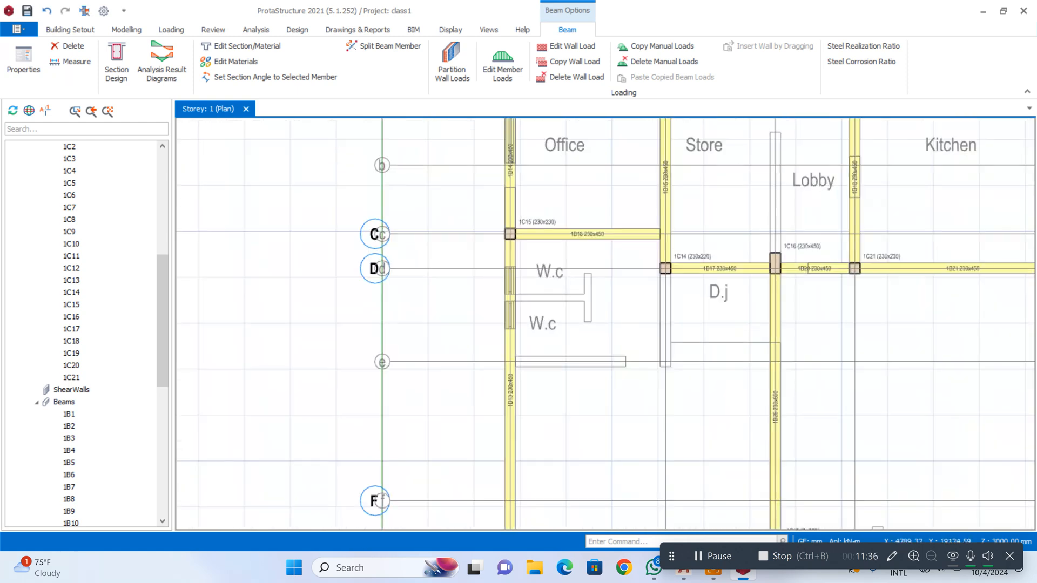
{"action": "right_click", "coordinate": [595, 222]}
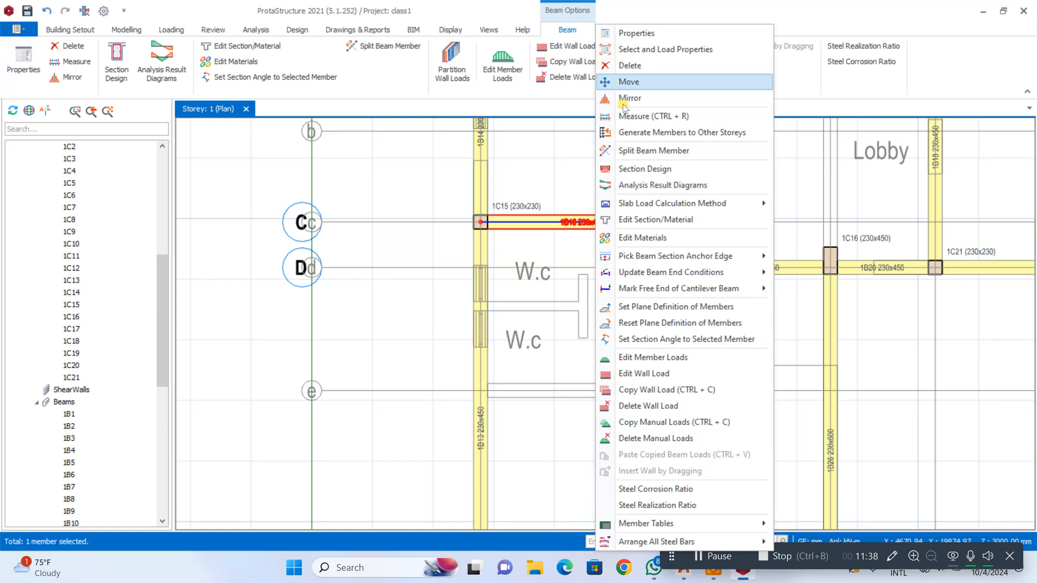
Insert a 230x450 mm beam along axis D between axes 1 and 2, reusing the properties of the beam on axis C
{"action": "left_click", "coordinate": [637, 33]}
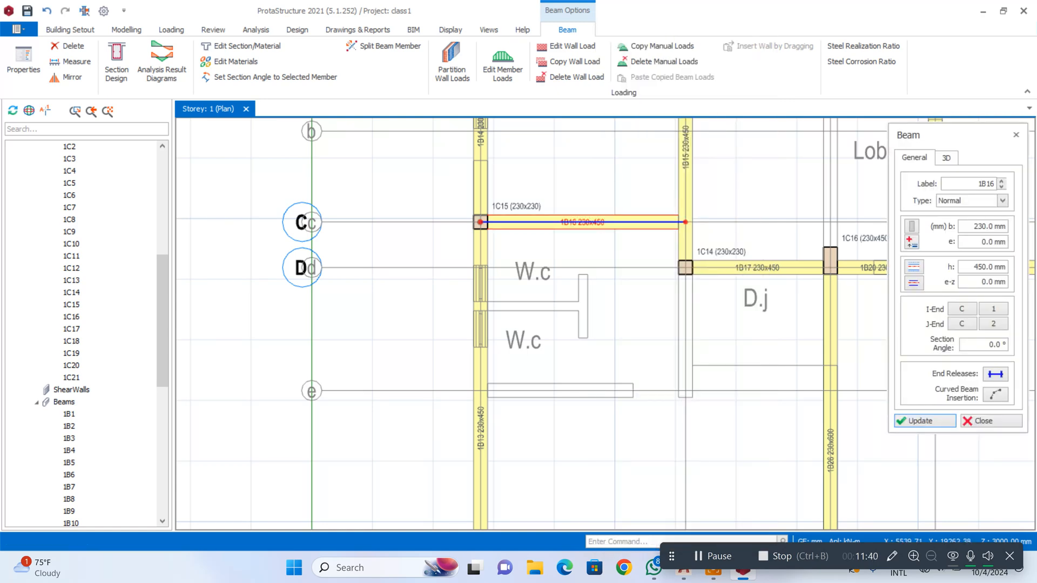
{"action": "left_click", "coordinate": [488, 269]}
{"action": "scroll", "coordinate": [503, 300], "scroll_direction": "down", "scroll_amount": 2}
{"action": "scroll", "coordinate": [531, 260], "scroll_direction": "up", "scroll_amount": 2}
{"action": "key", "text": "Escape"}
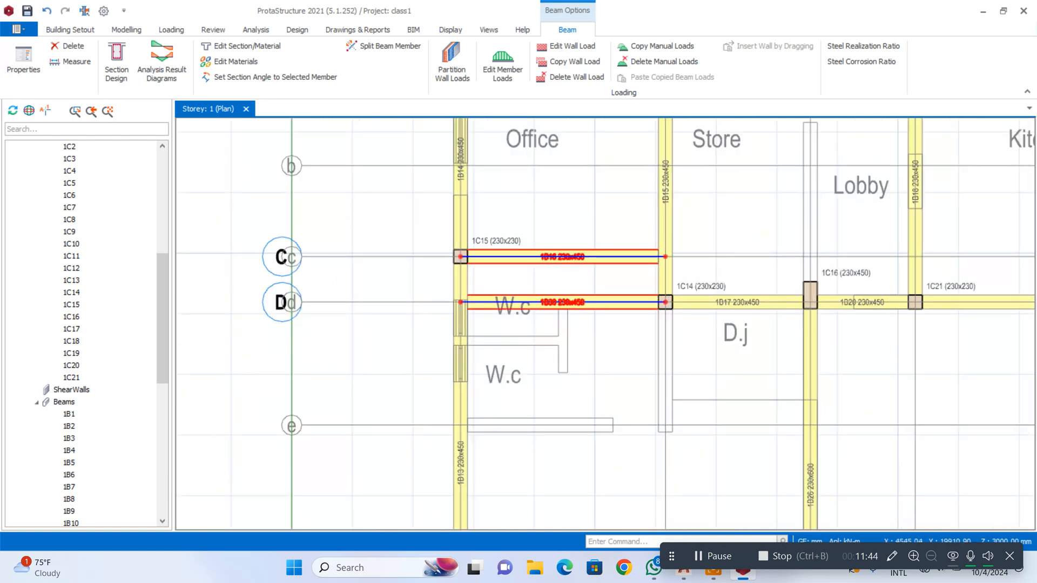
Delete the beam along axis C between axes 1 and 2, below the Office
{"action": "left_click", "coordinate": [566, 258]}
{"action": "key", "text": "Delete"}
{"action": "scroll", "coordinate": [567, 216], "scroll_direction": "down", "scroll_amount": 5}
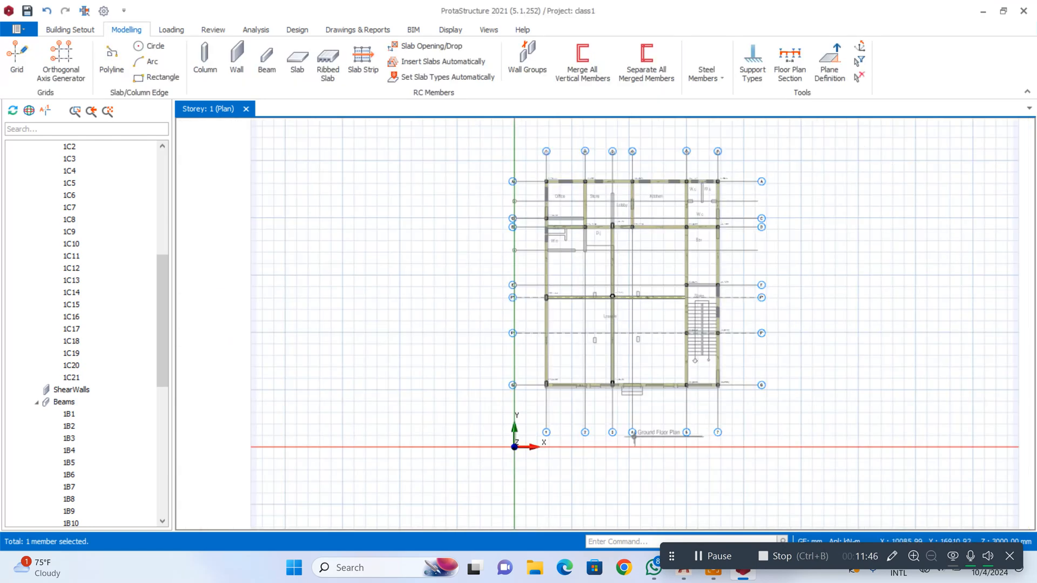
Start a new slab with the Beam Region insertion method and set its thickness to 150 mm
{"action": "scroll", "coordinate": [631, 254], "scroll_direction": "up", "scroll_amount": 3}
{"action": "scroll", "coordinate": [640, 276], "scroll_direction": "down", "scroll_amount": 1}
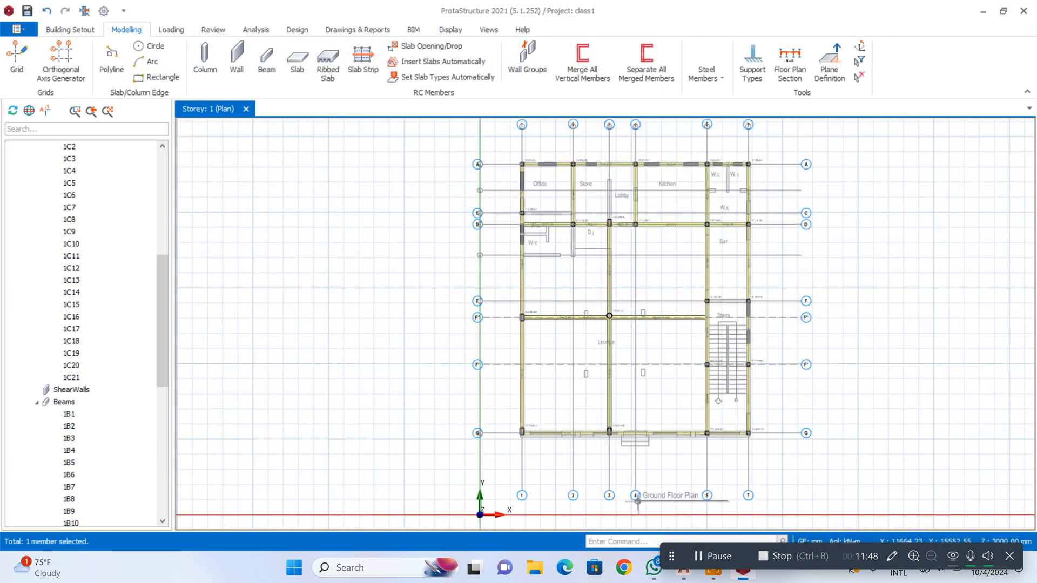
{"action": "scroll", "coordinate": [671, 287], "scroll_direction": "up", "scroll_amount": 2}
{"action": "scroll", "coordinate": [740, 236], "scroll_direction": "down", "scroll_amount": 3}
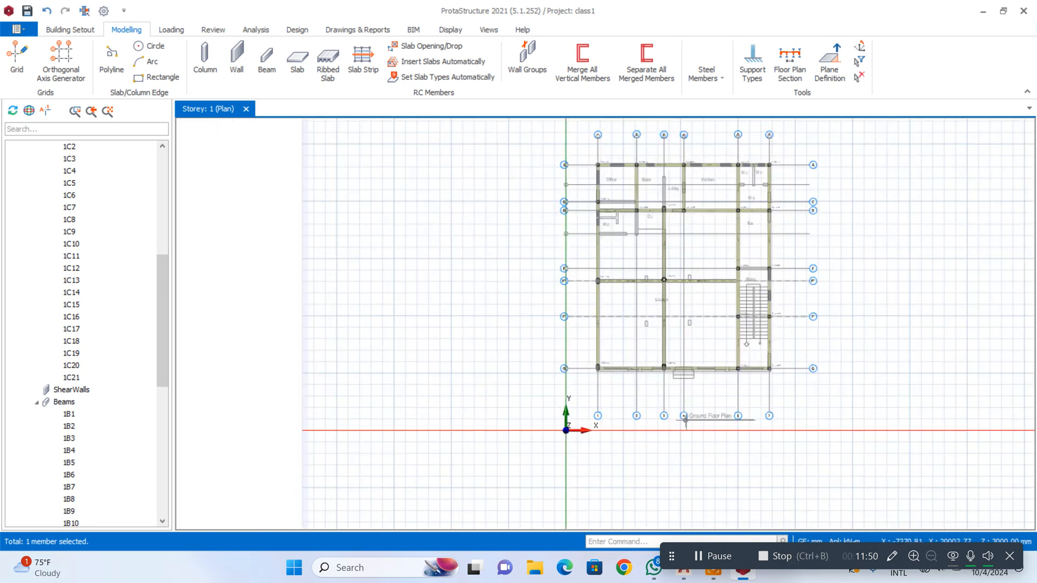
{"action": "left_click", "coordinate": [297, 60]}
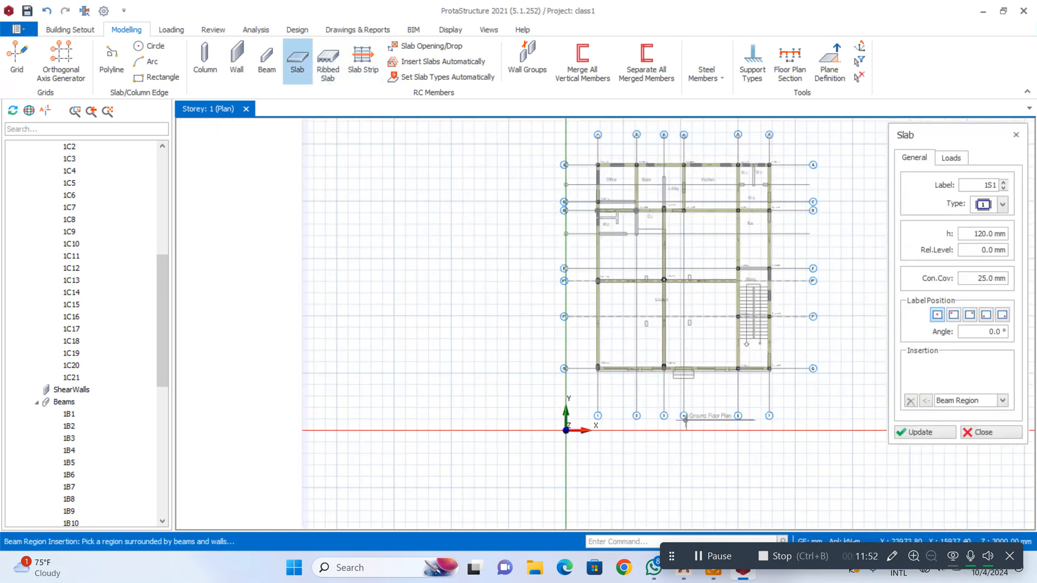
{"action": "left_click_drag", "start_coordinate": [968, 238], "coordinate": [985, 238]}
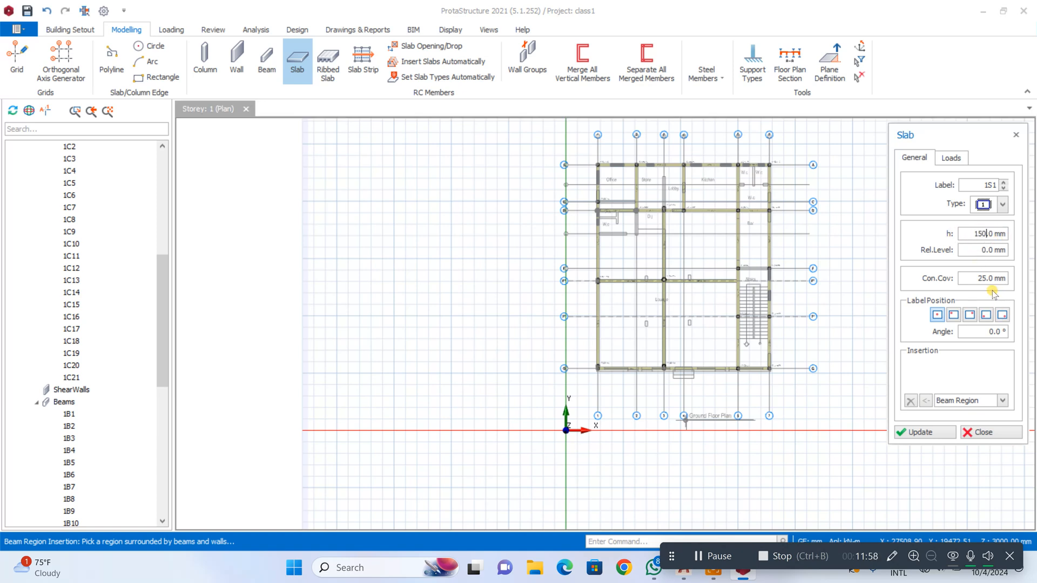
Define the slab loads with the Room dead load type and the 1.5 kN/m2 general domestic use imposed load
{"action": "left_click", "coordinate": [952, 163]}
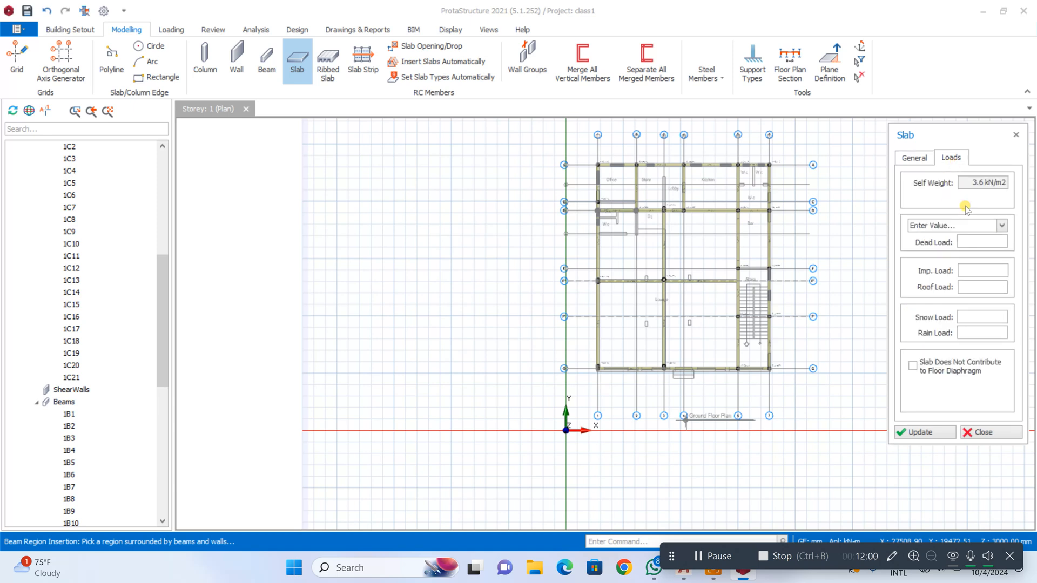
{"action": "left_click", "coordinate": [1002, 227]}
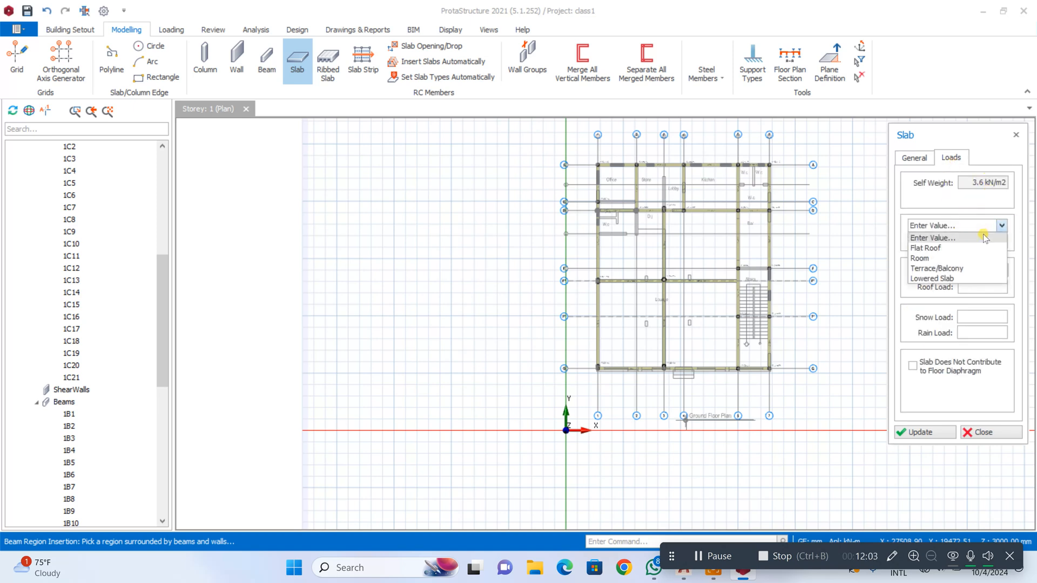
{"action": "left_click", "coordinate": [945, 261]}
{"action": "left_click", "coordinate": [968, 270]}
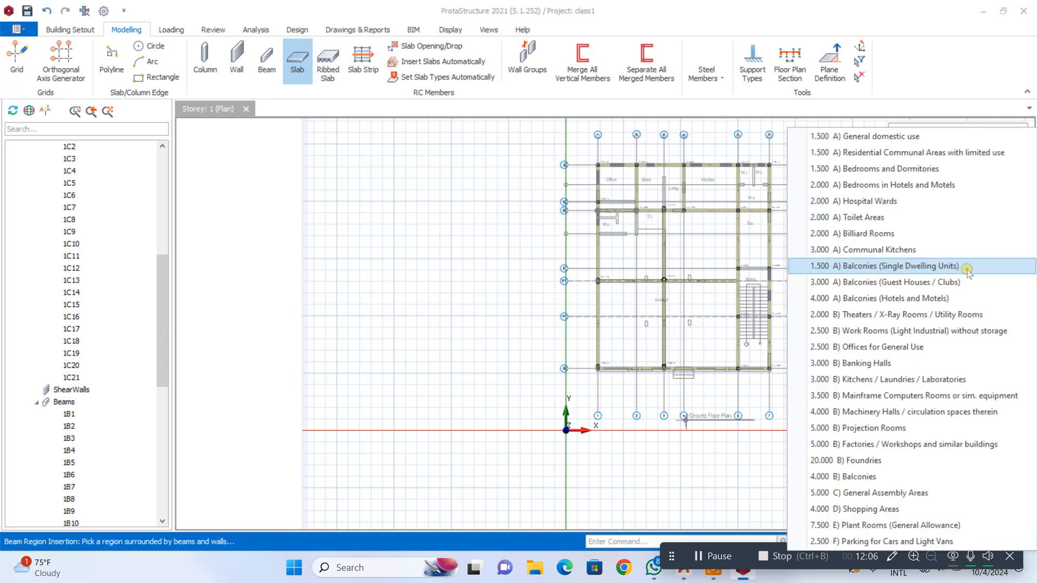
{"action": "left_click", "coordinate": [872, 135]}
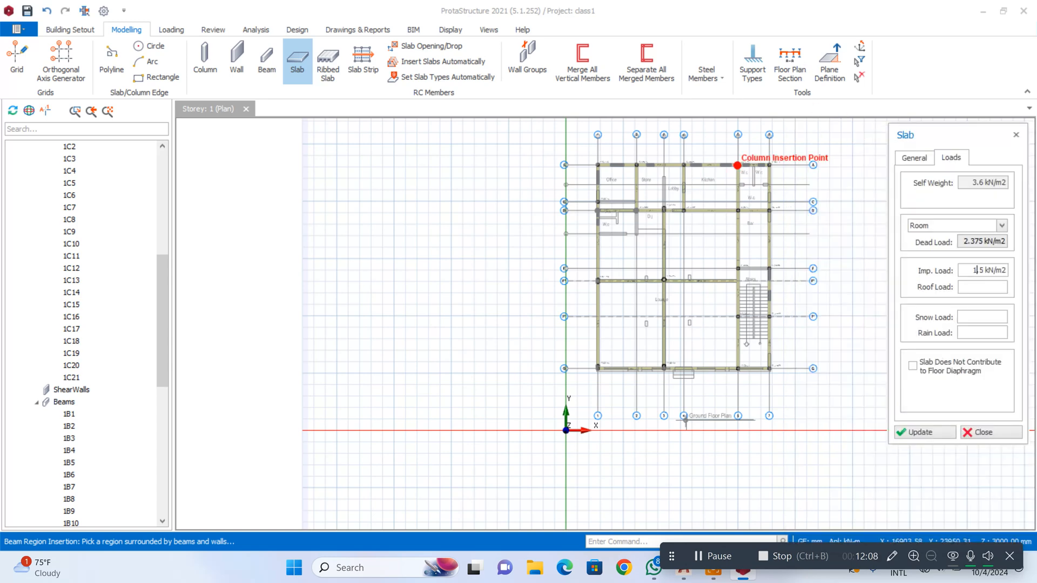
Insert slabs in the Office, Store/Lobby, Kitchen and W.c bays between axes A and D
{"action": "scroll", "coordinate": [622, 208], "scroll_direction": "up", "scroll_amount": 5}
{"action": "left_click", "coordinate": [625, 211]}
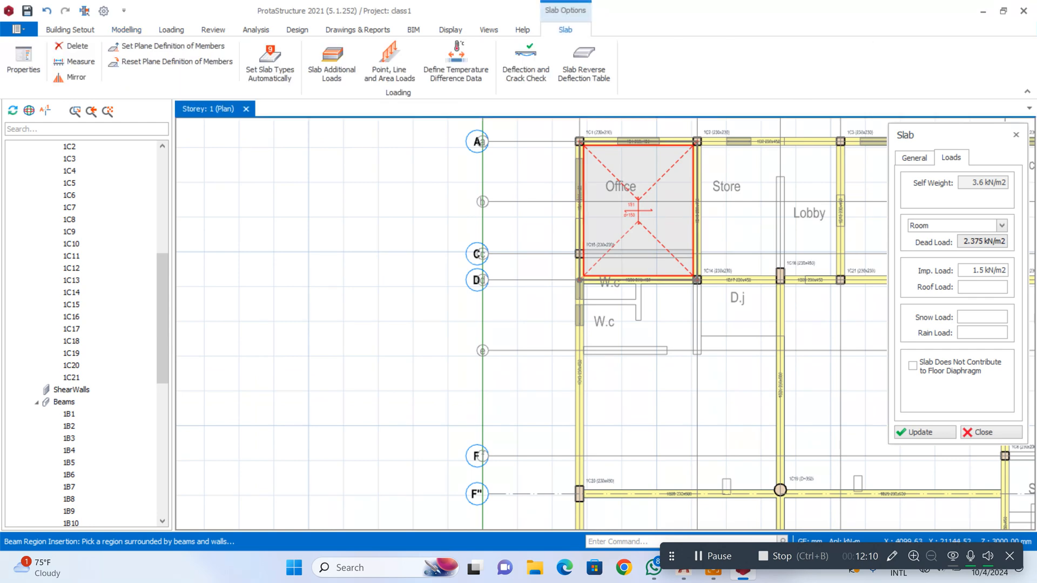
{"action": "scroll", "coordinate": [625, 212], "scroll_direction": "down", "scroll_amount": 5}
{"action": "scroll", "coordinate": [776, 211], "scroll_direction": "up", "scroll_amount": 2}
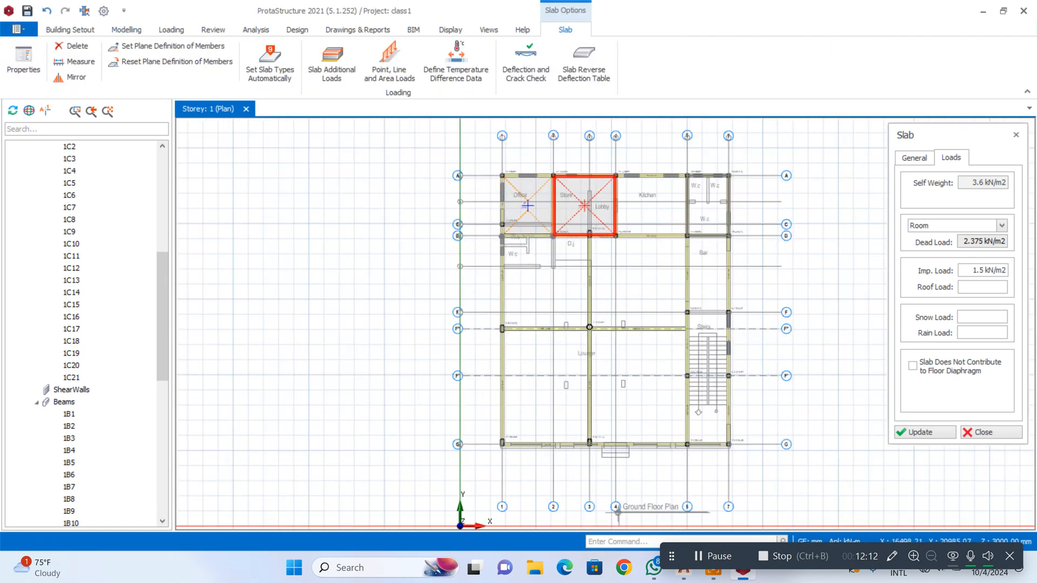
{"action": "left_click", "coordinate": [659, 208]}
{"action": "left_click", "coordinate": [716, 206]}
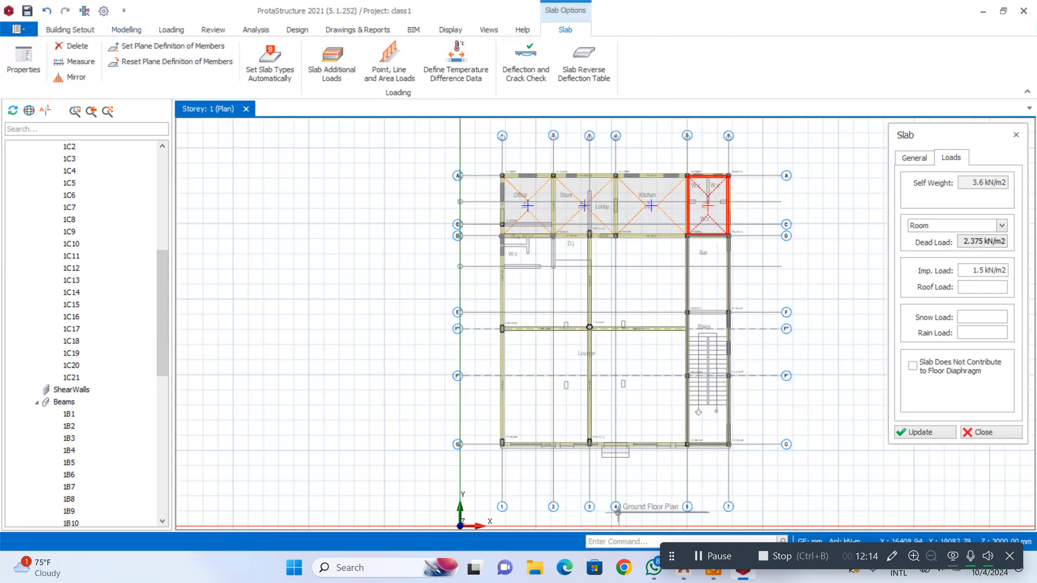
Try a single slab over the whole Bar and Stairs bay between axes D and G, and delete it
{"action": "left_click", "coordinate": [708, 341]}
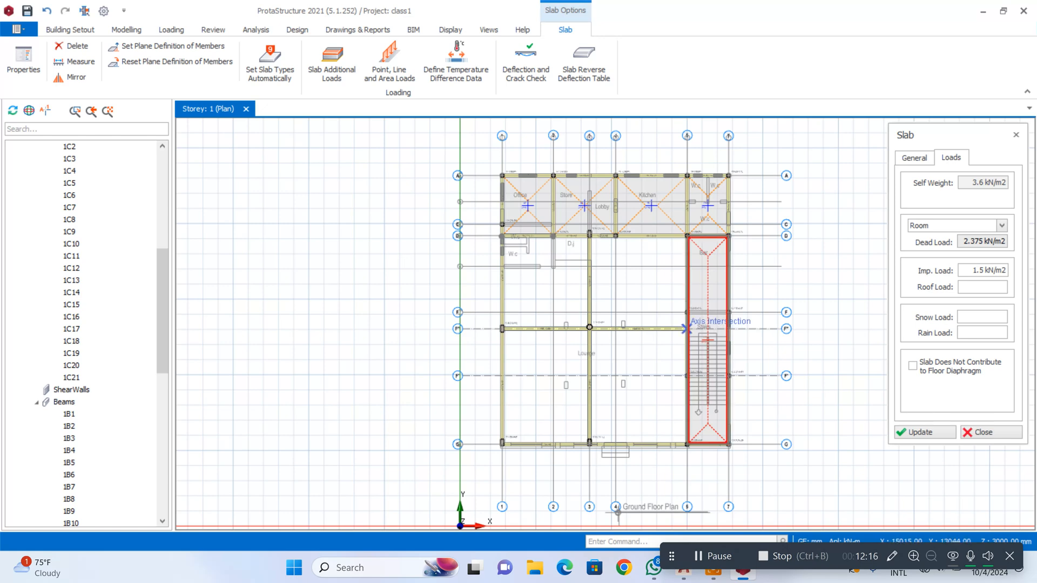
{"action": "key", "text": "Escape"}
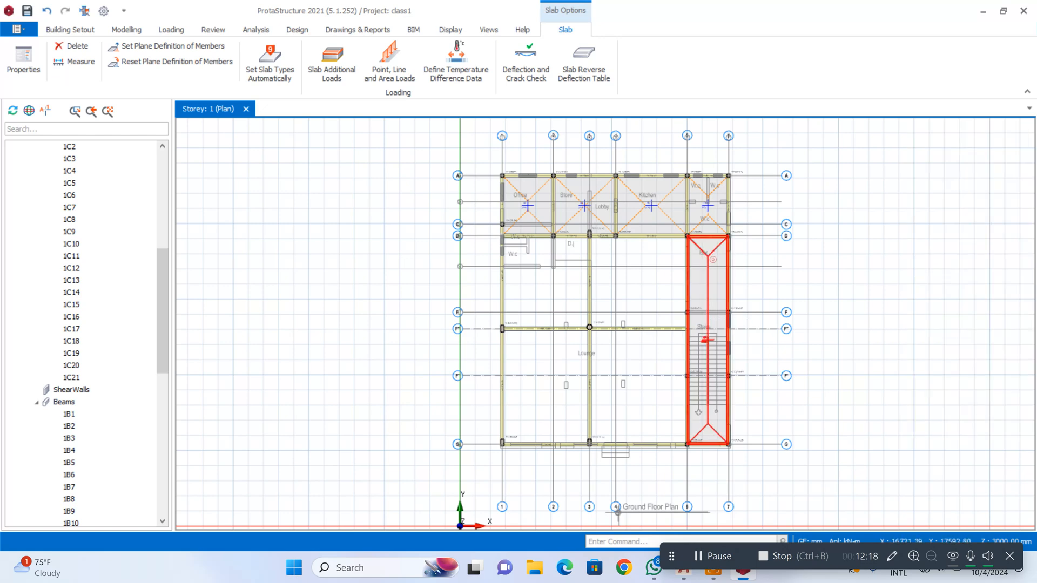
{"action": "key", "text": "Escape"}
{"action": "scroll", "coordinate": [723, 312], "scroll_direction": "up", "scroll_amount": 4}
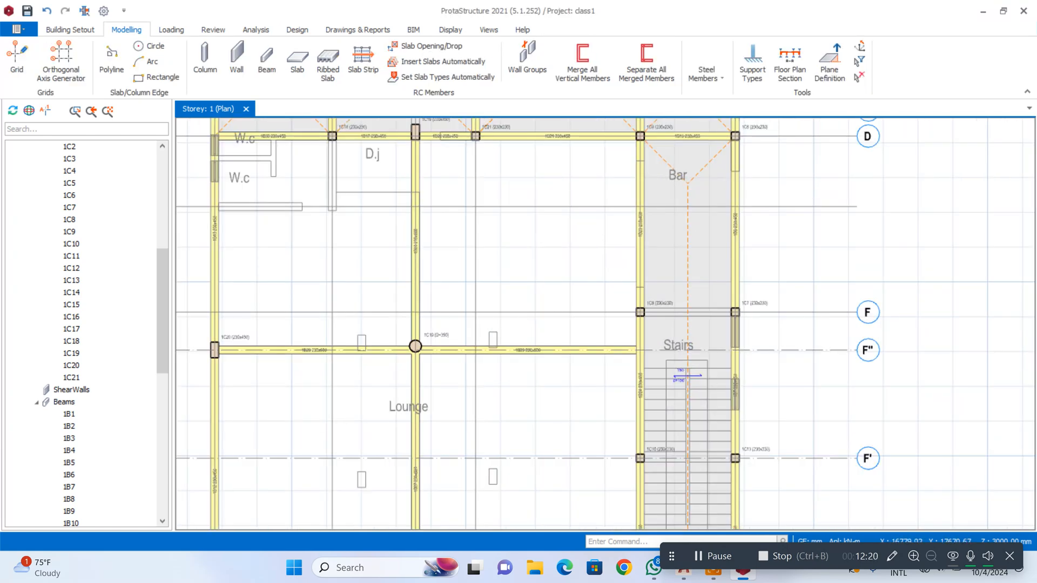
{"action": "left_click", "coordinate": [701, 169]}
{"action": "key", "text": "Delete"}
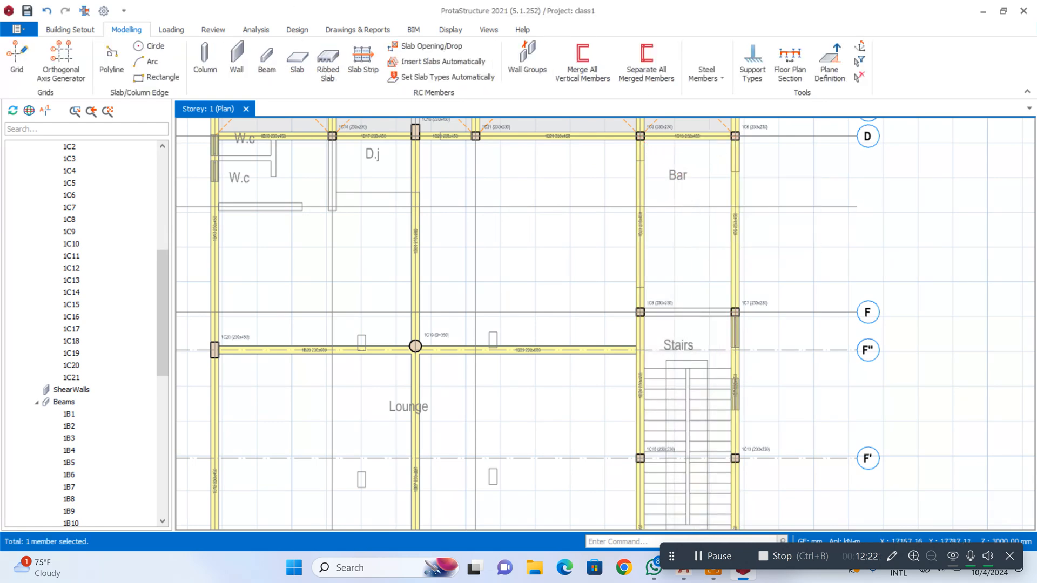
Insert a 230x450 mm beam along axis F between axes 5 and 7, reusing the properties of the beam beside the Bar on axis 7
{"action": "right_click", "coordinate": [735, 227]}
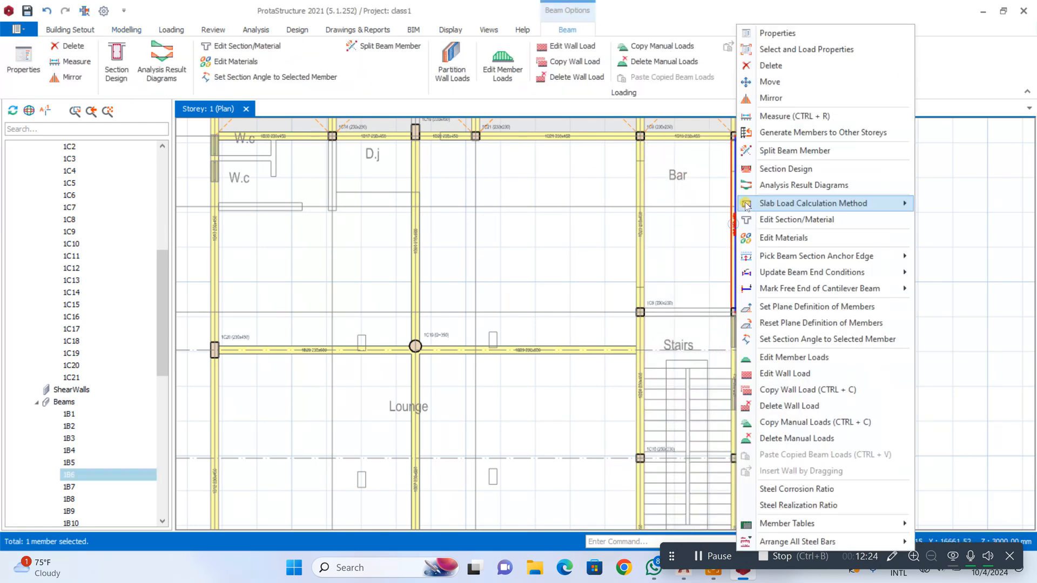
{"action": "left_click", "coordinate": [772, 34]}
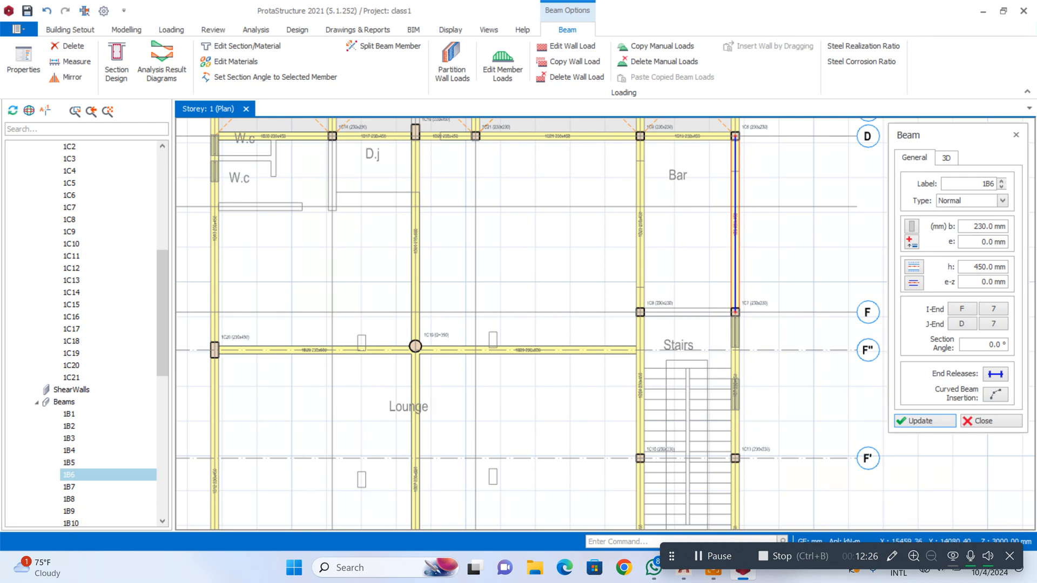
{"action": "left_click", "coordinate": [640, 312]}
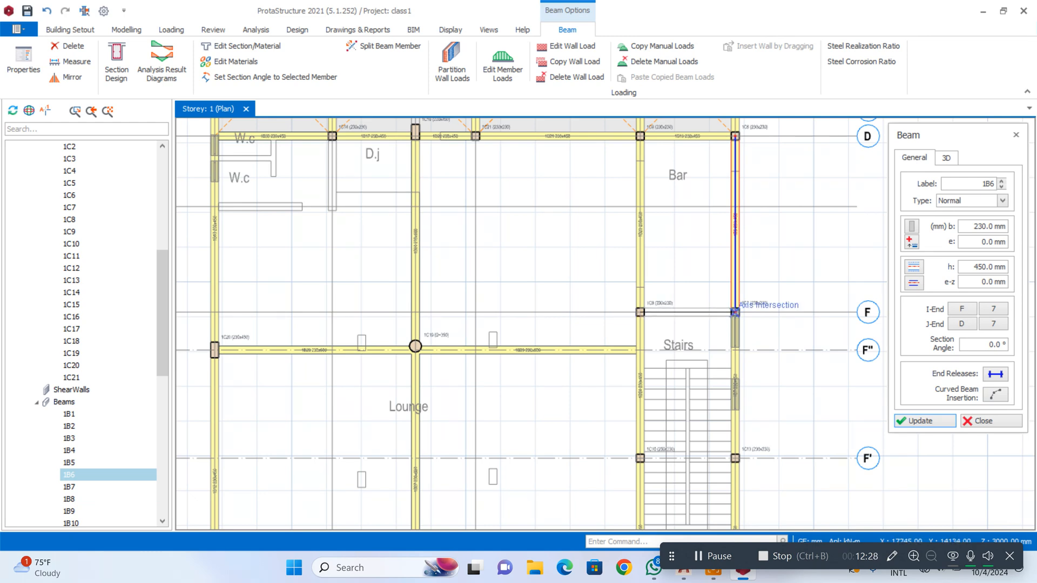
{"action": "left_click", "coordinate": [733, 313]}
{"action": "scroll", "coordinate": [662, 247], "scroll_direction": "down", "scroll_amount": 4}
{"action": "scroll", "coordinate": [683, 341], "scroll_direction": "up", "scroll_amount": 5}
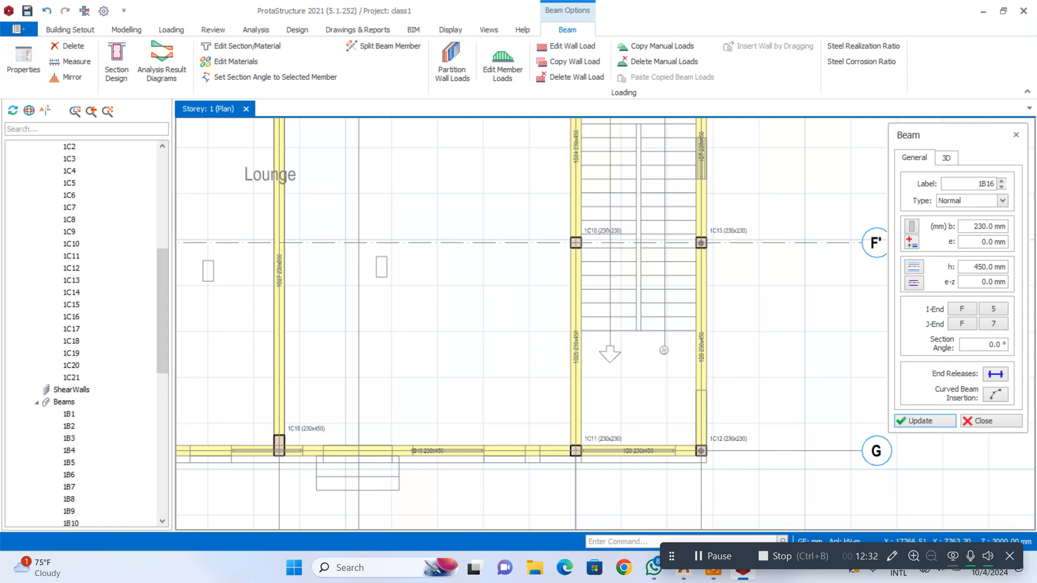
{"action": "key", "text": "Escape"}
{"action": "scroll", "coordinate": [707, 248], "scroll_direction": "down", "scroll_amount": 2}
{"action": "scroll", "coordinate": [639, 249], "scroll_direction": "up", "scroll_amount": 3}
{"action": "scroll", "coordinate": [662, 318], "scroll_direction": "down", "scroll_amount": 3}
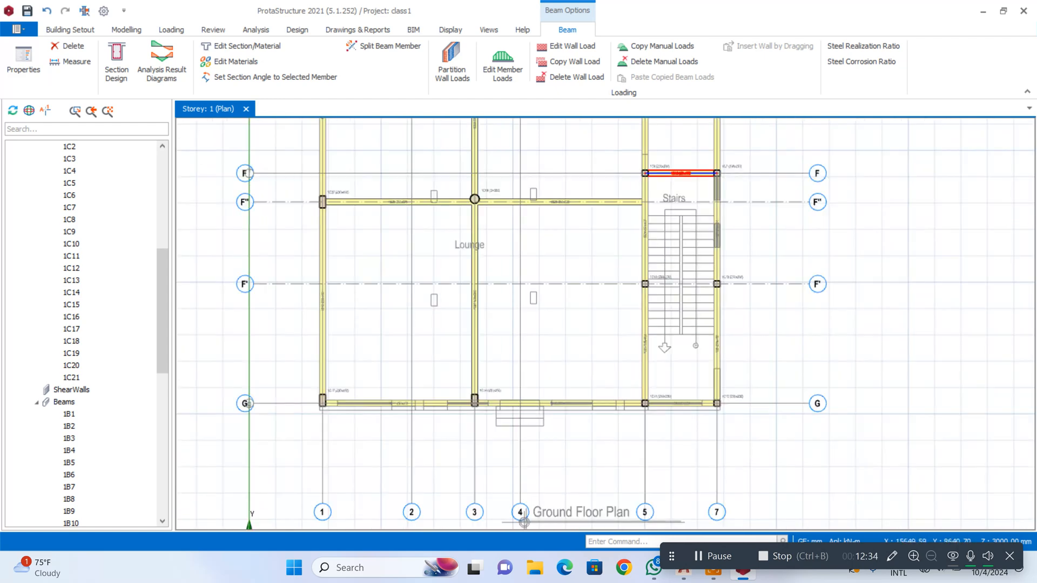
{"action": "key", "text": "Escape"}
{"action": "right_click", "coordinate": [674, 172]}
{"action": "key", "text": "Escape"}
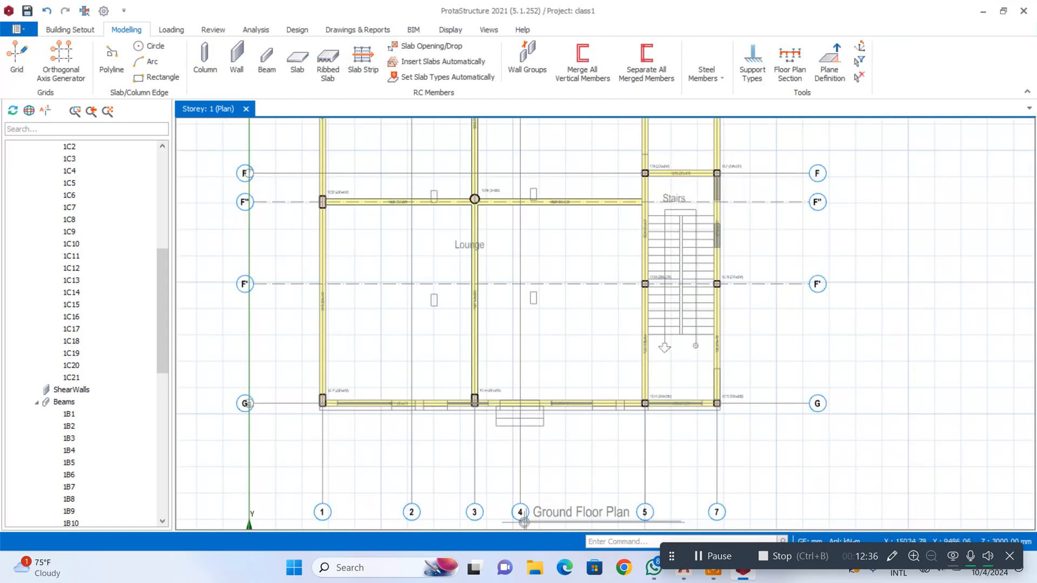
Offset axis F' towards axis G so the new axis lines up with the lower end of the staircase's central divider
{"action": "scroll", "coordinate": [632, 335], "scroll_direction": "up", "scroll_amount": 2}
{"action": "right_click", "coordinate": [862, 267]}
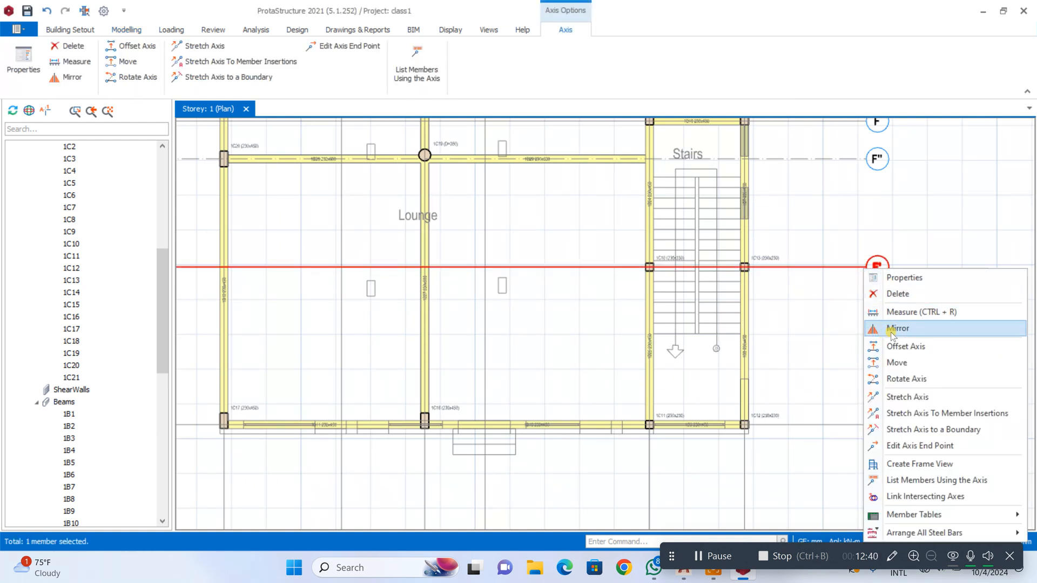
{"action": "left_click", "coordinate": [905, 346]}
{"action": "scroll", "coordinate": [776, 349], "scroll_direction": "up", "scroll_amount": 3}
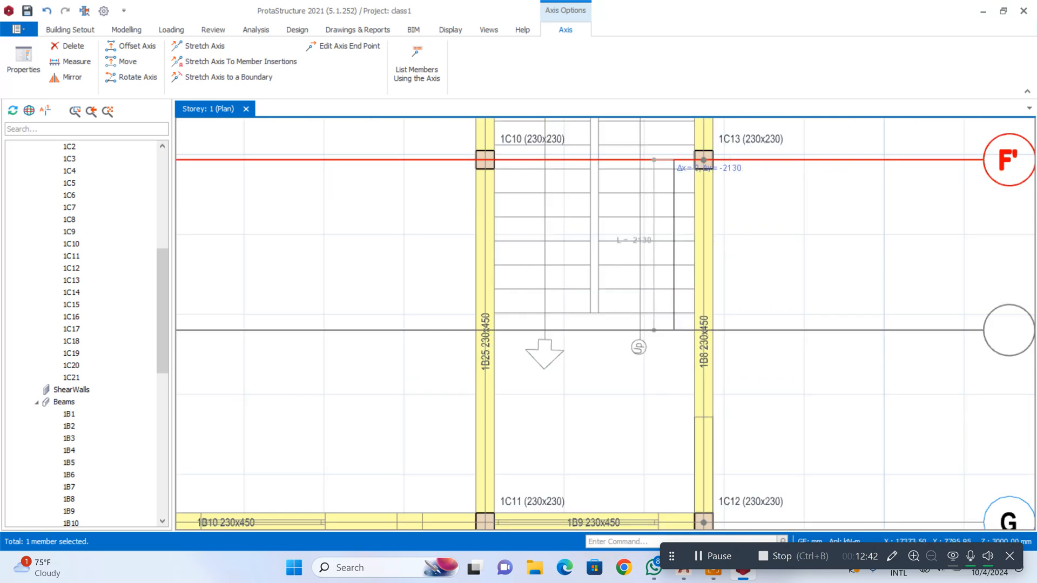
{"action": "left_click", "coordinate": [694, 313]}
{"action": "scroll", "coordinate": [694, 314], "scroll_direction": "down", "scroll_amount": 3}
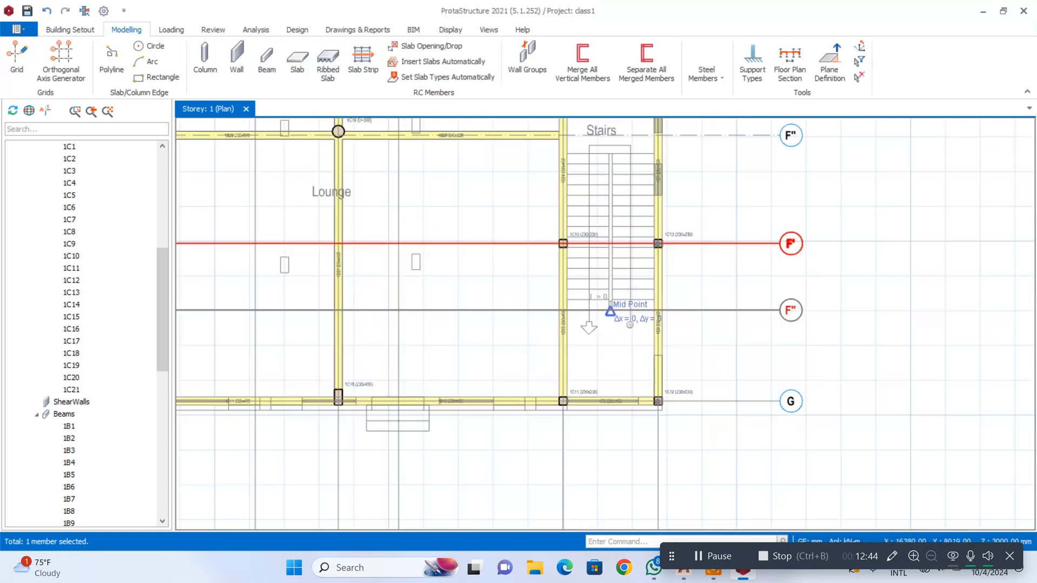
Insert a 230x450 mm beam on the new axis at the foot of the stairs between axes 5 and 7, copying the axis F beam's properties
{"action": "scroll", "coordinate": [657, 296], "scroll_direction": "up", "scroll_amount": 1}
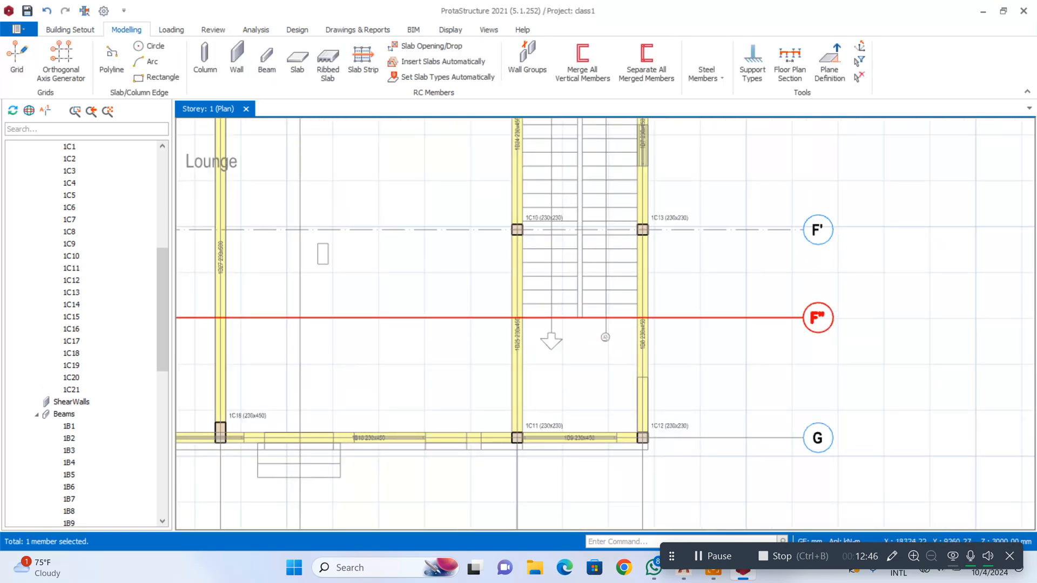
{"action": "scroll", "coordinate": [605, 324], "scroll_direction": "down", "scroll_amount": 2}
{"action": "scroll", "coordinate": [605, 324], "scroll_direction": "up", "scroll_amount": 1}
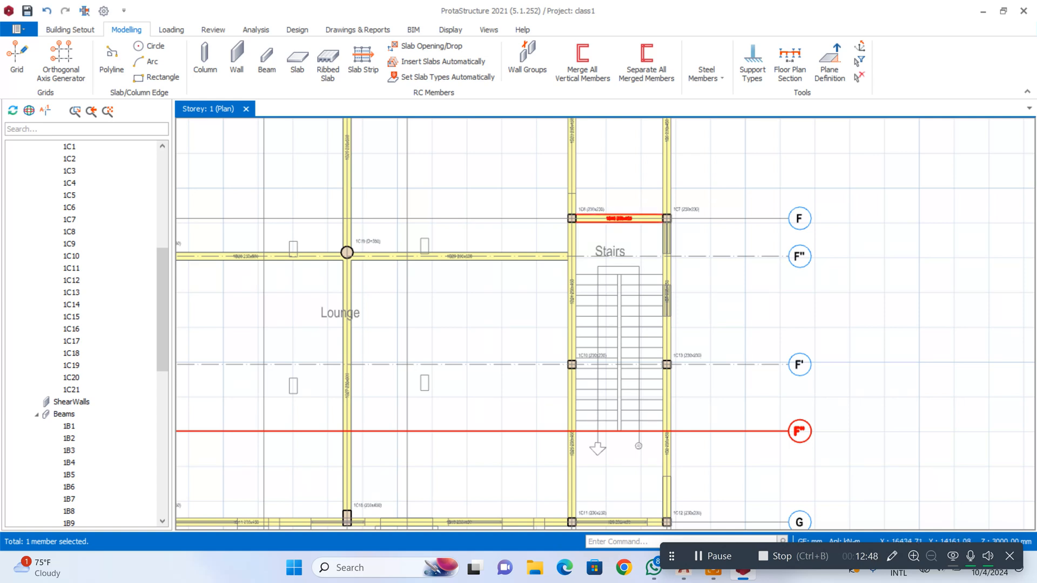
{"action": "left_click", "coordinate": [621, 219]}
{"action": "right_click", "coordinate": [621, 218]}
{"action": "left_click", "coordinate": [683, 36]}
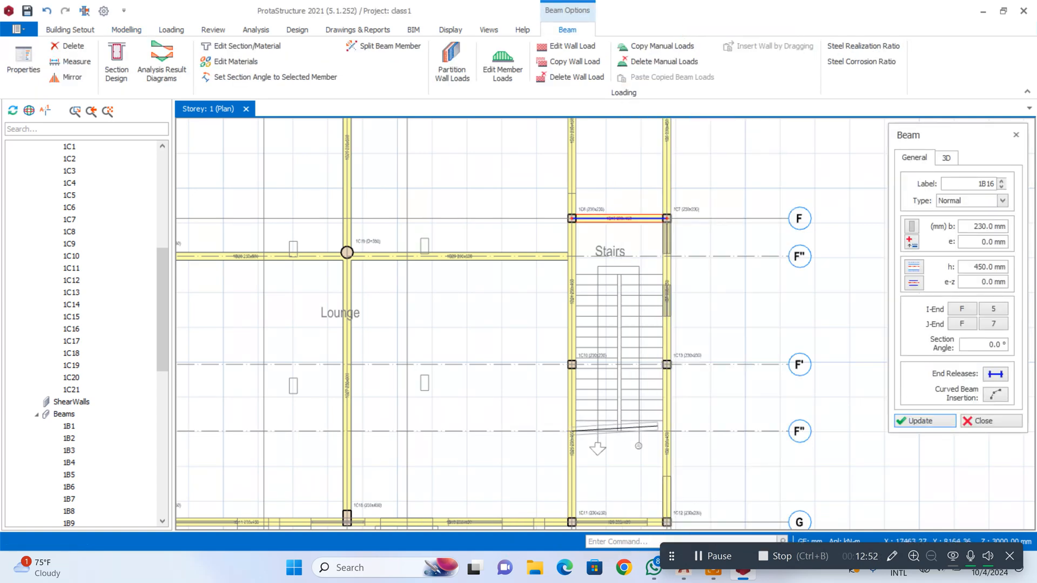
{"action": "left_click", "coordinate": [649, 431]}
Reuse the W.c slab's properties to insert 150 mm slabs over the Bar, the bay at the stair foot and the Lounge bay between axes 3 and 5
{"action": "scroll", "coordinate": [659, 406], "scroll_direction": "down", "scroll_amount": 3}
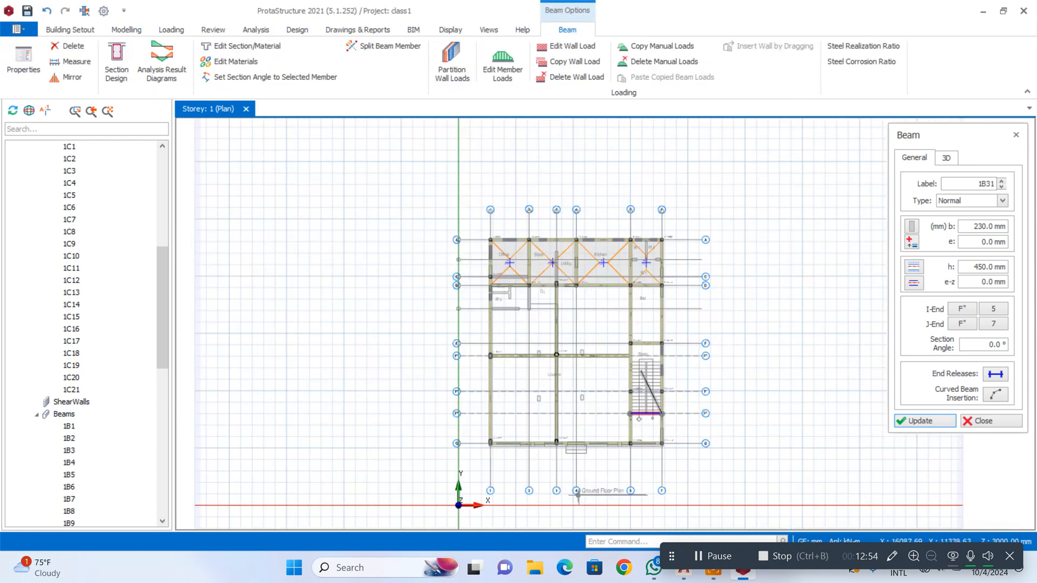
{"action": "scroll", "coordinate": [649, 277], "scroll_direction": "up", "scroll_amount": 3}
{"action": "left_click", "coordinate": [654, 222]}
{"action": "right_click", "coordinate": [653, 223]}
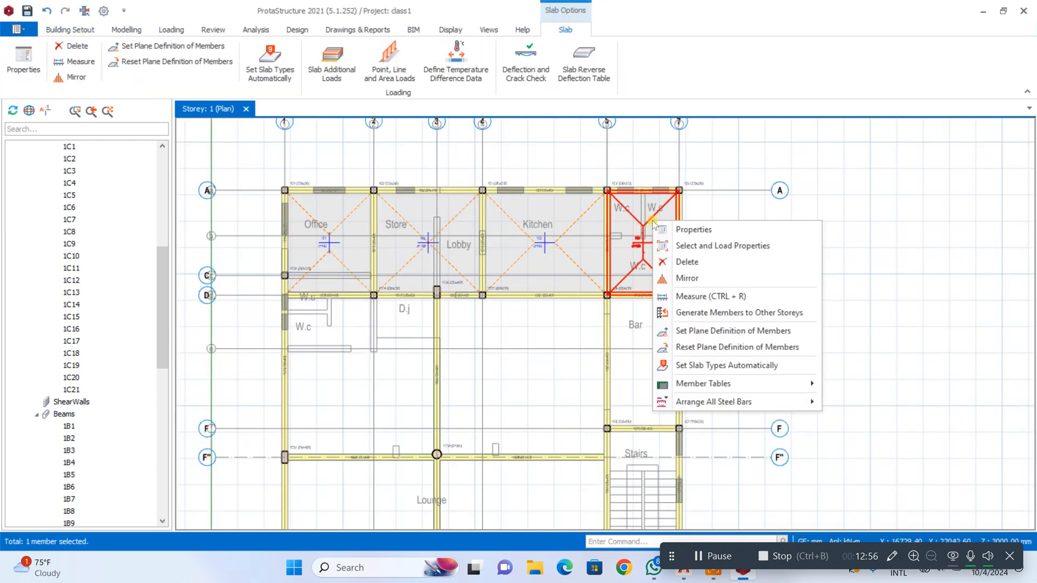
{"action": "left_click", "coordinate": [693, 229]}
{"action": "scroll", "coordinate": [670, 270], "scroll_direction": "down", "scroll_amount": 3}
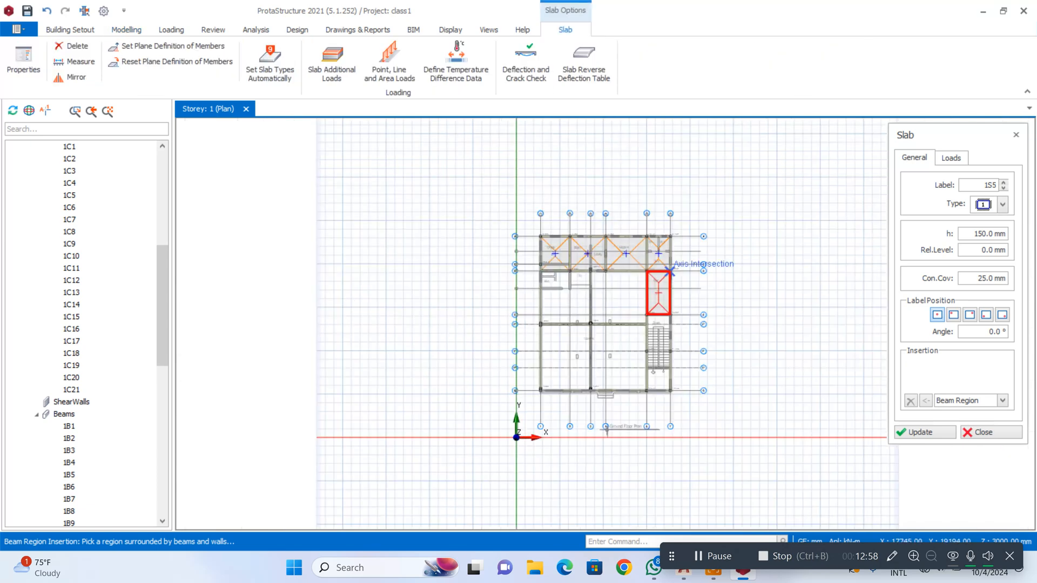
{"action": "scroll", "coordinate": [670, 270], "scroll_direction": "up", "scroll_amount": 3}
{"action": "left_click", "coordinate": [656, 378]}
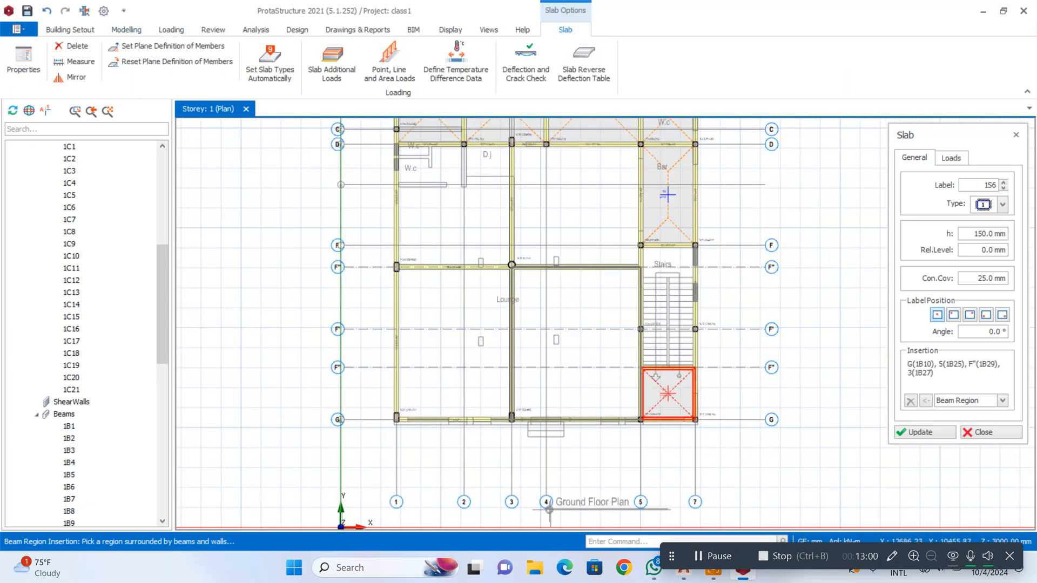
{"action": "left_click", "coordinate": [590, 329]}
{"action": "scroll", "coordinate": [556, 352], "scroll_direction": "up", "scroll_amount": 3}
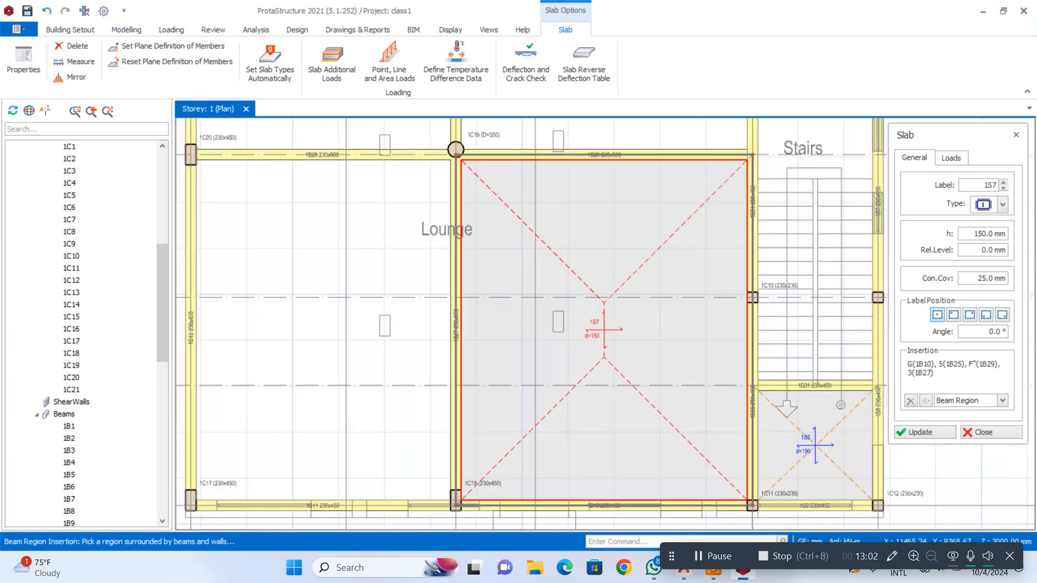
Set the thickness of the Lounge slab between axes 3 and 5 to 175 mm and update it
{"action": "scroll", "coordinate": [475, 278], "scroll_direction": "up", "scroll_amount": 2}
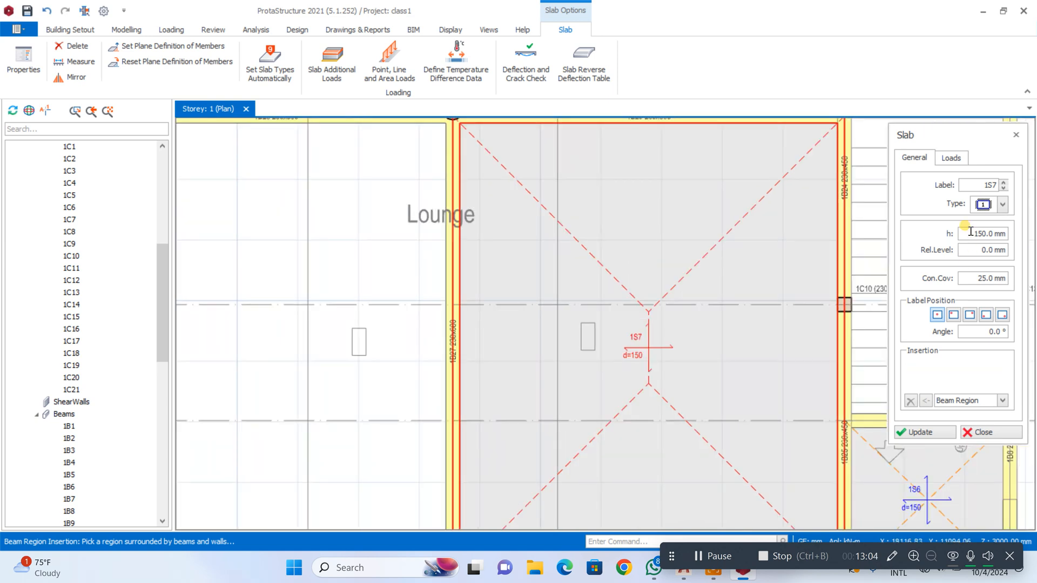
{"action": "left_click_drag", "start_coordinate": [971, 231], "coordinate": [1018, 239]}
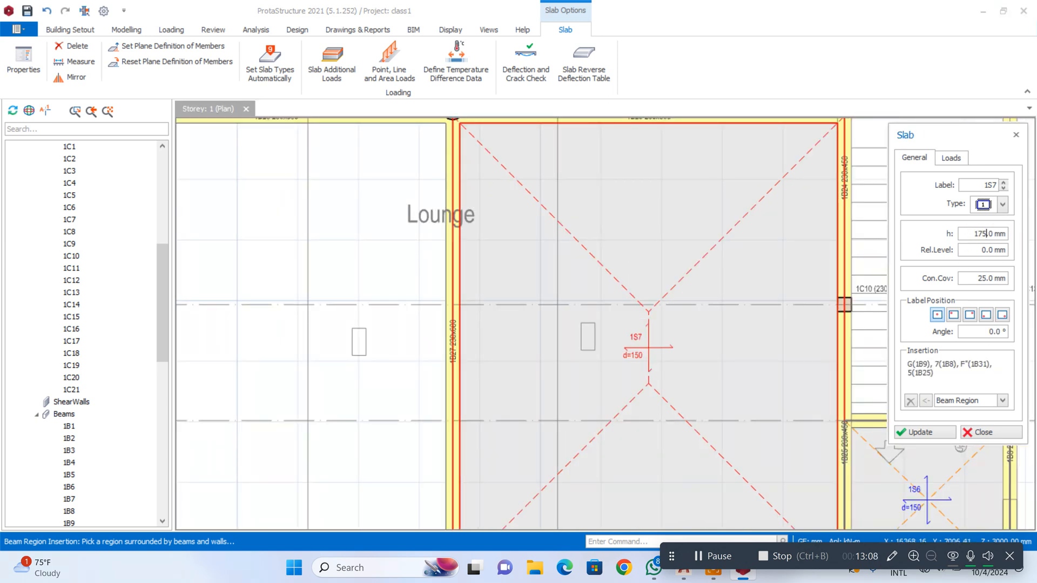
{"action": "left_click", "coordinate": [937, 439]}
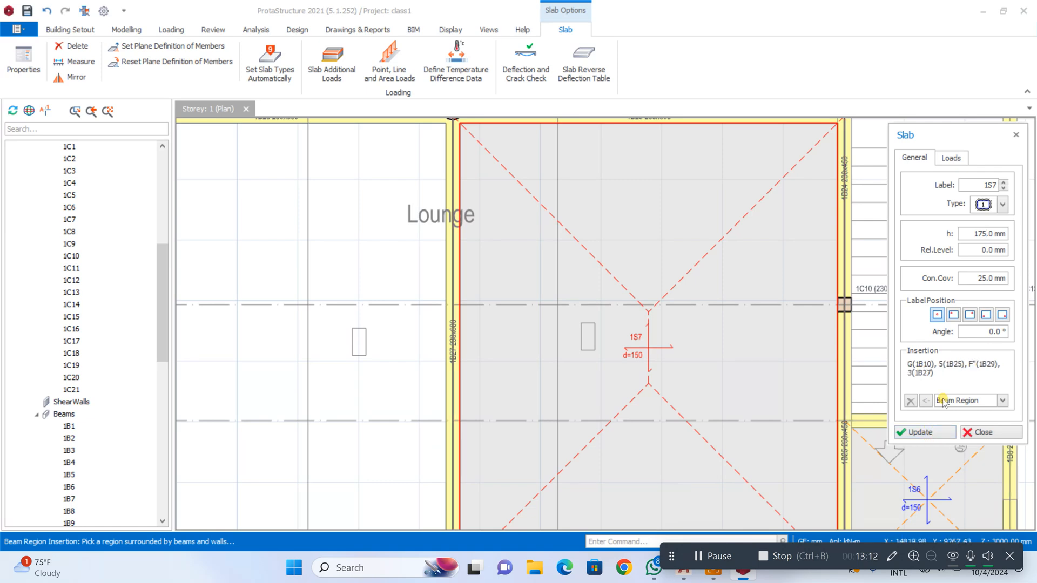
{"action": "left_click", "coordinate": [925, 433]}
Insert 175 mm slabs over the Lounge bay between axes 1 and 3 and the two bays between axes D and F'' up to axis 5
{"action": "scroll", "coordinate": [635, 347], "scroll_direction": "down", "scroll_amount": 5}
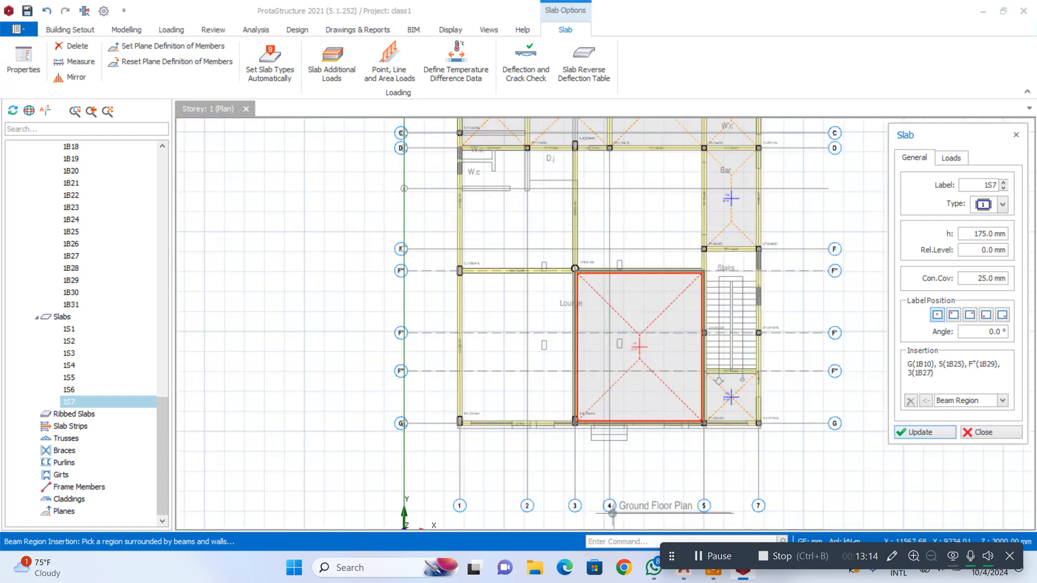
{"action": "left_click", "coordinate": [542, 191]}
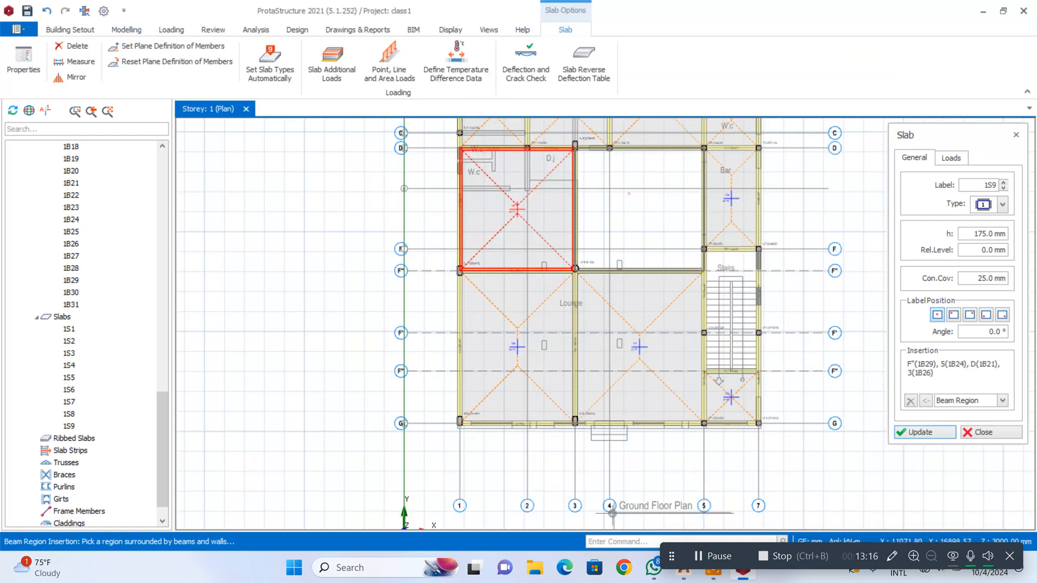
{"action": "left_click", "coordinate": [629, 199]}
{"action": "scroll", "coordinate": [625, 305], "scroll_direction": "down", "scroll_amount": 4}
{"action": "scroll", "coordinate": [647, 292], "scroll_direction": "up", "scroll_amount": 5}
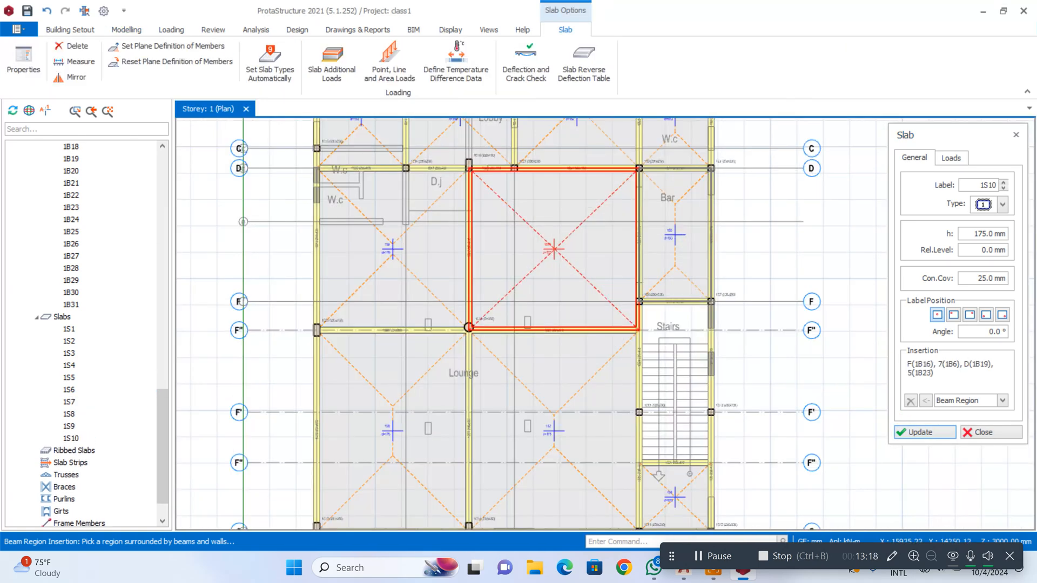
{"action": "key", "text": "Escape"}
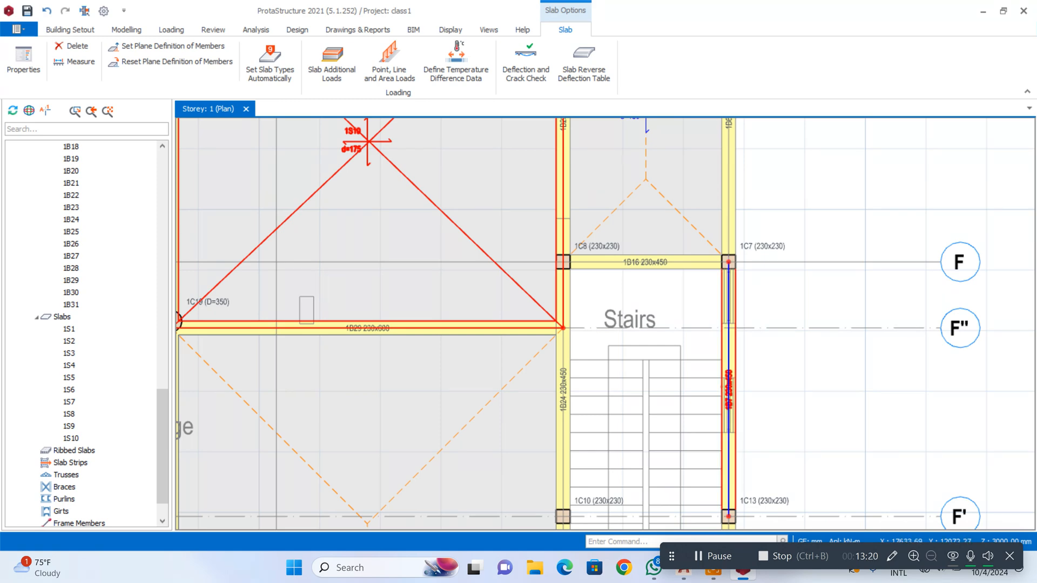
Open the wall load definition of the axis 7 beam beside the stairs and set the wall unit weight to 3.47 kN/m2
{"action": "left_click", "coordinate": [727, 379]}
{"action": "right_click", "coordinate": [725, 373]}
{"action": "left_click", "coordinate": [755, 334]}
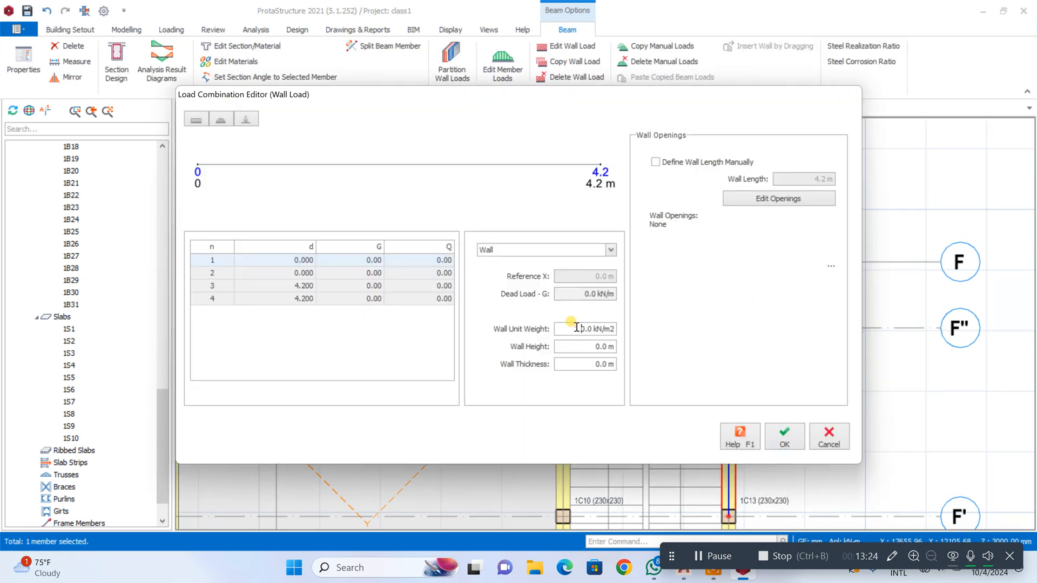
{"action": "left_click_drag", "start_coordinate": [574, 330], "coordinate": [618, 341]}
{"action": "key", "text": "Tab"}
{"action": "left_click_drag", "start_coordinate": [657, 98], "coordinate": [433, 147]}
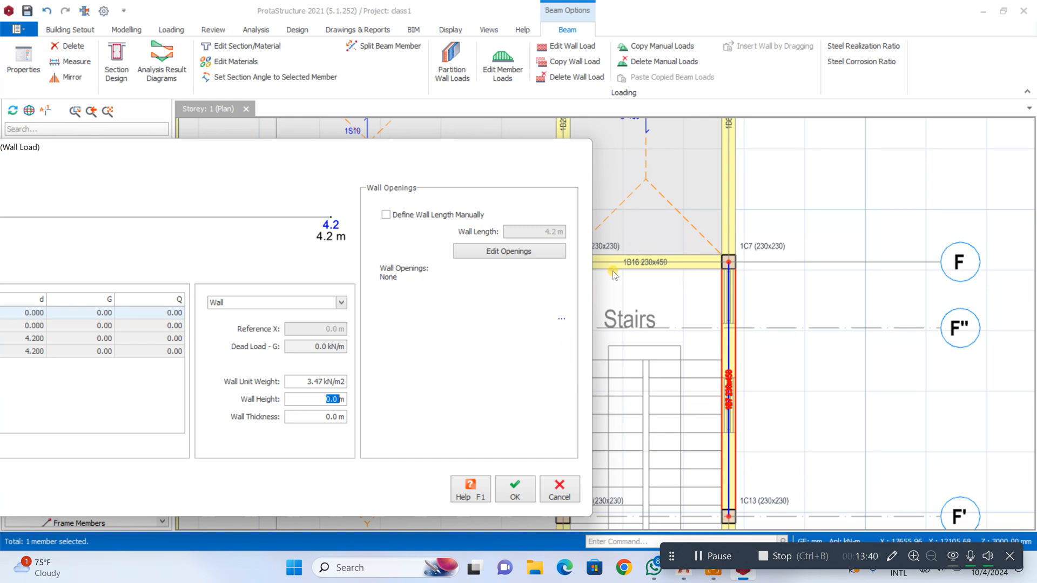
Switch to Calculator and compute the wall height above a 450 mm deep beam as 3450 minus 450
{"action": "left_click", "coordinate": [377, 554]}
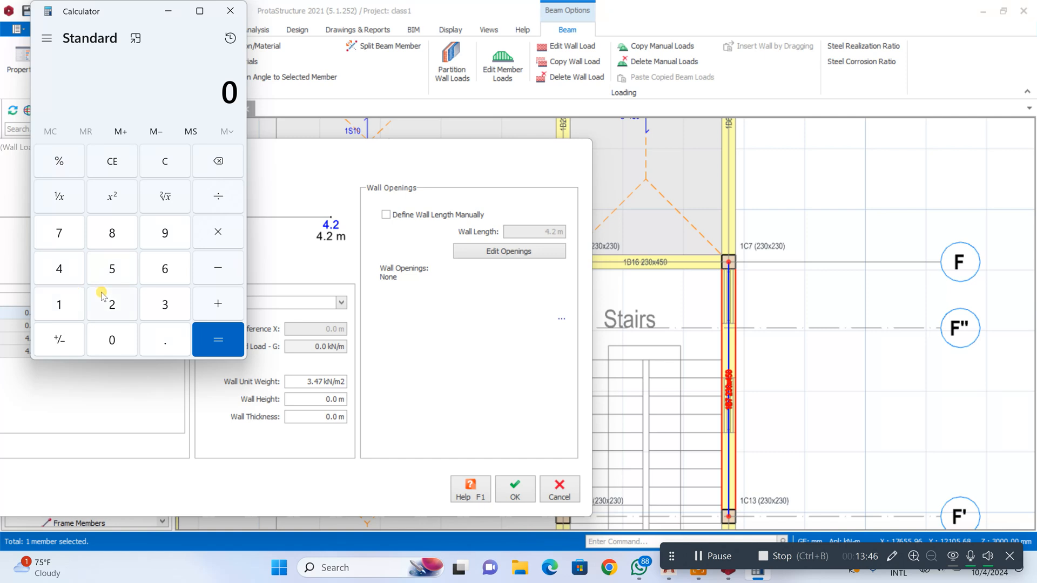
{"action": "left_click", "coordinate": [167, 310]}
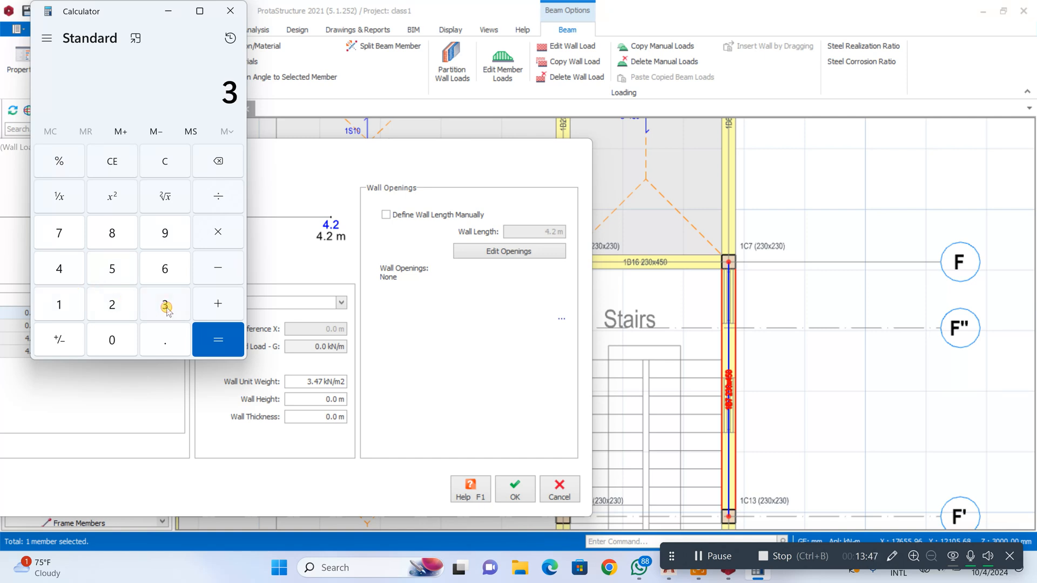
{"action": "left_click", "coordinate": [60, 269]}
{"action": "left_click", "coordinate": [117, 276]}
{"action": "left_click", "coordinate": [111, 338]}
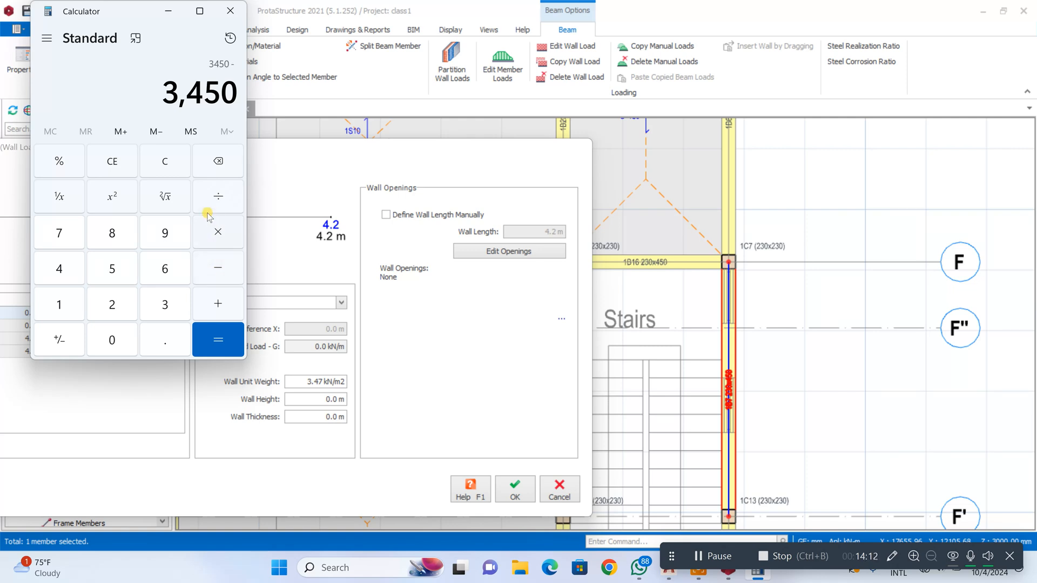
{"action": "left_click", "coordinate": [70, 268]}
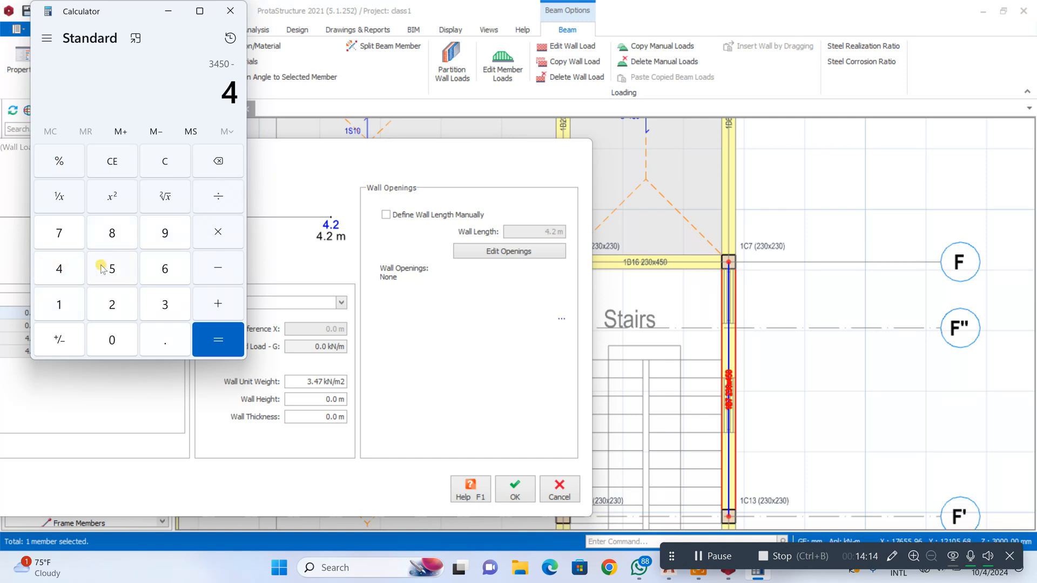
{"action": "left_click", "coordinate": [108, 267]}
{"action": "left_click", "coordinate": [118, 341]}
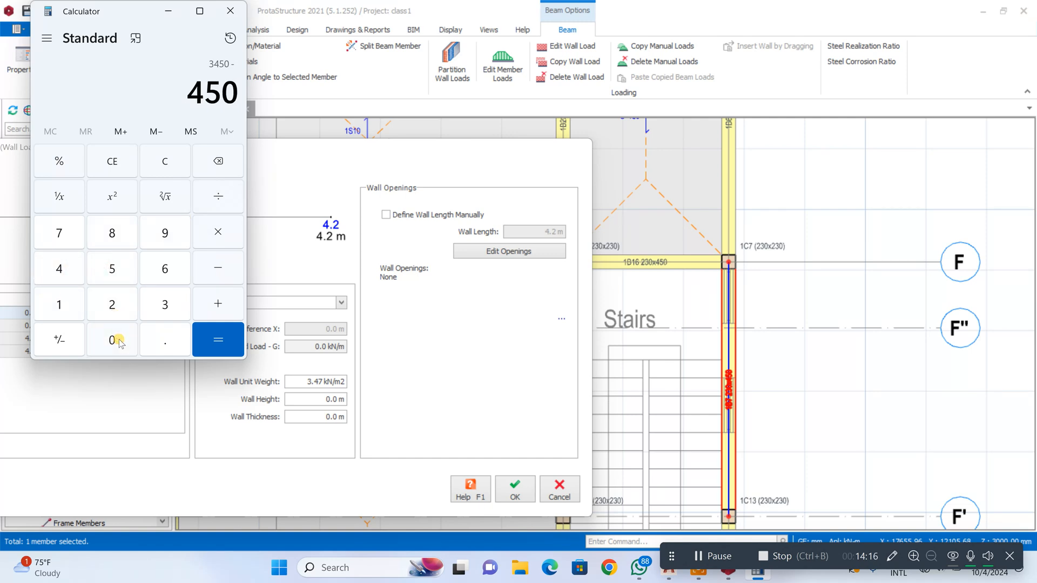
{"action": "left_click", "coordinate": [212, 339]}
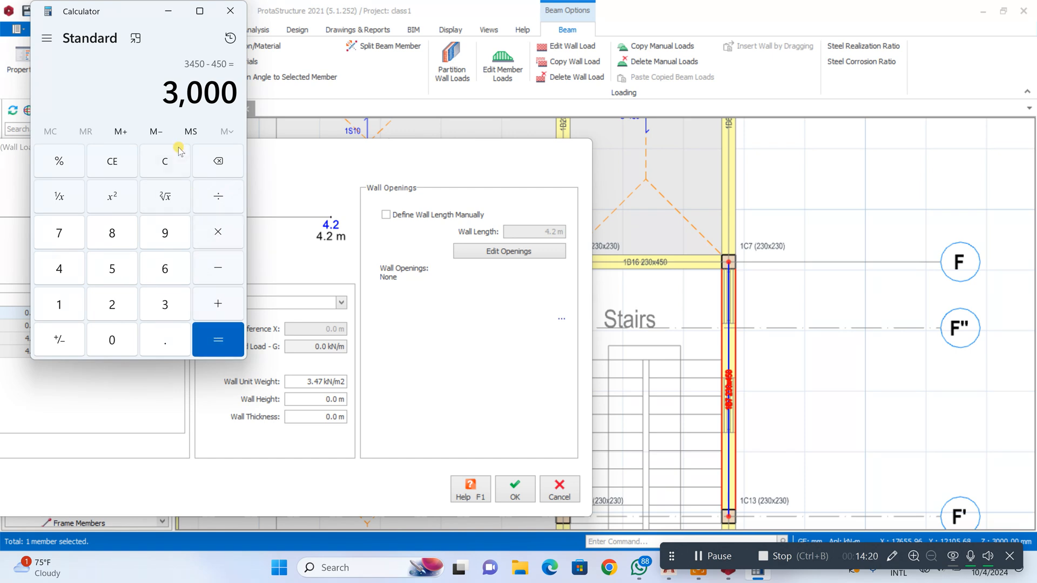
Clear the calculation, compute the wall height for a 600 mm deep beam as 3450 minus 600, and close Calculator
{"action": "left_click", "coordinate": [123, 167]}
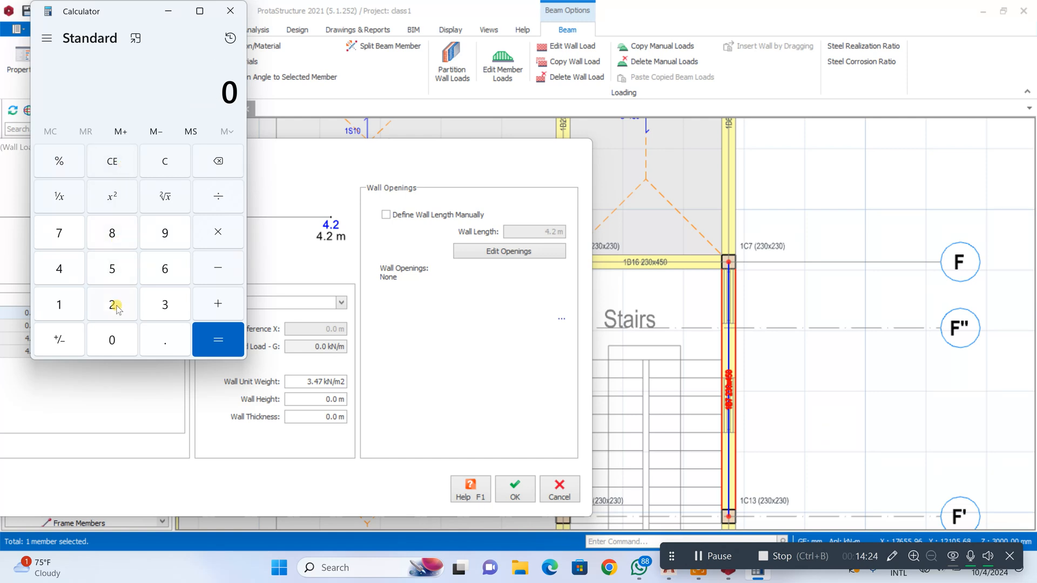
{"action": "left_click", "coordinate": [162, 304]}
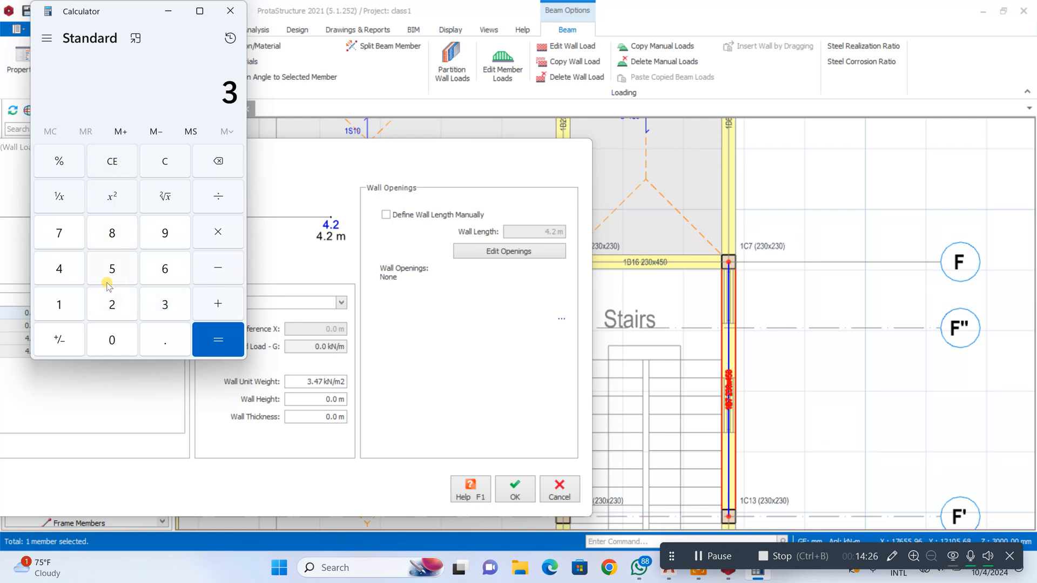
{"action": "left_click", "coordinate": [63, 270]}
{"action": "left_click", "coordinate": [122, 265]}
{"action": "left_click", "coordinate": [124, 337]}
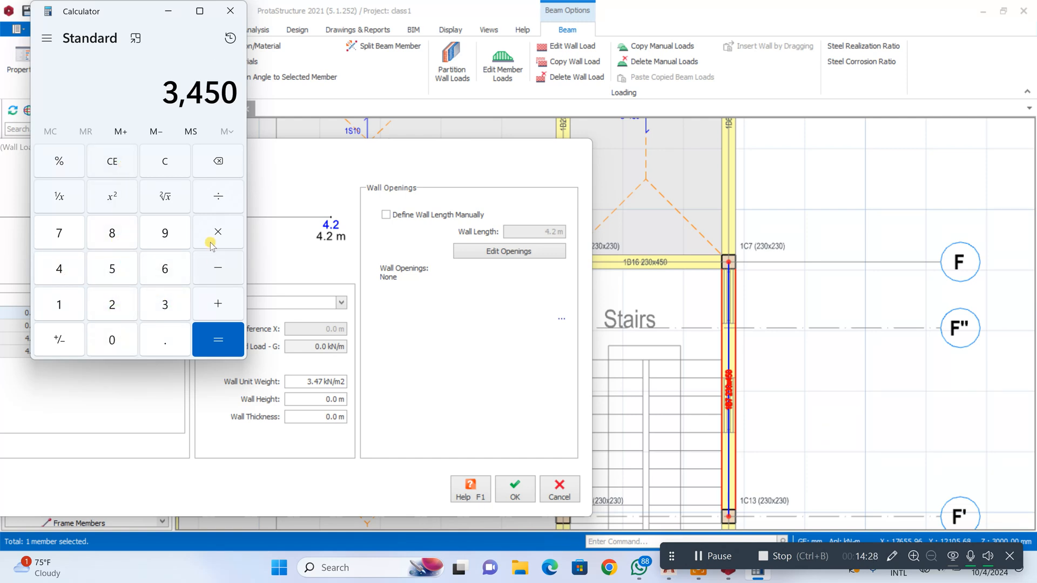
{"action": "left_click", "coordinate": [216, 266]}
{"action": "left_click", "coordinate": [153, 269]}
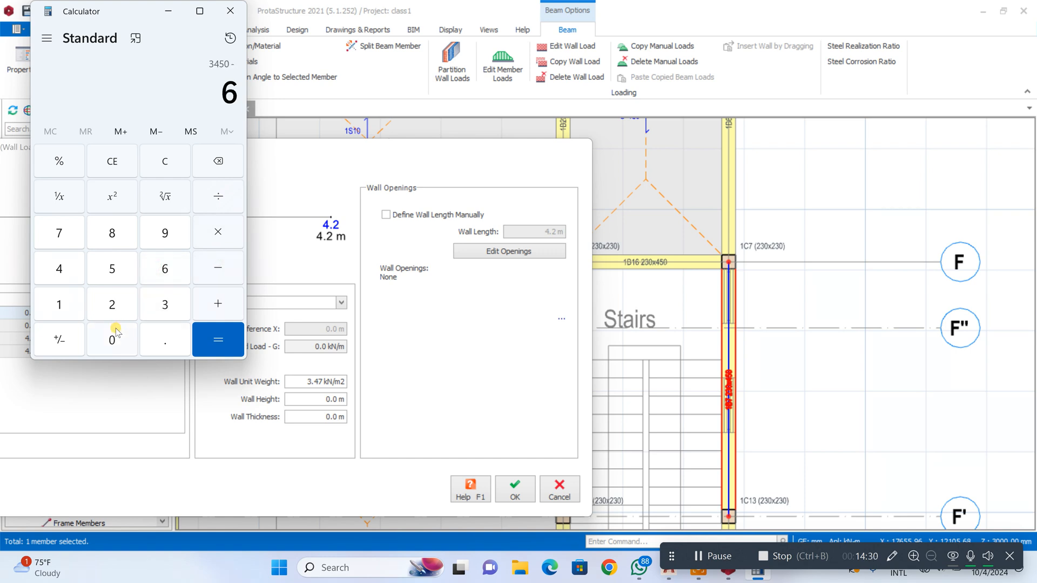
{"action": "left_click", "coordinate": [115, 333]}
{"action": "left_click", "coordinate": [116, 332]}
{"action": "left_click", "coordinate": [209, 334]}
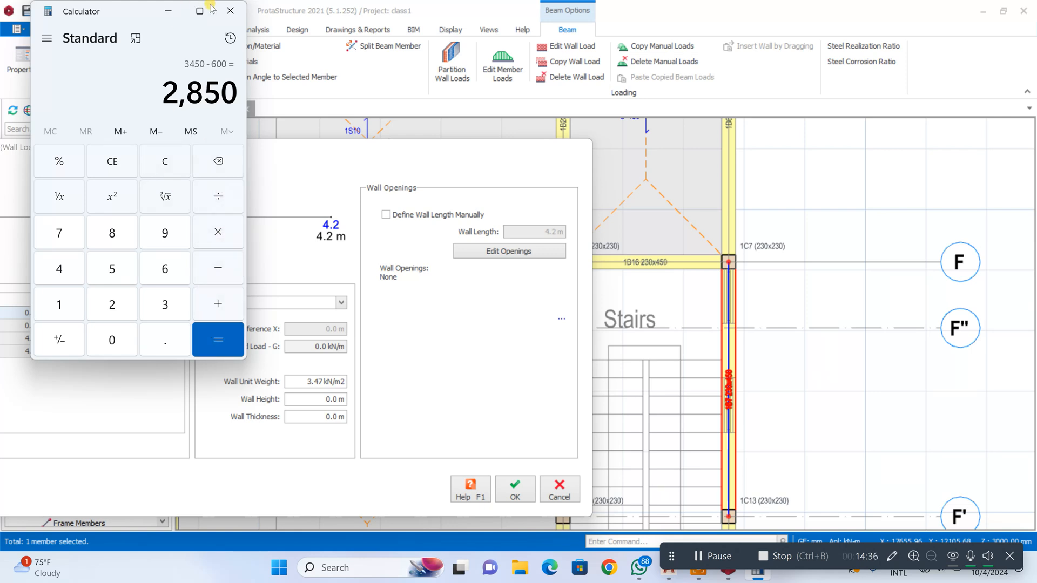
{"action": "left_click", "coordinate": [230, 11]}
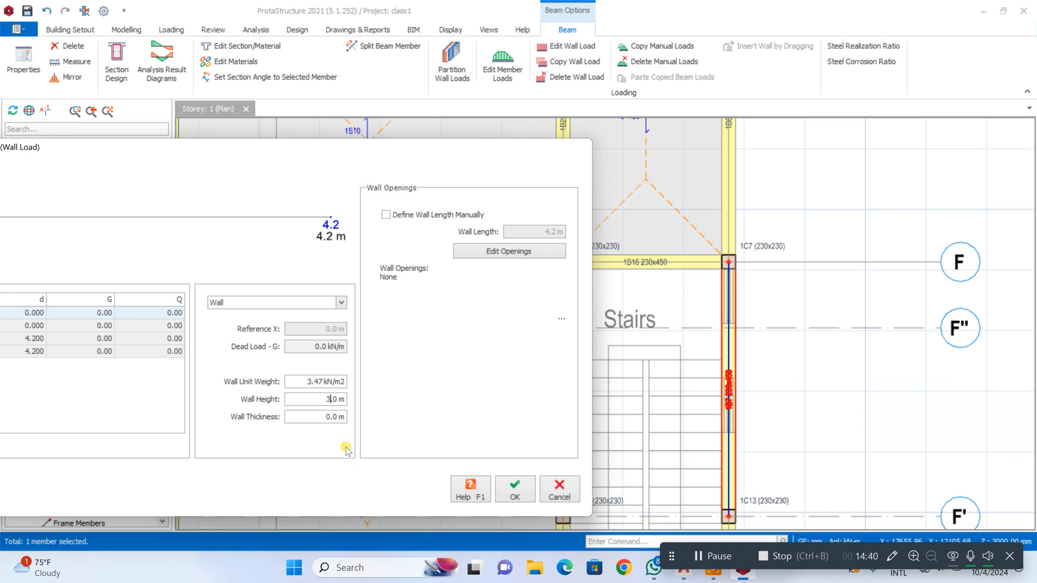
Give the beam's wall load a height of 3.0 m and a thickness of 0.23 m, and apply it
{"action": "left_click", "coordinate": [340, 418]}
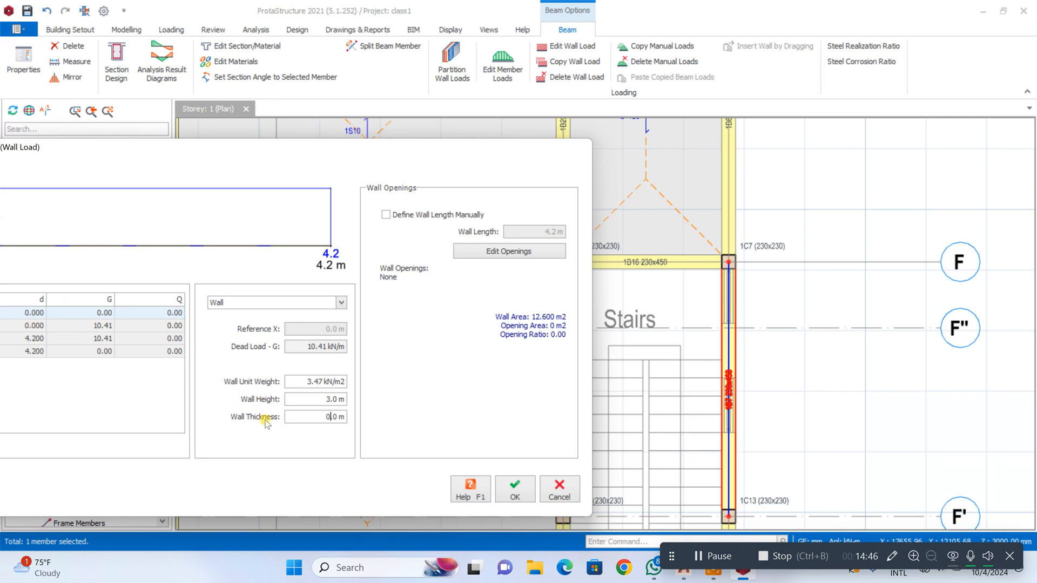
{"action": "type", "text": "0.23"}
{"action": "mouse_move", "coordinate": [473, 568]}
{"action": "left_click", "coordinate": [525, 481]}
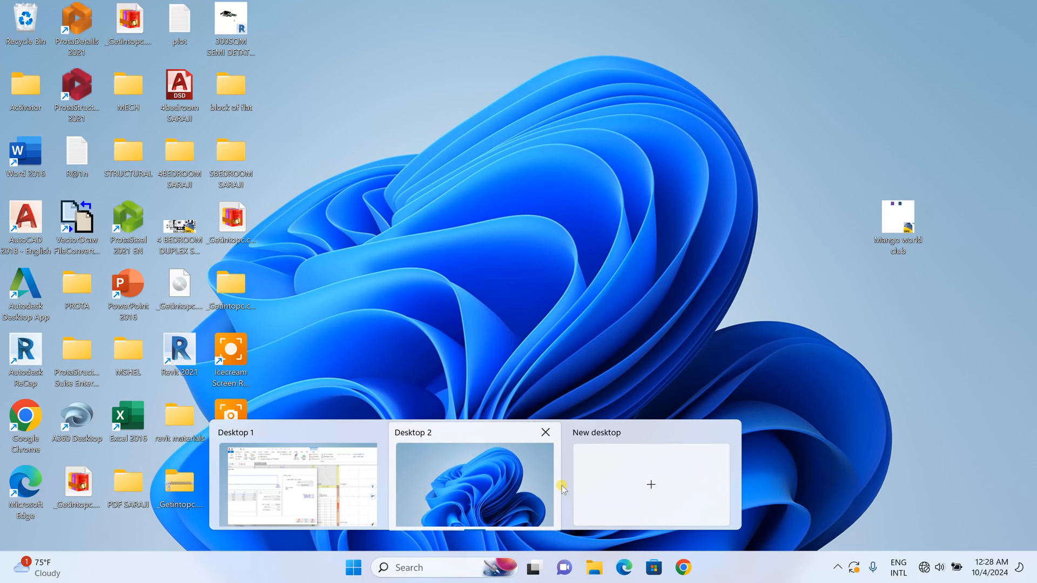
{"action": "left_click", "coordinate": [327, 483]}
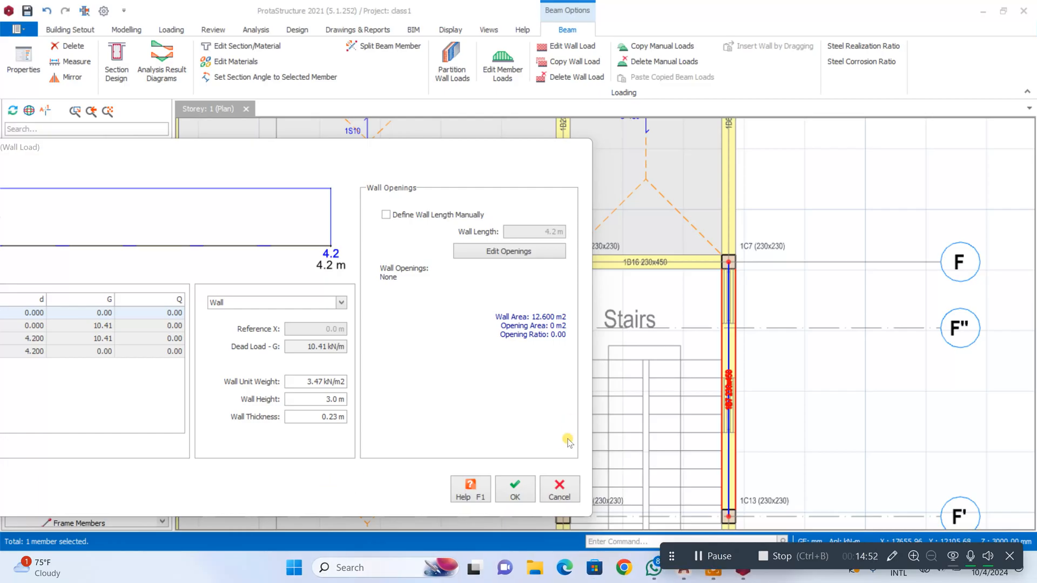
{"action": "left_click", "coordinate": [513, 489]}
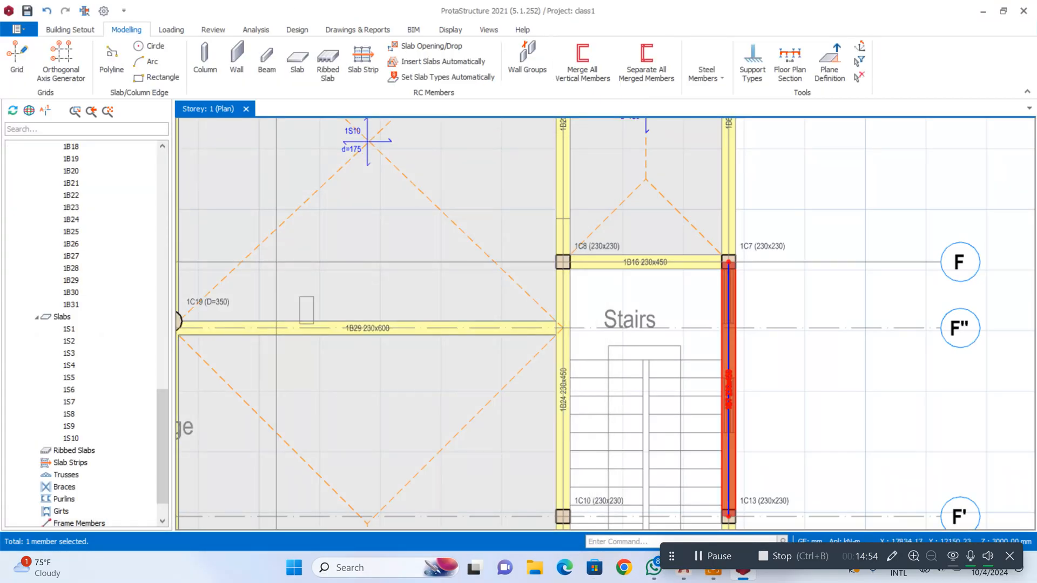
Copy the wall load from the axis 7 beam beside the stairs and paste it onto all beams of the storey
{"action": "right_click", "coordinate": [735, 383]}
{"action": "left_click", "coordinate": [772, 366]}
{"action": "scroll", "coordinate": [758, 302], "scroll_direction": "down", "scroll_amount": 3}
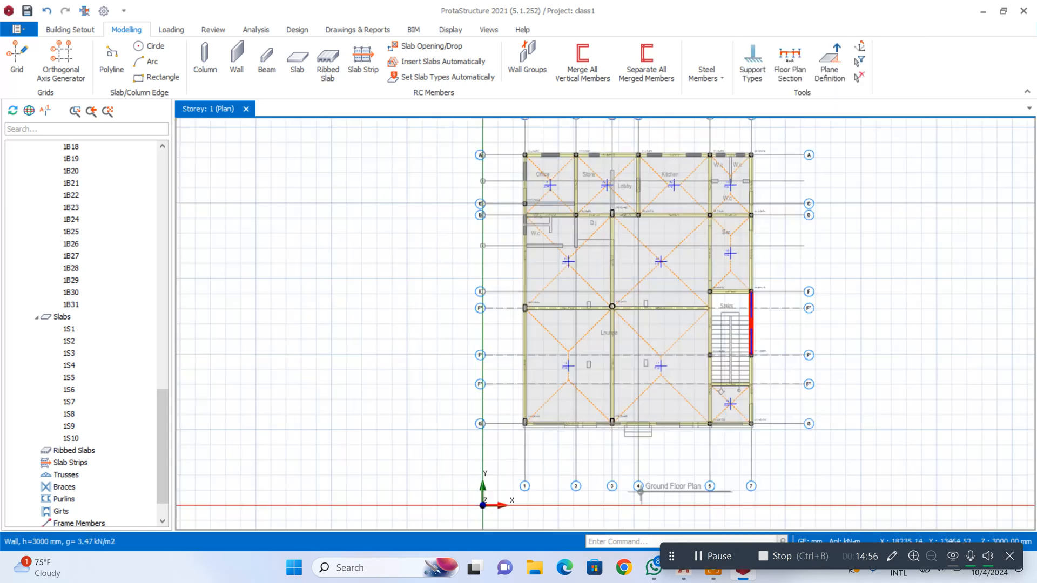
{"action": "scroll", "coordinate": [758, 299], "scroll_direction": "down", "scroll_amount": 3}
{"action": "scroll", "coordinate": [778, 212], "scroll_direction": "up", "scroll_amount": 2}
{"action": "left_click_drag", "start_coordinate": [774, 219], "coordinate": [562, 482]}
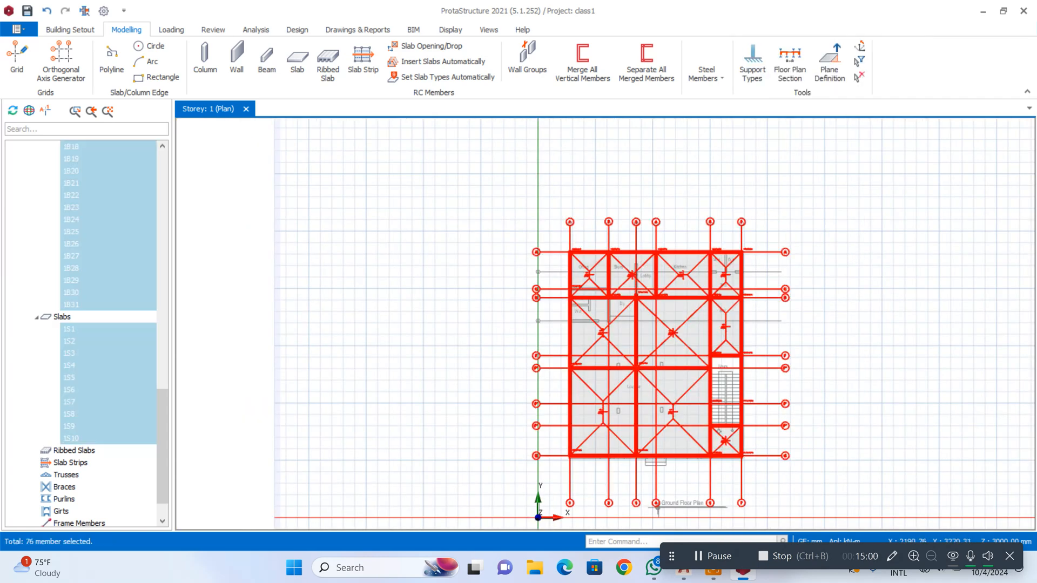
{"action": "key", "text": "ctrl+v"}
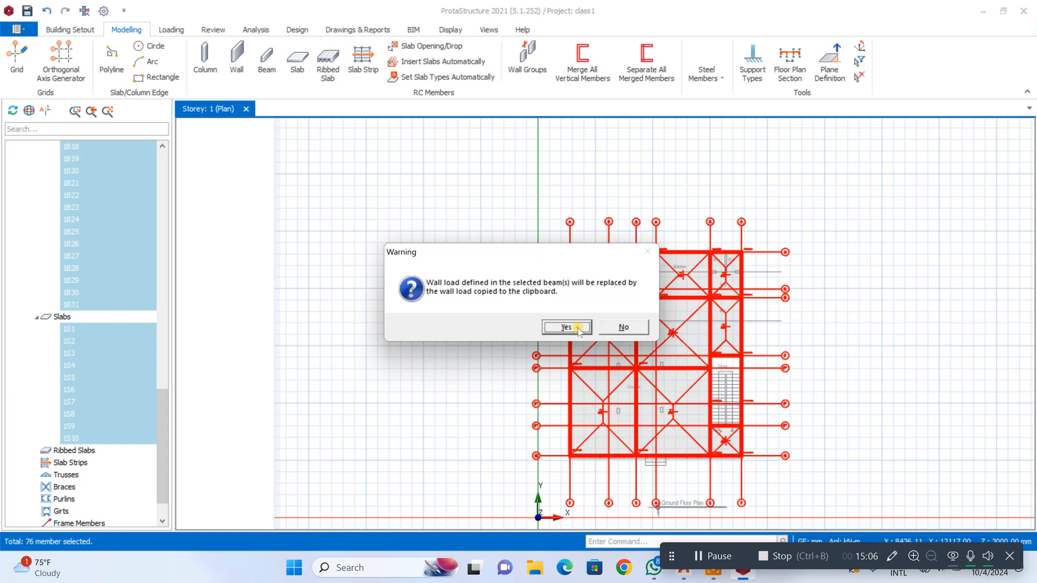
{"action": "left_click", "coordinate": [563, 327]}
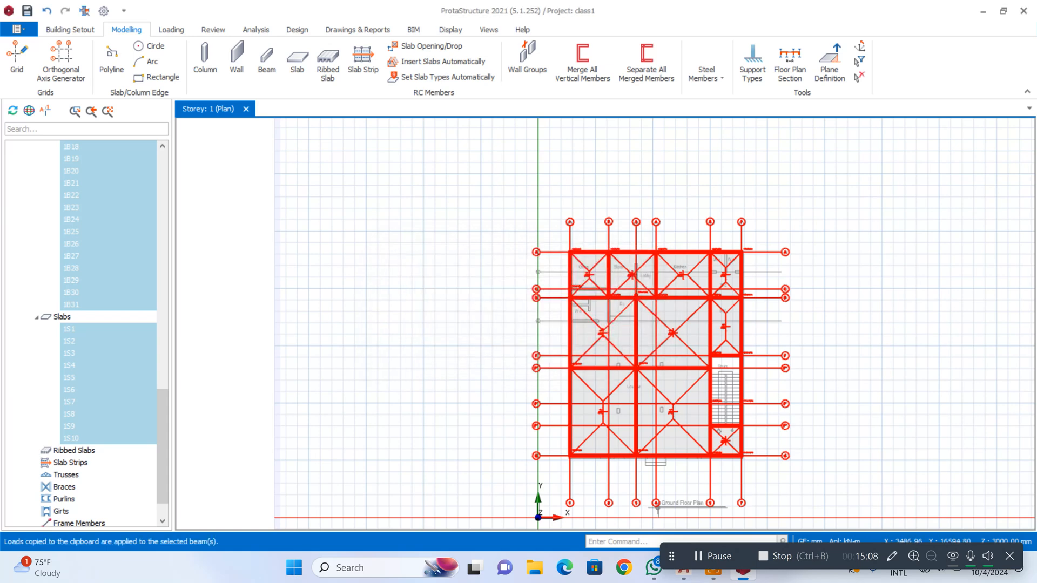
{"action": "key", "text": "Escape"}
Insert an X-direction analytical slab strip about 17400 mm long through the Office, Store, Kitchen and W.c slabs, from outside axis 1 to beyond axis 7
{"action": "scroll", "coordinate": [714, 249], "scroll_direction": "up", "scroll_amount": 3}
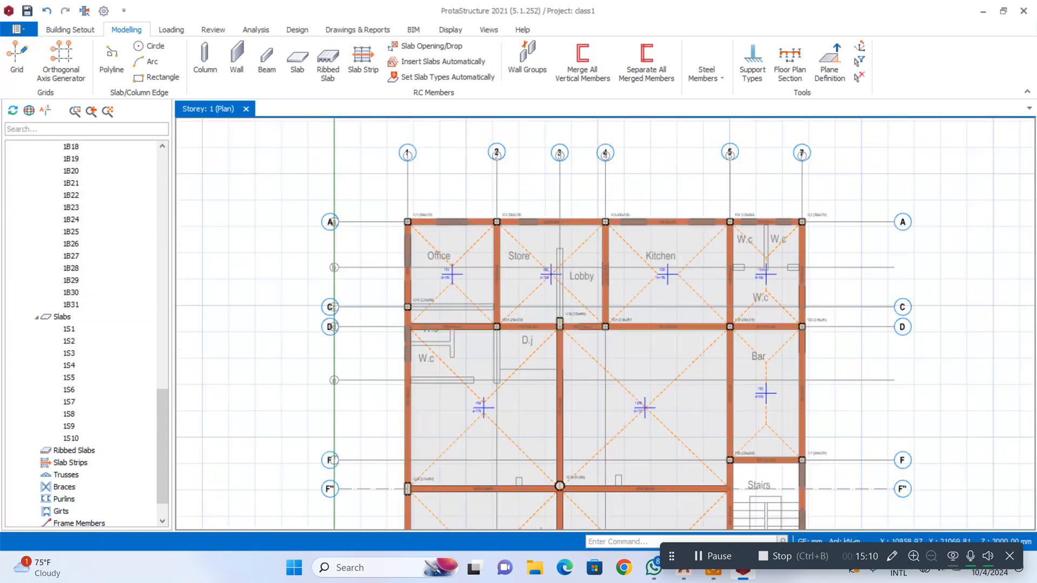
{"action": "scroll", "coordinate": [620, 278], "scroll_direction": "down", "scroll_amount": 2}
{"action": "scroll", "coordinate": [520, 297], "scroll_direction": "up", "scroll_amount": 2}
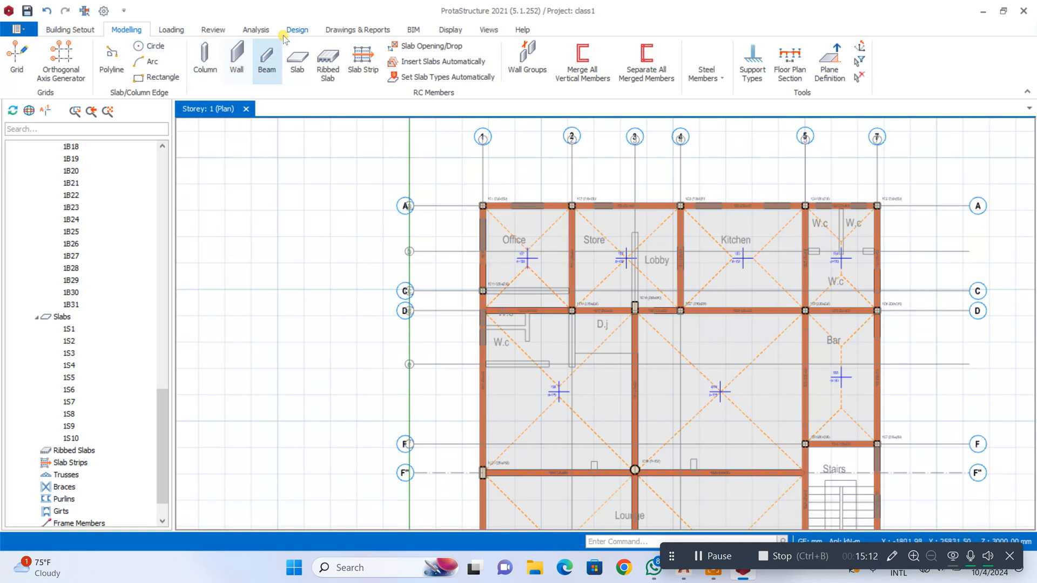
{"action": "left_click", "coordinate": [372, 62]}
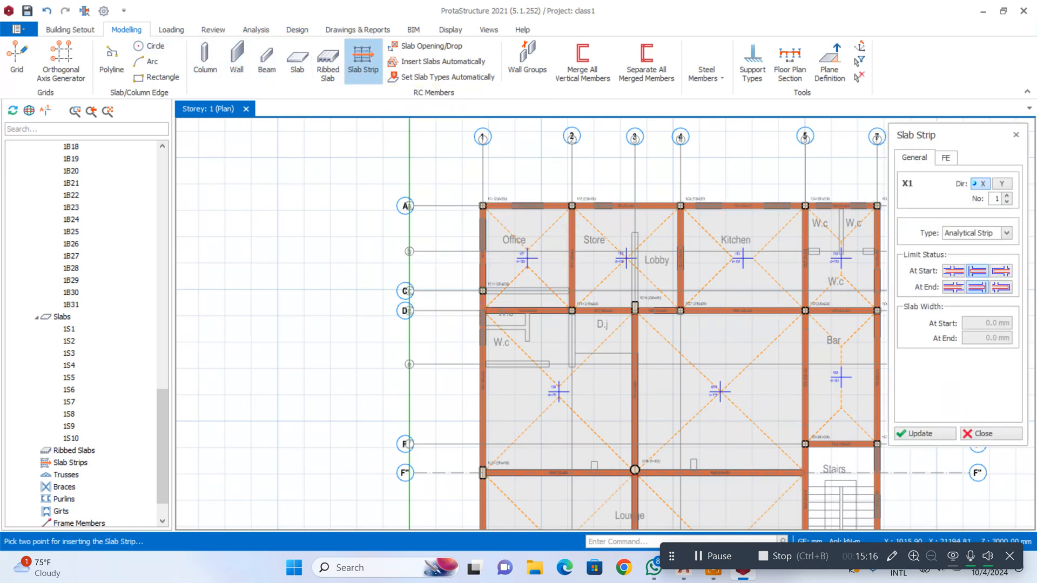
{"action": "left_click", "coordinate": [450, 268]}
{"action": "scroll", "coordinate": [262, 263], "scroll_direction": "down", "scroll_amount": 2}
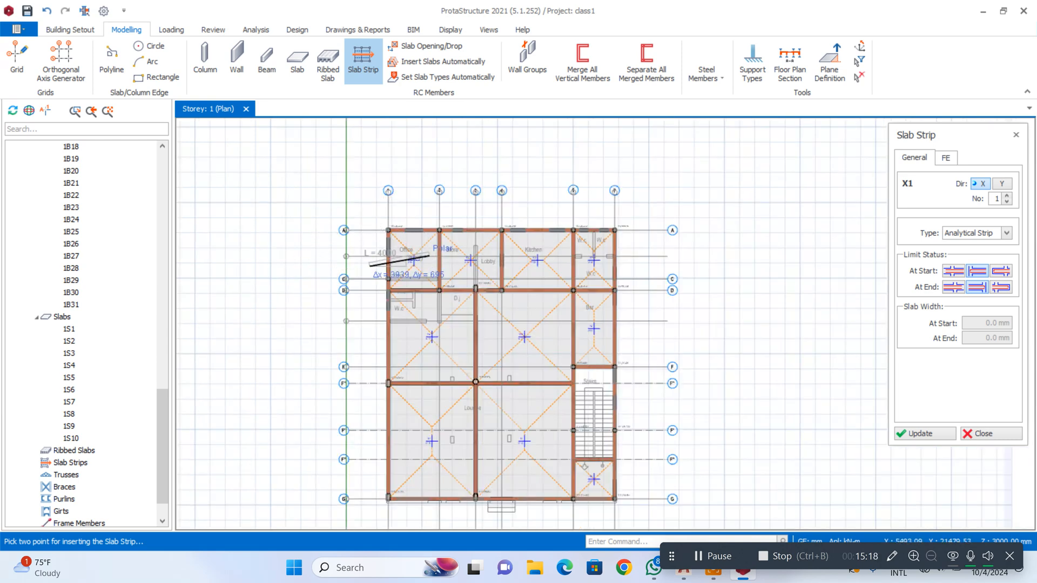
{"action": "scroll", "coordinate": [624, 262], "scroll_direction": "up", "scroll_amount": 2}
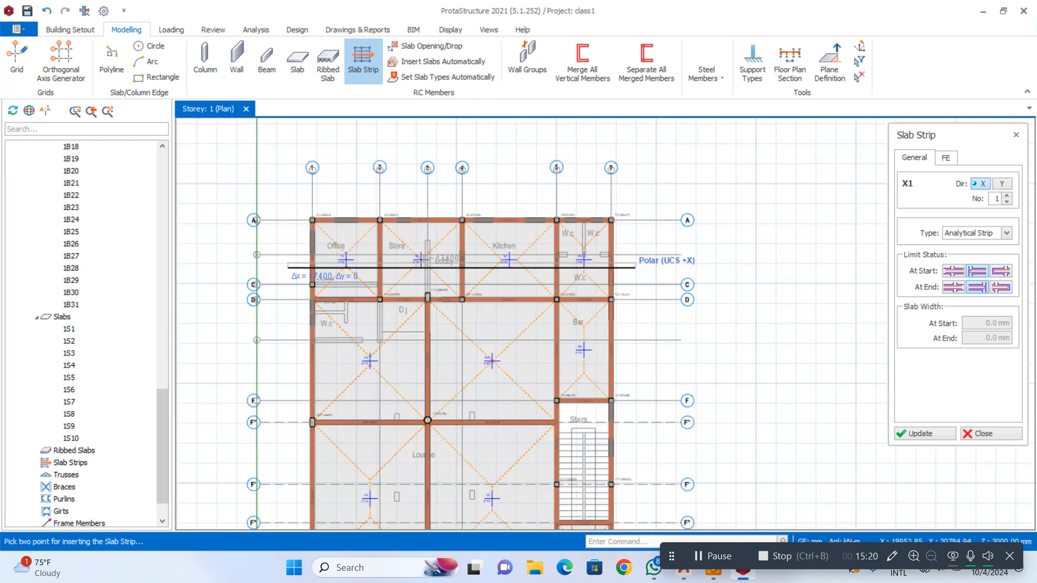
{"action": "left_click", "coordinate": [636, 267]}
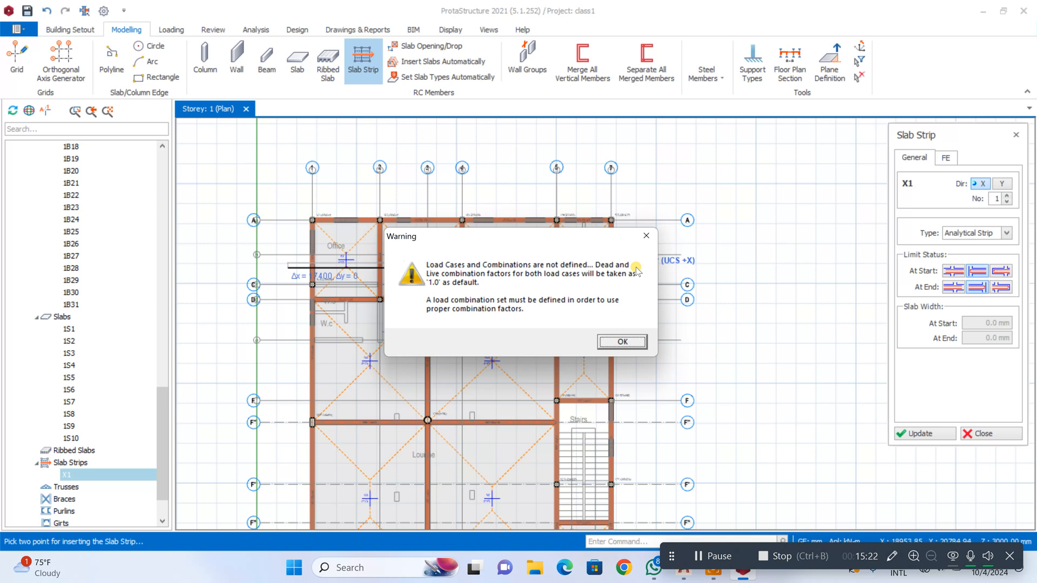
Dismiss the load combination warning, end strip insertion, and delete the X-direction slab strip running through the Office, Store and Kitchen slabs
{"action": "left_click", "coordinate": [647, 235]}
{"action": "key", "text": "Escape"}
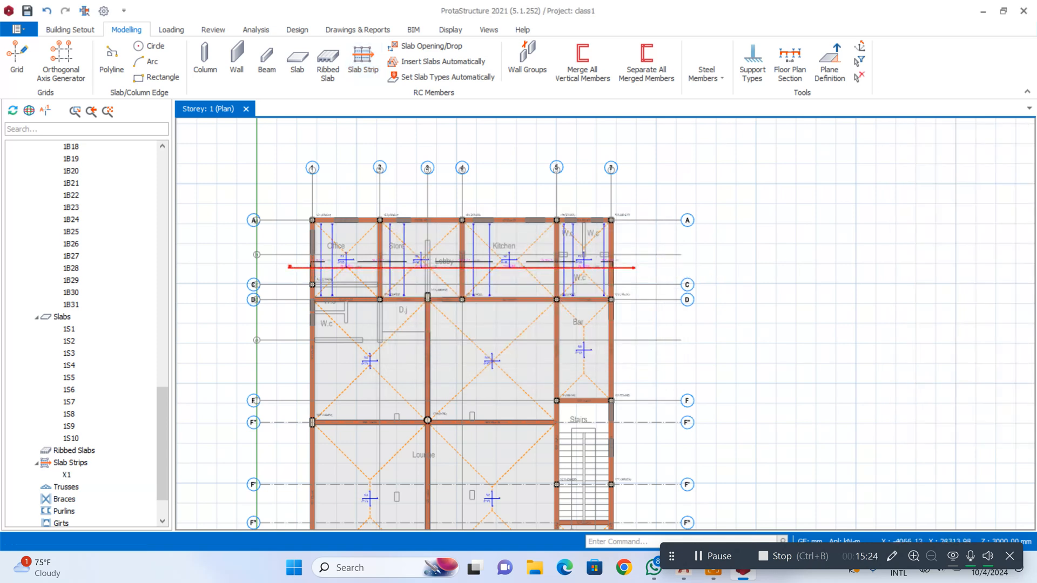
{"action": "left_click", "coordinate": [630, 267]}
{"action": "key", "text": "Delete"}
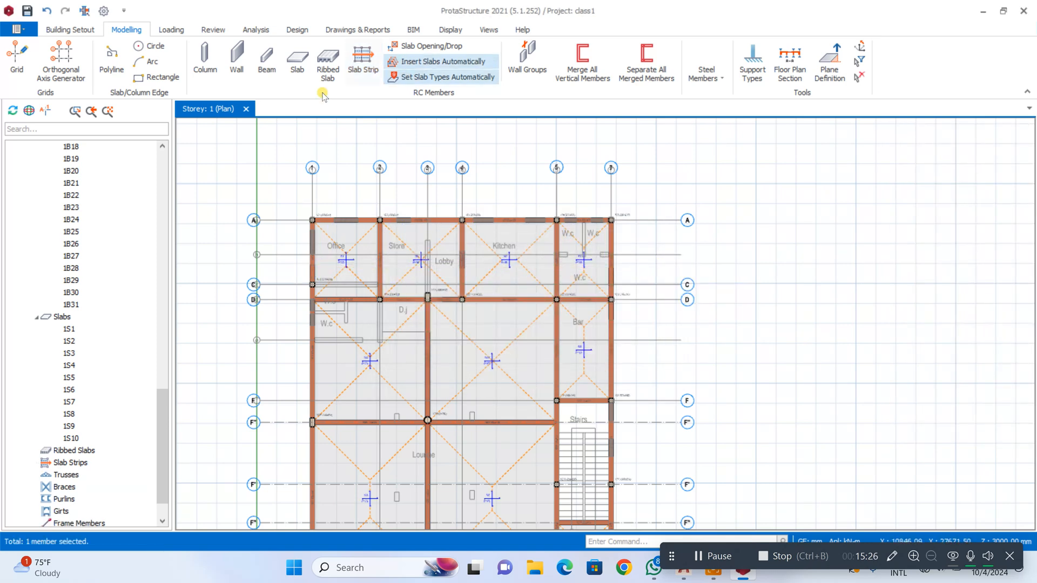
In the building analysis project parameters, set the allowable soil stress to 120 kN/m2 and the subgrade coefficient to the loose sand lower limit, 4800 kN/m3
{"action": "left_click", "coordinate": [255, 31]}
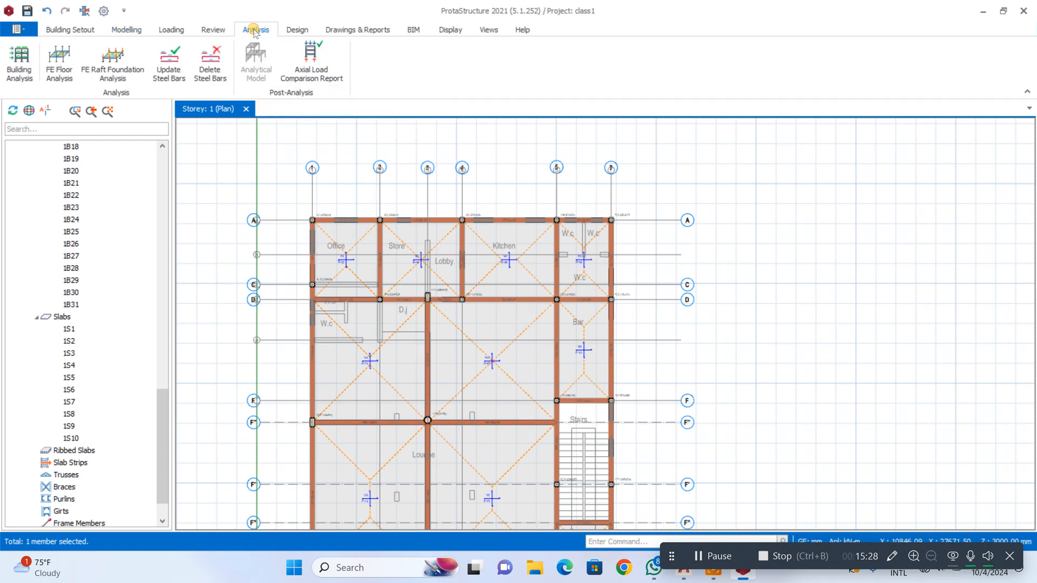
{"action": "left_click", "coordinate": [19, 73]}
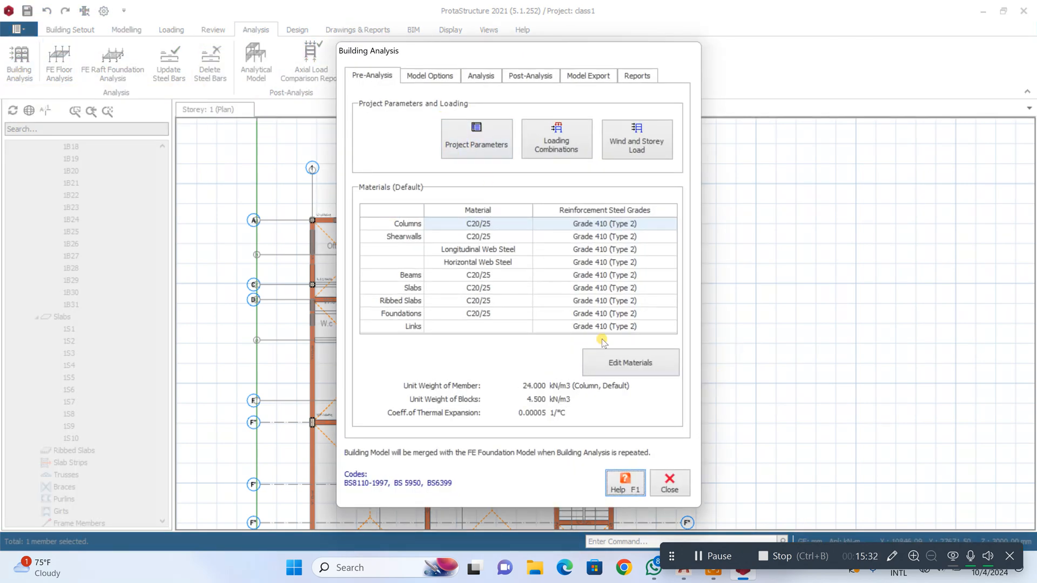
{"action": "left_click", "coordinate": [485, 144]}
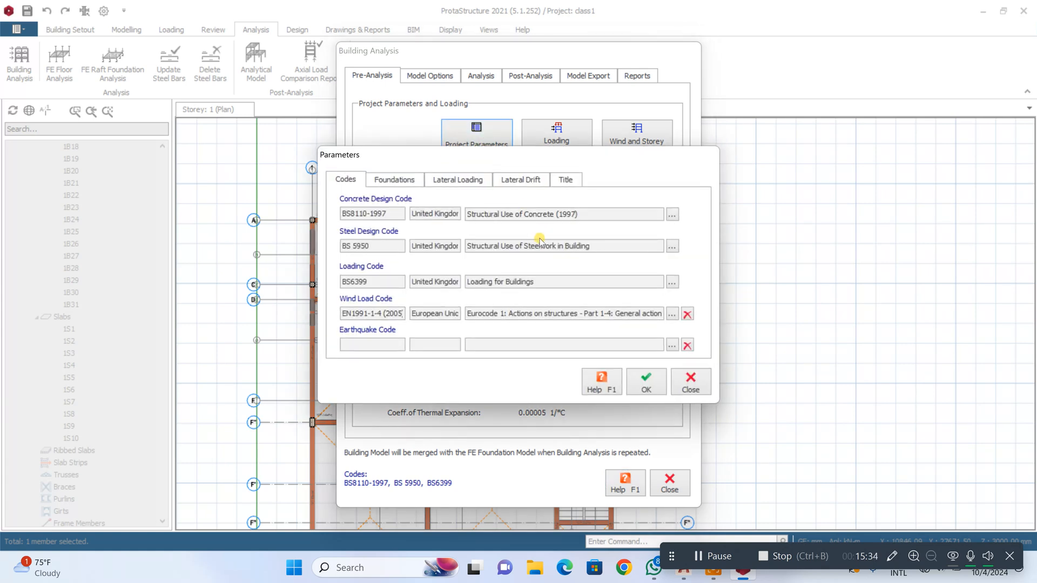
{"action": "left_click", "coordinate": [400, 181]}
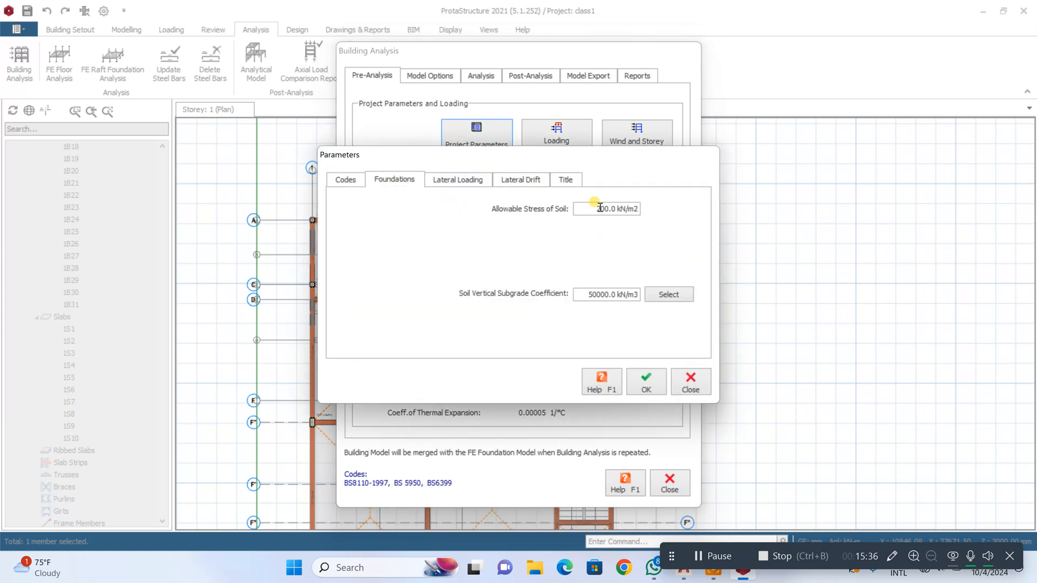
{"action": "left_click_drag", "start_coordinate": [598, 208], "coordinate": [617, 210]}
{"action": "type", "text": "10"}
{"action": "left_click", "coordinate": [692, 297]}
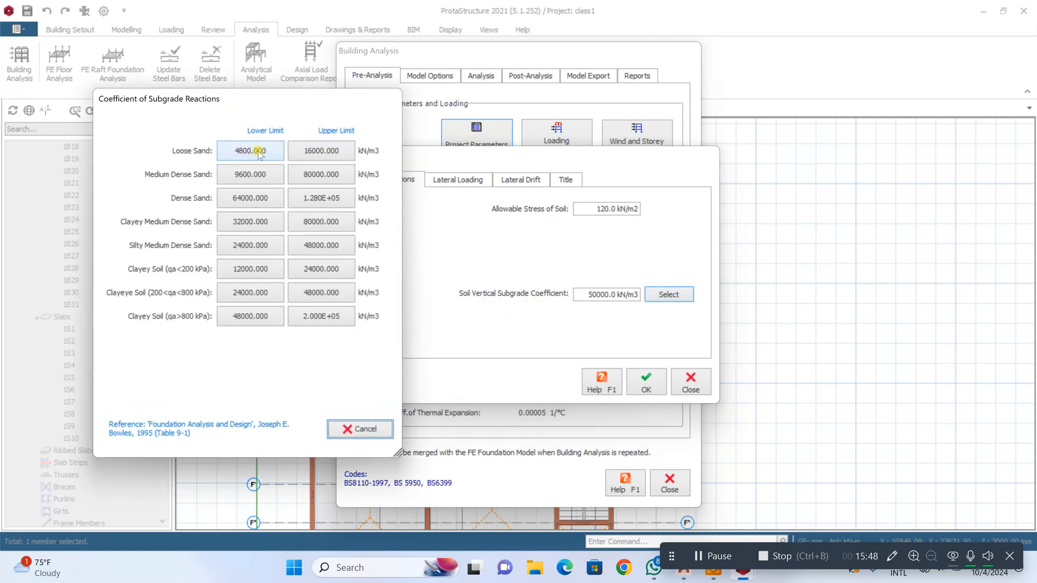
{"action": "left_click", "coordinate": [258, 152]}
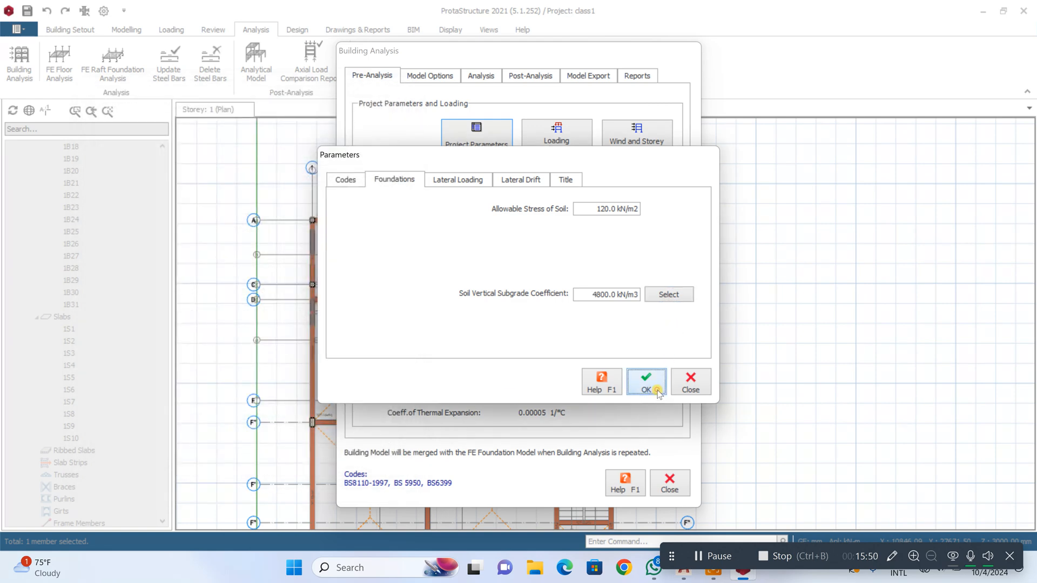
{"action": "left_click", "coordinate": [646, 385]}
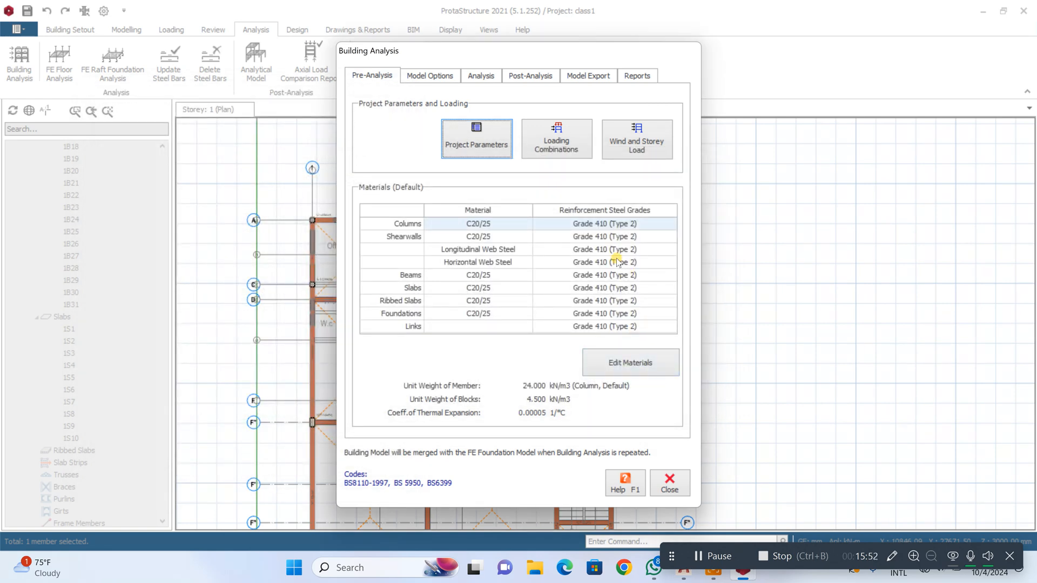
Edit the default materials so that concrete columns use only Y12 and Y16 rebar
{"action": "left_click", "coordinate": [628, 374]}
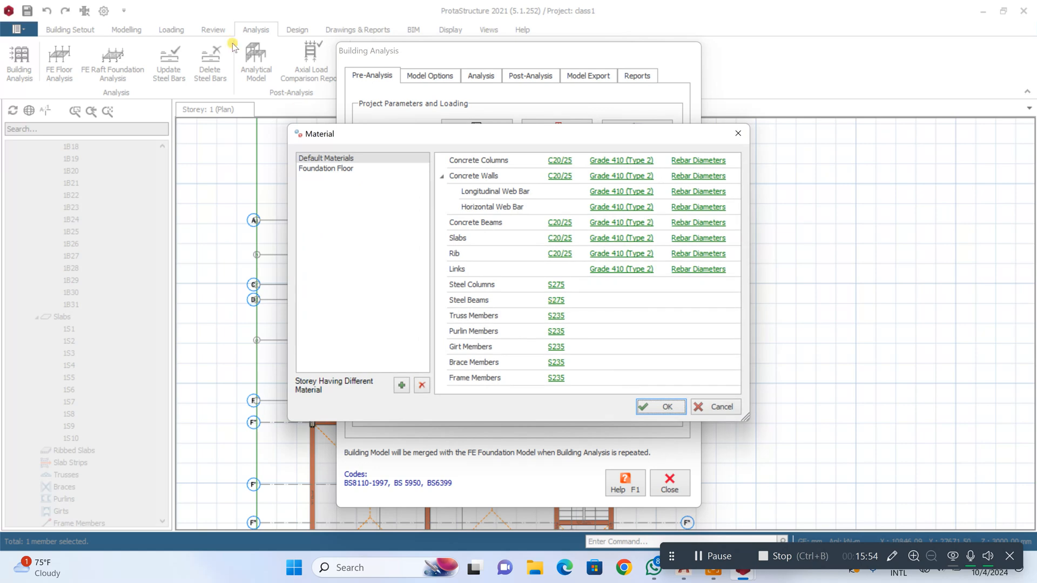
{"action": "left_click", "coordinate": [698, 160]}
{"action": "left_click", "coordinate": [378, 408]}
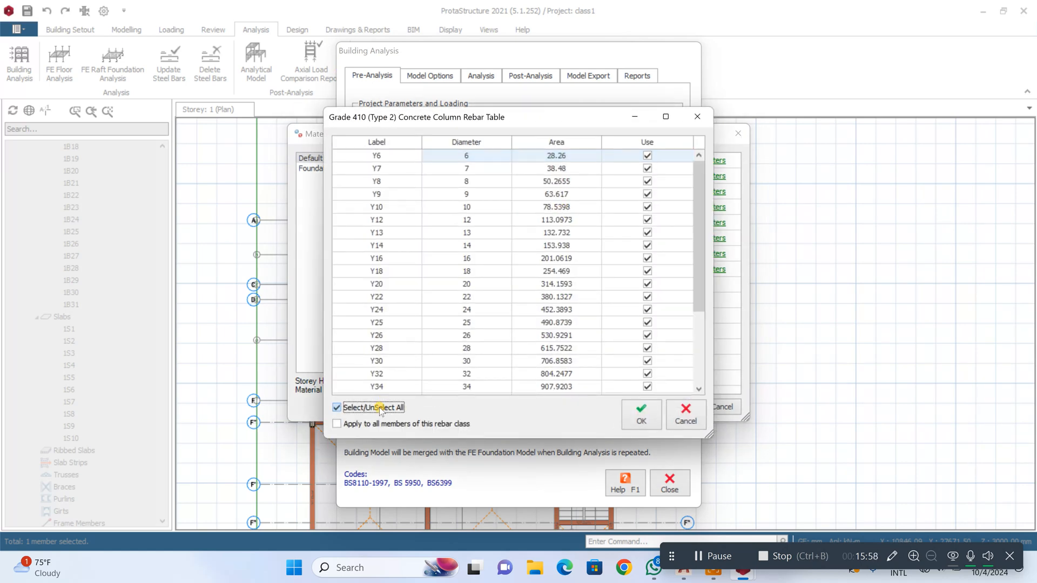
{"action": "left_click", "coordinate": [381, 409]}
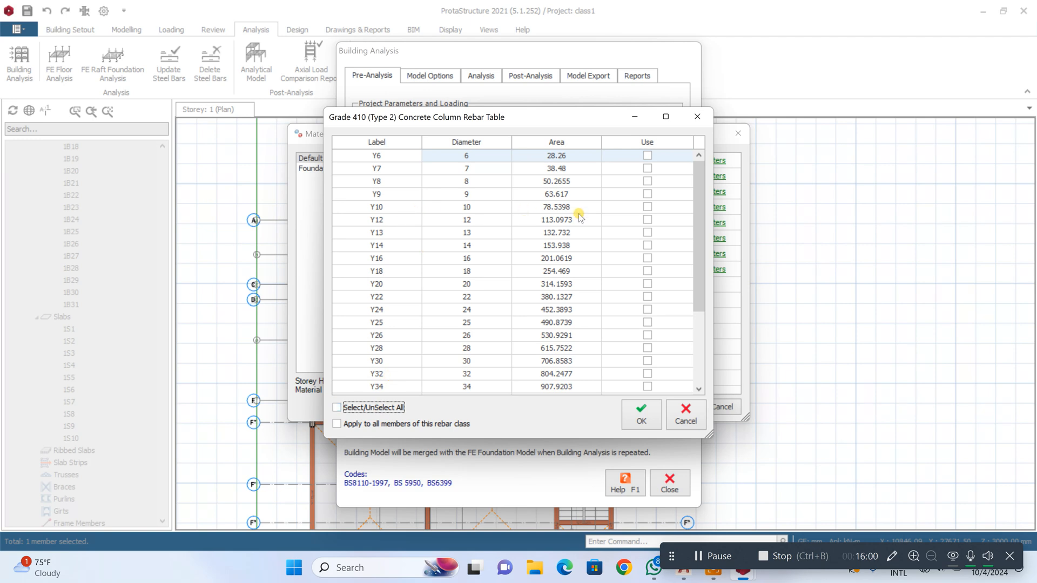
{"action": "left_click", "coordinate": [647, 221]}
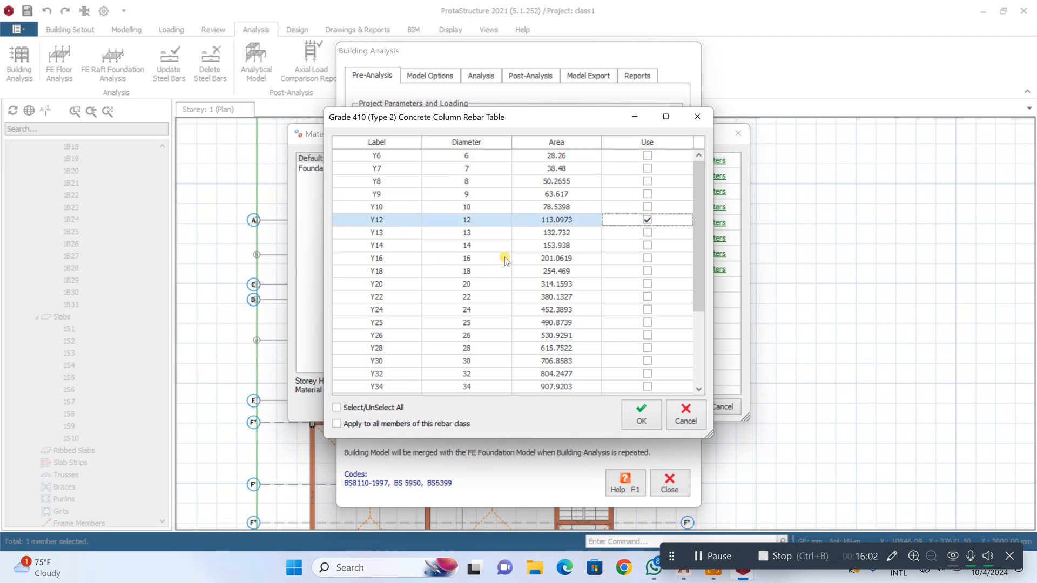
{"action": "left_click", "coordinate": [647, 259]}
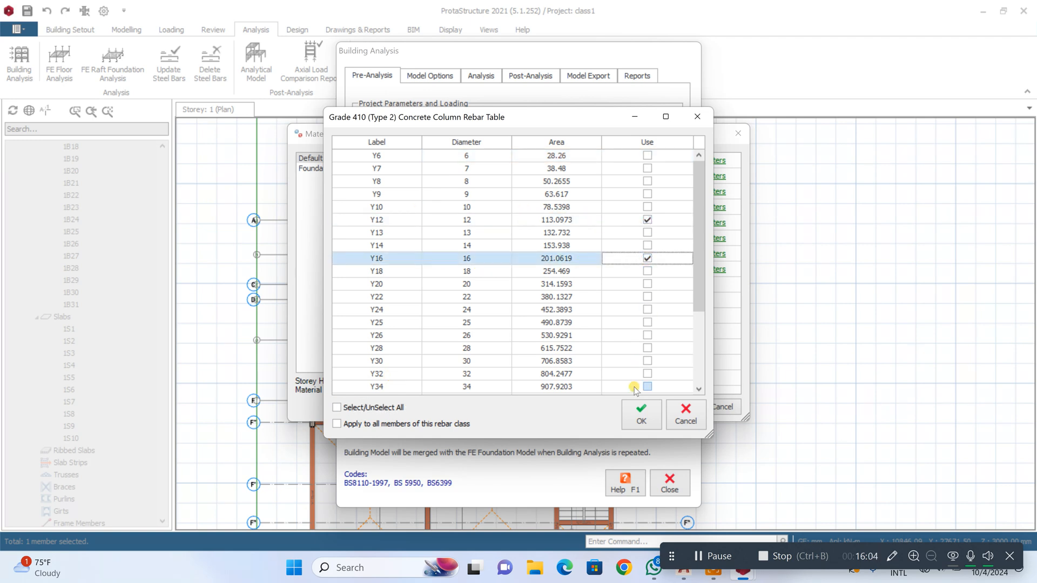
{"action": "left_click", "coordinate": [646, 408]}
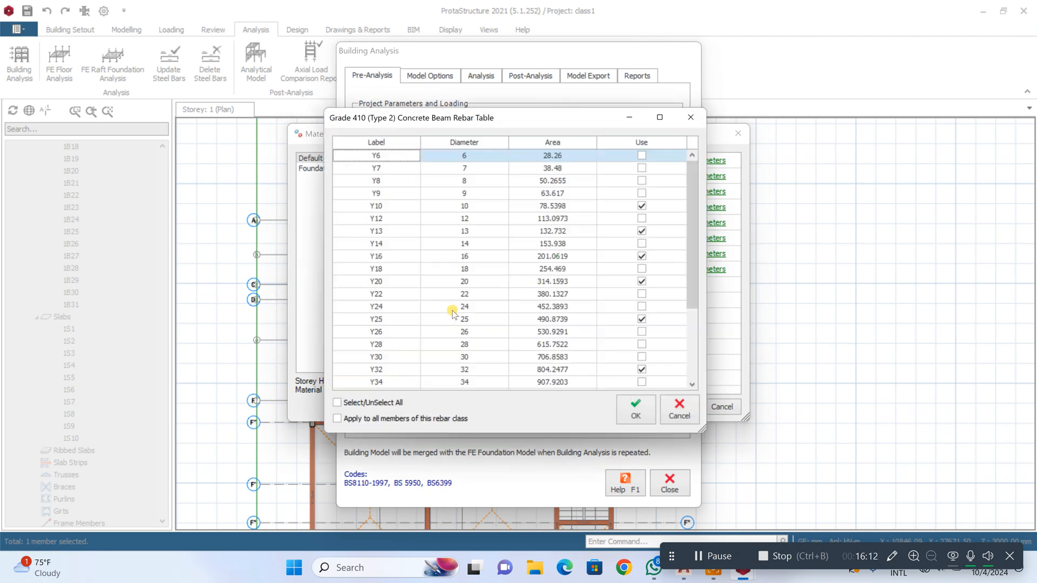
Restrict the concrete beams' rebar diameters to Y12, Y16 and Y20
{"action": "left_click", "coordinate": [679, 223]}
{"action": "left_click", "coordinate": [369, 407]}
{"action": "left_click", "coordinate": [370, 405]}
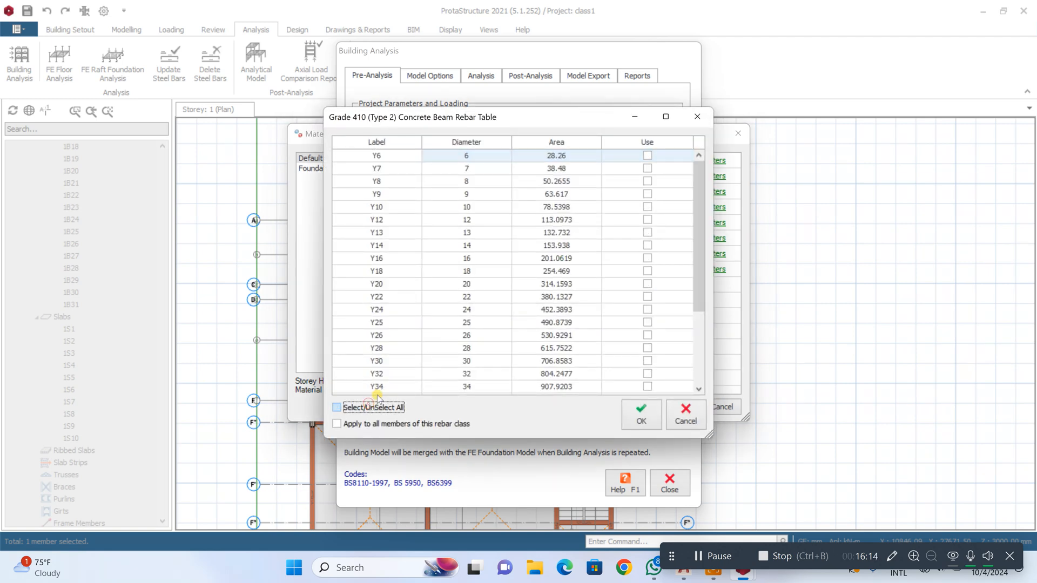
{"action": "left_click", "coordinate": [648, 220]}
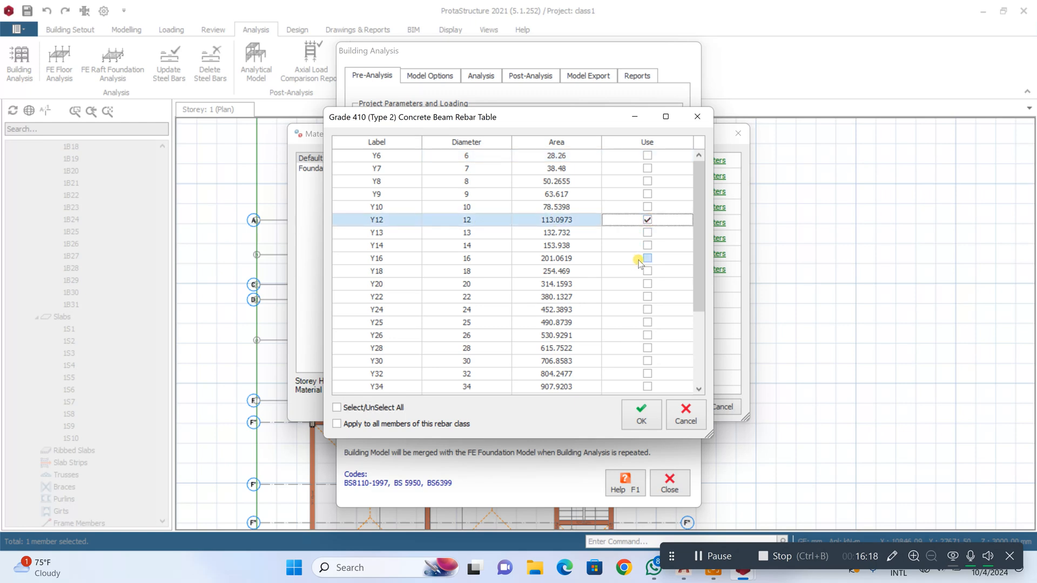
{"action": "left_click", "coordinate": [639, 259]}
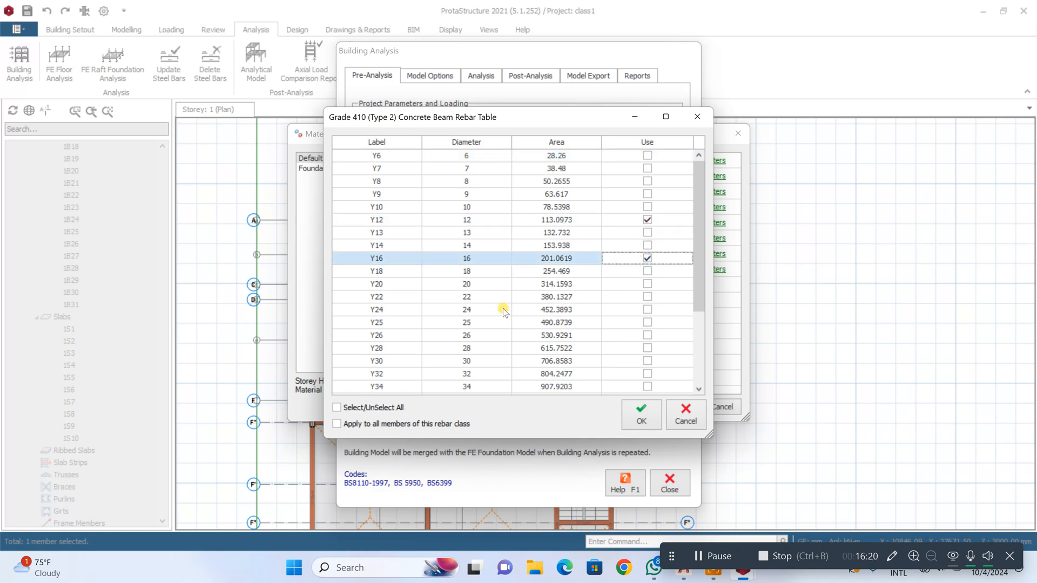
{"action": "left_click", "coordinate": [646, 288]}
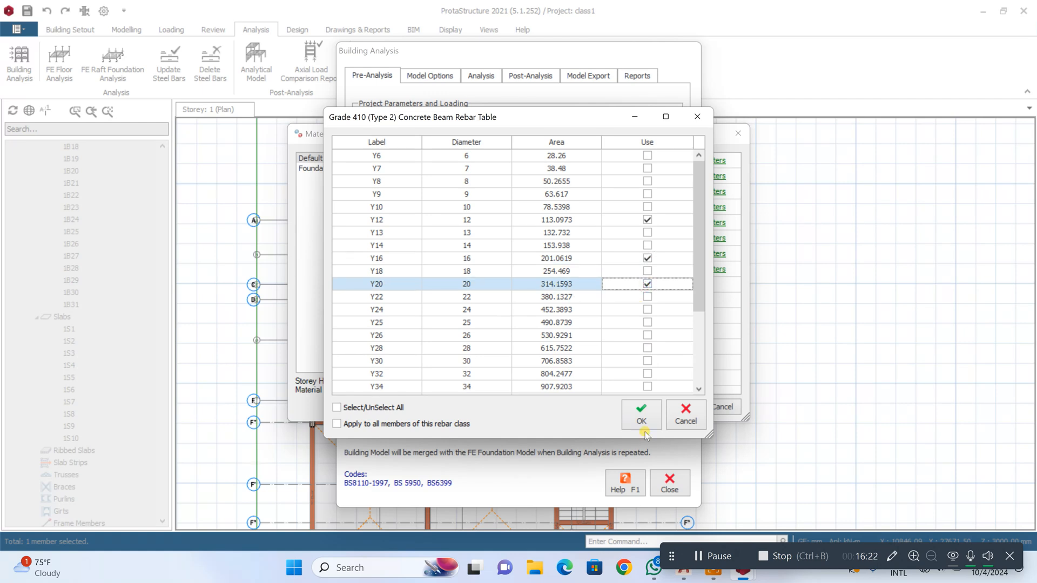
{"action": "left_click", "coordinate": [642, 414]}
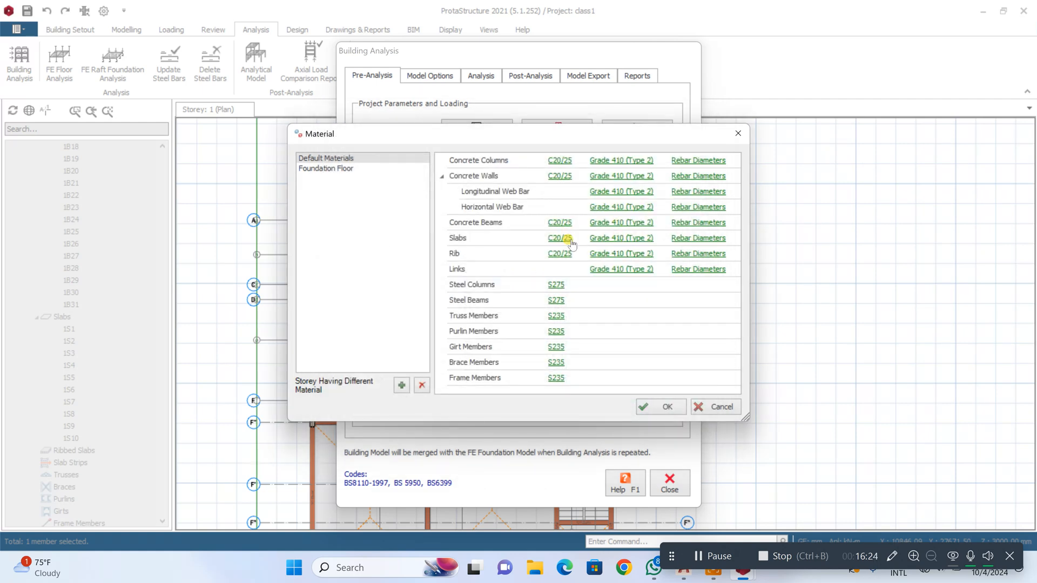
Restrict the slabs' rebar diameters to Y10 only in the default materials
{"action": "left_click", "coordinate": [692, 243]}
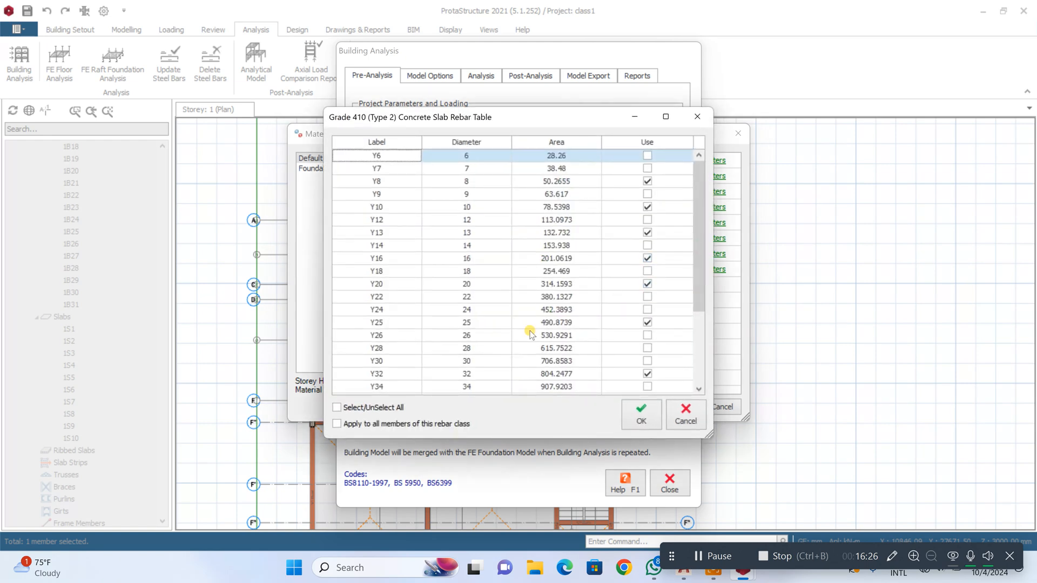
{"action": "left_click", "coordinate": [399, 406]}
{"action": "left_click", "coordinate": [402, 407]}
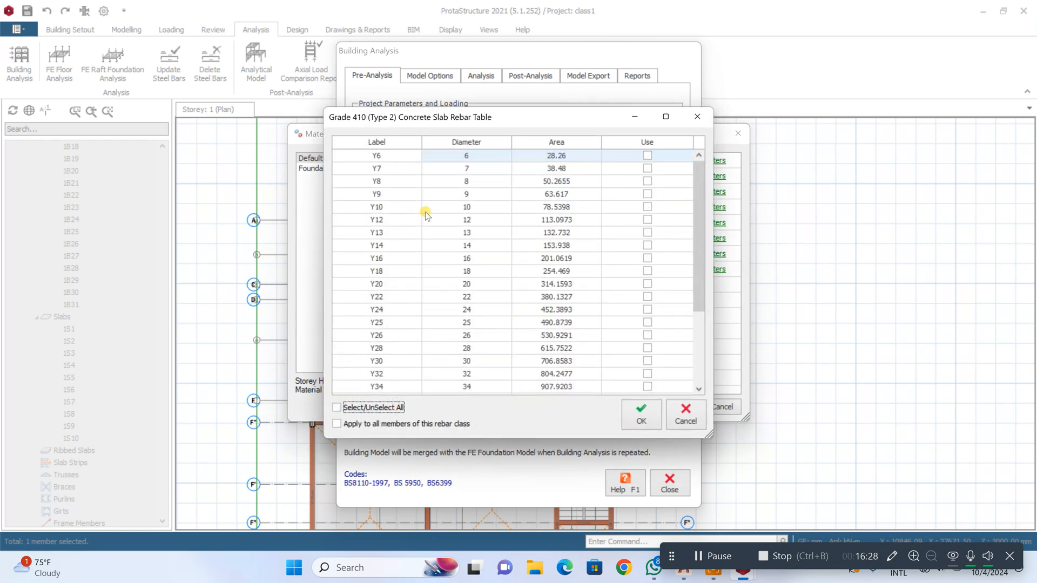
{"action": "left_click", "coordinate": [648, 207]}
{"action": "left_click", "coordinate": [629, 415]}
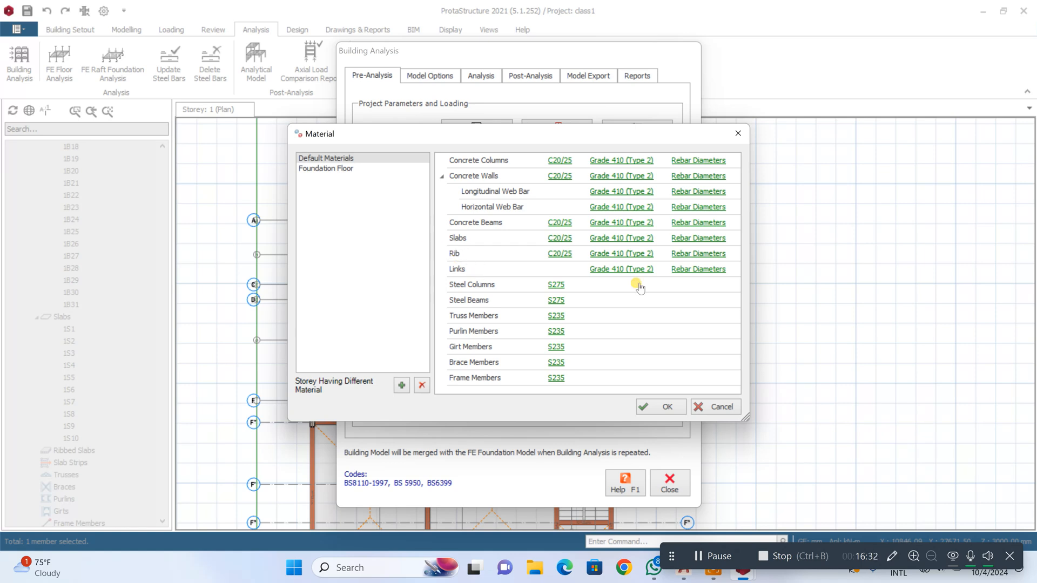
Restrict the links' rebar diameters to Y10 only in the default materials
{"action": "left_click", "coordinate": [683, 270]}
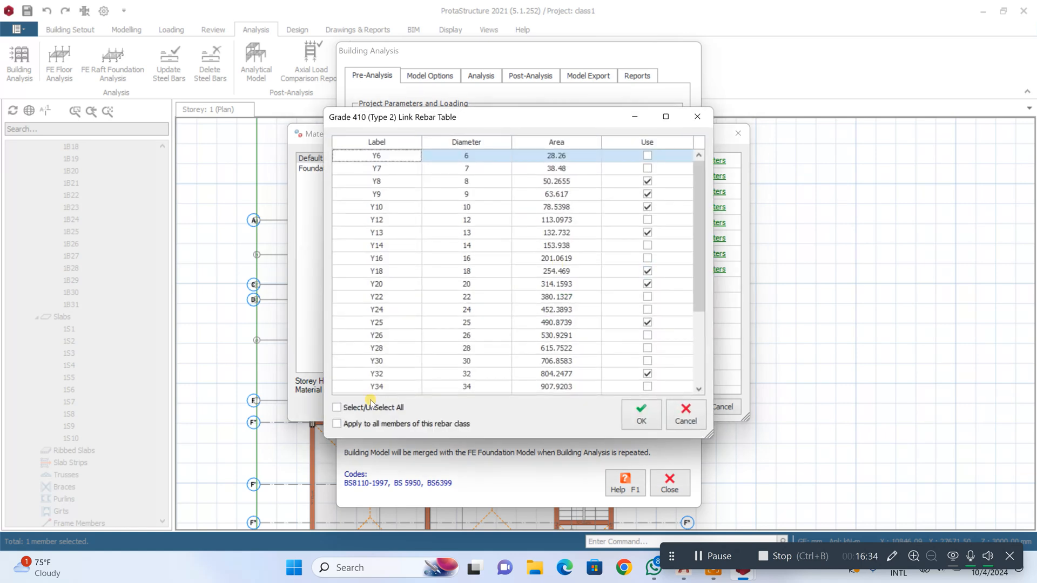
{"action": "left_click", "coordinate": [368, 409]}
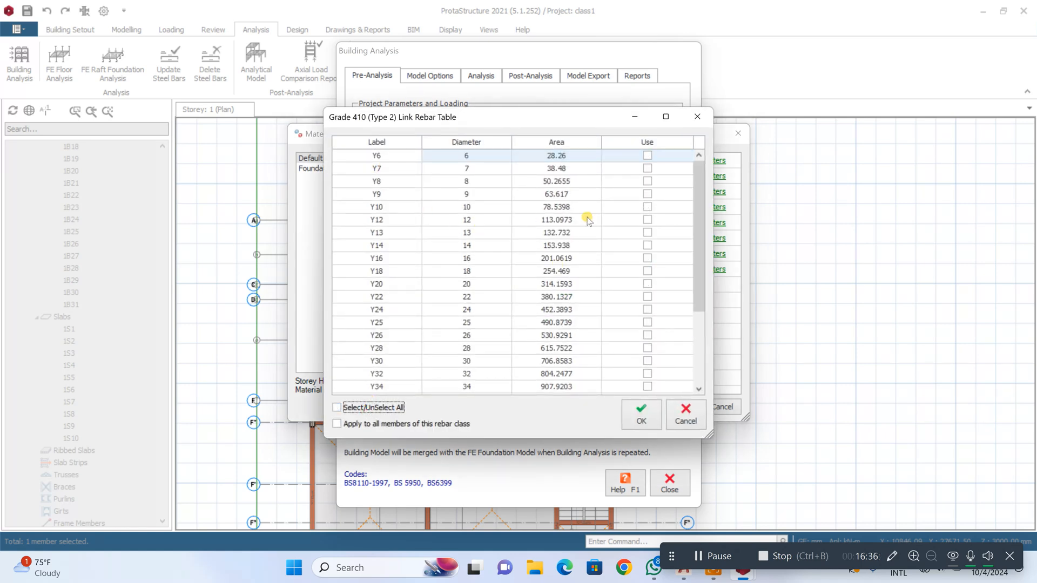
{"action": "left_click", "coordinate": [646, 208]}
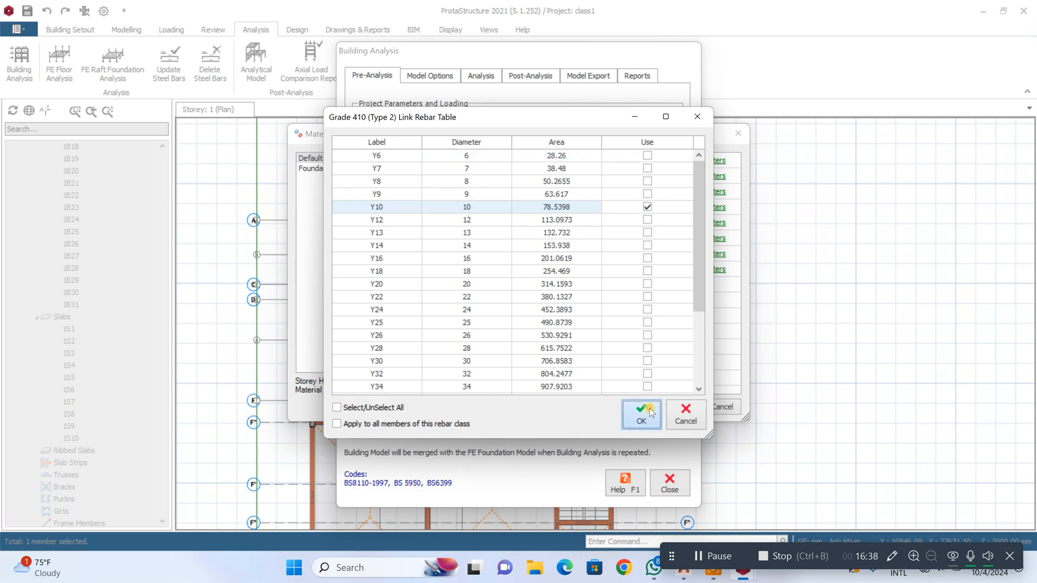
{"action": "left_click", "coordinate": [642, 414]}
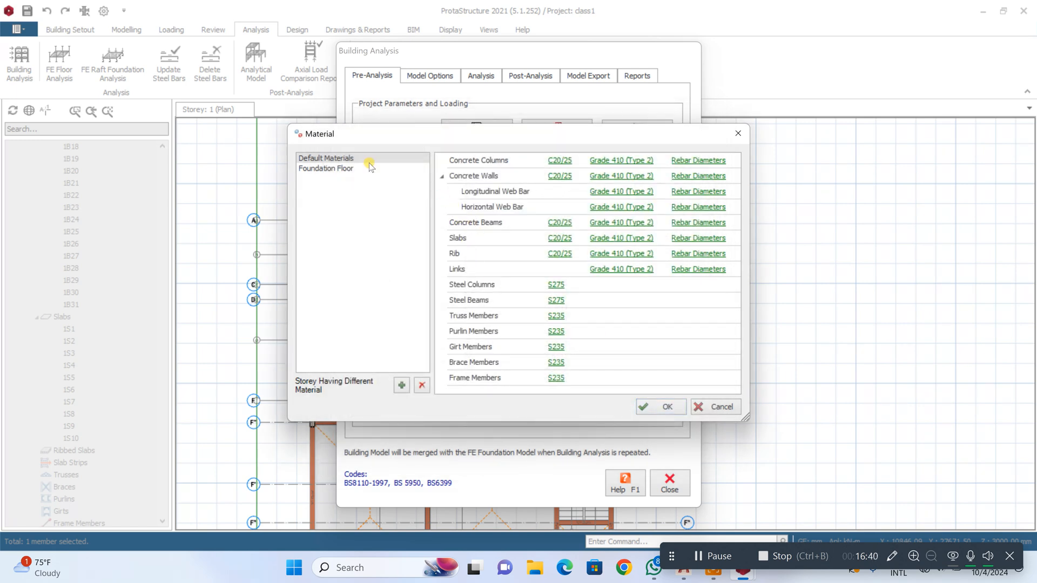
In the Foundation Floor materials, restrict the foundations' rebar diameters to Y16 only
{"action": "left_click", "coordinate": [354, 168]}
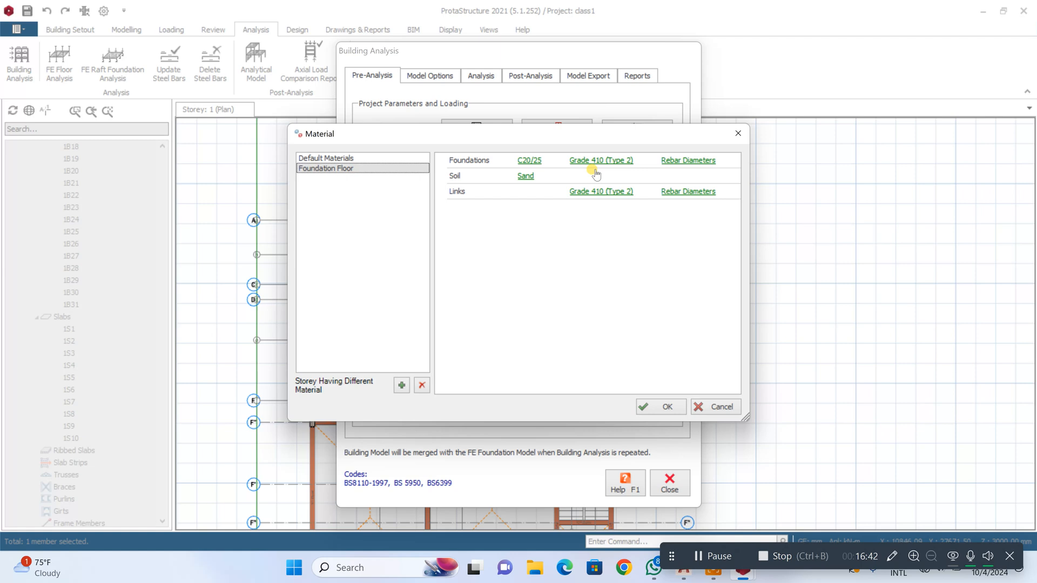
{"action": "left_click", "coordinate": [710, 161]}
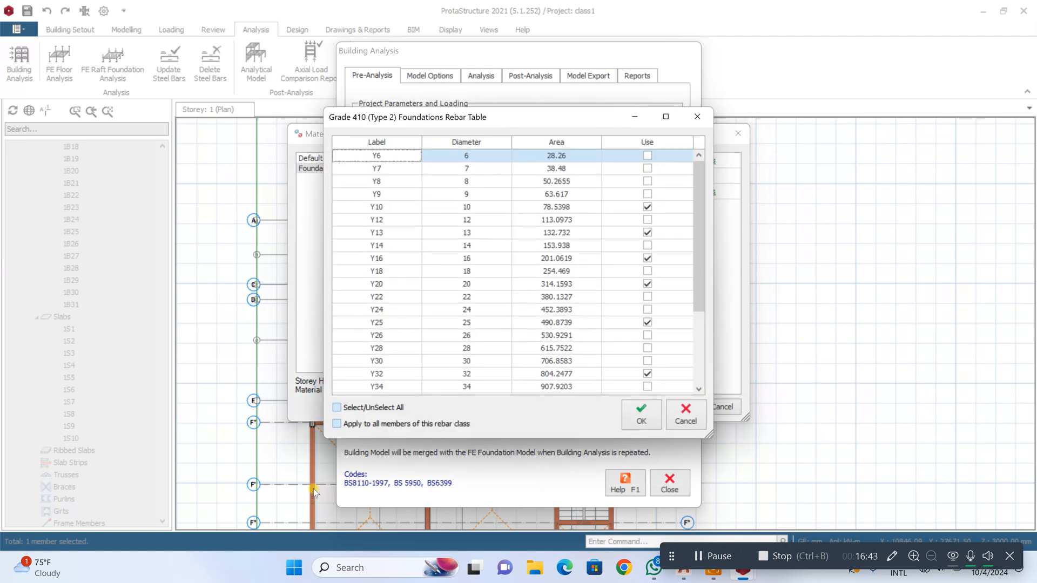
{"action": "left_click", "coordinate": [370, 410]}
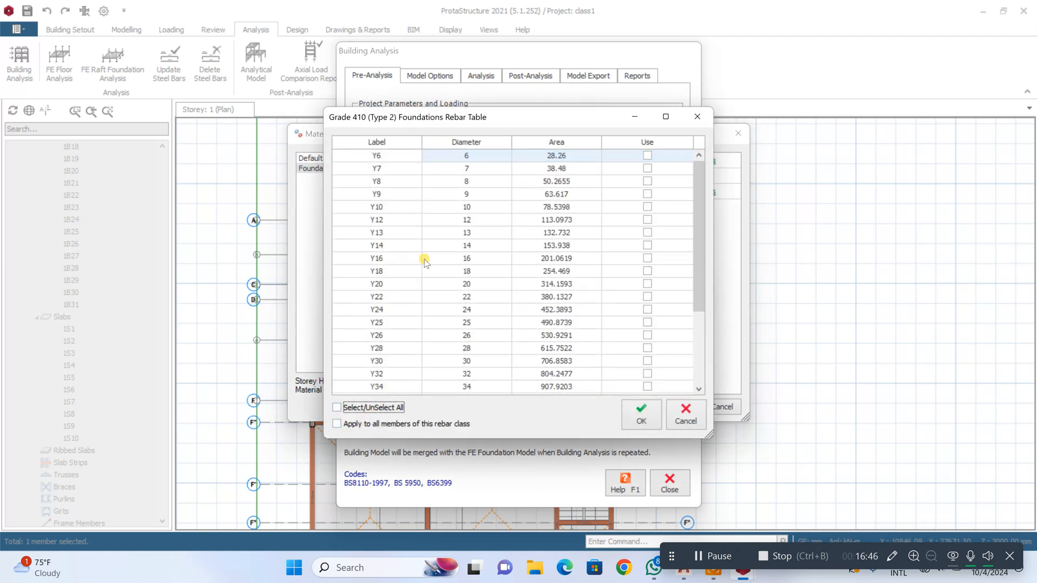
{"action": "left_click", "coordinate": [667, 262]}
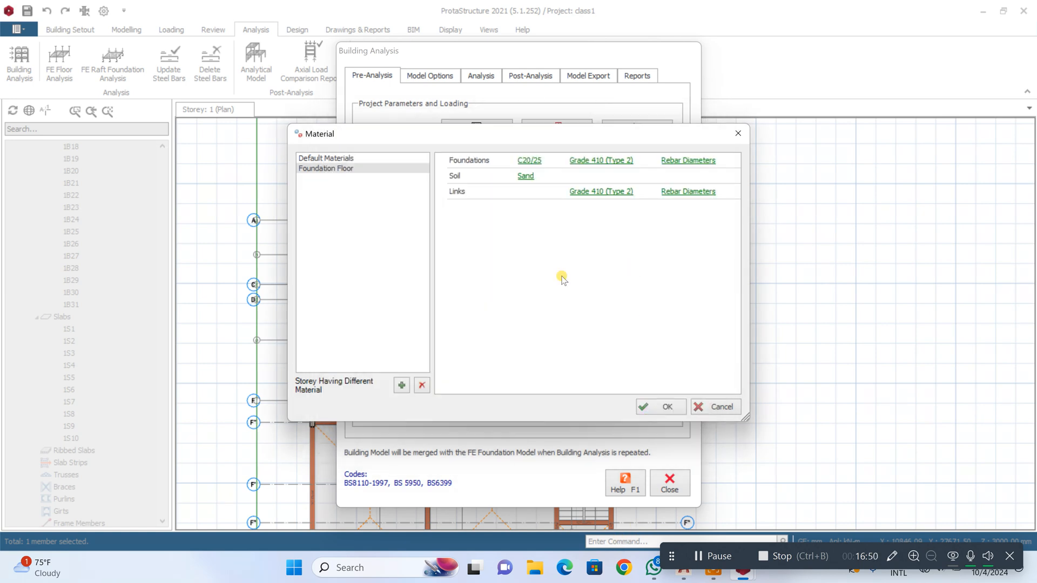
In the Foundation Floor materials, restrict the links' rebar diameters to Y10 only and accept the material settings
{"action": "left_click", "coordinate": [648, 194]}
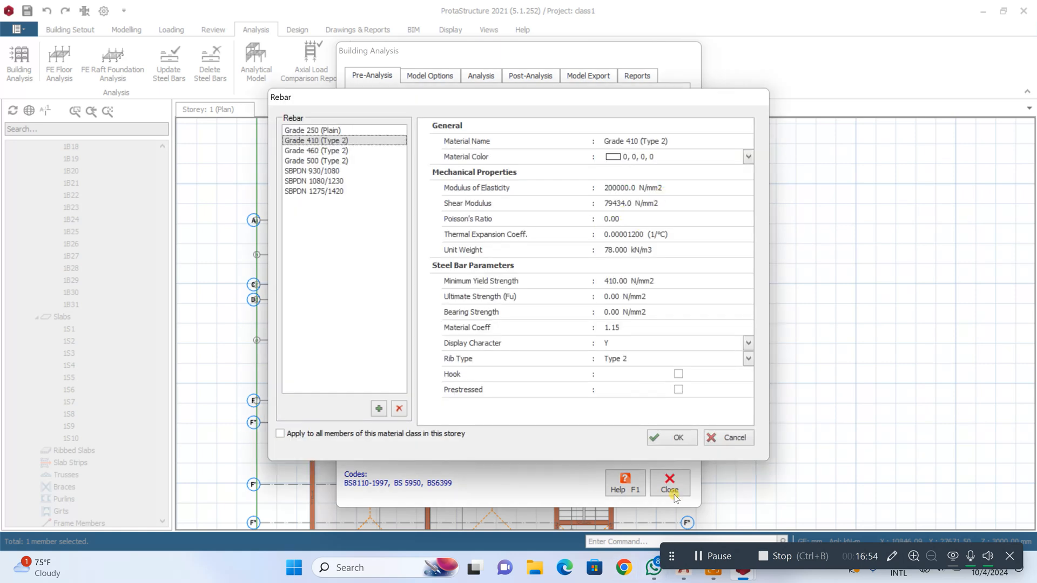
{"action": "left_click", "coordinate": [675, 438]}
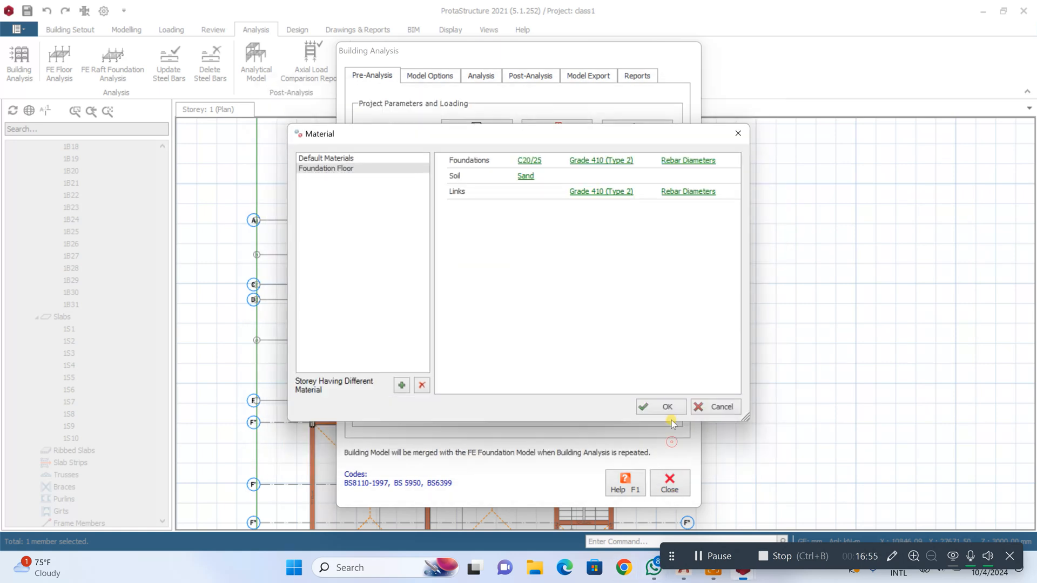
{"action": "left_click", "coordinate": [692, 193]}
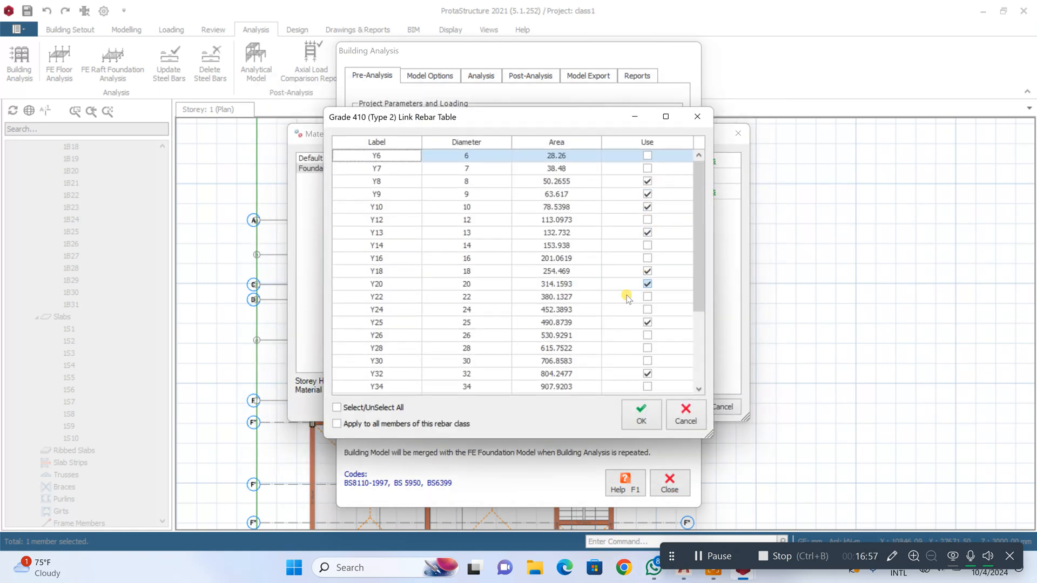
{"action": "left_click", "coordinate": [385, 407]}
{"action": "left_click", "coordinate": [385, 407]}
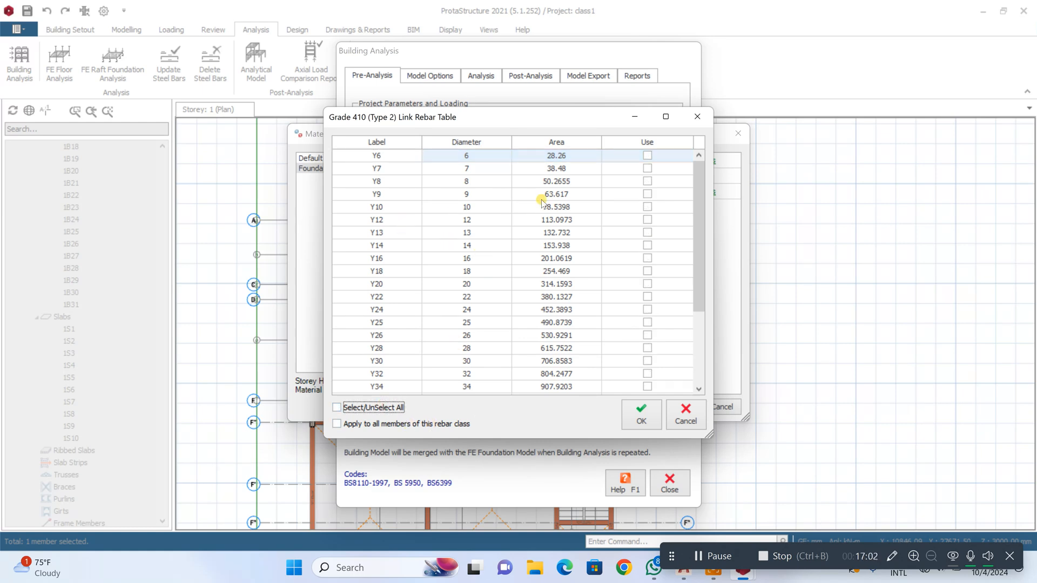
{"action": "left_click", "coordinate": [647, 207]}
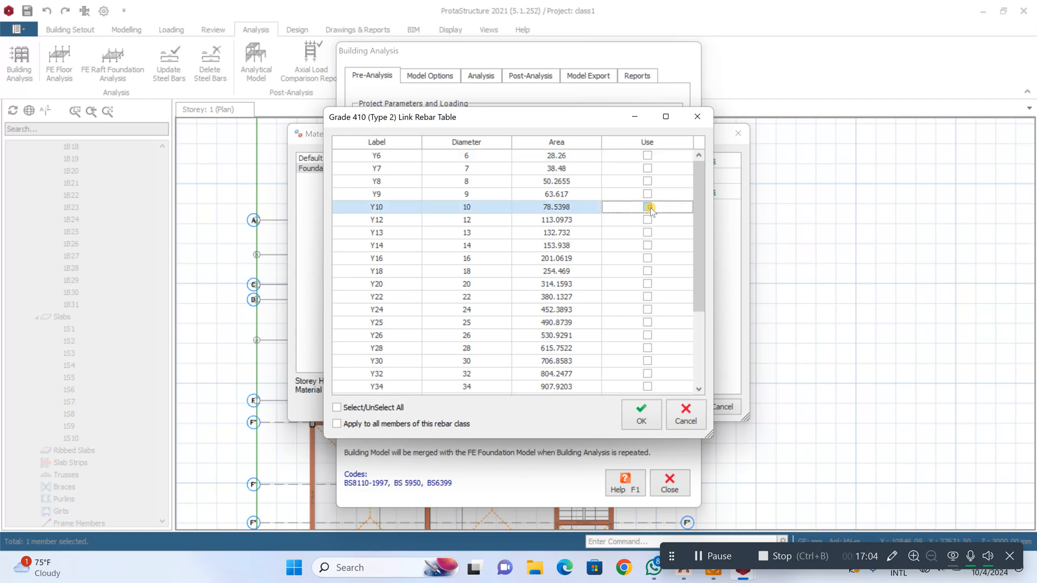
{"action": "left_click", "coordinate": [643, 414]}
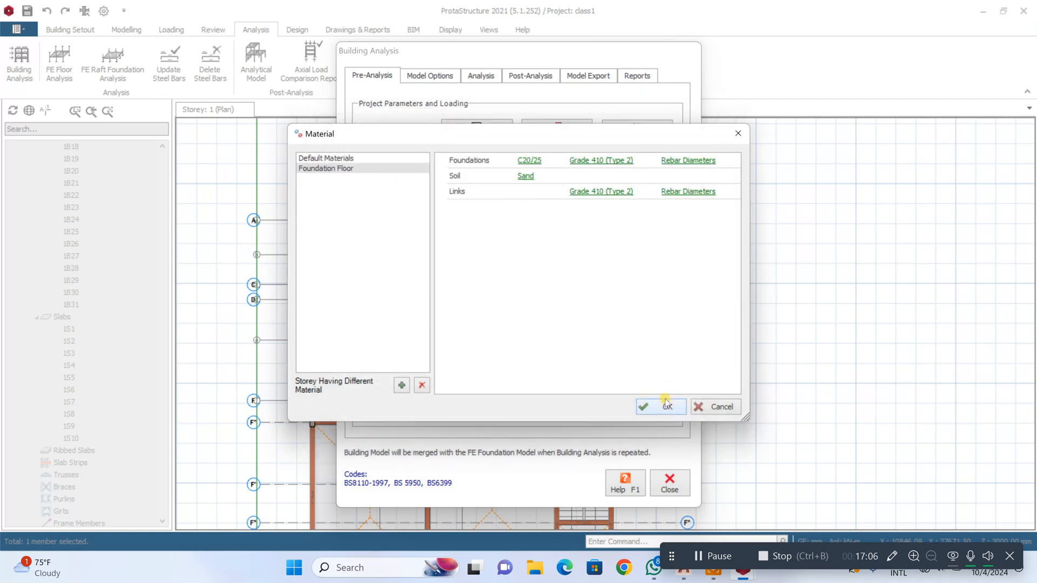
{"action": "left_click", "coordinate": [666, 405]}
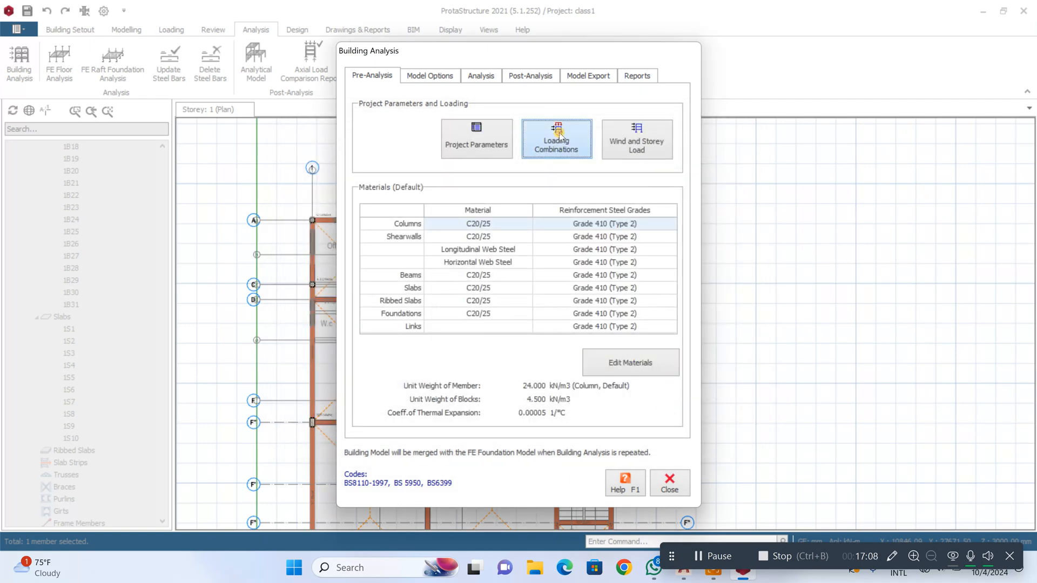
Generate the load combinations automatically with G coefficient 1.4 and Q coefficient 1.6, accept the load cases, and close the building analysis setup
{"action": "left_click", "coordinate": [559, 133]}
{"action": "left_click", "coordinate": [291, 440]}
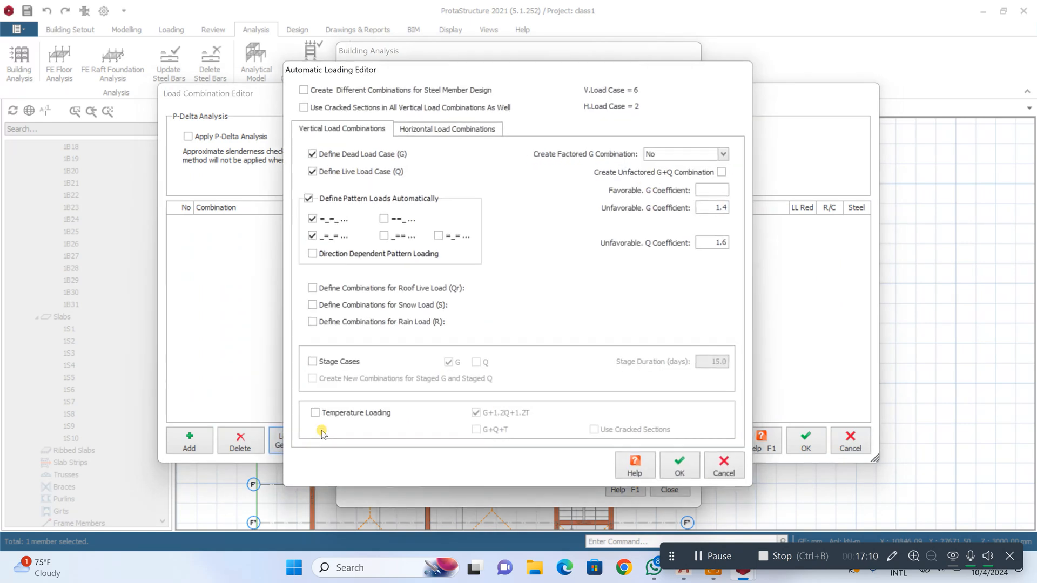
{"action": "left_click", "coordinate": [673, 469]}
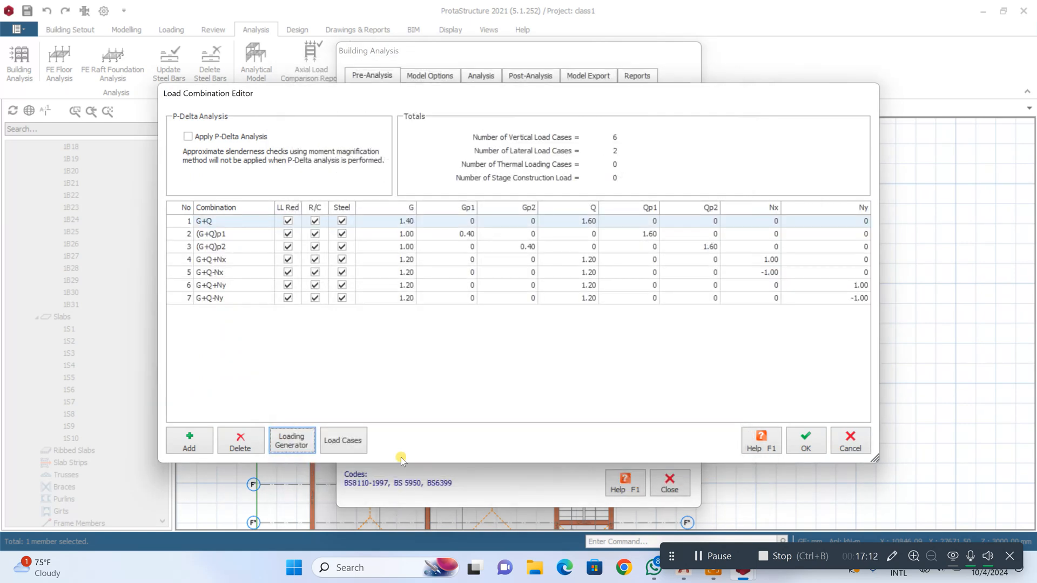
{"action": "left_click", "coordinate": [343, 440]}
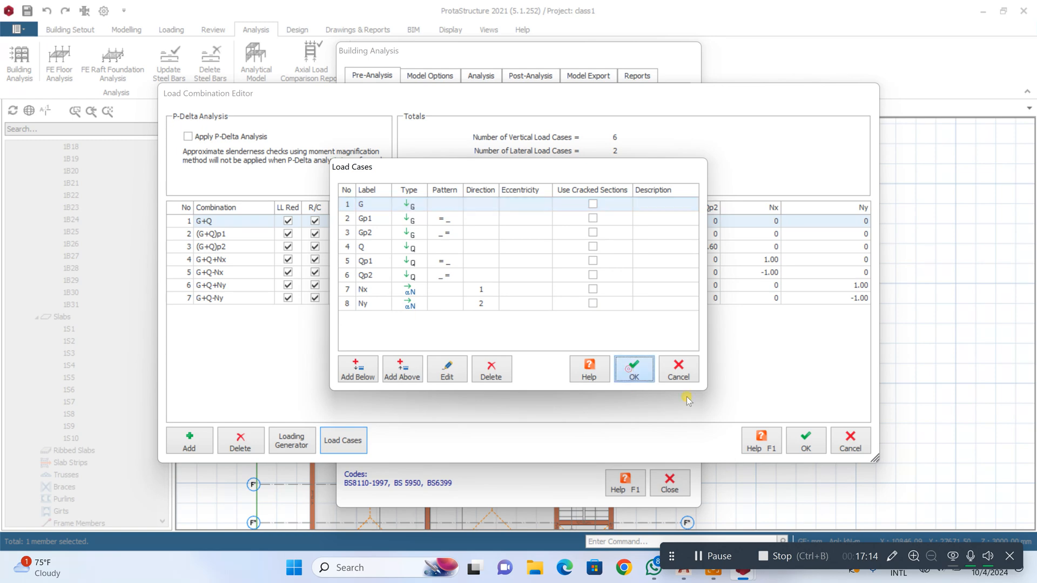
{"action": "left_click", "coordinate": [626, 369]}
{"action": "left_click", "coordinate": [800, 440]}
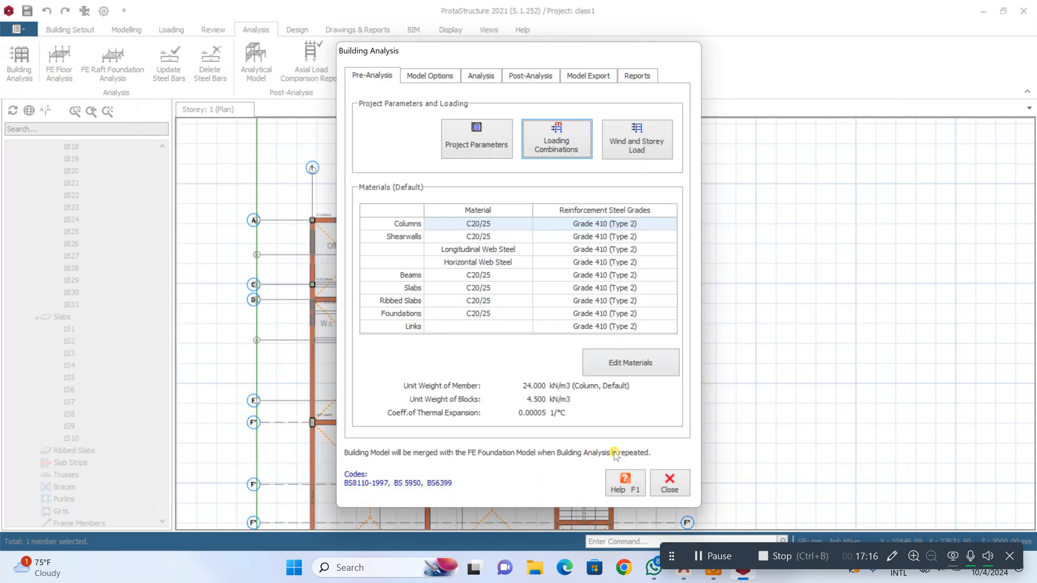
{"action": "left_click", "coordinate": [670, 486]}
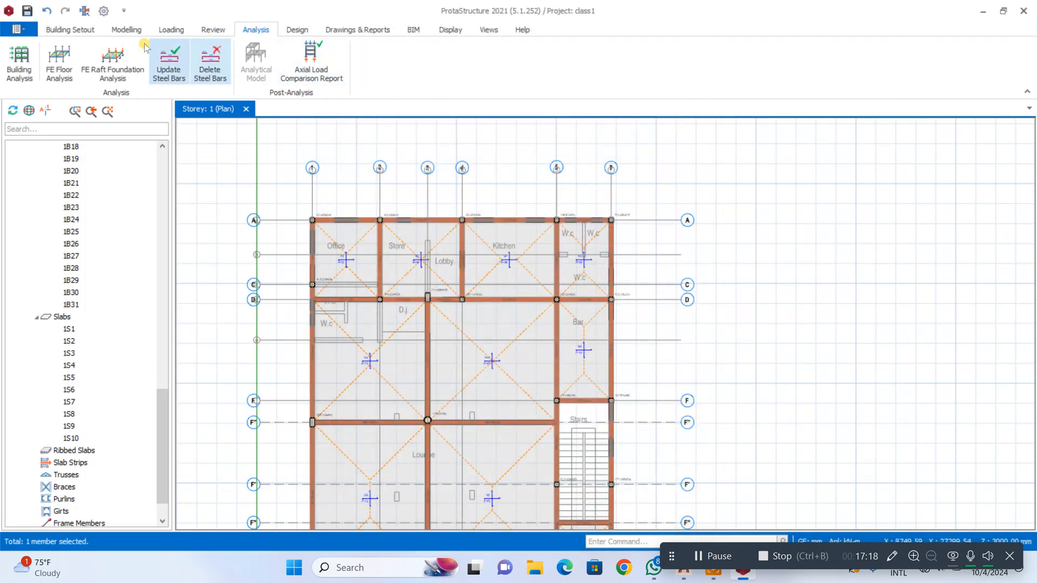
Insert an X-direction analytical slab strip across the Office, Store, Kitchen and W.c slabs between axes A and D
{"action": "left_click", "coordinate": [135, 31]}
{"action": "left_click", "coordinate": [363, 59]}
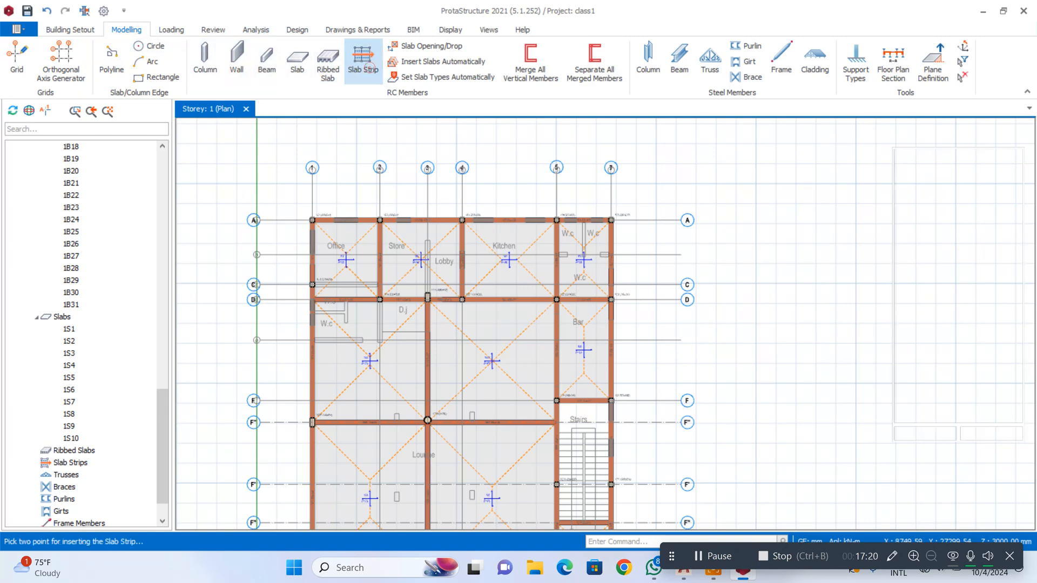
{"action": "scroll", "coordinate": [330, 267], "scroll_direction": "up", "scroll_amount": 3}
{"action": "left_click", "coordinate": [280, 263]}
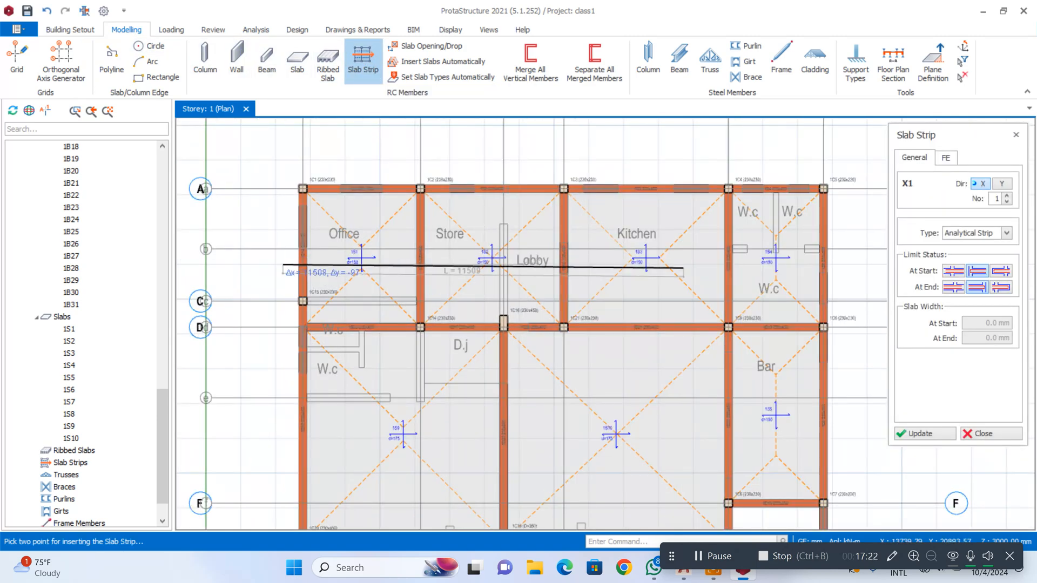
{"action": "scroll", "coordinate": [686, 271], "scroll_direction": "down", "scroll_amount": 3}
{"action": "left_click", "coordinate": [794, 266]}
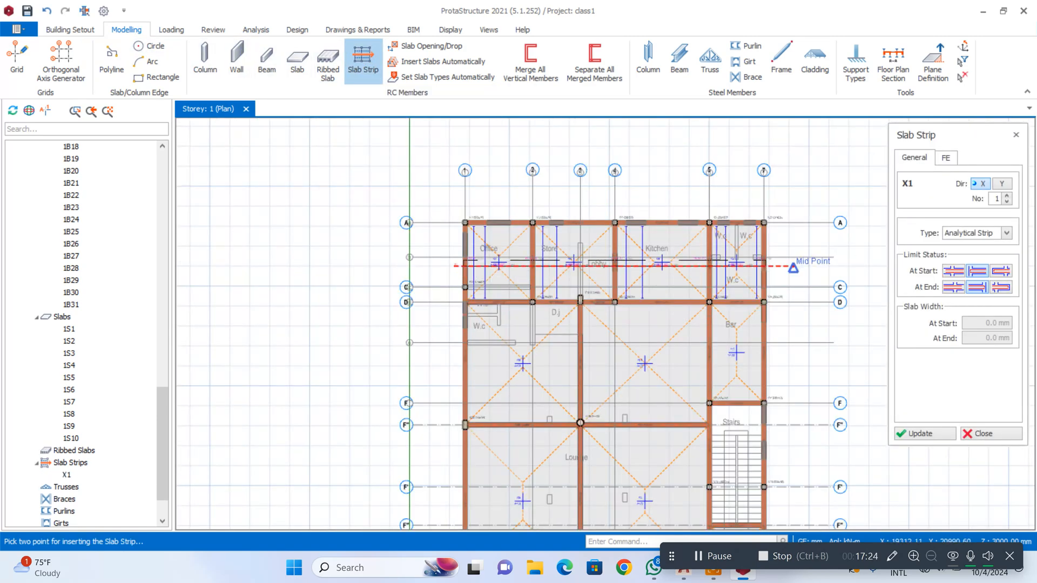
Insert two more X-direction slab strips: one about 19800 mm long through the Bar's row, one about 17400 mm long through the Lounge near axis G
{"action": "left_click", "coordinate": [450, 373]}
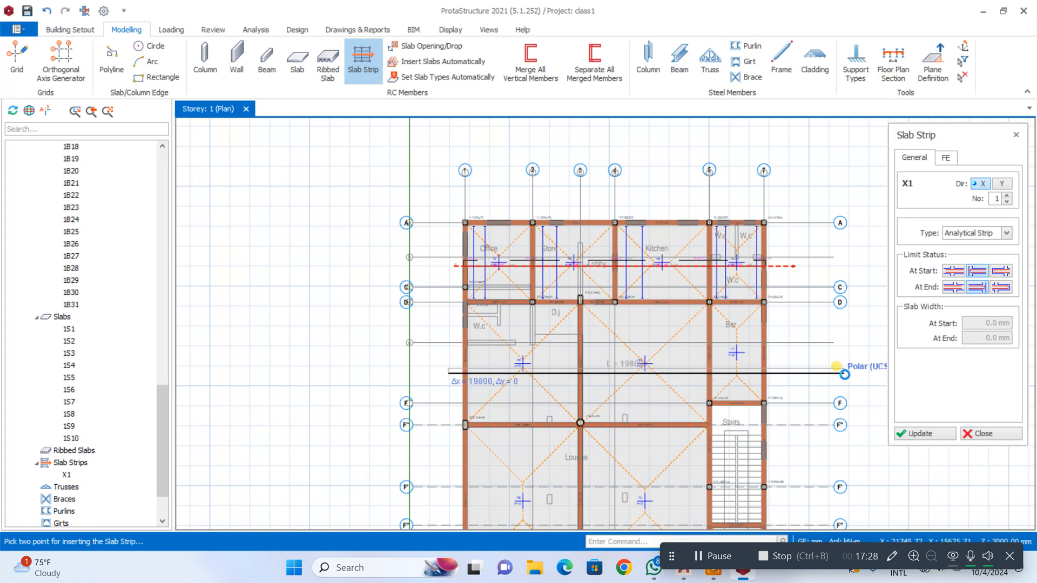
{"action": "left_click", "coordinate": [844, 375]}
{"action": "scroll", "coordinate": [827, 410], "scroll_direction": "down", "scroll_amount": 3}
{"action": "scroll", "coordinate": [789, 427], "scroll_direction": "up", "scroll_amount": 4}
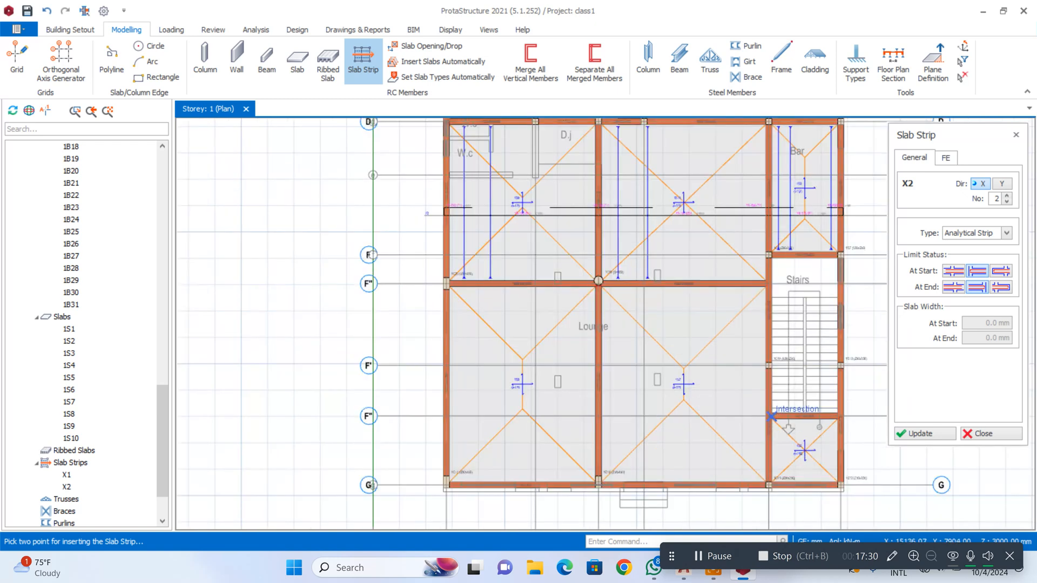
{"action": "scroll", "coordinate": [772, 416], "scroll_direction": "up", "scroll_amount": 2}
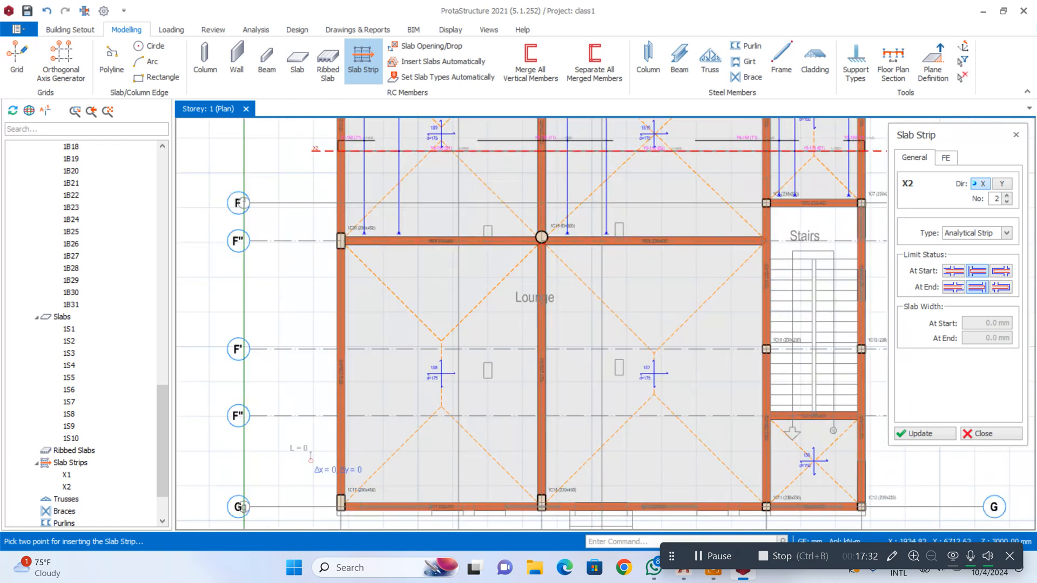
{"action": "scroll", "coordinate": [526, 456], "scroll_direction": "down", "scroll_amount": 3}
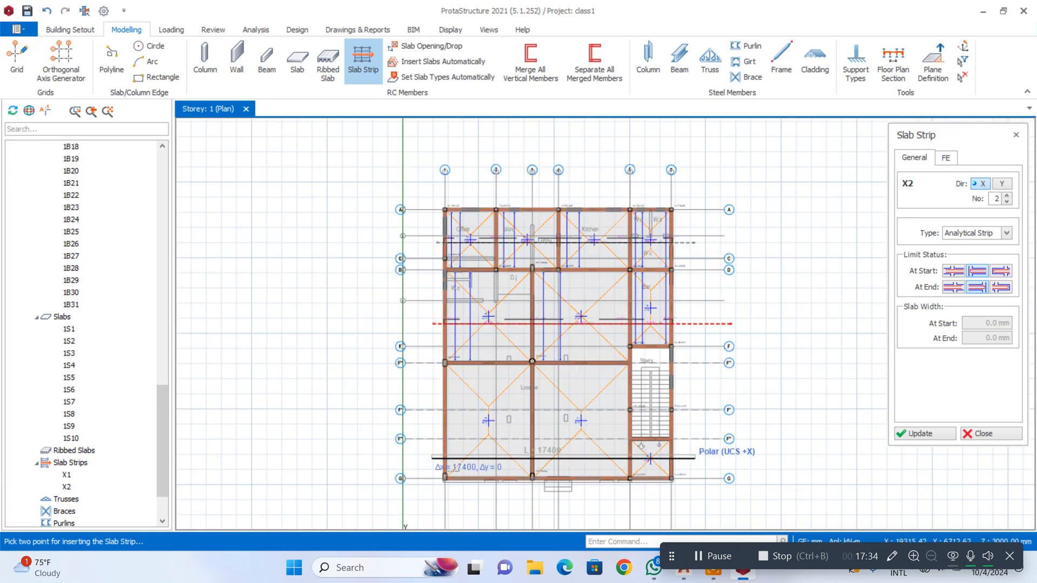
{"action": "scroll", "coordinate": [695, 457], "scroll_direction": "up", "scroll_amount": 1}
{"action": "left_click", "coordinate": [694, 458]}
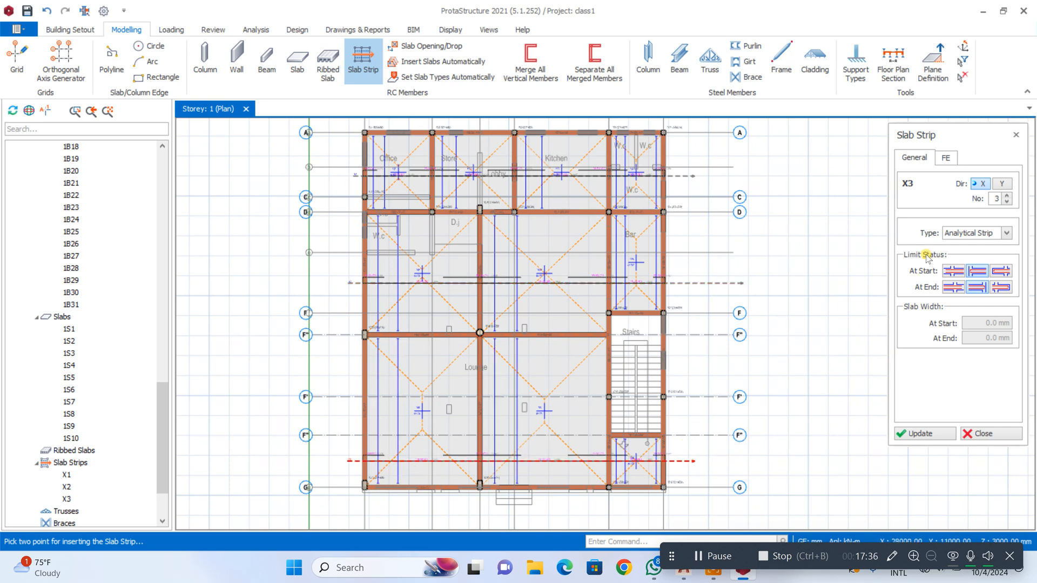
Insert a Y-direction slab strip about 21600 mm long through the Office slab and the slabs below it, past axis G
{"action": "left_click", "coordinate": [1002, 183]}
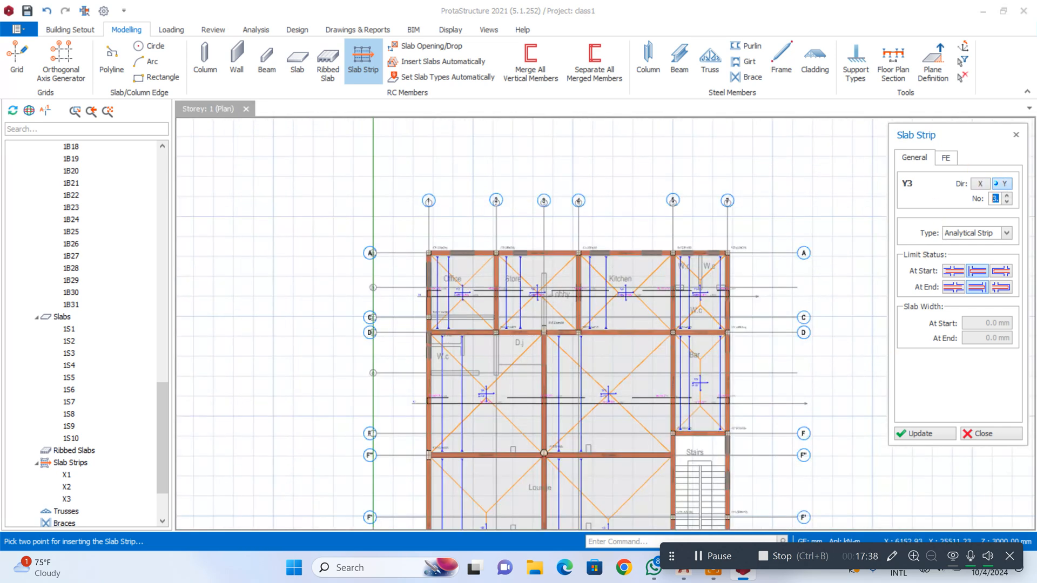
{"action": "left_click", "coordinate": [469, 220]}
{"action": "scroll", "coordinate": [457, 252], "scroll_direction": "down", "scroll_amount": 3}
{"action": "scroll", "coordinate": [434, 364], "scroll_direction": "up", "scroll_amount": 3}
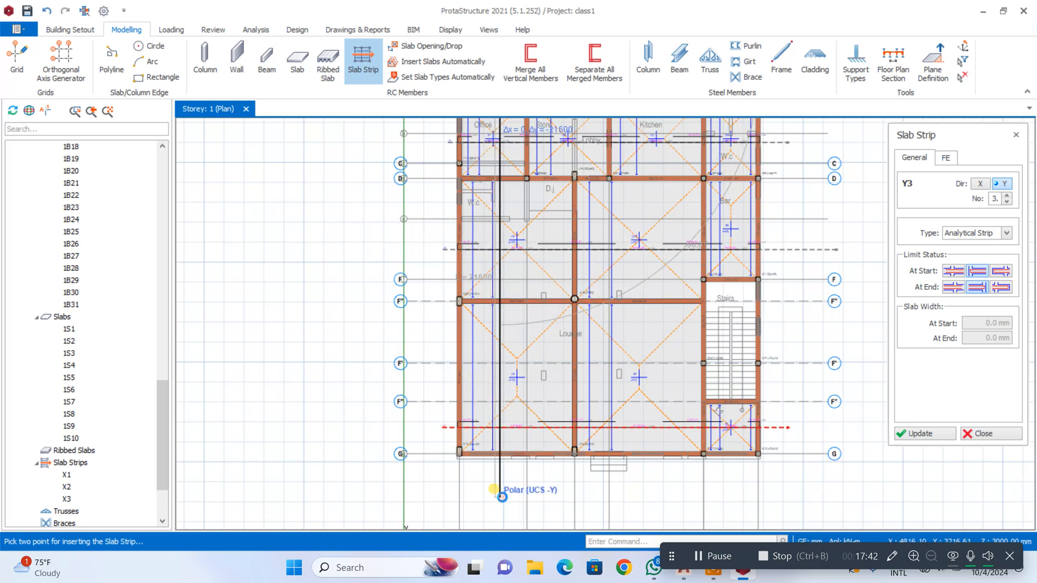
{"action": "left_click", "coordinate": [502, 496]}
Insert a second Y-direction slab strip from above axis A through the Lobby and the larger slabs to past axis G
{"action": "scroll", "coordinate": [632, 270], "scroll_direction": "down", "scroll_amount": 3}
{"action": "scroll", "coordinate": [632, 270], "scroll_direction": "up", "scroll_amount": 3}
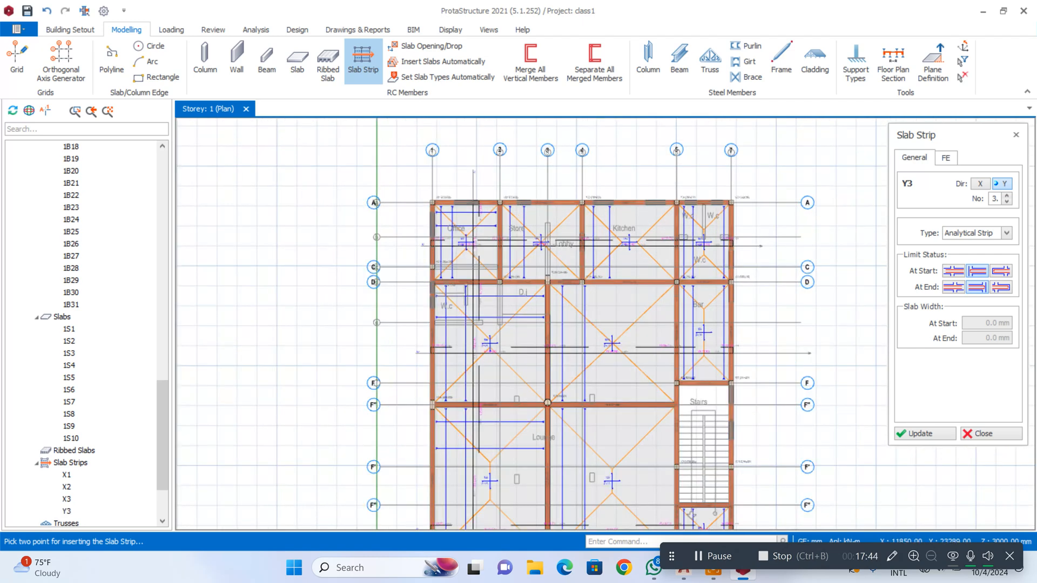
{"action": "scroll", "coordinate": [590, 203], "scroll_direction": "up", "scroll_amount": 2}
{"action": "scroll", "coordinate": [565, 203], "scroll_direction": "down", "scroll_amount": 3}
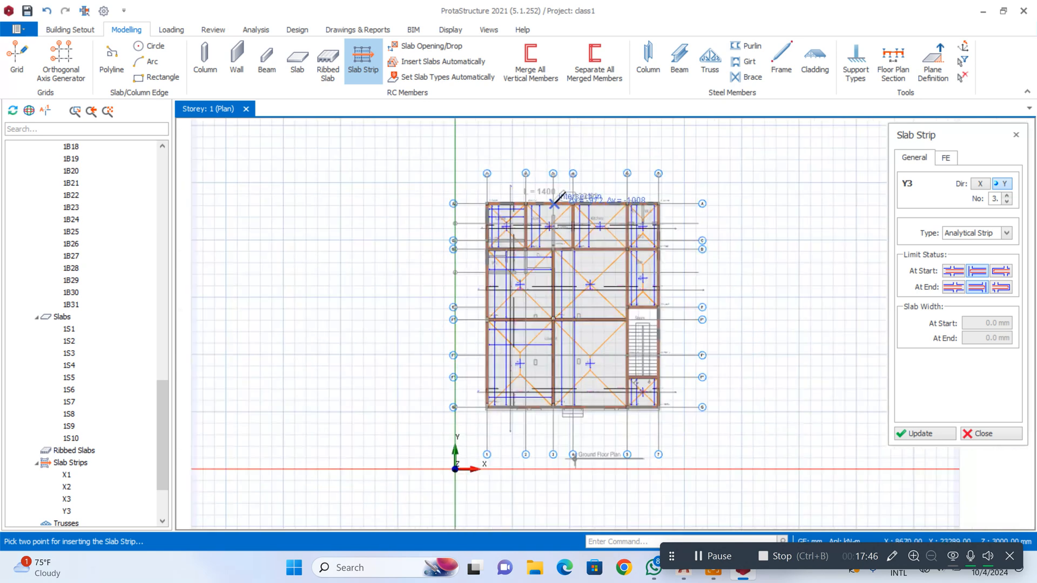
{"action": "left_click", "coordinate": [565, 193]}
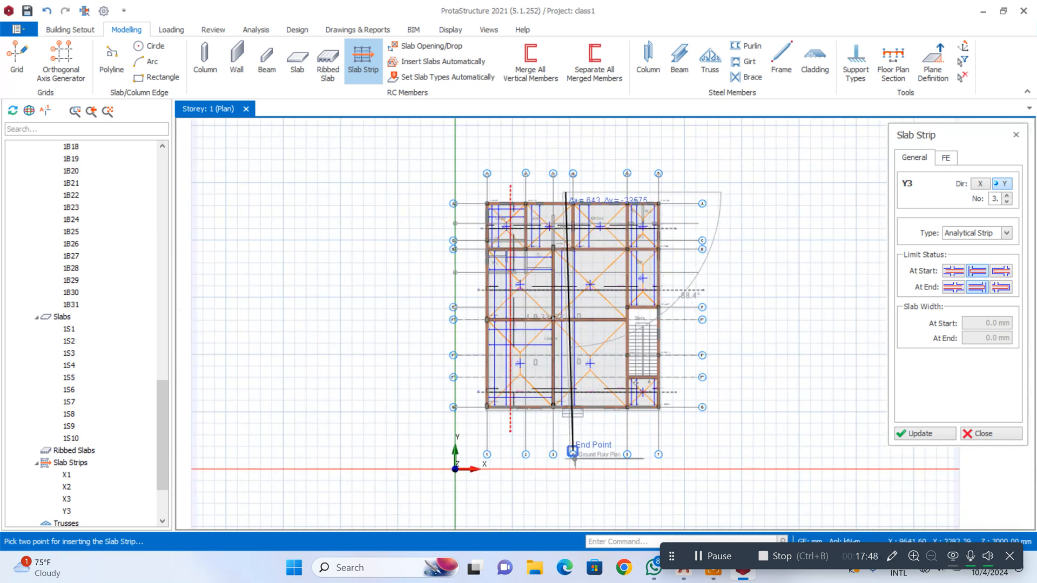
{"action": "left_click", "coordinate": [573, 451]}
Insert a Y-direction slab strip about 5000 mm long through the Kitchen slab between axes A and D
{"action": "scroll", "coordinate": [573, 451], "scroll_direction": "up", "scroll_amount": 2}
{"action": "scroll", "coordinate": [582, 352], "scroll_direction": "down", "scroll_amount": 4}
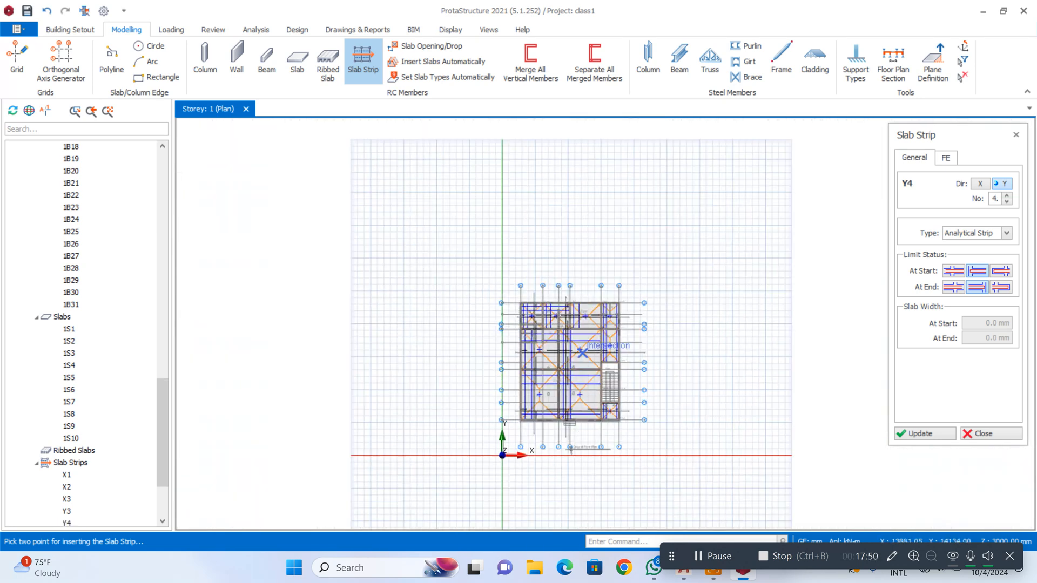
{"action": "scroll", "coordinate": [583, 352], "scroll_direction": "up", "scroll_amount": 5}
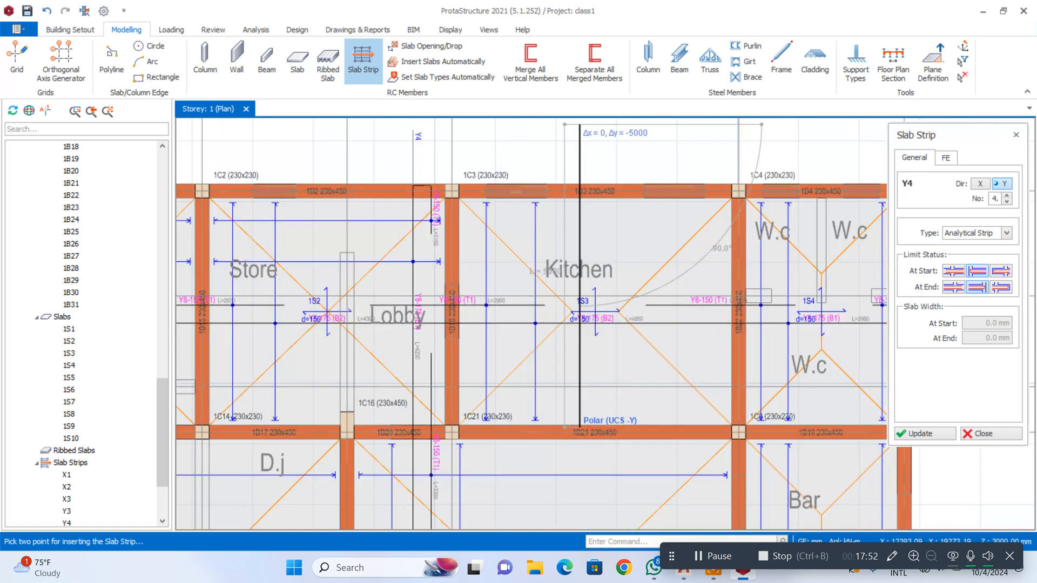
{"action": "left_click", "coordinate": [579, 435]}
Insert a Y-direction slab strip from above axis A through the W.c and Bar slabs, and finish slab strip insertion
{"action": "scroll", "coordinate": [586, 236], "scroll_direction": "down", "scroll_amount": 5}
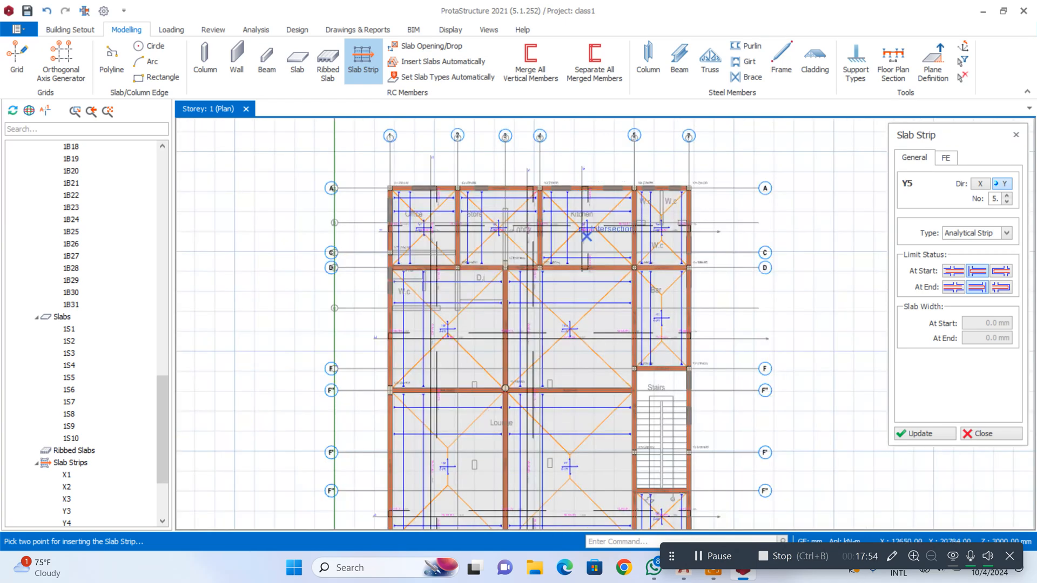
{"action": "scroll", "coordinate": [586, 236], "scroll_direction": "down", "scroll_amount": 2}
{"action": "scroll", "coordinate": [586, 236], "scroll_direction": "up", "scroll_amount": 3}
{"action": "scroll", "coordinate": [583, 216], "scroll_direction": "up", "scroll_amount": 2}
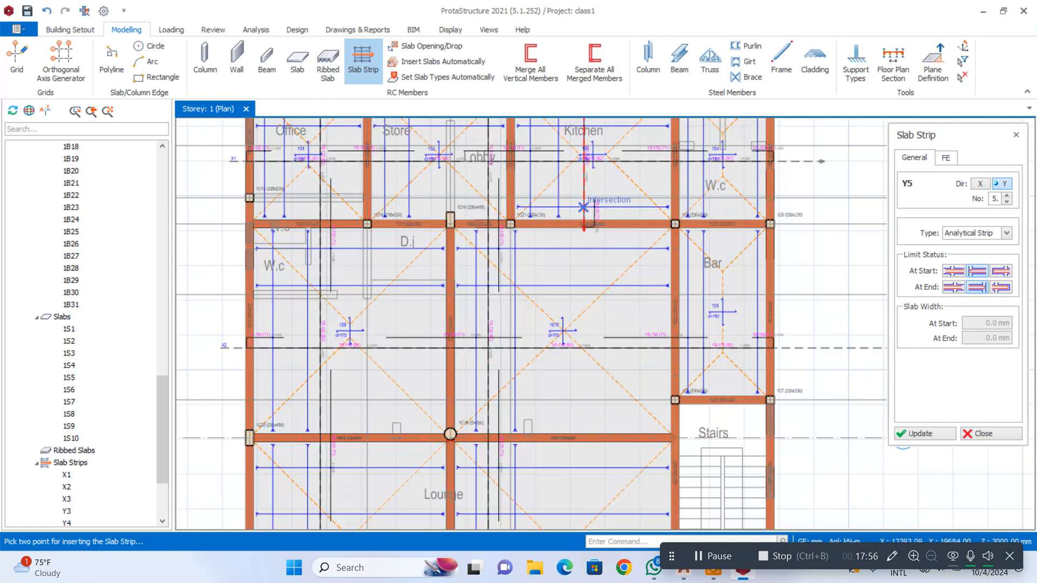
{"action": "scroll", "coordinate": [584, 207], "scroll_direction": "down", "scroll_amount": 2}
{"action": "scroll", "coordinate": [569, 398], "scroll_direction": "up", "scroll_amount": 2}
{"action": "scroll", "coordinate": [486, 364], "scroll_direction": "up", "scroll_amount": 2}
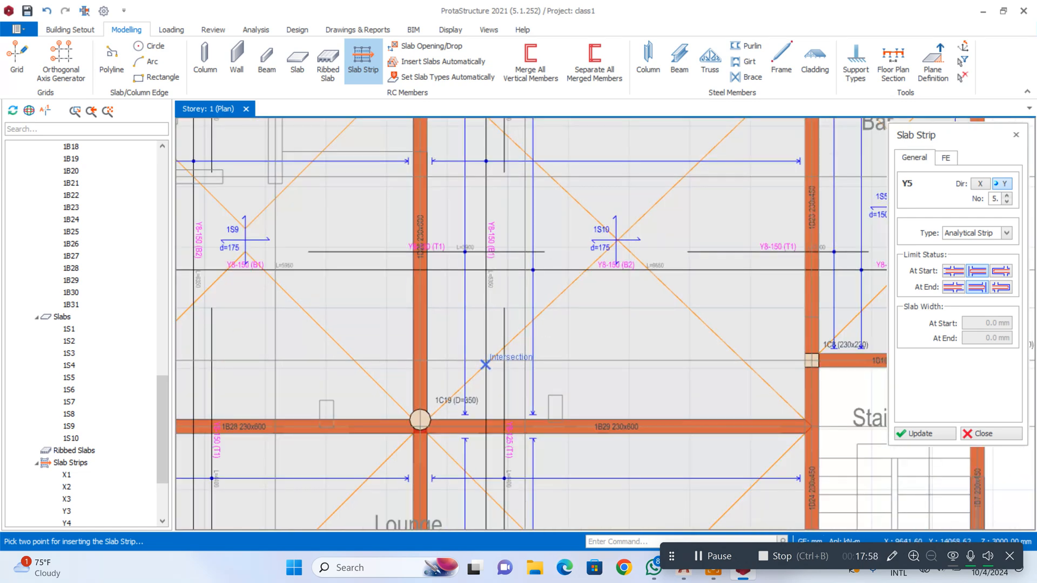
{"action": "scroll", "coordinate": [540, 243], "scroll_direction": "down", "scroll_amount": 1}
{"action": "scroll", "coordinate": [540, 238], "scroll_direction": "up", "scroll_amount": 1}
{"action": "scroll", "coordinate": [531, 260], "scroll_direction": "down", "scroll_amount": 3}
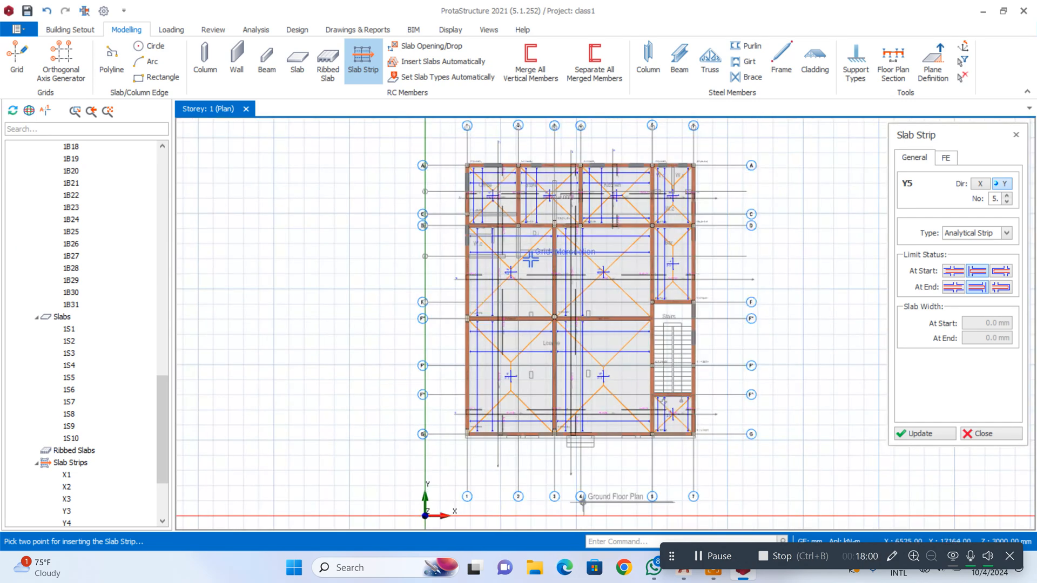
{"action": "scroll", "coordinate": [664, 150], "scroll_direction": "up", "scroll_amount": 2}
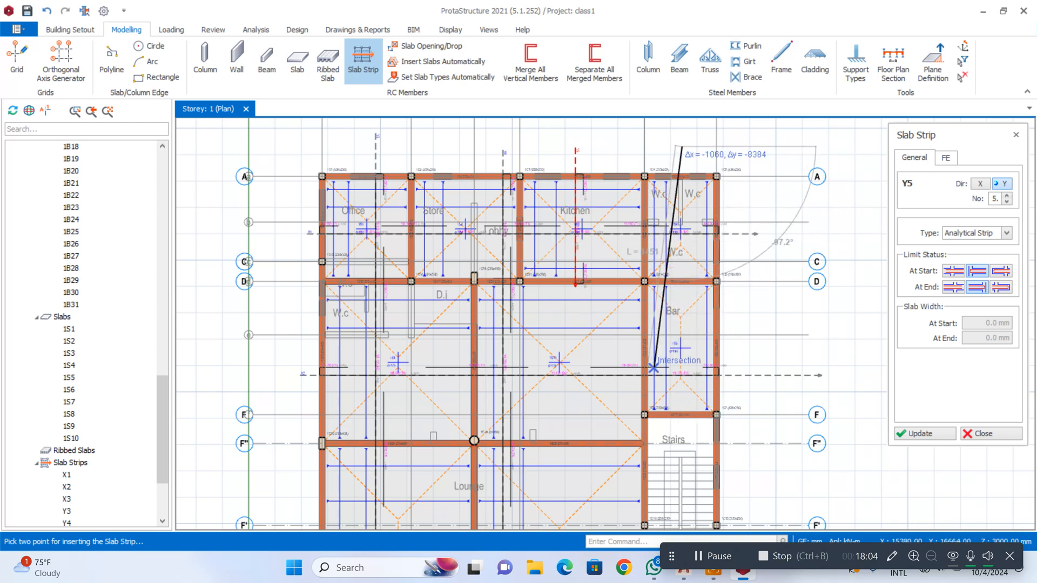
{"action": "left_click", "coordinate": [653, 368]}
{"action": "scroll", "coordinate": [659, 372], "scroll_direction": "up", "scroll_amount": 2}
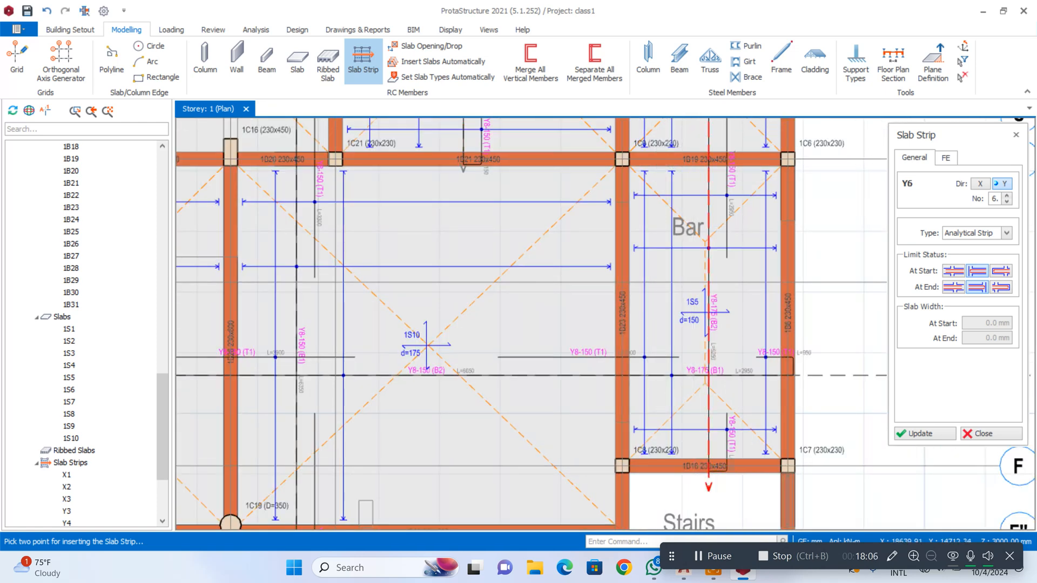
{"action": "left_click", "coordinate": [984, 433]}
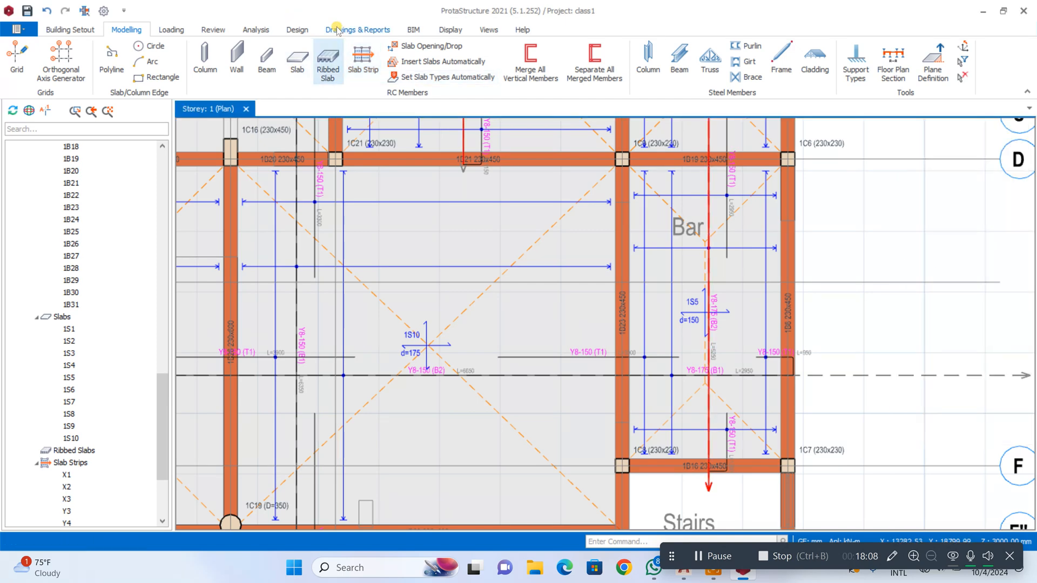
{"action": "left_click", "coordinate": [255, 29]}
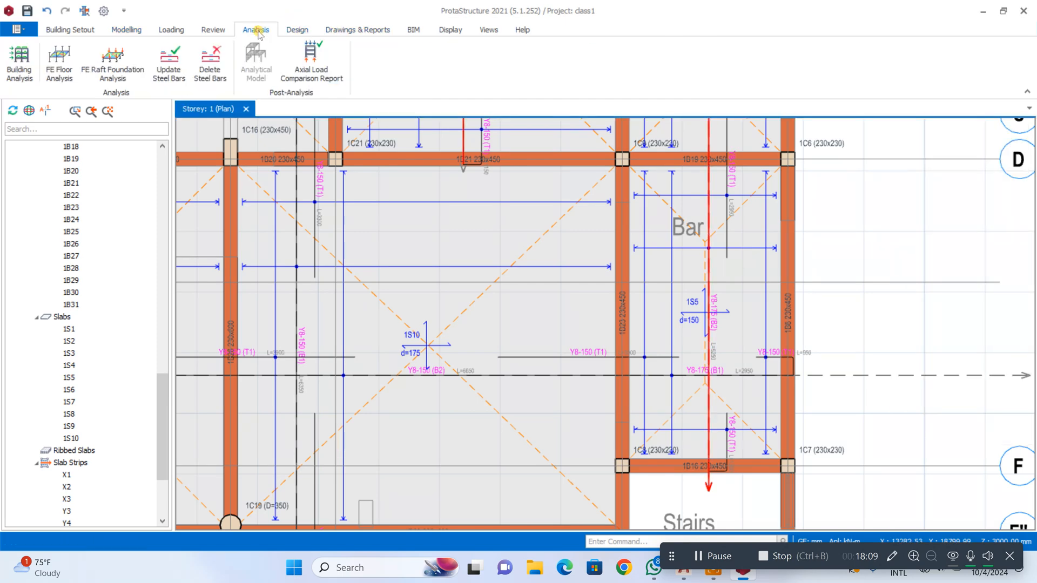
Restrict the default slab reinforcement to Y12 bars only in the Building Analysis materials
{"action": "left_click", "coordinate": [7, 64]}
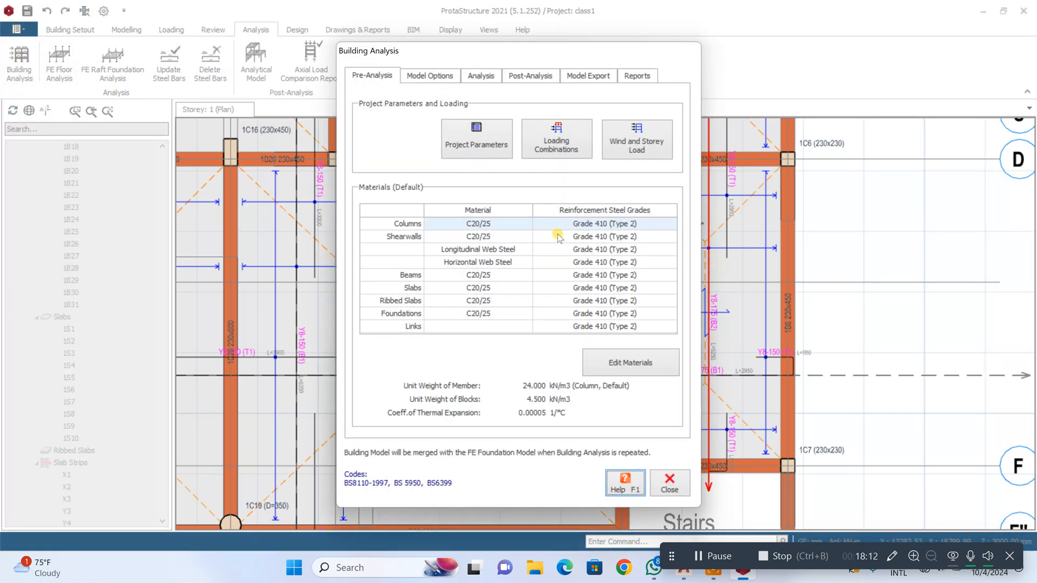
{"action": "left_click", "coordinate": [644, 367]}
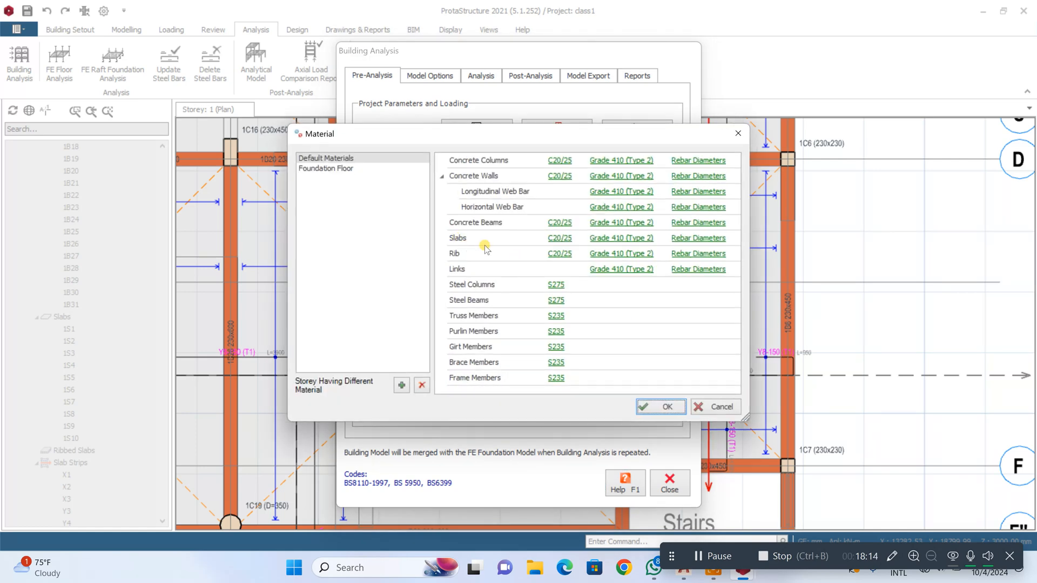
{"action": "left_click", "coordinate": [691, 238]}
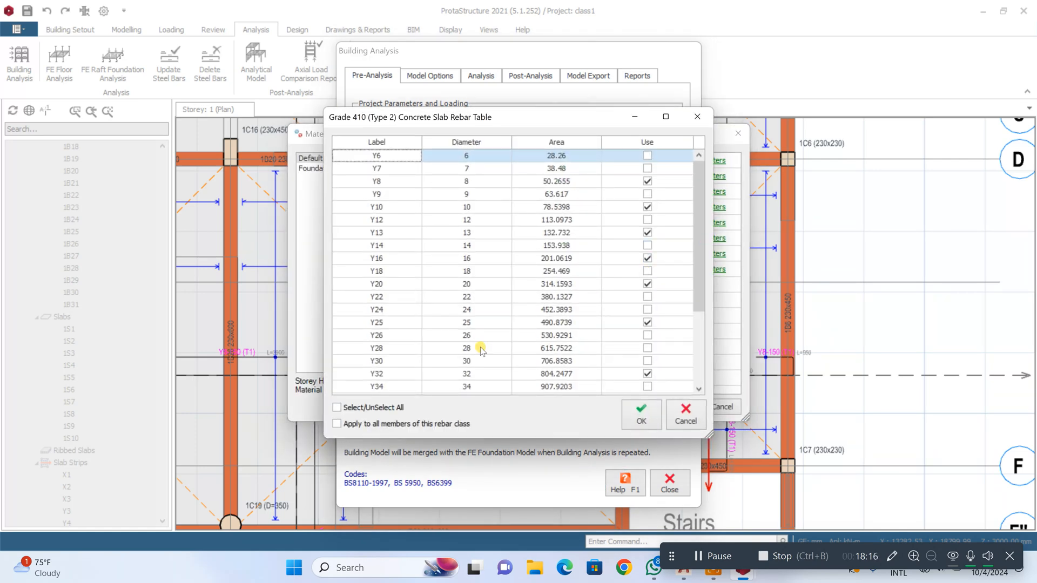
{"action": "left_click", "coordinate": [370, 408]}
{"action": "left_click", "coordinate": [369, 409]}
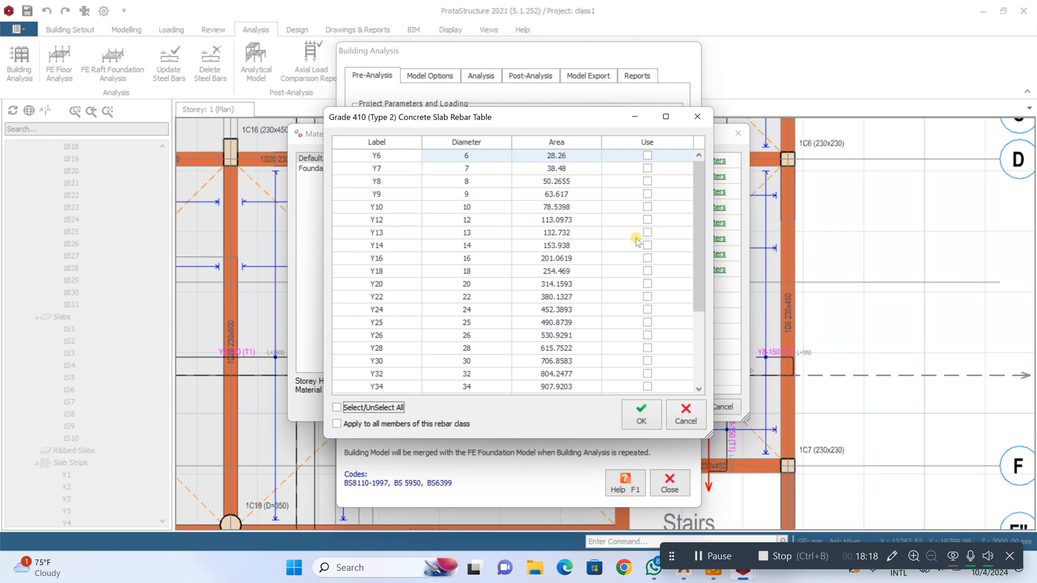
{"action": "left_click", "coordinate": [647, 220]}
{"action": "left_click", "coordinate": [641, 413]}
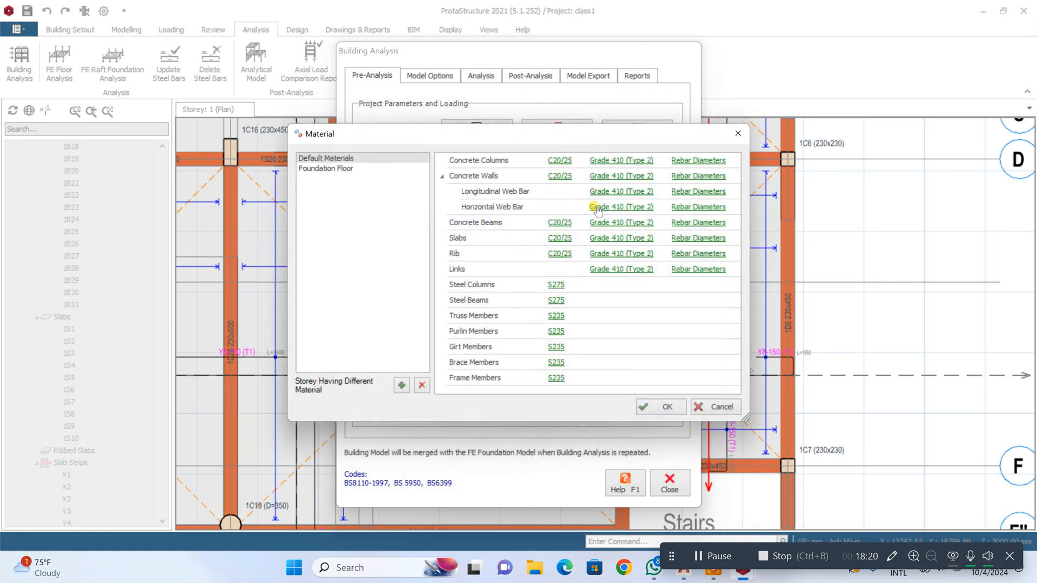
{"action": "left_click", "coordinate": [676, 407]}
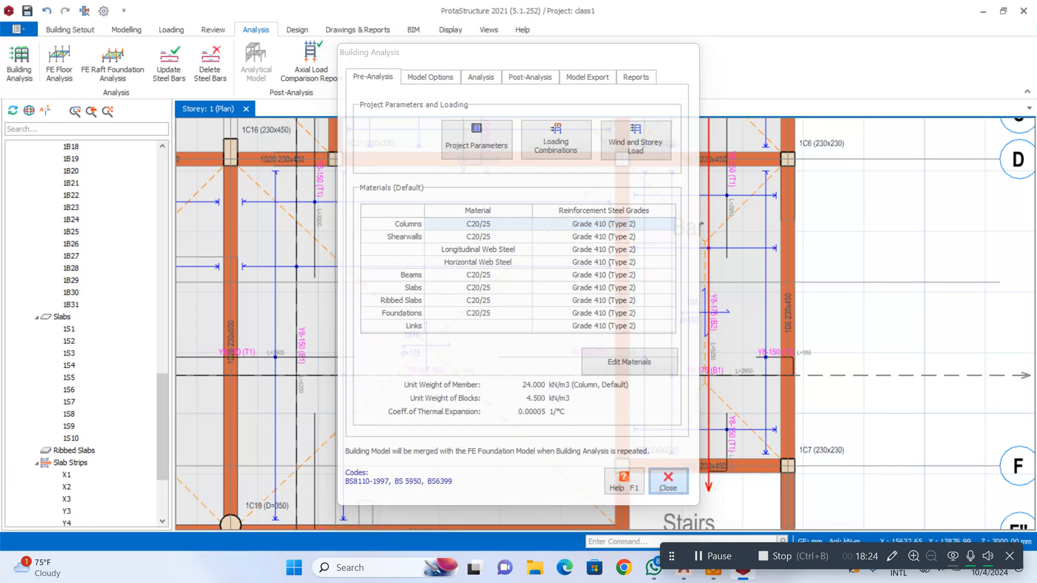
{"action": "left_click", "coordinate": [668, 486]}
Insert a storey on top of the building for a total of 2 storeys, and return to the Storey 1 plan
{"action": "scroll", "coordinate": [852, 330], "scroll_direction": "down", "scroll_amount": 1}
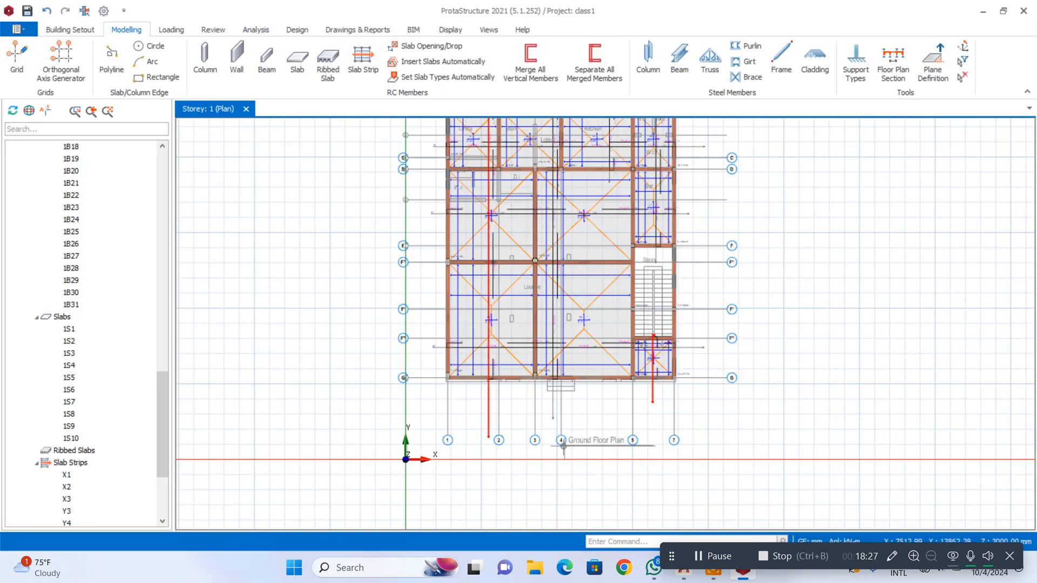
{"action": "scroll", "coordinate": [428, 167], "scroll_direction": "up", "scroll_amount": 4}
{"action": "scroll", "coordinate": [541, 220], "scroll_direction": "down", "scroll_amount": 10}
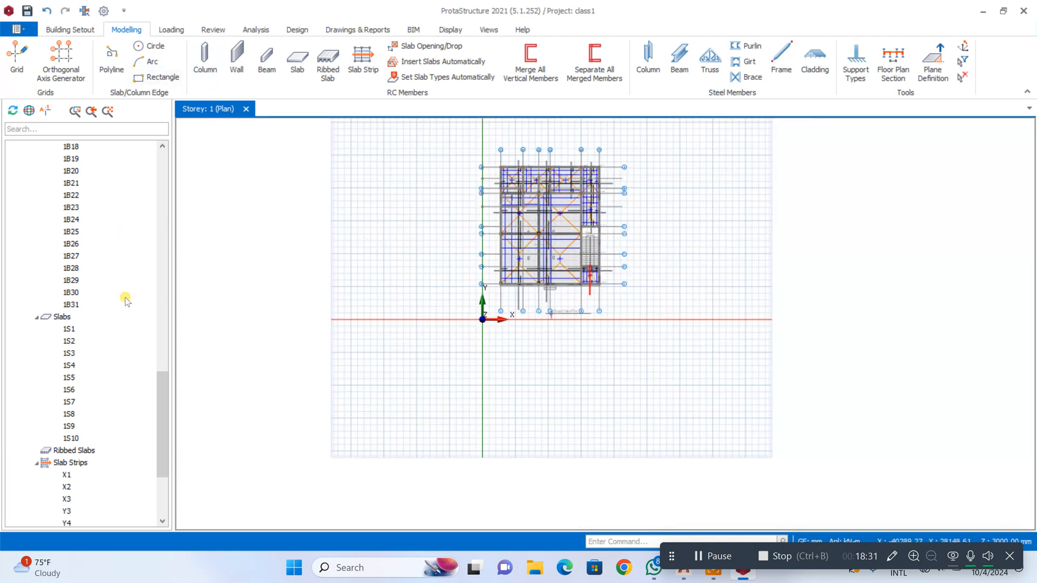
{"action": "left_click_drag", "start_coordinate": [163, 396], "coordinate": [192, 170]}
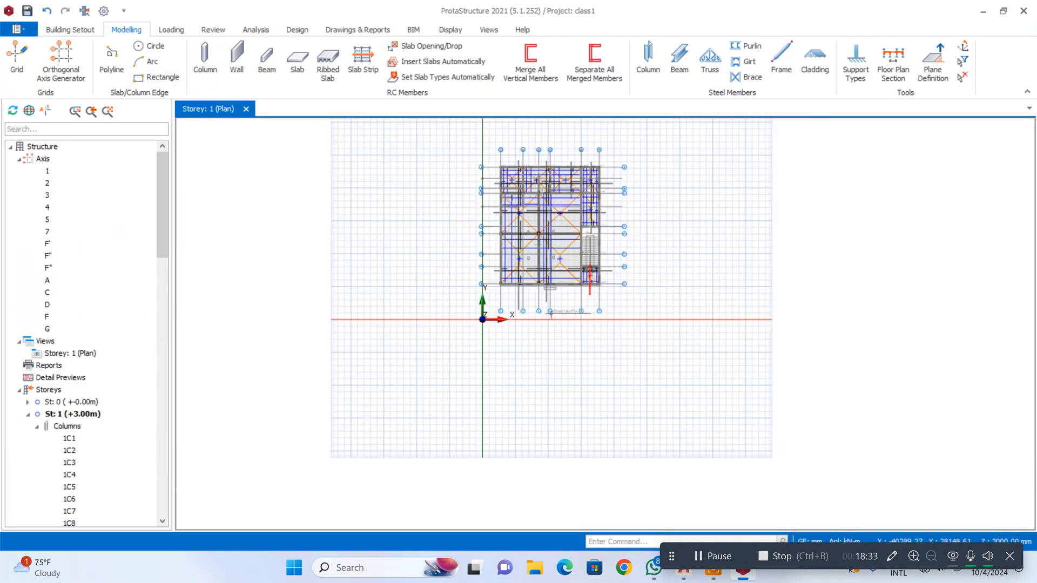
{"action": "right_click", "coordinate": [56, 392]}
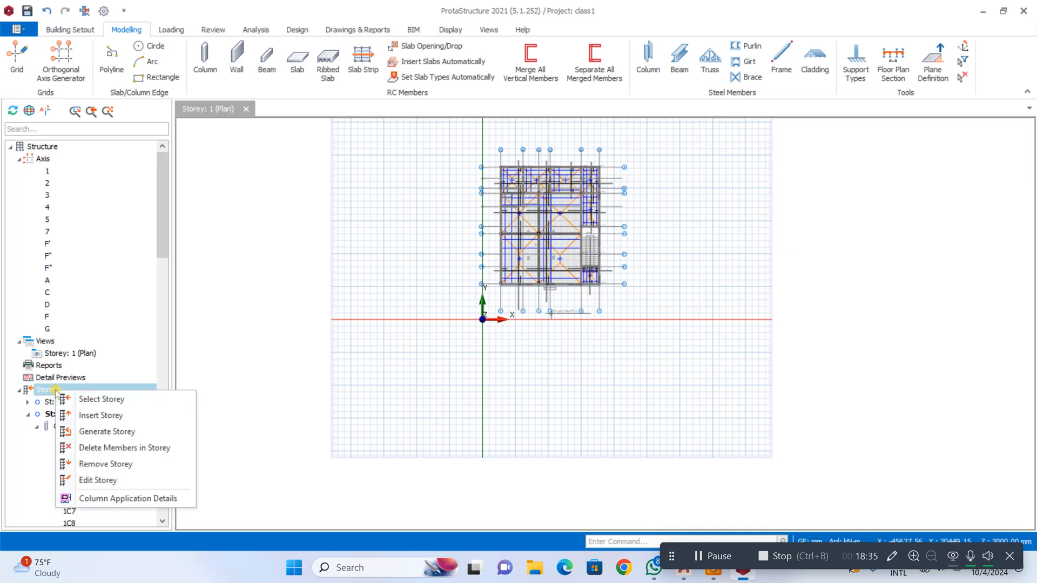
{"action": "left_click", "coordinate": [88, 415]}
{"action": "double_click", "coordinate": [655, 229]}
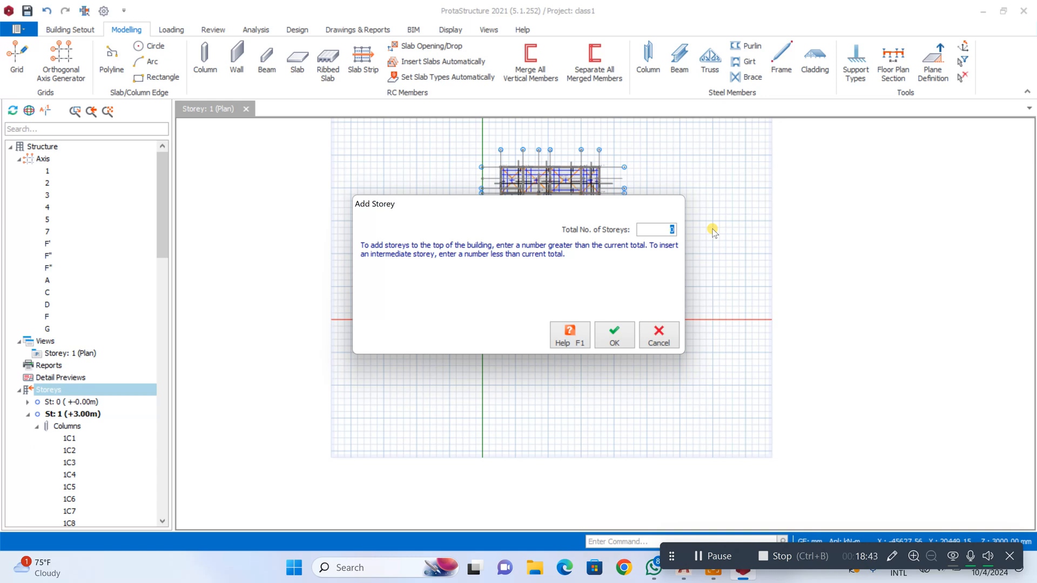
{"action": "type", "text": "2"}
{"action": "left_click", "coordinate": [606, 335]}
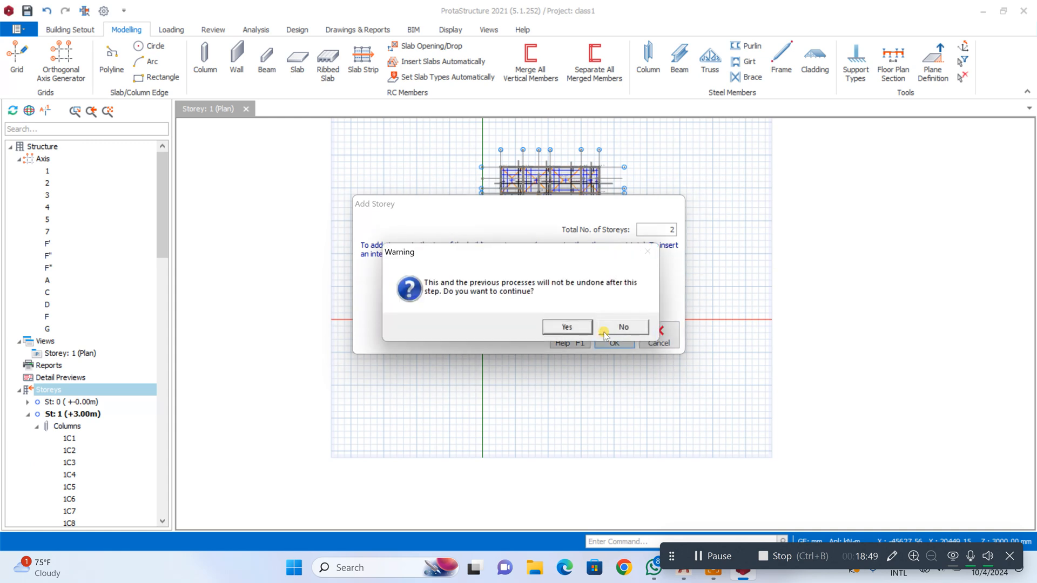
{"action": "left_click", "coordinate": [581, 326]}
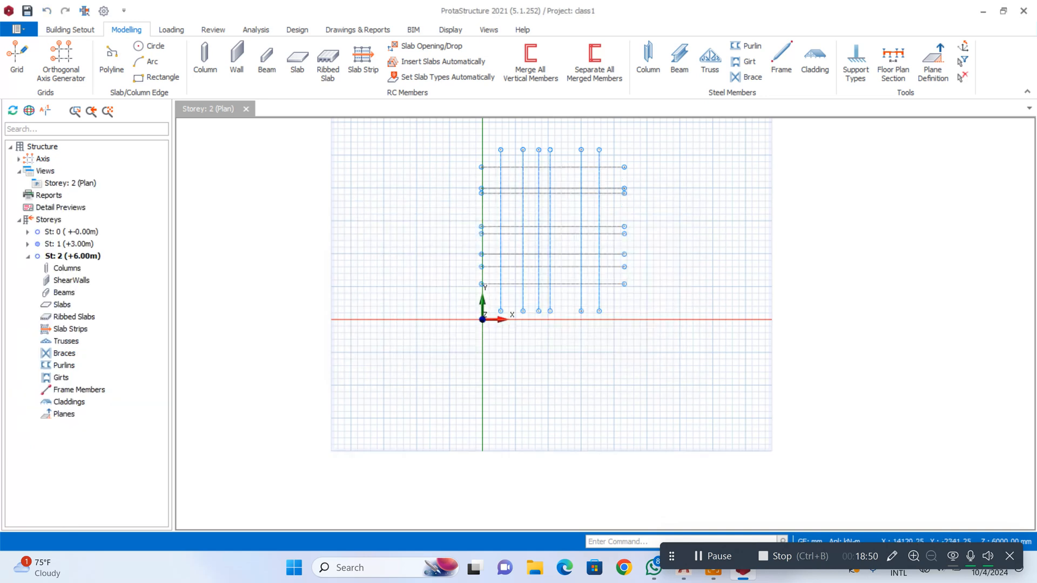
{"action": "double_click", "coordinate": [65, 244]}
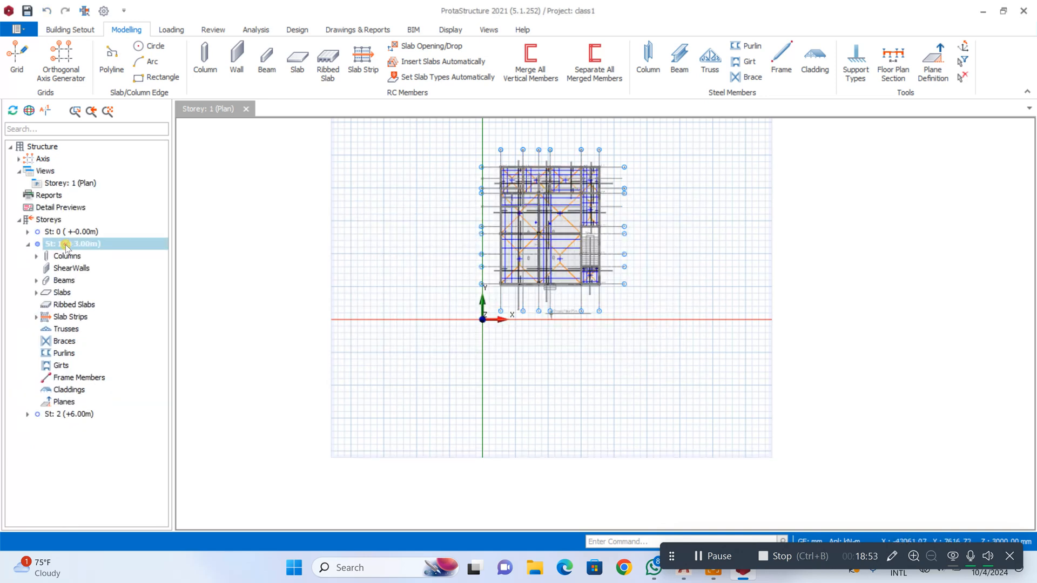
Edit Storey 1 to a height of 3450 mm with the description GROUND FLOOR
{"action": "right_click", "coordinate": [50, 223]}
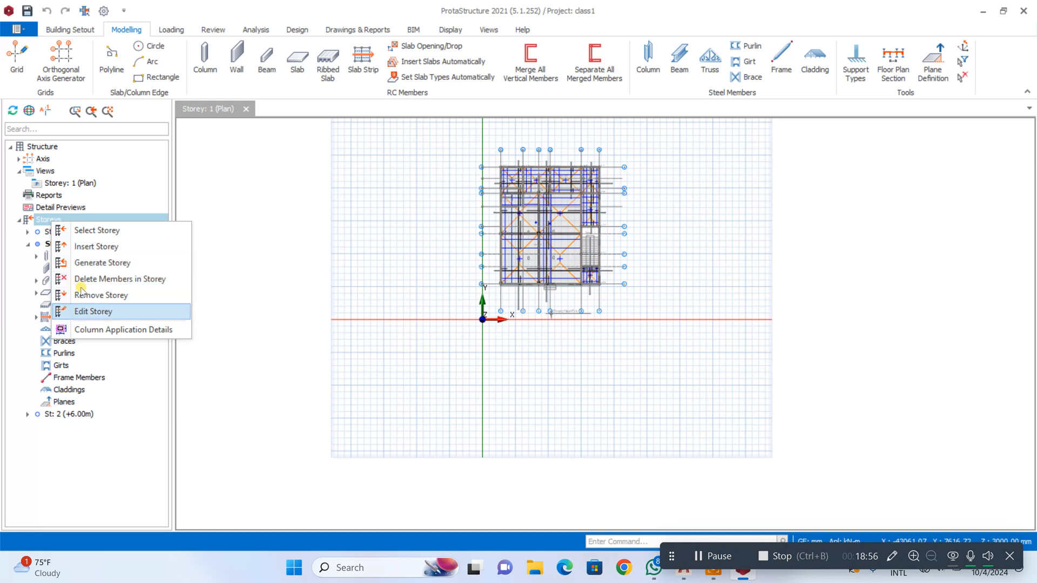
{"action": "left_click", "coordinate": [89, 311]}
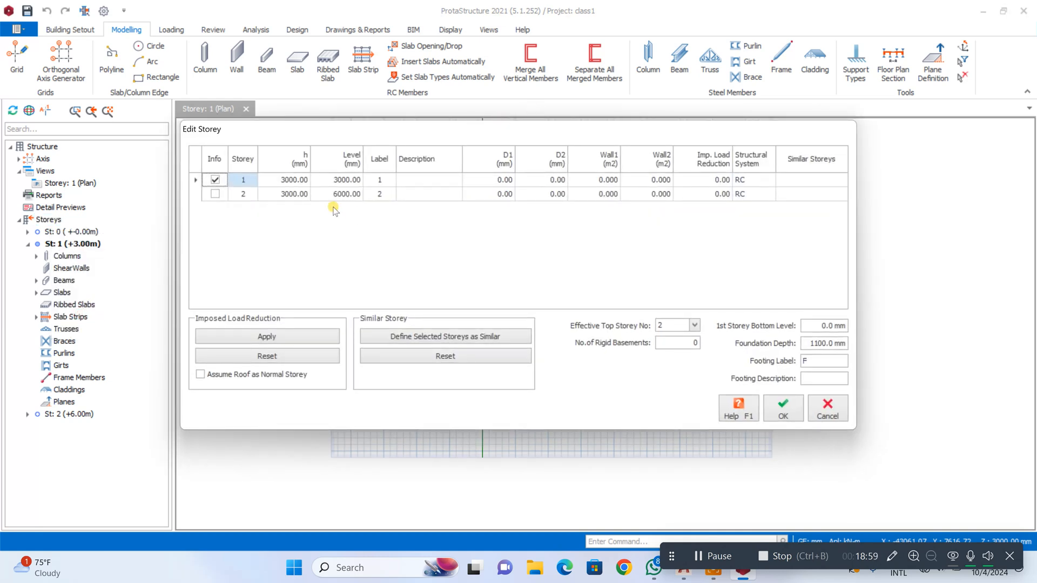
{"action": "left_click", "coordinate": [296, 182]}
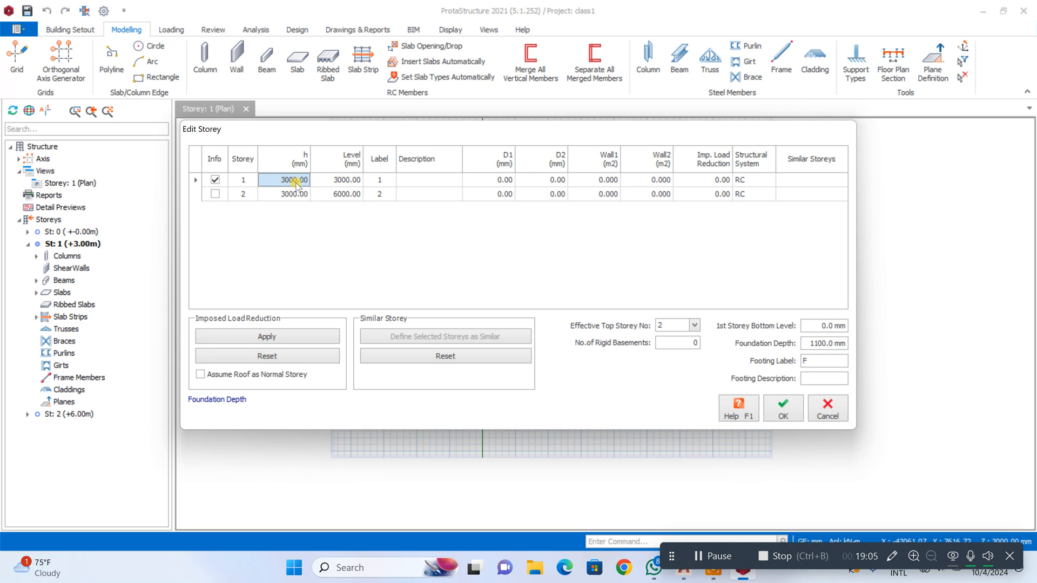
{"action": "type", "text": "345"}
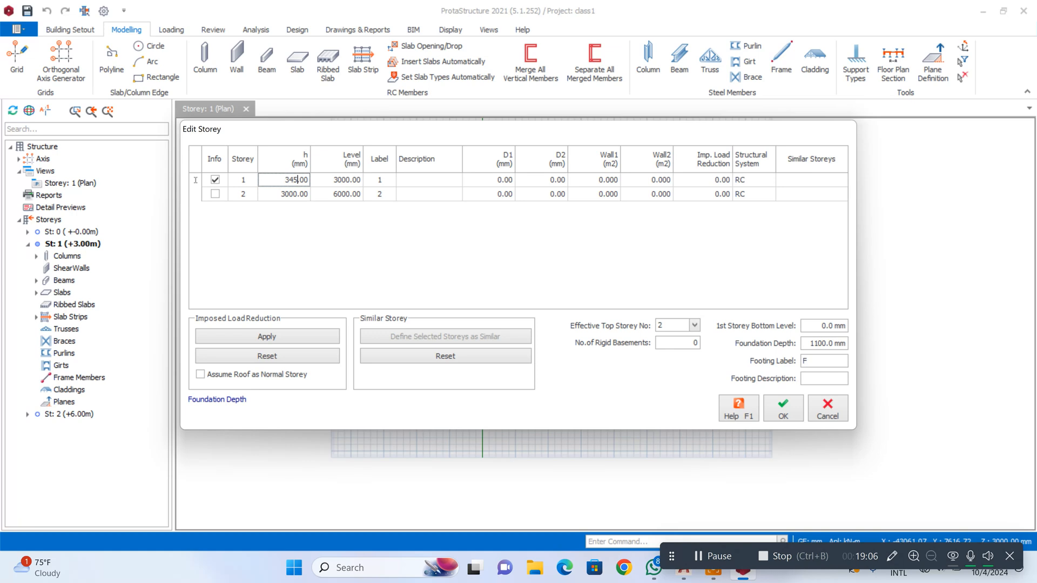
{"action": "left_click", "coordinate": [407, 182]}
{"action": "left_click", "coordinate": [406, 184]}
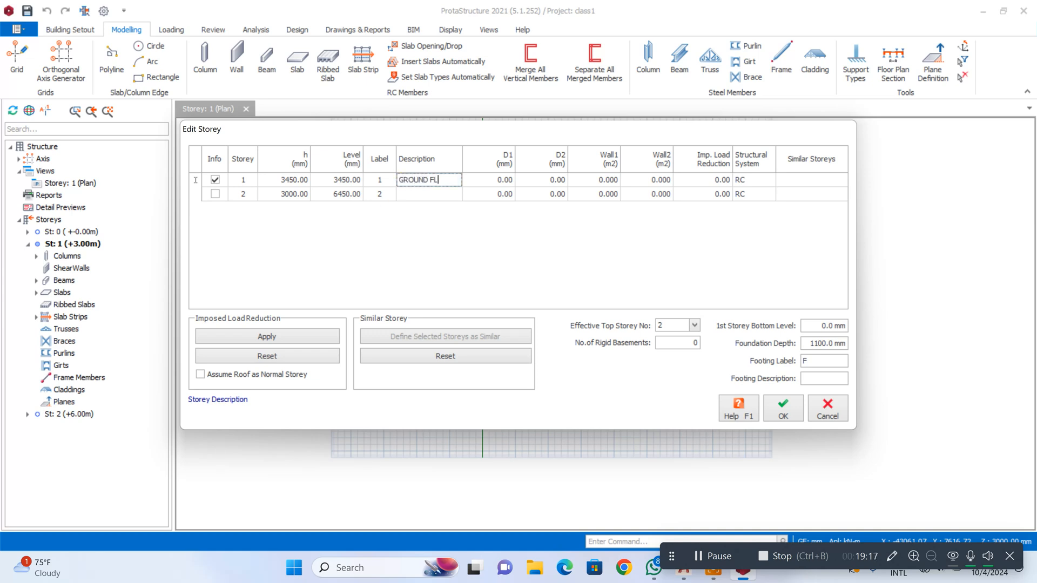
Set Storey 2's height to 3450 mm and describe it as FIRST FLOOR
{"action": "left_click", "coordinate": [288, 196]}
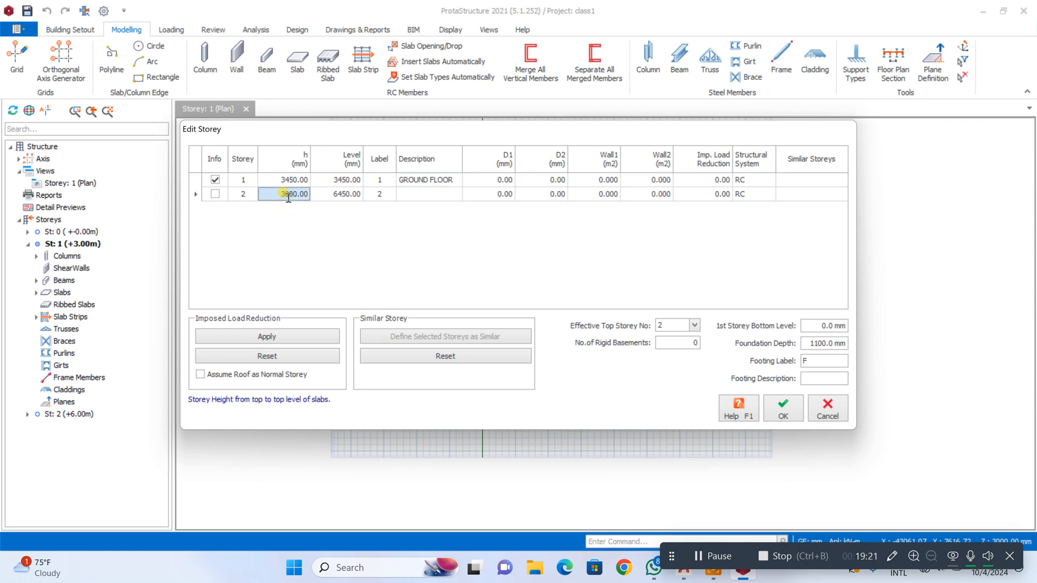
{"action": "type", "text": "345"}
{"action": "left_click", "coordinate": [426, 195]}
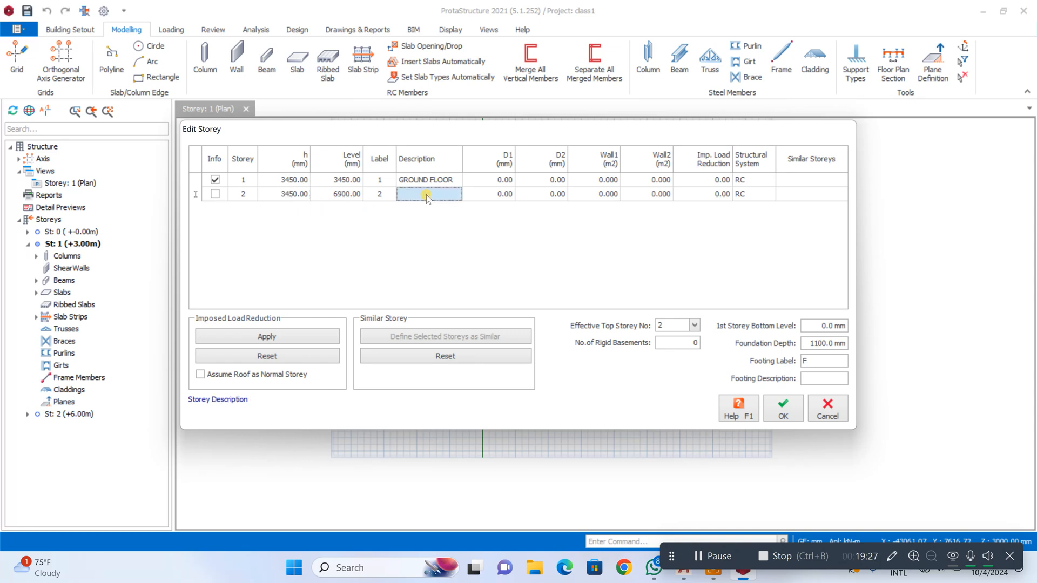
{"action": "type", "text": "FIRST FLOOR"}
Treat the roof as a normal storey for imposed load reduction, change the foundation depth and apply the storey edits
{"action": "left_click", "coordinate": [214, 376]}
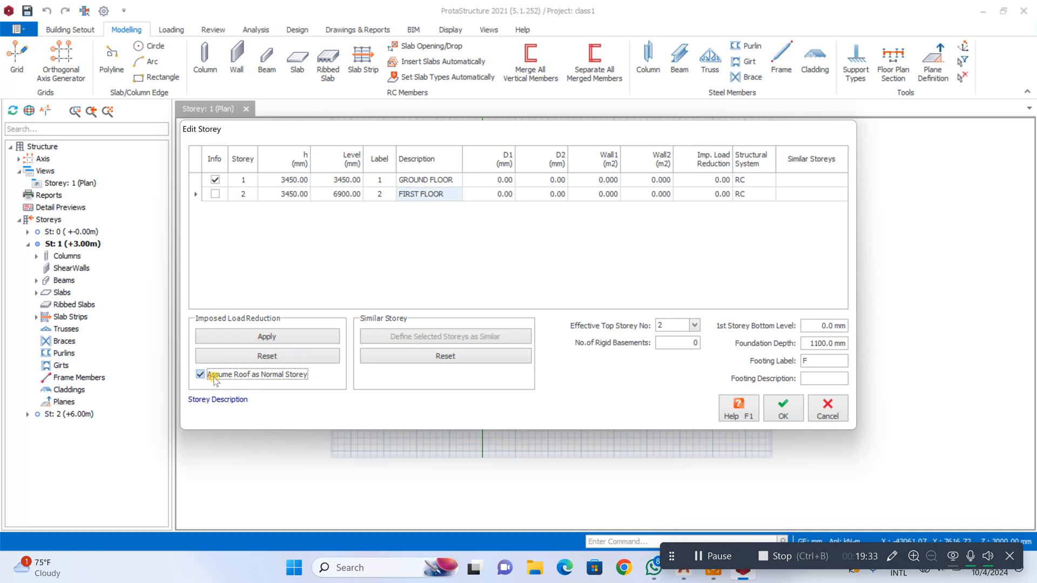
{"action": "left_click", "coordinate": [803, 344]}
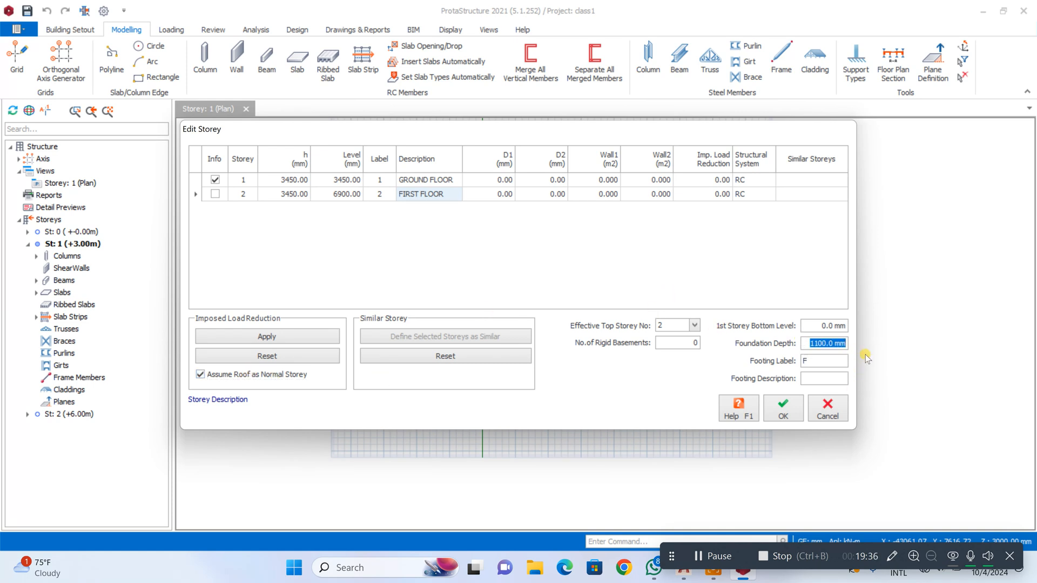
{"action": "type", "text": "14"}
{"action": "left_click", "coordinate": [790, 420]}
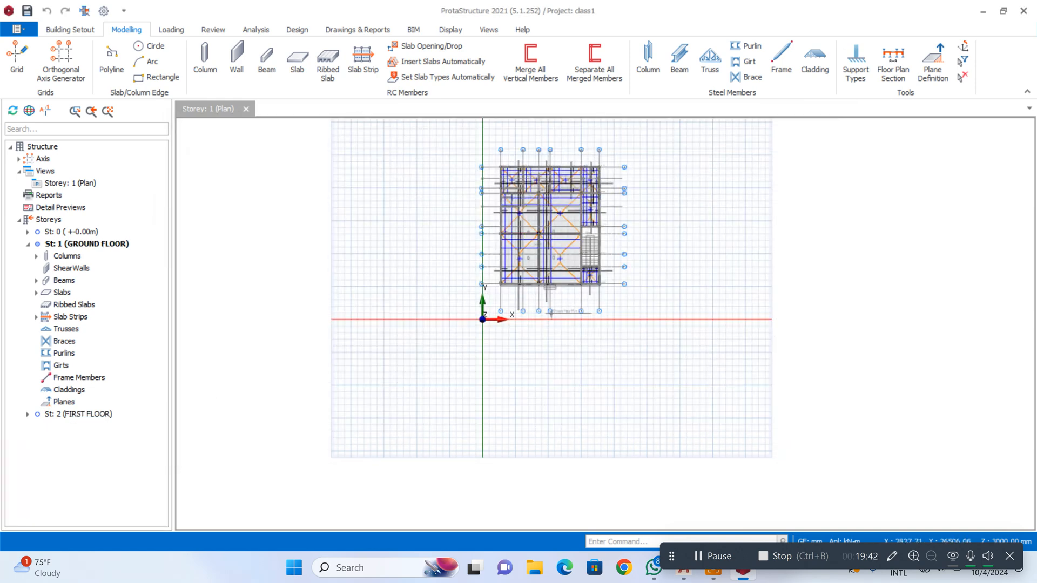
{"action": "scroll", "coordinate": [503, 143], "scroll_direction": "up", "scroll_amount": 5}
{"action": "scroll", "coordinate": [487, 184], "scroll_direction": "down", "scroll_amount": 2}
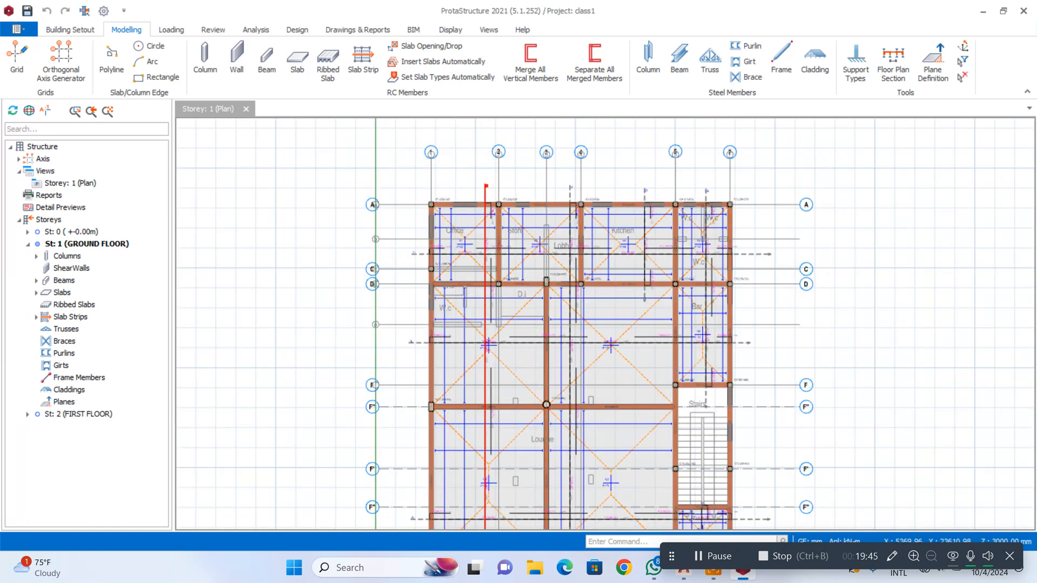
{"action": "scroll", "coordinate": [483, 195], "scroll_direction": "down", "scroll_amount": 3}
{"action": "scroll", "coordinate": [553, 265], "scroll_direction": "up", "scroll_amount": 3}
{"action": "scroll", "coordinate": [535, 258], "scroll_direction": "up", "scroll_amount": 1}
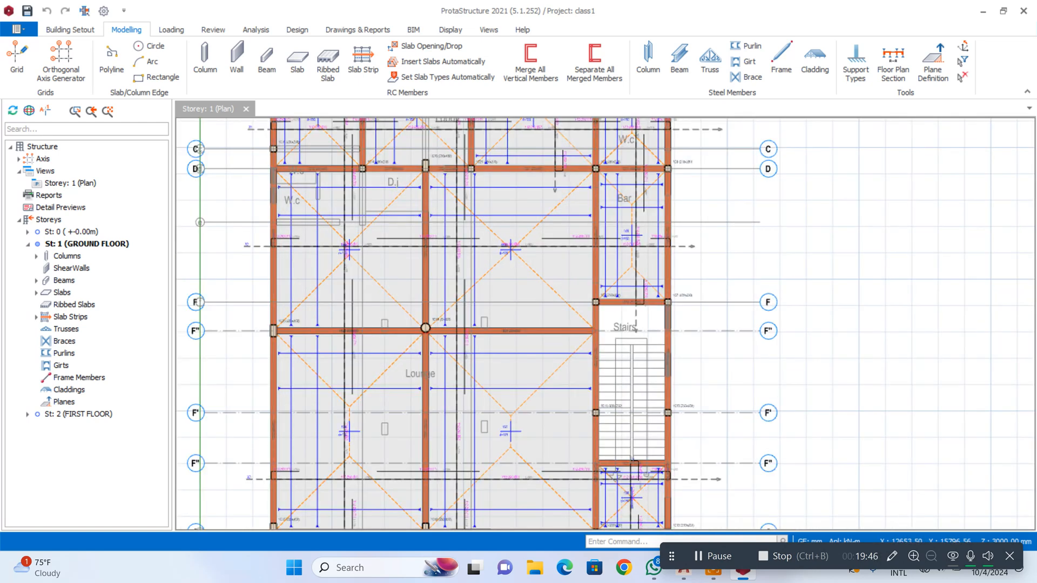
{"action": "scroll", "coordinate": [533, 257], "scroll_direction": "down", "scroll_amount": 3}
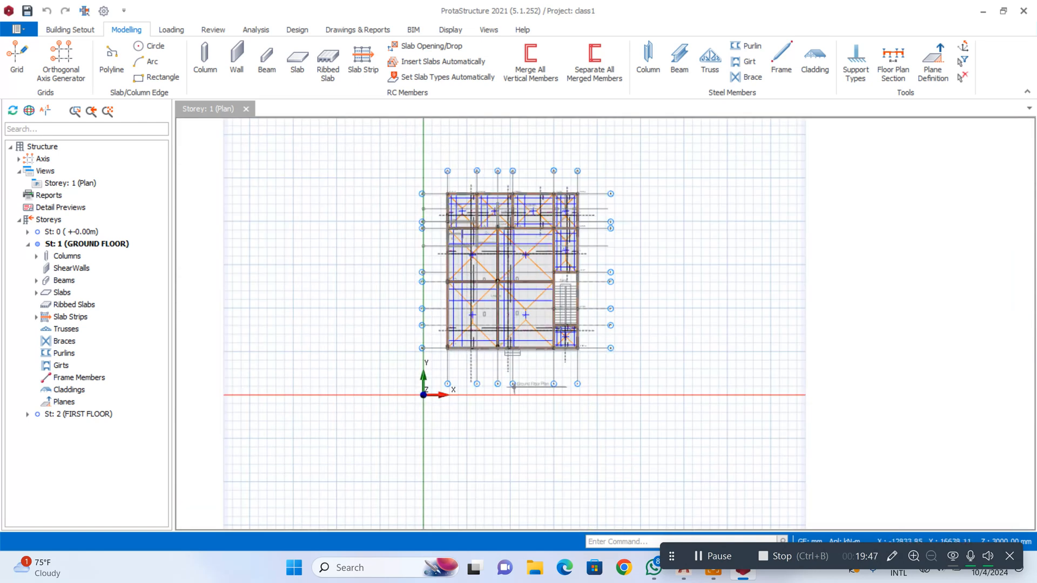
Generate Storey 2 (FIRST FLOOR) from Storey 1 (GROUND FLOOR), copying only columns, shearwalls, beams and braces
{"action": "right_click", "coordinate": [48, 220]}
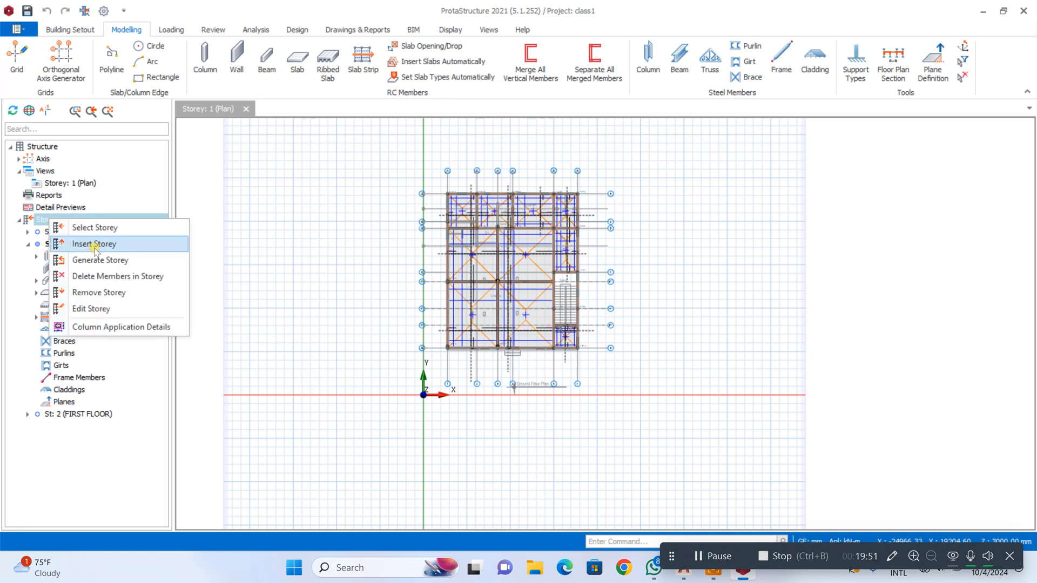
{"action": "left_click", "coordinate": [96, 260]}
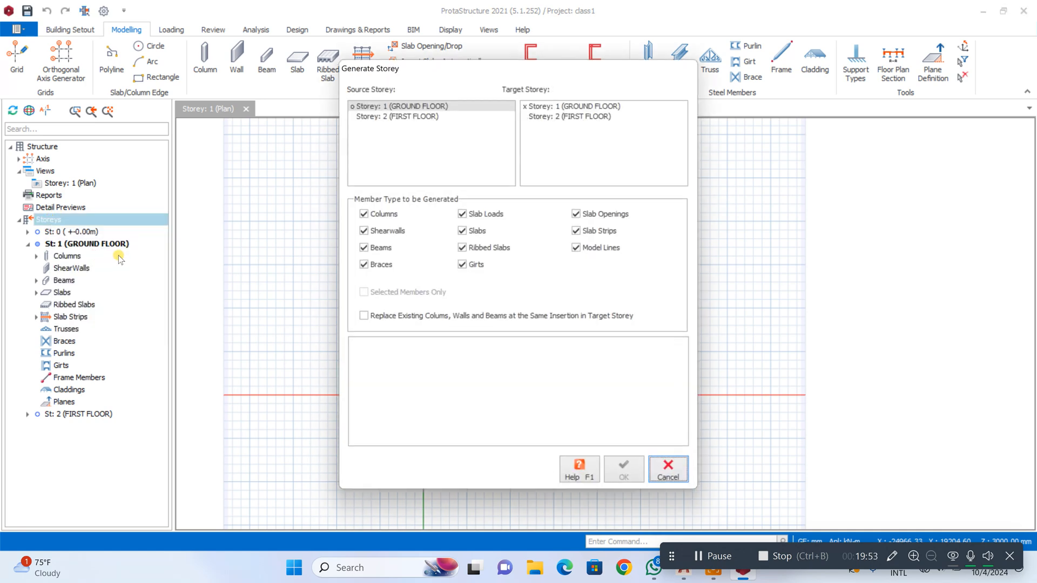
{"action": "left_click", "coordinate": [559, 115]}
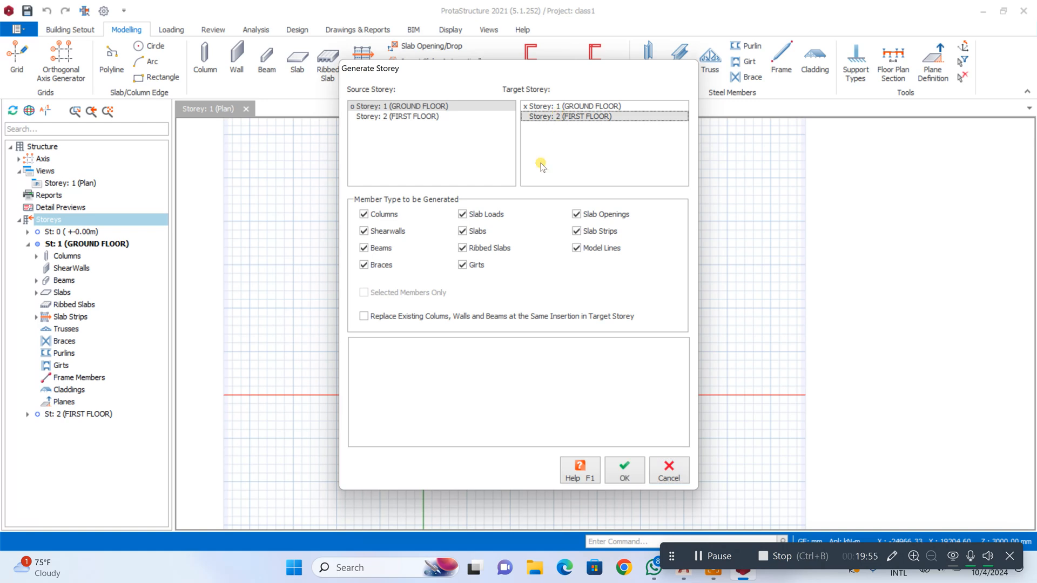
{"action": "left_click", "coordinate": [489, 214]}
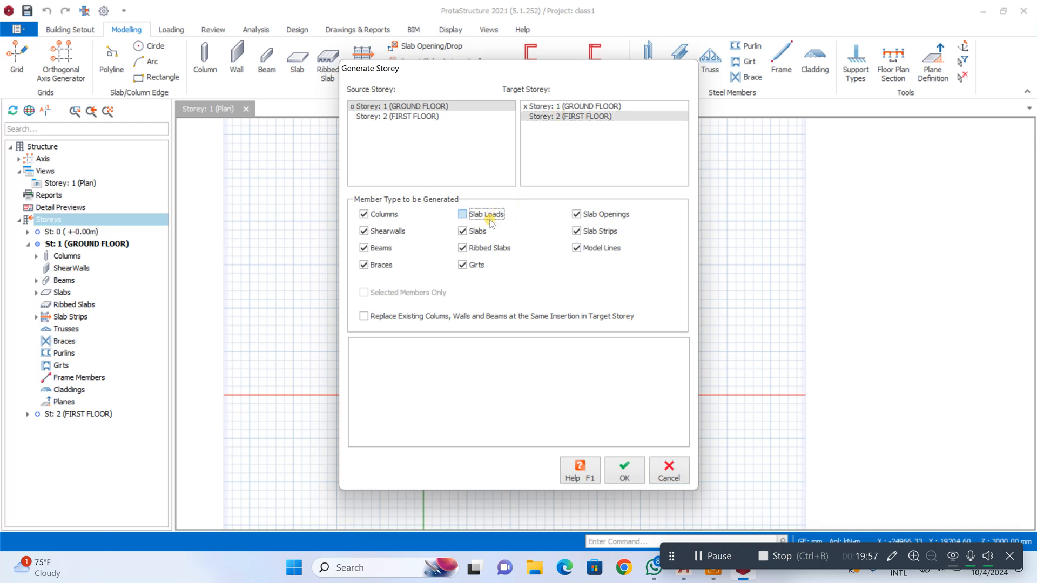
{"action": "left_click", "coordinate": [478, 232]}
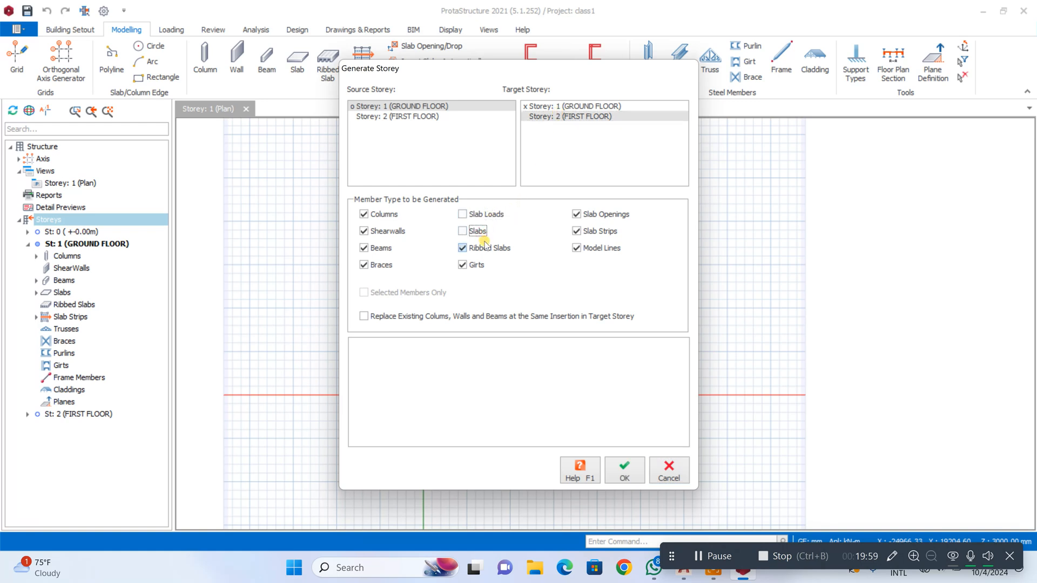
{"action": "left_click", "coordinate": [486, 250]}
{"action": "left_click", "coordinate": [475, 266]}
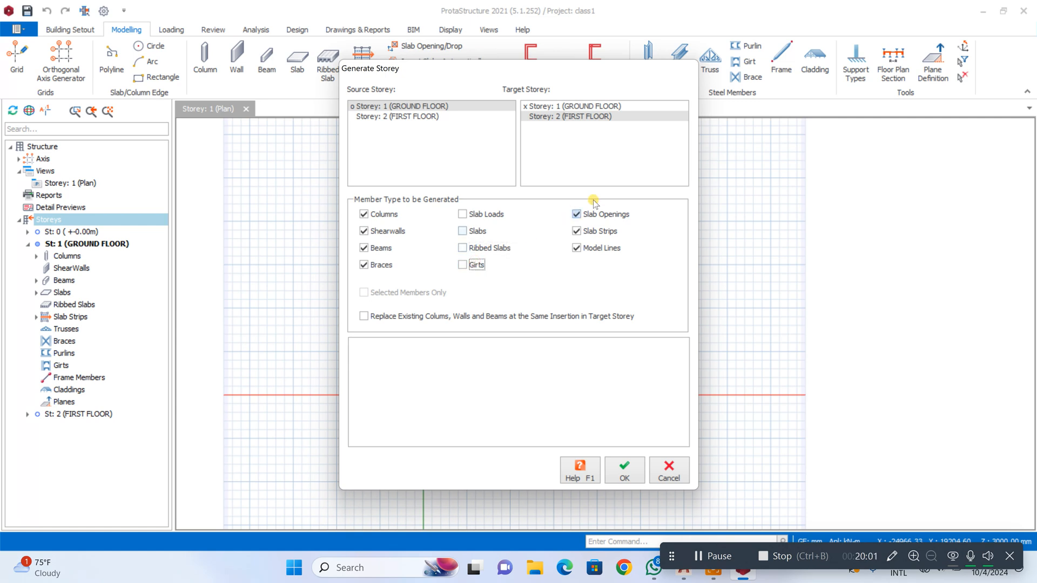
{"action": "left_click", "coordinate": [593, 216]}
{"action": "left_click", "coordinate": [591, 233]}
{"action": "left_click", "coordinate": [593, 249]}
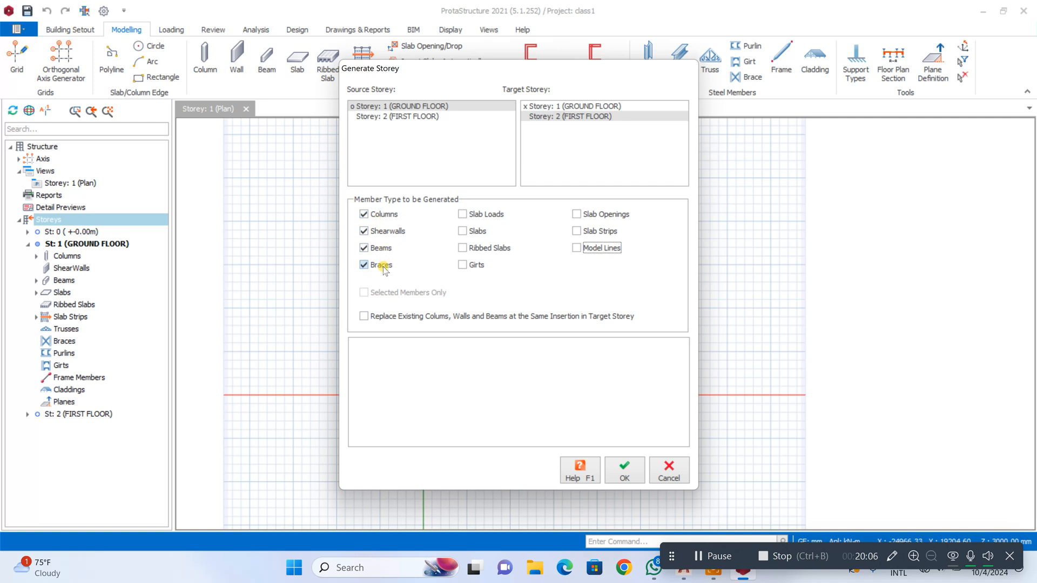
{"action": "left_click", "coordinate": [625, 467]}
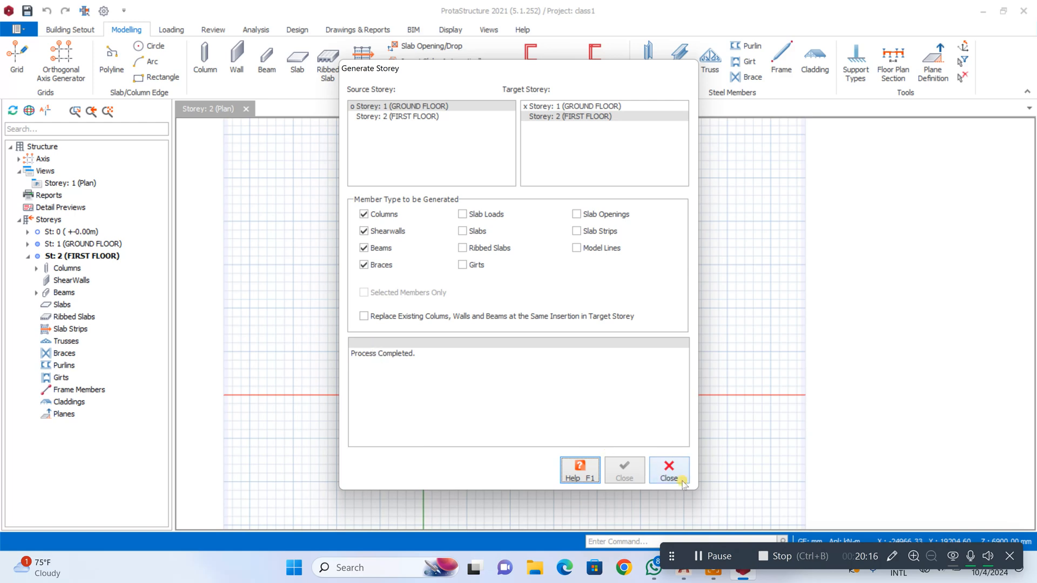
Close the storey generation and examine the columns and beams on the Storey 2 (FIRST FLOOR) plan
{"action": "left_click", "coordinate": [669, 471]}
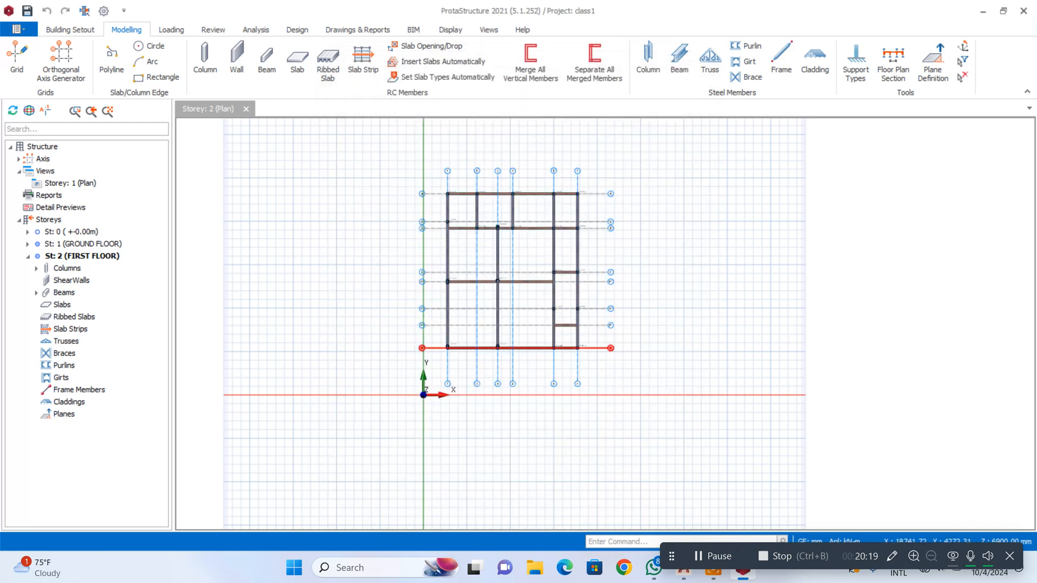
{"action": "scroll", "coordinate": [527, 210], "scroll_direction": "down", "scroll_amount": 3}
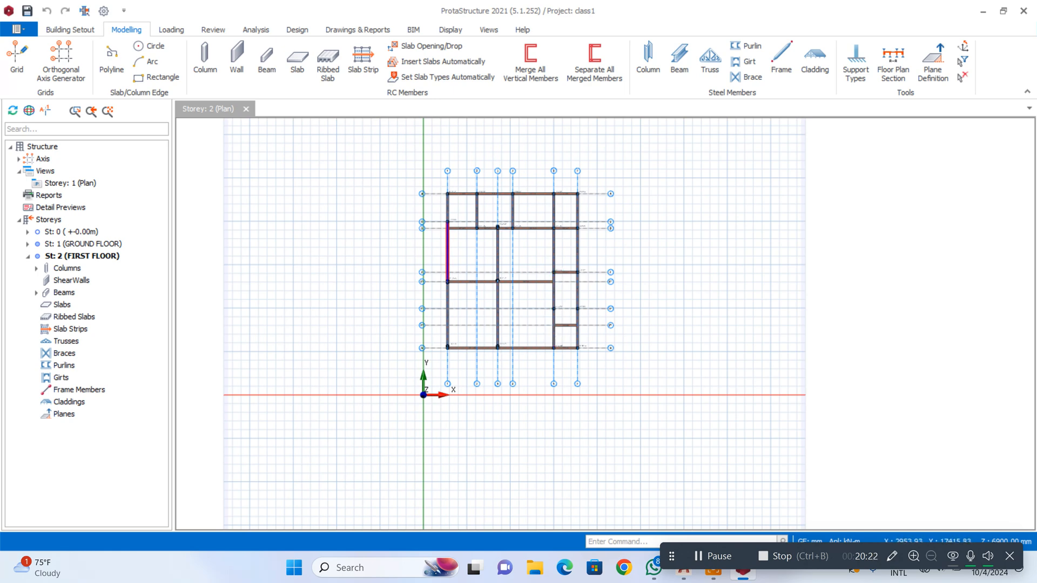
{"action": "scroll", "coordinate": [480, 236], "scroll_direction": "up", "scroll_amount": 3}
{"action": "scroll", "coordinate": [482, 200], "scroll_direction": "down", "scroll_amount": 2}
{"action": "scroll", "coordinate": [478, 200], "scroll_direction": "up", "scroll_amount": 4}
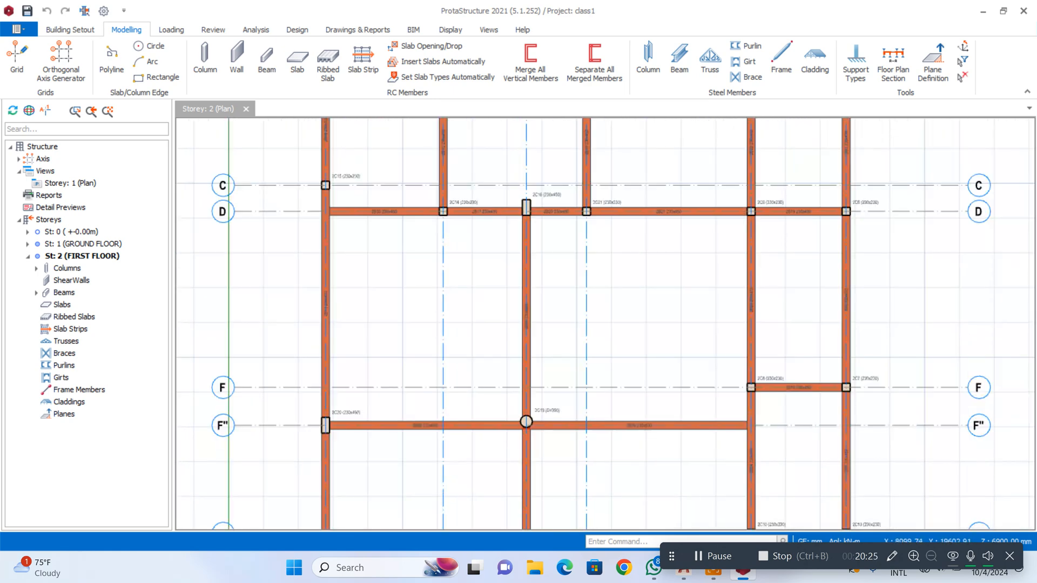
{"action": "scroll", "coordinate": [478, 183], "scroll_direction": "down", "scroll_amount": 6}
{"action": "scroll", "coordinate": [488, 203], "scroll_direction": "up", "scroll_amount": 3}
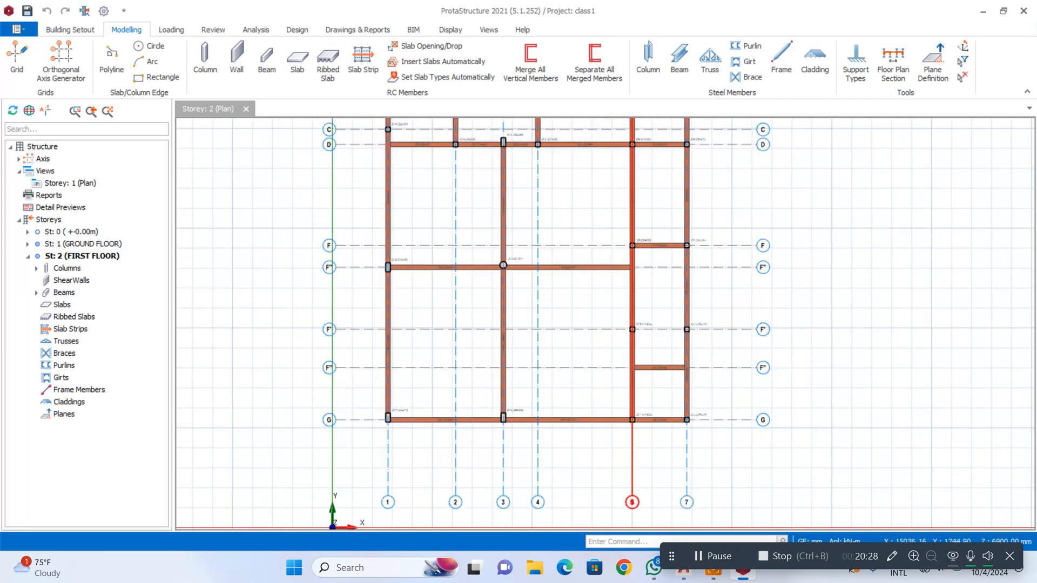
Switch to AutoCAD and select the entire First Floor Plan in Mango world club.dwg
{"action": "left_click", "coordinate": [683, 572]}
{"action": "scroll", "coordinate": [925, 283], "scroll_direction": "up", "scroll_amount": 2}
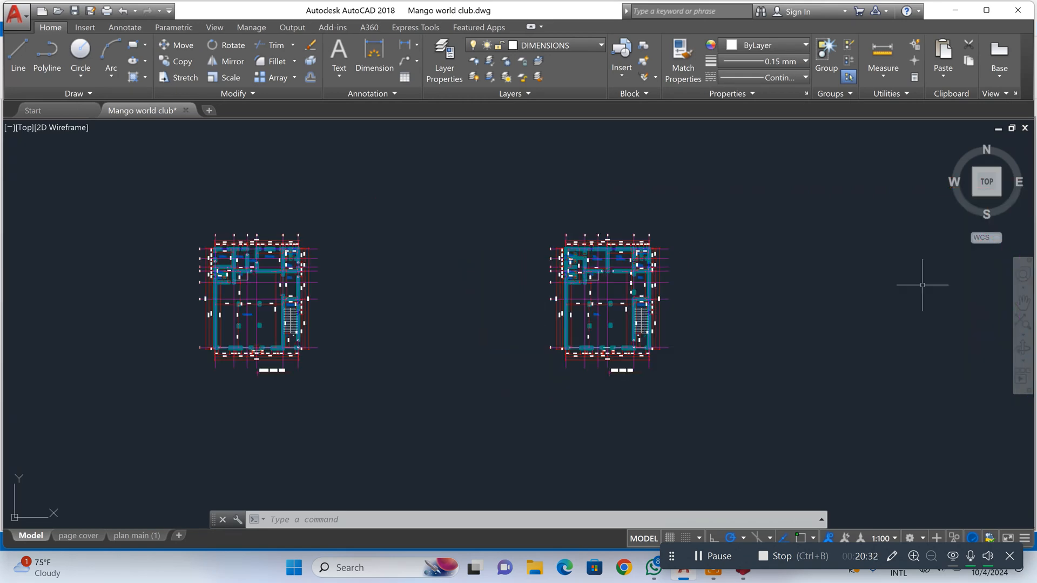
{"action": "scroll", "coordinate": [607, 224], "scroll_direction": "up", "scroll_amount": 5}
{"action": "scroll", "coordinate": [695, 178], "scroll_direction": "down", "scroll_amount": 2}
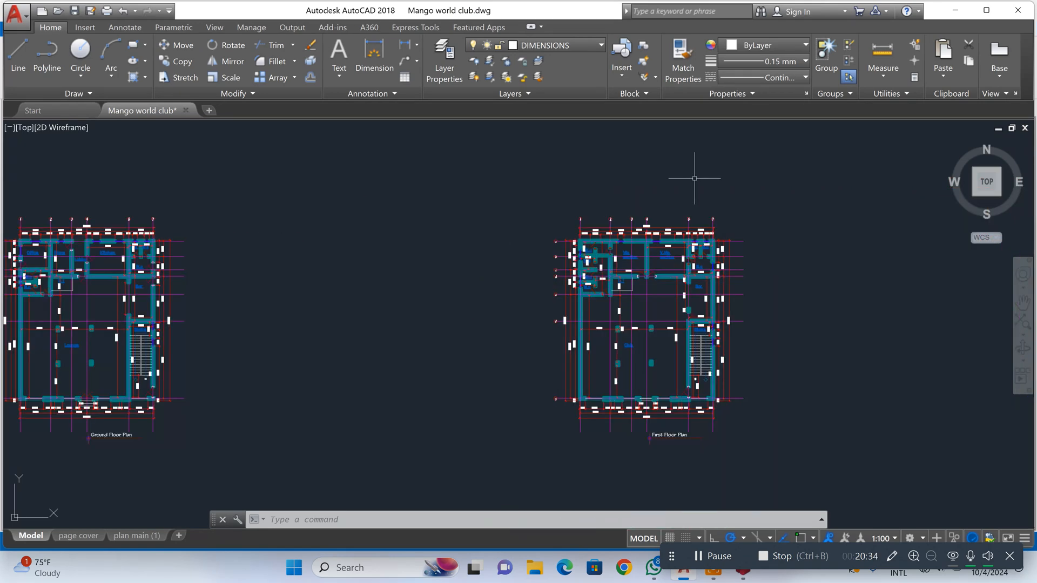
{"action": "left_click", "coordinate": [789, 187]}
{"action": "left_click", "coordinate": [467, 475]}
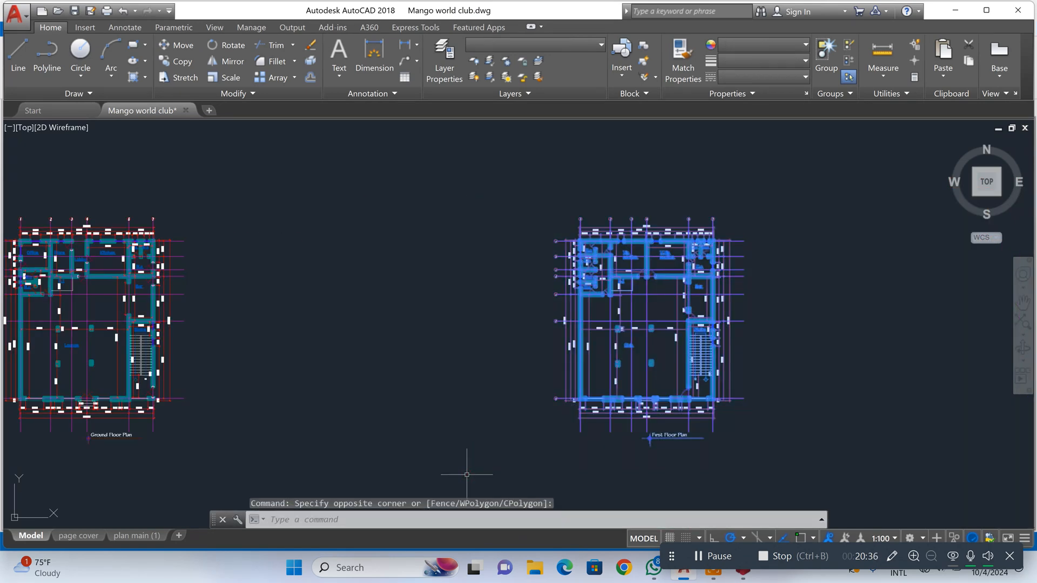
Write the selected floor plan objects out as a block file named CLASSA.dxf in the Documents folder
{"action": "type", "text": "w"}
{"action": "key", "text": "Return"}
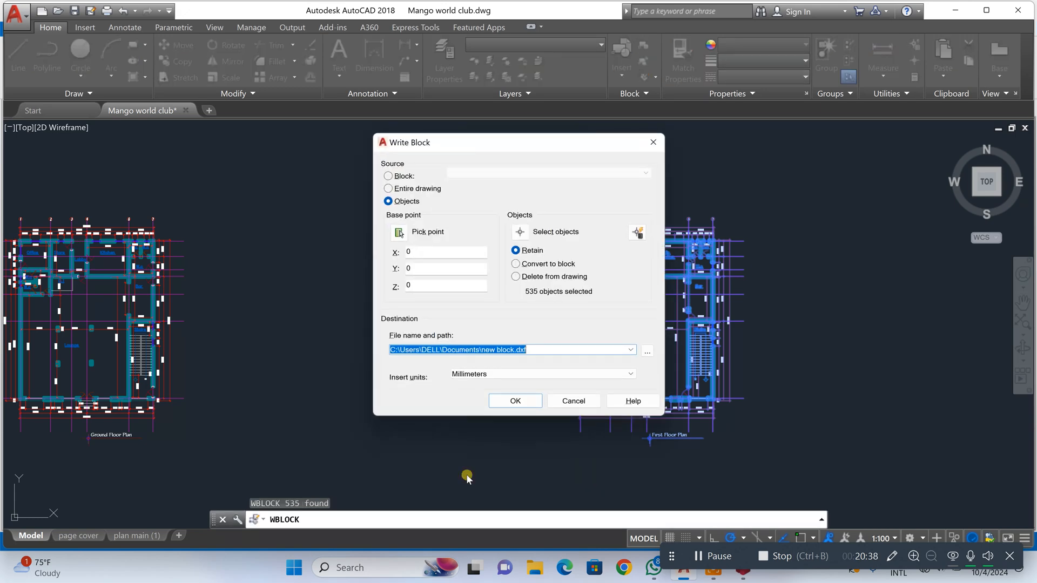
{"action": "left_click", "coordinate": [647, 351]}
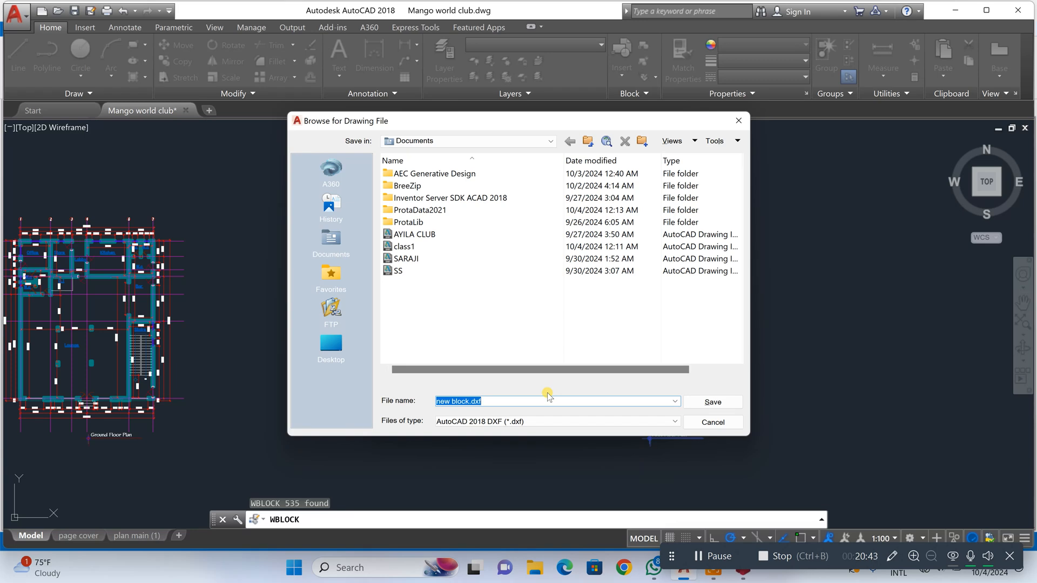
{"action": "type", "text": "CLASS"}
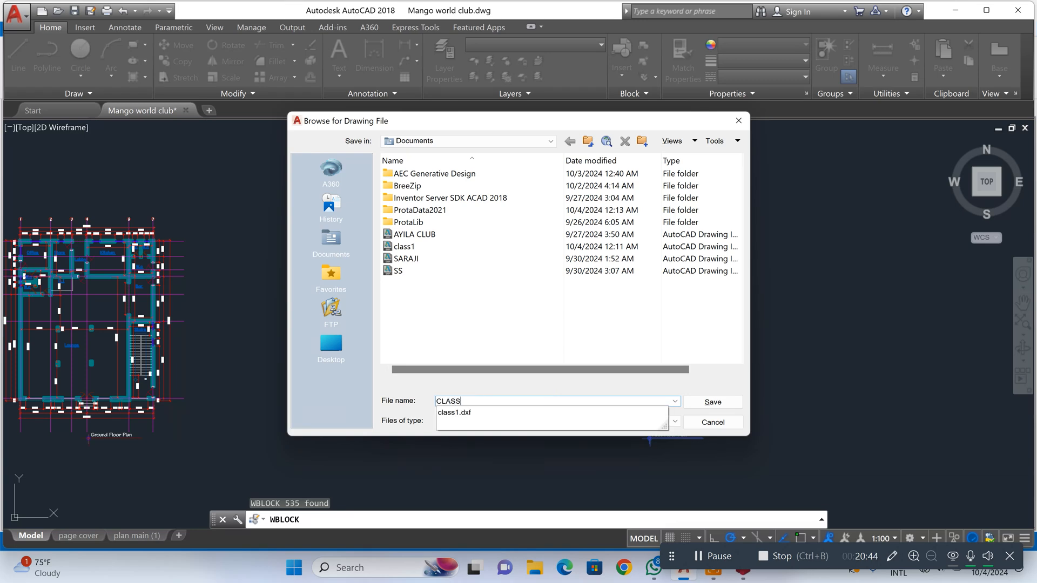
{"action": "type", "text": "A"}
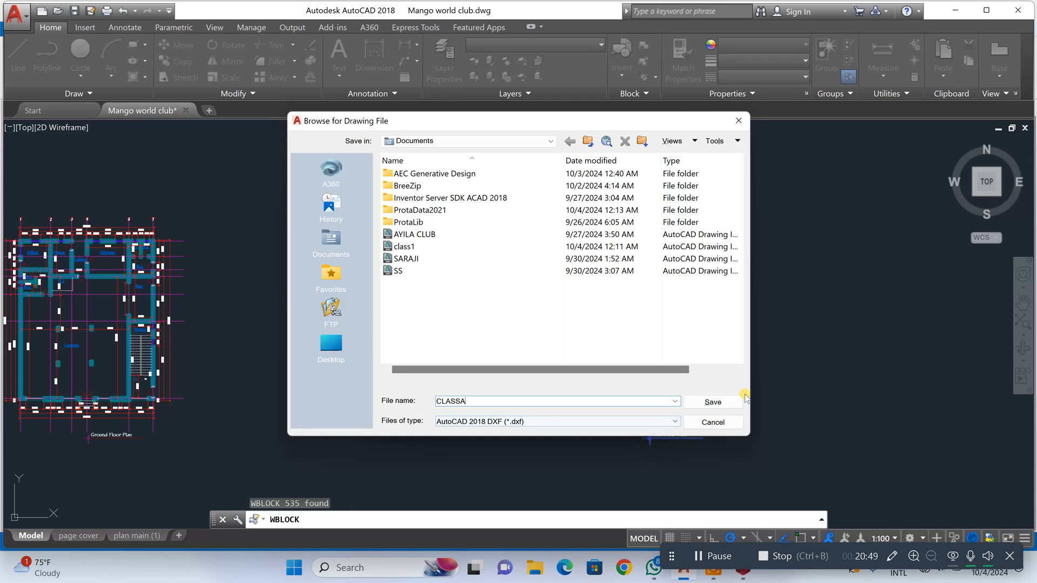
{"action": "left_click", "coordinate": [728, 402]}
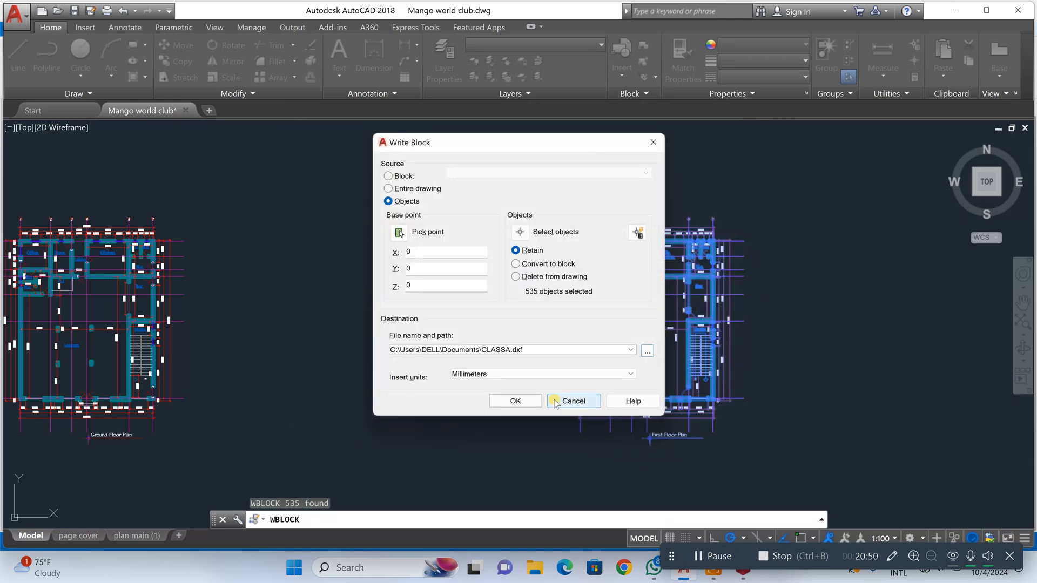
{"action": "left_click", "coordinate": [515, 402]}
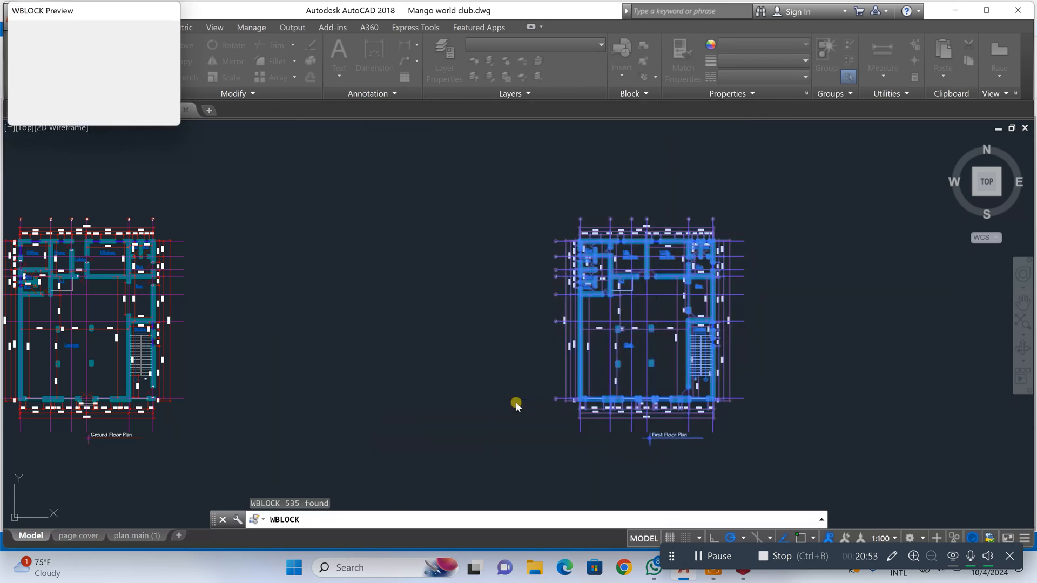
Switch to ProtaStructure and add CLASSA.dxf from Documents as the external reference drawing for Storey 2
{"action": "left_click", "coordinate": [751, 578]}
{"action": "scroll", "coordinate": [476, 352], "scroll_direction": "down", "scroll_amount": 4}
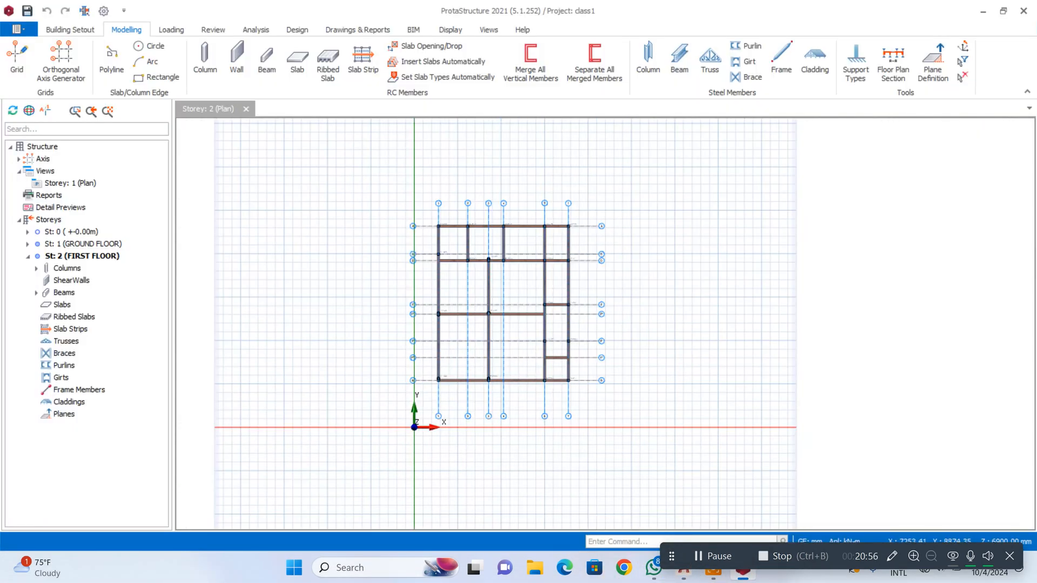
{"action": "left_click", "coordinate": [48, 28]}
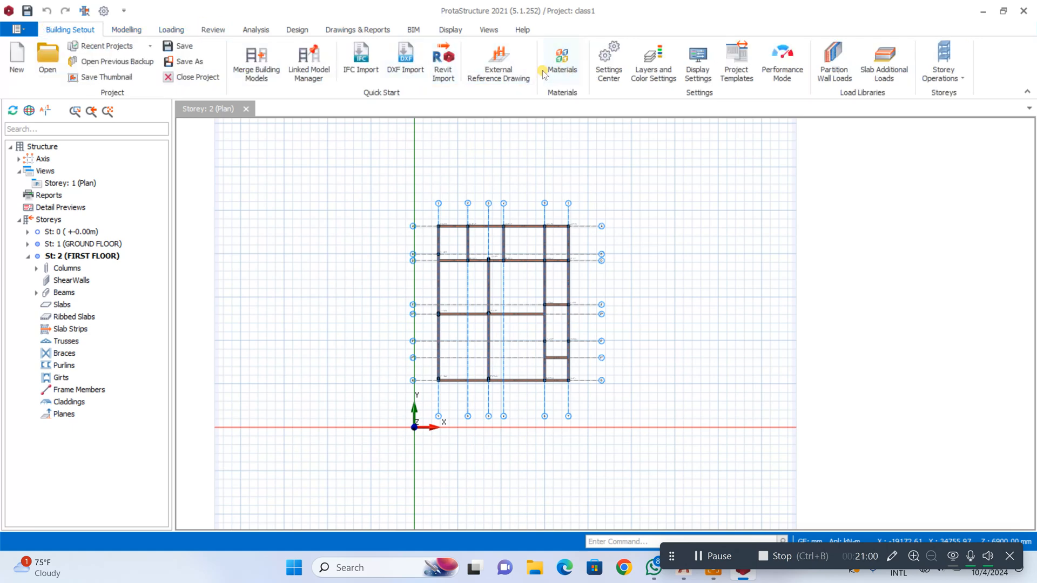
{"action": "left_click", "coordinate": [498, 62]}
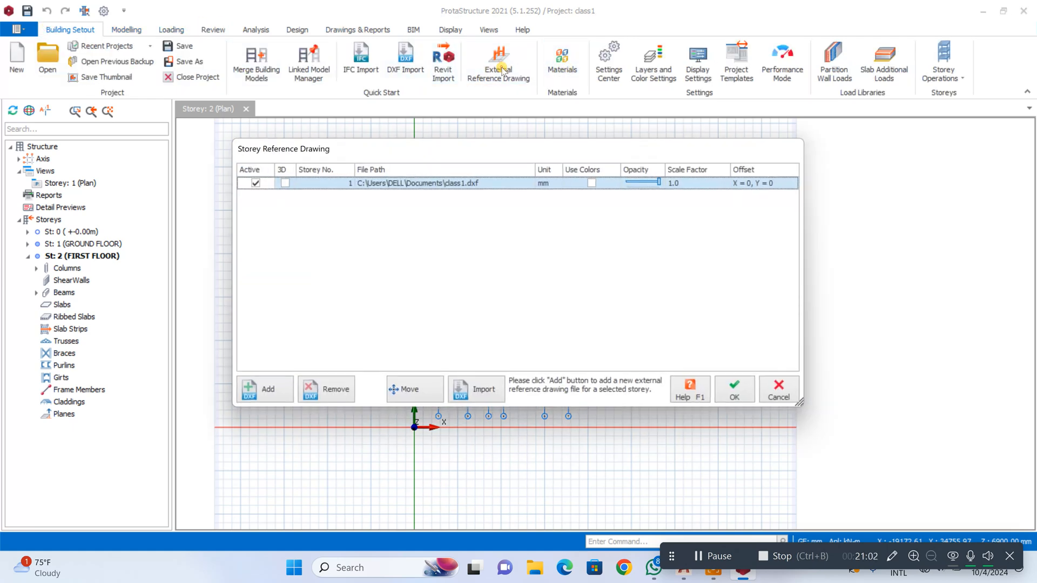
{"action": "left_click", "coordinate": [271, 389]}
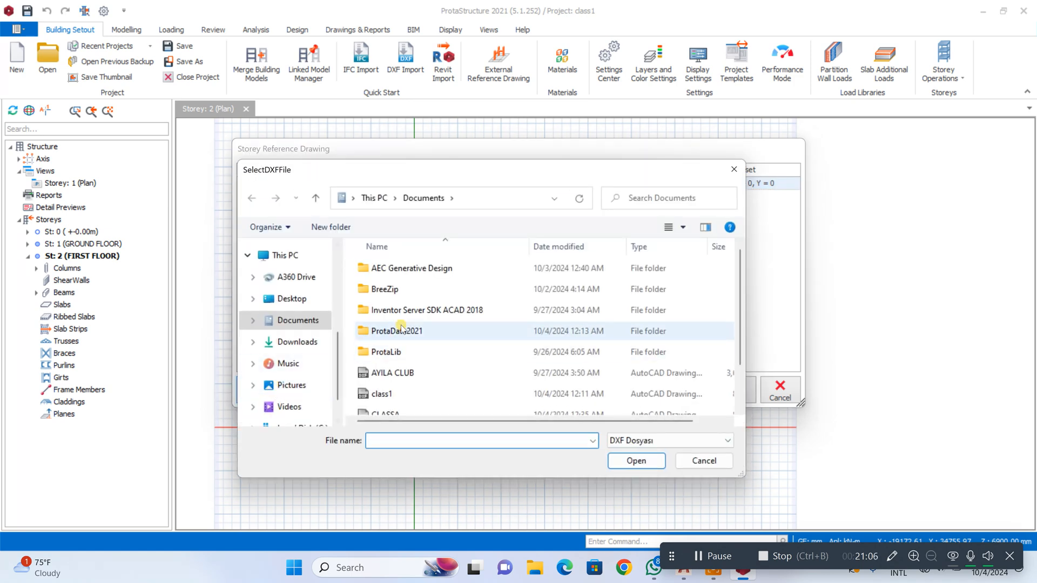
{"action": "scroll", "coordinate": [391, 346], "scroll_direction": "down", "scroll_amount": 1}
{"action": "left_click", "coordinate": [385, 364]}
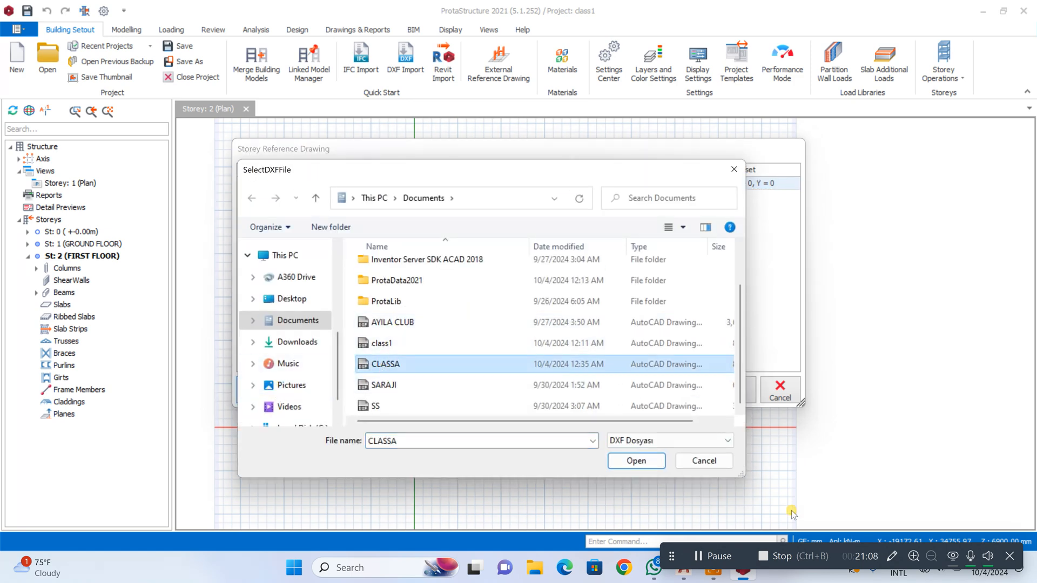
{"action": "left_click", "coordinate": [660, 463]}
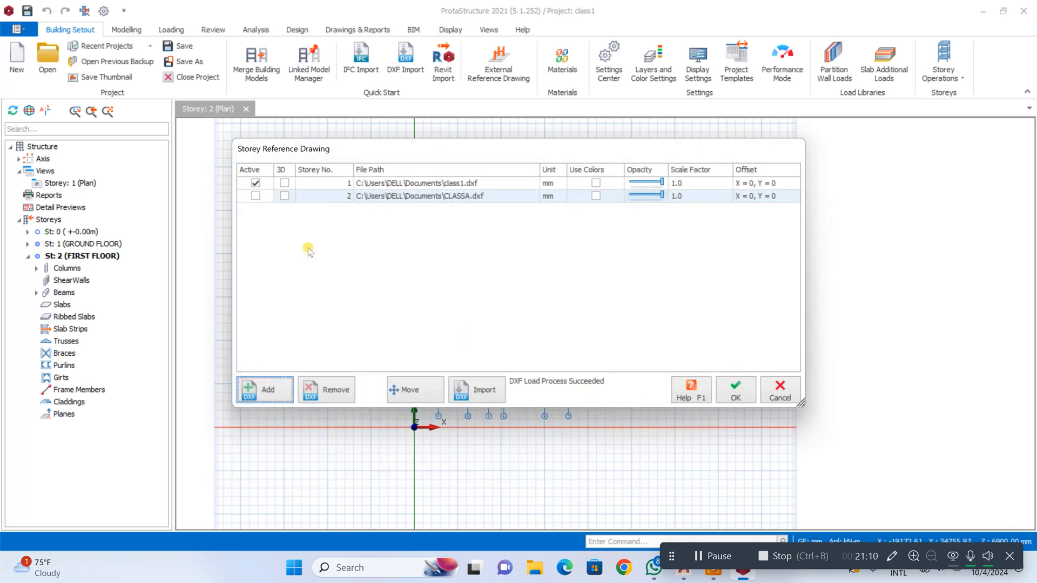
Make the CLASSA.dxf reference for Storey 2 active and deactivate the class1.dxf reference for Storey 1
{"action": "left_click", "coordinate": [255, 196]}
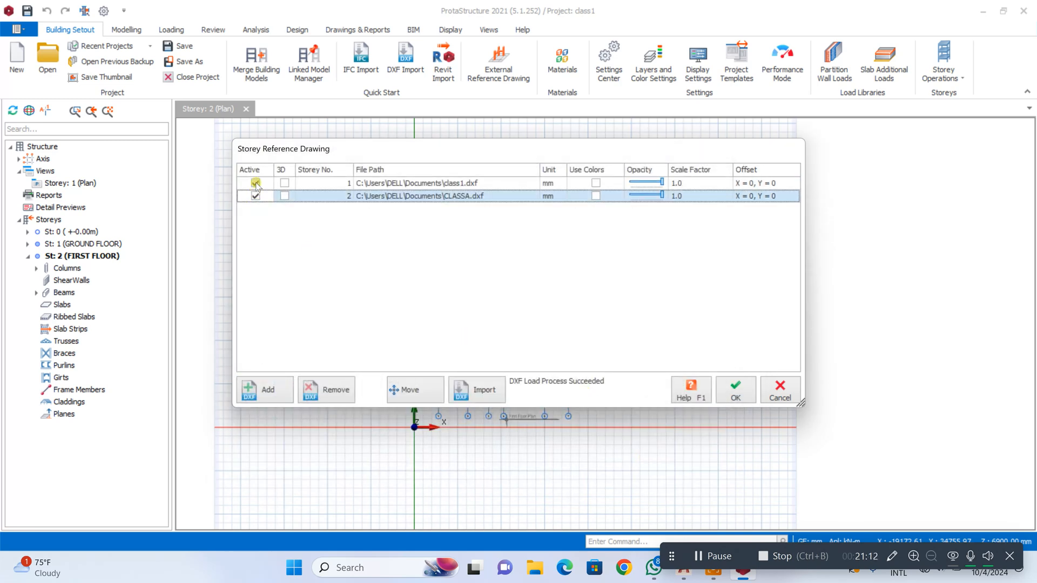
{"action": "left_click", "coordinate": [255, 184]}
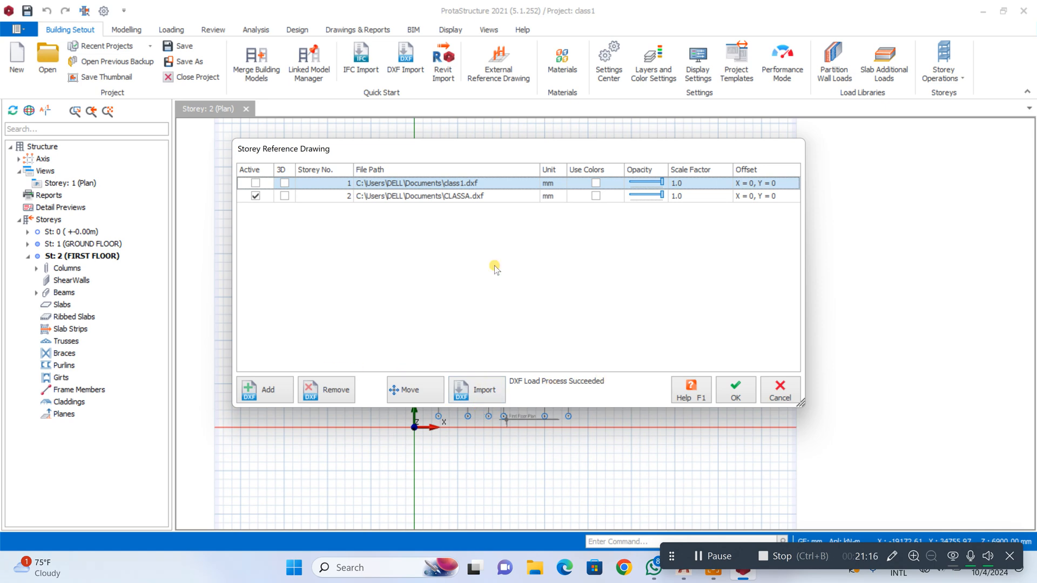
{"action": "mouse_move", "coordinate": [591, 148]}
{"action": "left_mouse_down"}
{"action": "mouse_move", "coordinate": [436, 342]}
{"action": "mouse_move", "coordinate": [344, 353]}
{"action": "mouse_move", "coordinate": [351, 391]}
{"action": "left_mouse_up"}
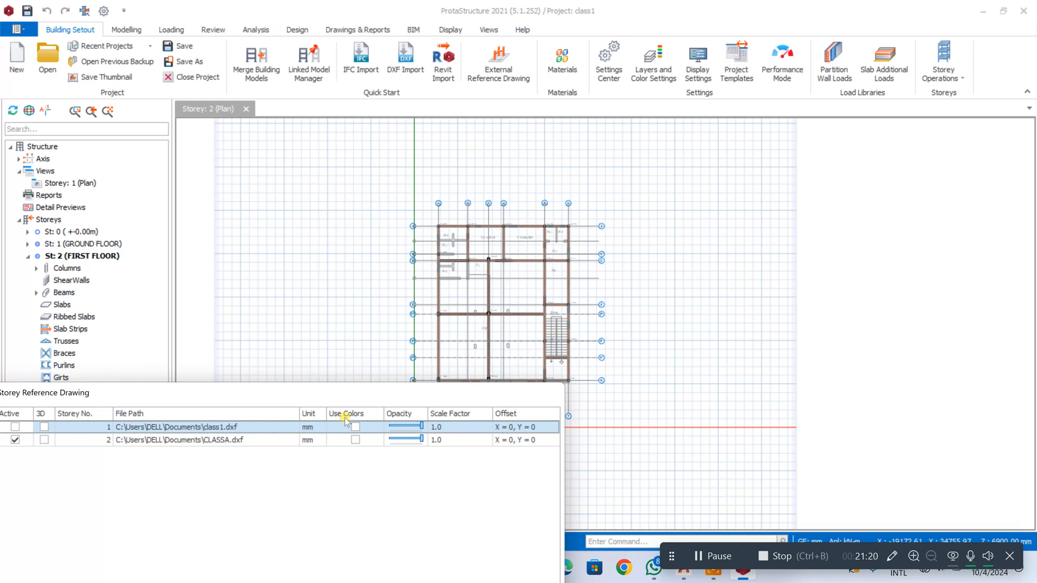
{"action": "mouse_move", "coordinate": [364, 396]}
{"action": "left_mouse_down"}
{"action": "mouse_move", "coordinate": [607, 24]}
{"action": "mouse_move", "coordinate": [604, 40]}
{"action": "left_mouse_up"}
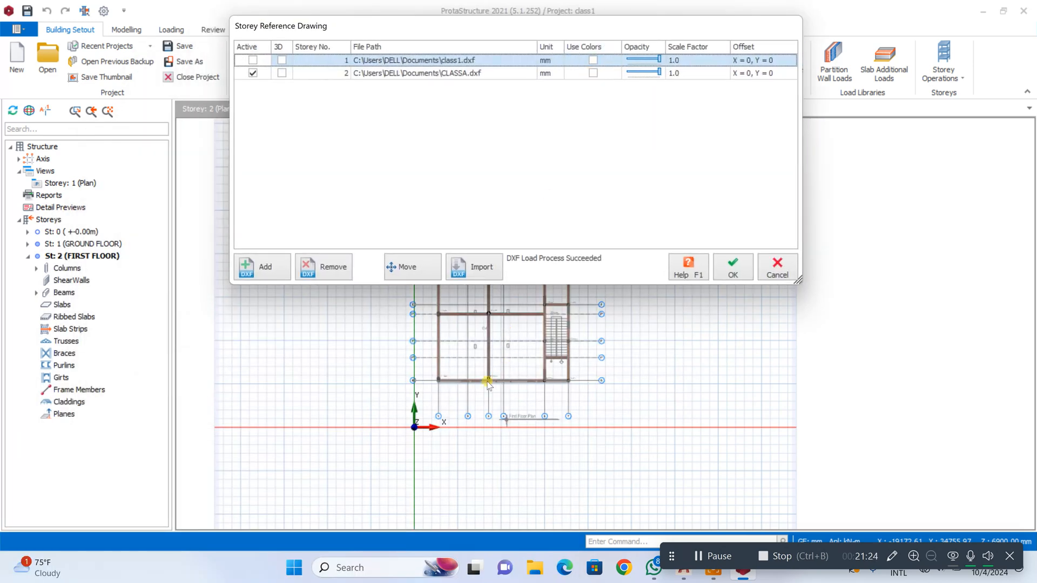
Start moving the active CLASSA.dxf reference drawing on the Storey 2 plan
{"action": "left_click", "coordinate": [418, 269]}
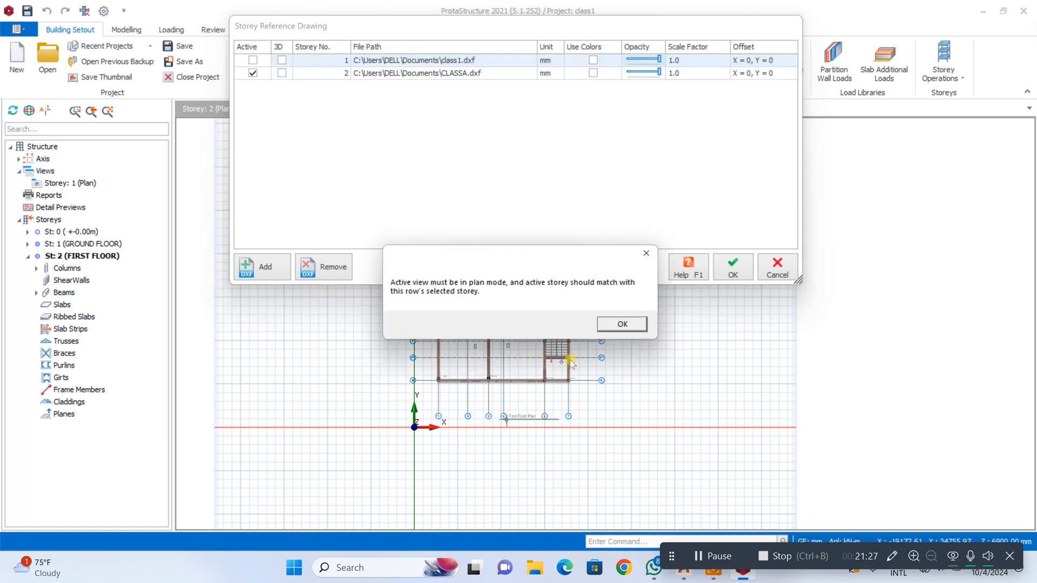
{"action": "left_click", "coordinate": [622, 324]}
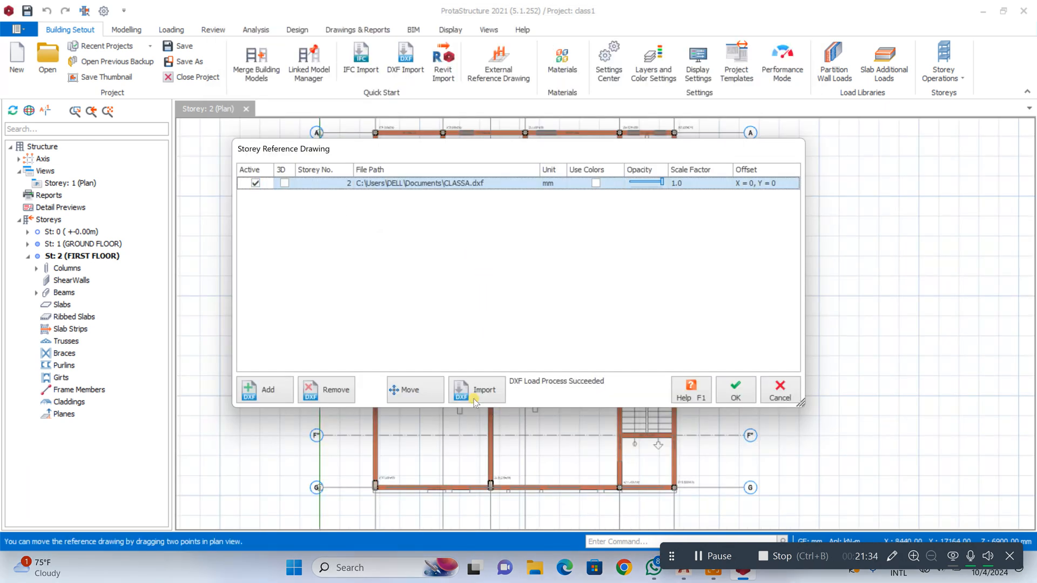
{"action": "left_click", "coordinate": [414, 389]}
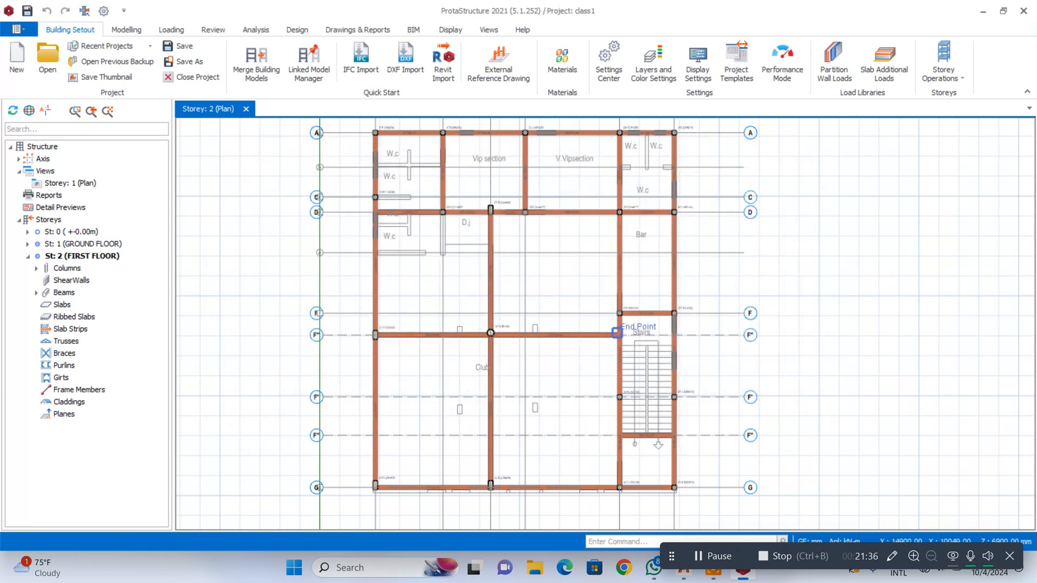
Examine how the First Floor Plan reference lines up with the Storey 2 grid axes, columns and beams
{"action": "scroll", "coordinate": [622, 363], "scroll_direction": "up", "scroll_amount": 3}
{"action": "scroll", "coordinate": [646, 273], "scroll_direction": "down", "scroll_amount": 5}
{"action": "scroll", "coordinate": [475, 160], "scroll_direction": "up", "scroll_amount": 2}
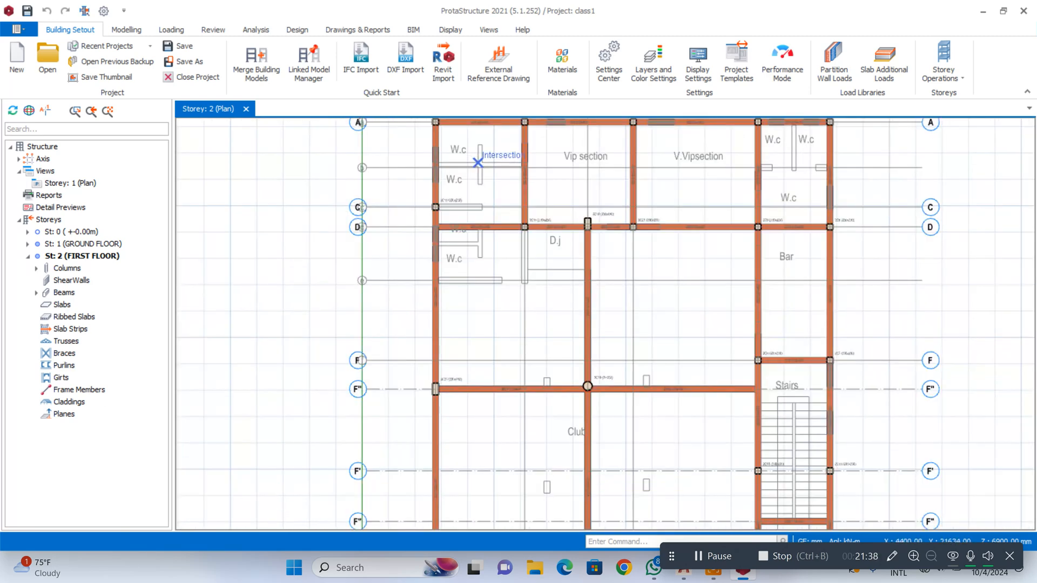
{"action": "scroll", "coordinate": [435, 240], "scroll_direction": "down", "scroll_amount": 2}
{"action": "scroll", "coordinate": [438, 172], "scroll_direction": "up", "scroll_amount": 1}
{"action": "scroll", "coordinate": [556, 149], "scroll_direction": "up", "scroll_amount": 1}
{"action": "scroll", "coordinate": [716, 174], "scroll_direction": "down", "scroll_amount": 2}
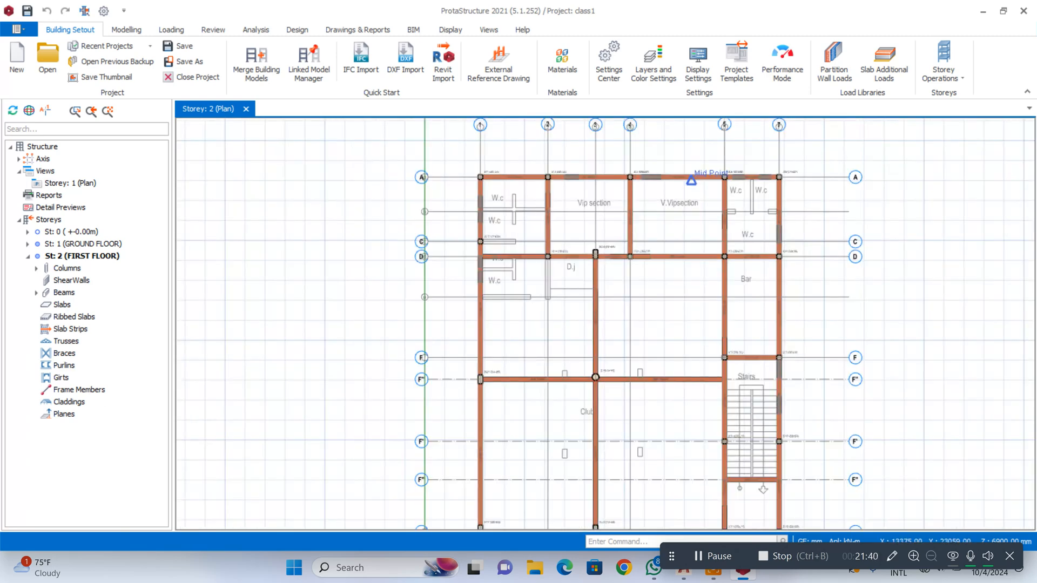
{"action": "scroll", "coordinate": [707, 395], "scroll_direction": "up", "scroll_amount": 2}
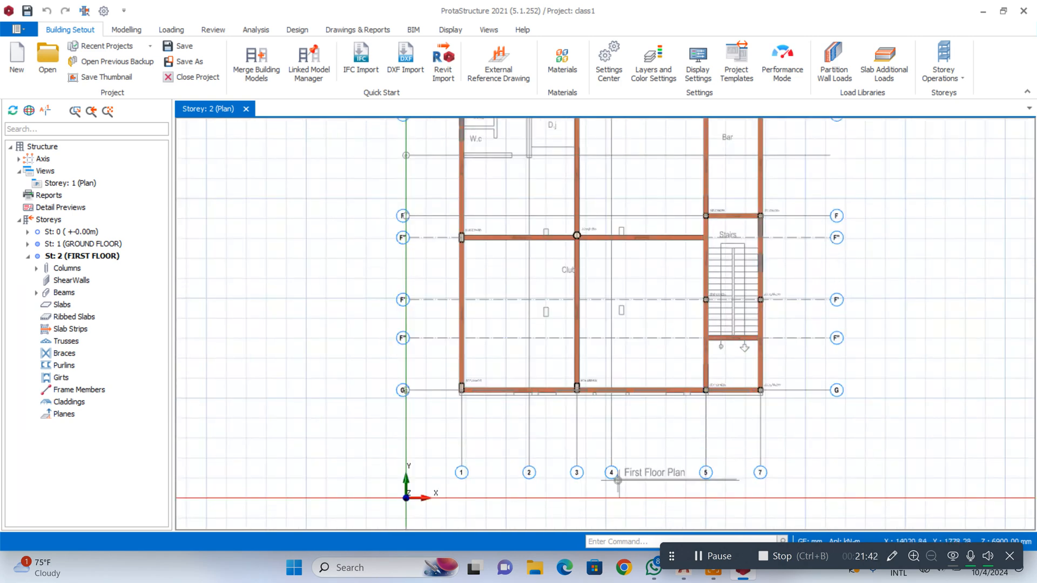
{"action": "scroll", "coordinate": [718, 254], "scroll_direction": "up", "scroll_amount": 2}
{"action": "scroll", "coordinate": [719, 210], "scroll_direction": "up", "scroll_amount": 2}
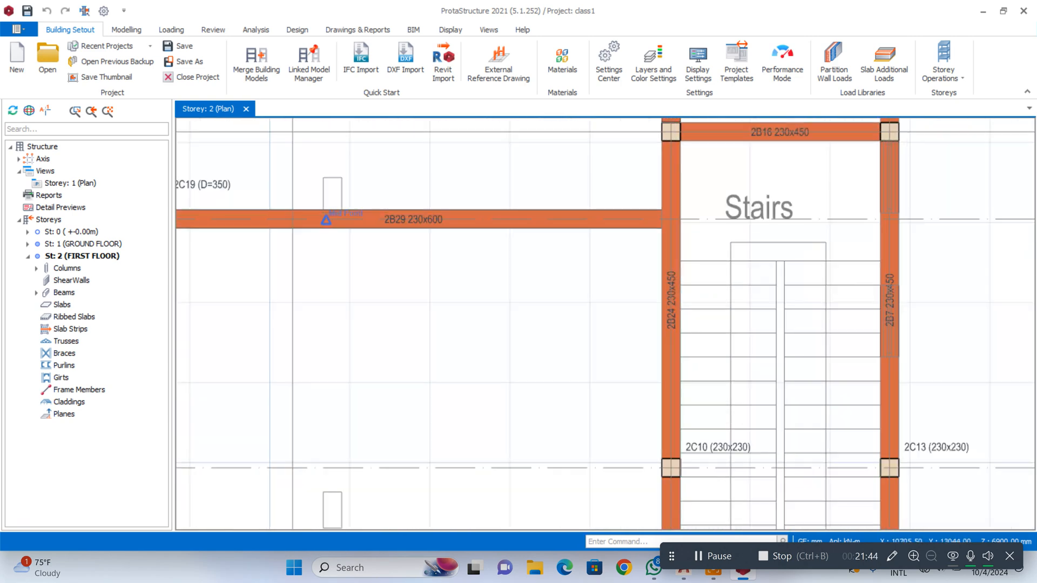
{"action": "scroll", "coordinate": [702, 178], "scroll_direction": "down", "scroll_amount": 3}
{"action": "scroll", "coordinate": [698, 178], "scroll_direction": "up", "scroll_amount": 1}
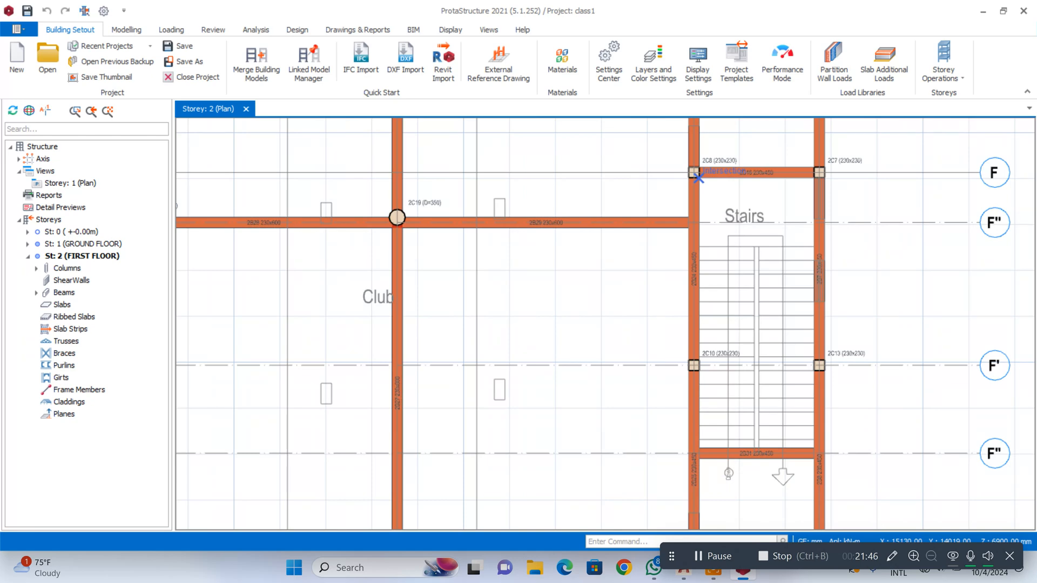
{"action": "scroll", "coordinate": [695, 180], "scroll_direction": "down", "scroll_amount": 3}
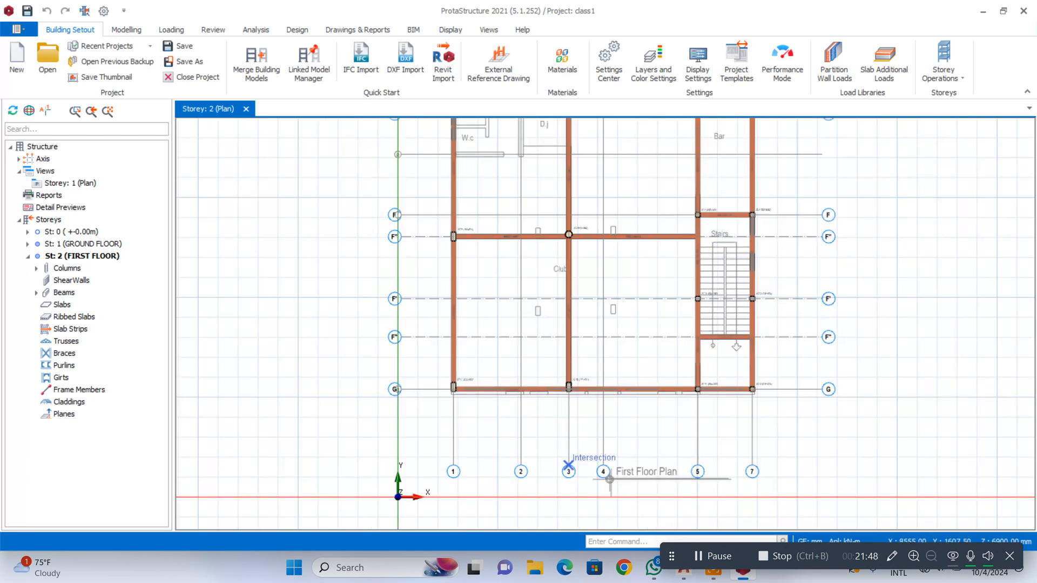
{"action": "scroll", "coordinate": [675, 389], "scroll_direction": "up", "scroll_amount": 3}
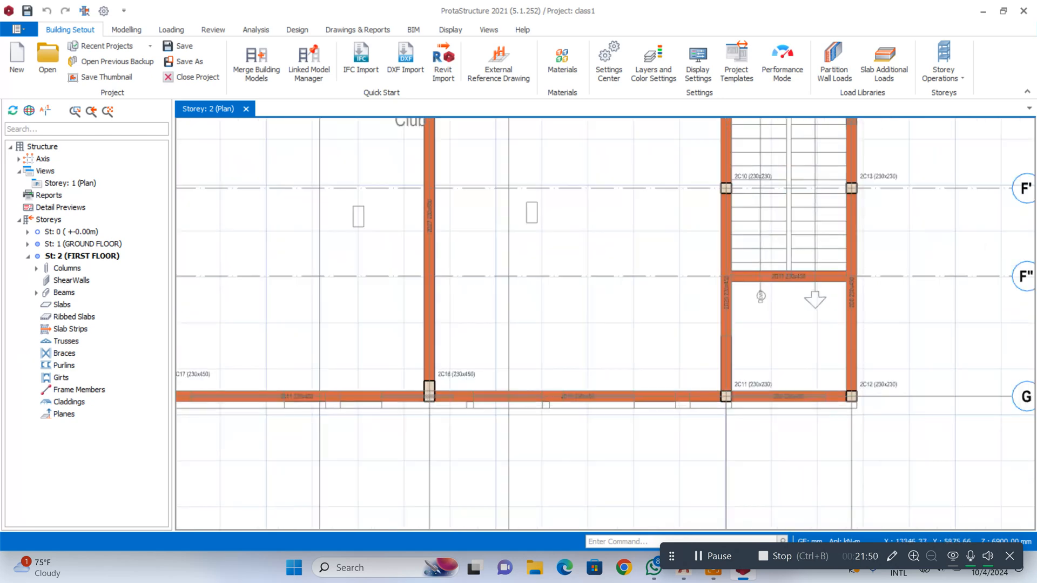
{"action": "scroll", "coordinate": [645, 405], "scroll_direction": "down", "scroll_amount": 5}
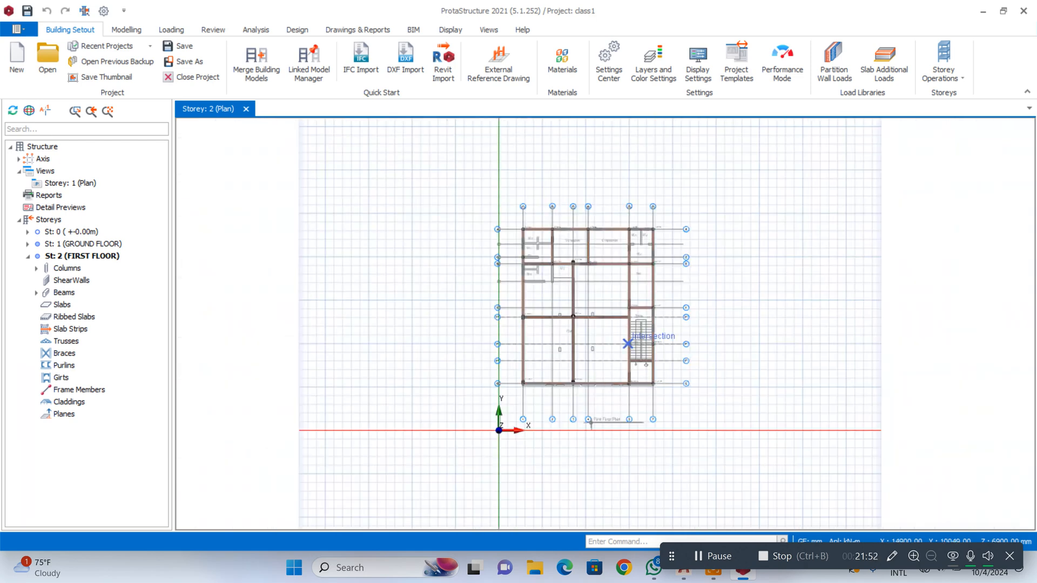
{"action": "scroll", "coordinate": [513, 216], "scroll_direction": "up", "scroll_amount": 2}
{"action": "scroll", "coordinate": [655, 482], "scroll_direction": "down", "scroll_amount": 3}
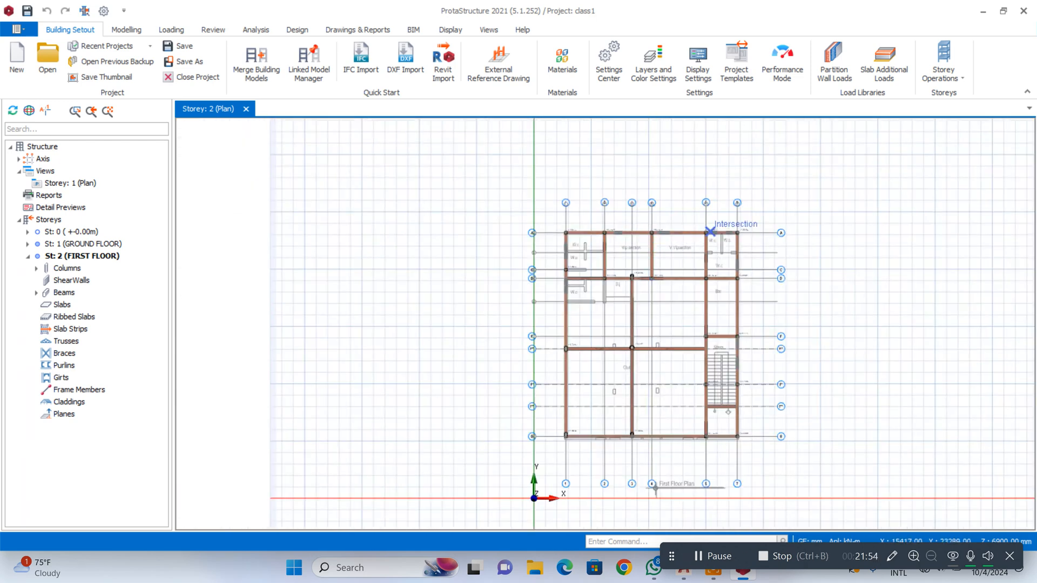
Examine the upper half of the Storey 2 plan, comparing beams and columns with the VIP sections, toilets and bar in the reference drawing
{"action": "scroll", "coordinate": [713, 335], "scroll_direction": "up", "scroll_amount": 2}
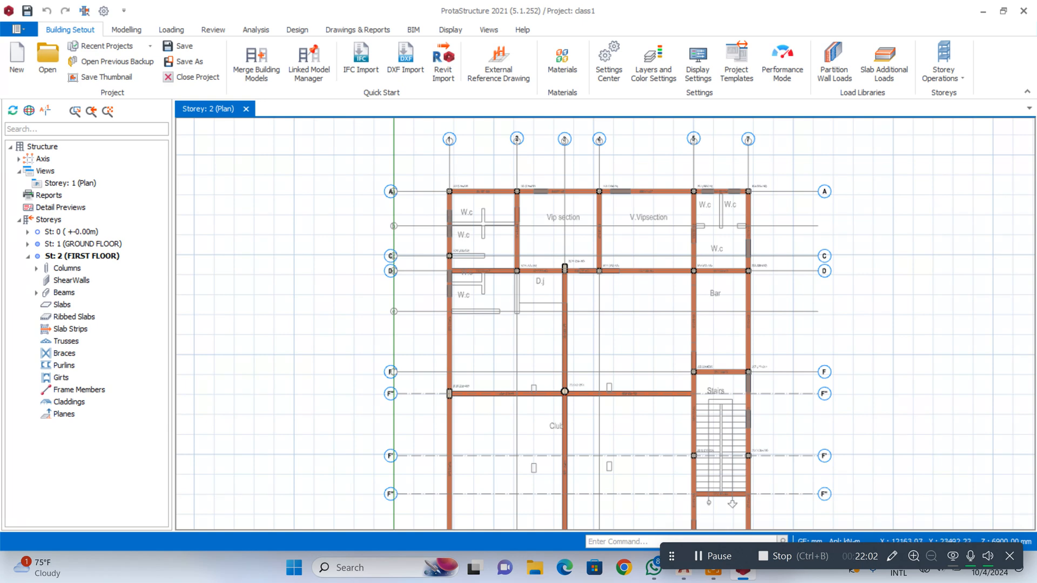
{"action": "right_click", "coordinate": [638, 180]}
{"action": "left_click", "coordinate": [635, 216]}
{"action": "scroll", "coordinate": [637, 216], "scroll_direction": "up", "scroll_amount": 5}
{"action": "scroll", "coordinate": [584, 168], "scroll_direction": "down", "scroll_amount": 4}
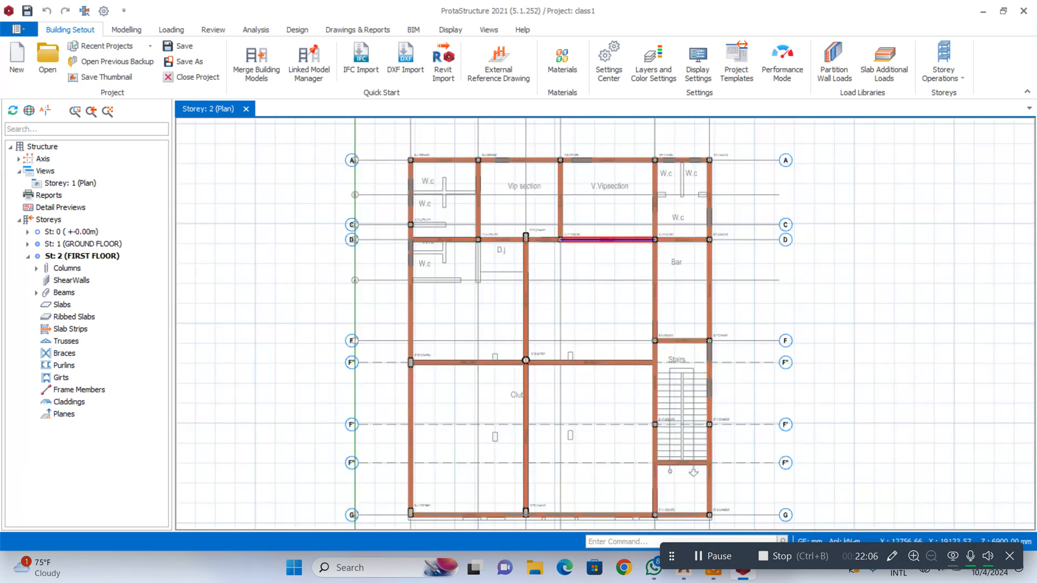
{"action": "scroll", "coordinate": [613, 238], "scroll_direction": "up", "scroll_amount": 2}
{"action": "middle_click_drag", "start_coordinate": [799, 316], "coordinate": [657, 254]}
{"action": "scroll", "coordinate": [657, 254], "scroll_direction": "down", "scroll_amount": 1}
{"action": "scroll", "coordinate": [629, 242], "scroll_direction": "up", "scroll_amount": 2}
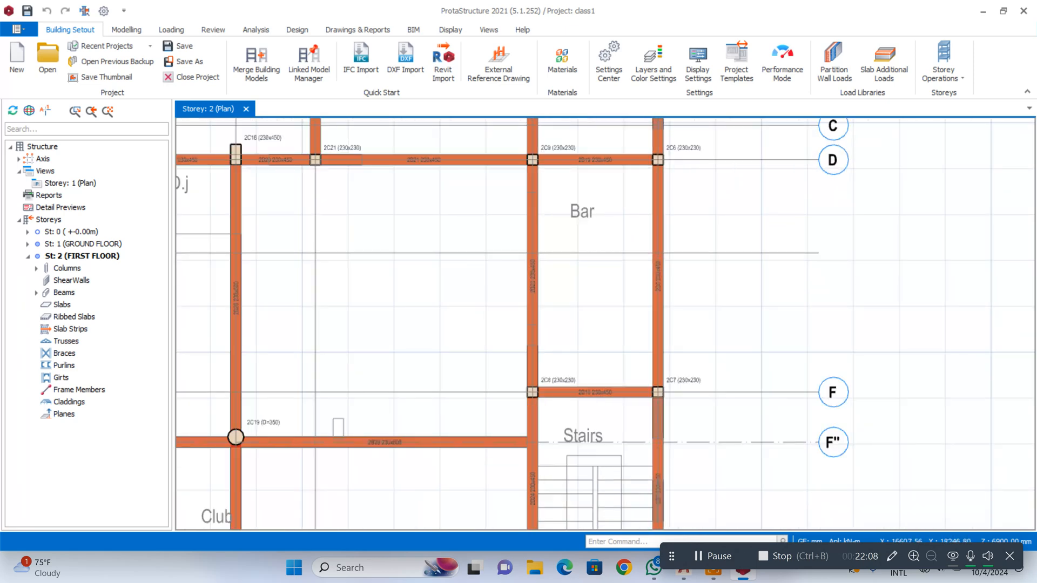
{"action": "scroll", "coordinate": [658, 276], "scroll_direction": "down", "scroll_amount": 2}
{"action": "scroll", "coordinate": [454, 181], "scroll_direction": "up", "scroll_amount": 4}
{"action": "scroll", "coordinate": [392, 261], "scroll_direction": "up", "scroll_amount": 2}
{"action": "scroll", "coordinate": [393, 268], "scroll_direction": "down", "scroll_amount": 5}
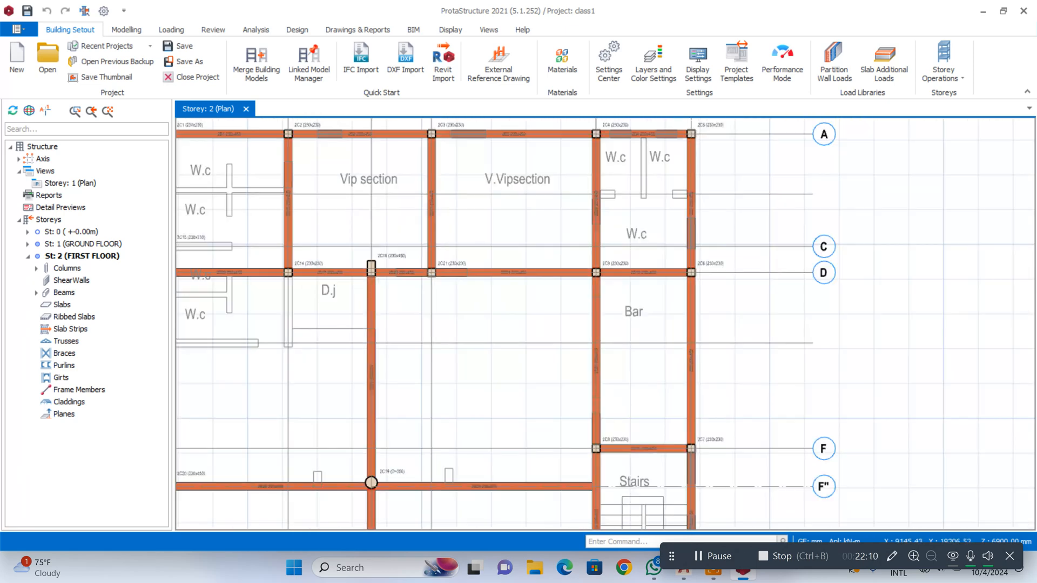
{"action": "scroll", "coordinate": [393, 272], "scroll_direction": "down", "scroll_amount": 4}
{"action": "scroll", "coordinate": [395, 265], "scroll_direction": "up", "scroll_amount": 3}
{"action": "scroll", "coordinate": [395, 264], "scroll_direction": "down", "scroll_amount": 2}
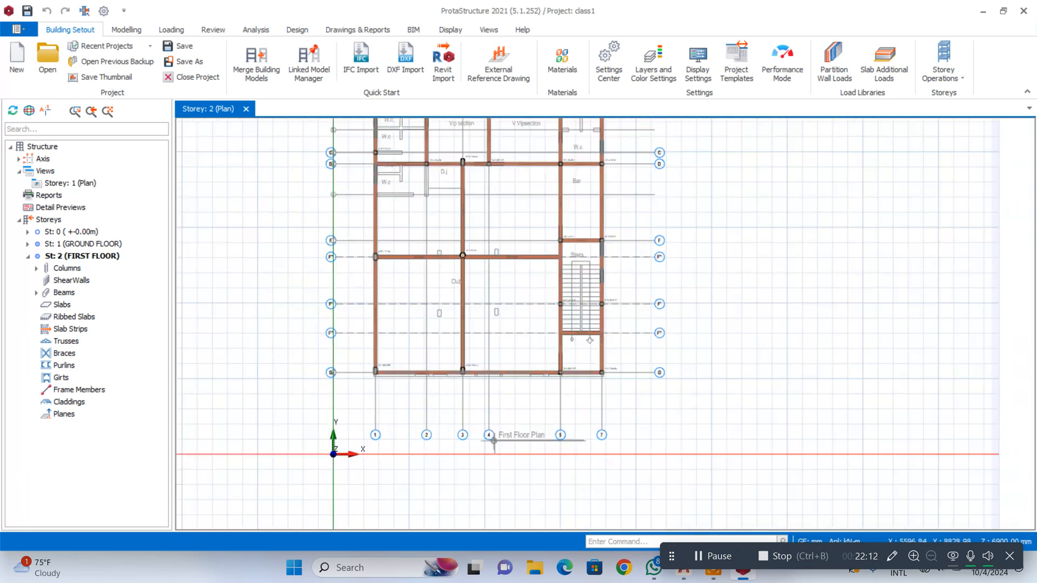
Examine the lower half of the Storey 2 plan, comparing the club area's beams and columns down to axis G with the reference
{"action": "scroll", "coordinate": [395, 265], "scroll_direction": "up", "scroll_amount": 2}
{"action": "scroll", "coordinate": [394, 265], "scroll_direction": "down", "scroll_amount": 1}
{"action": "scroll", "coordinate": [389, 318], "scroll_direction": "up", "scroll_amount": 5}
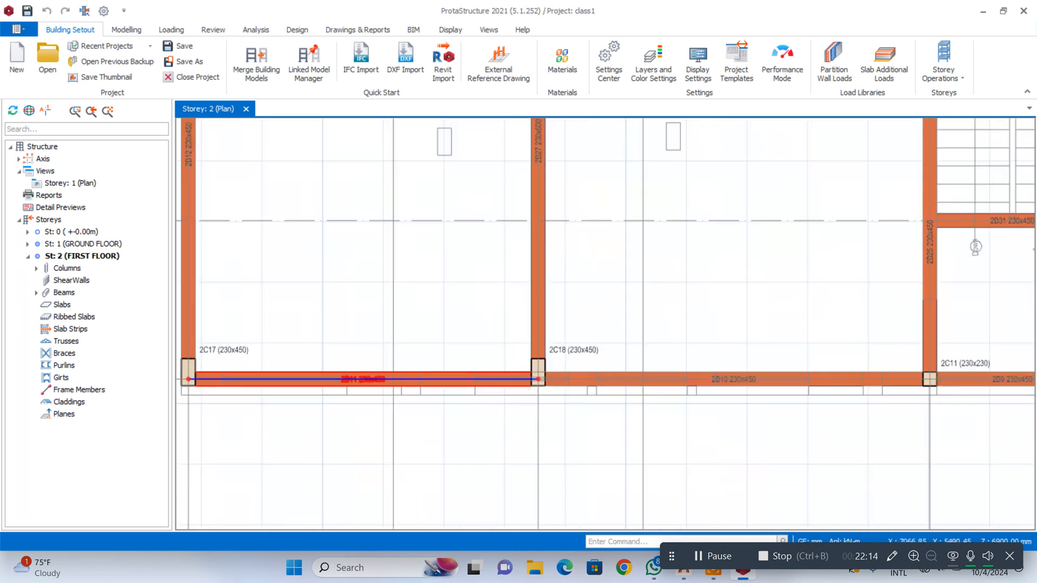
{"action": "scroll", "coordinate": [389, 318], "scroll_direction": "down", "scroll_amount": 4}
{"action": "scroll", "coordinate": [454, 367], "scroll_direction": "down", "scroll_amount": 3}
{"action": "scroll", "coordinate": [454, 367], "scroll_direction": "up", "scroll_amount": 3}
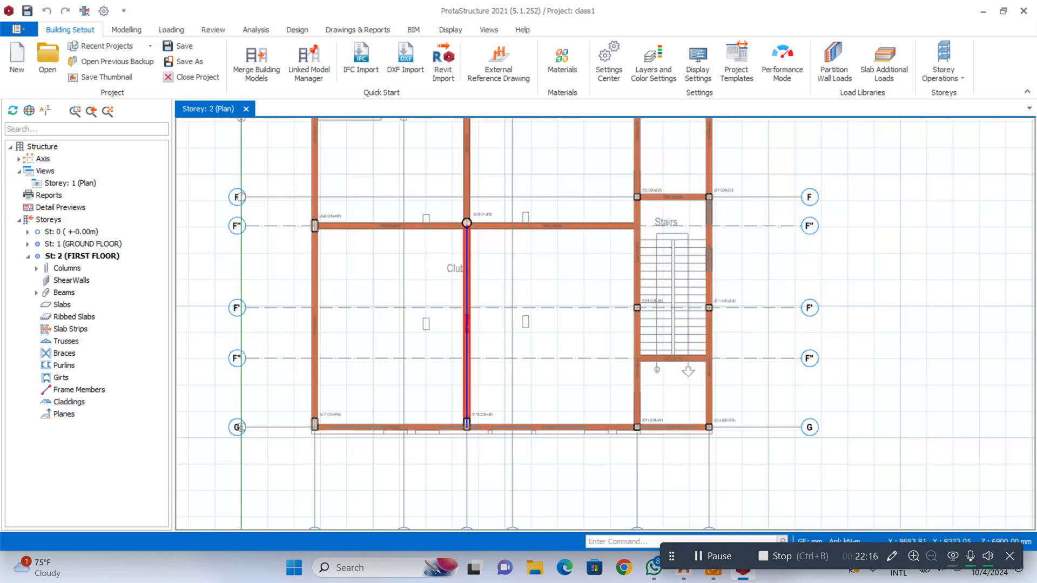
{"action": "scroll", "coordinate": [454, 367], "scroll_direction": "down", "scroll_amount": 3}
{"action": "scroll", "coordinate": [492, 420], "scroll_direction": "up", "scroll_amount": 3}
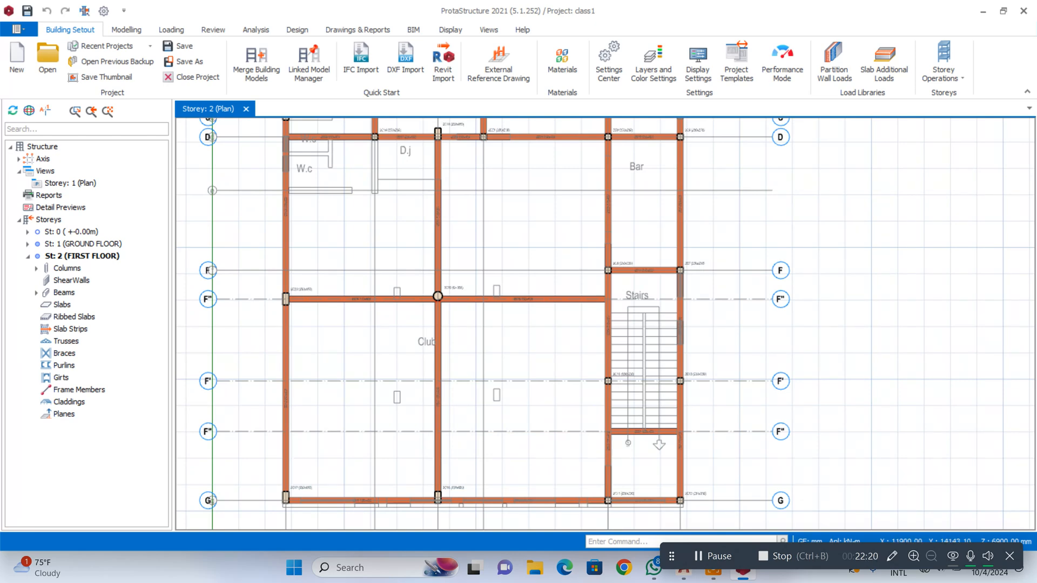
{"action": "scroll", "coordinate": [540, 378], "scroll_direction": "down", "scroll_amount": 3}
{"action": "scroll", "coordinate": [540, 378], "scroll_direction": "up", "scroll_amount": 4}
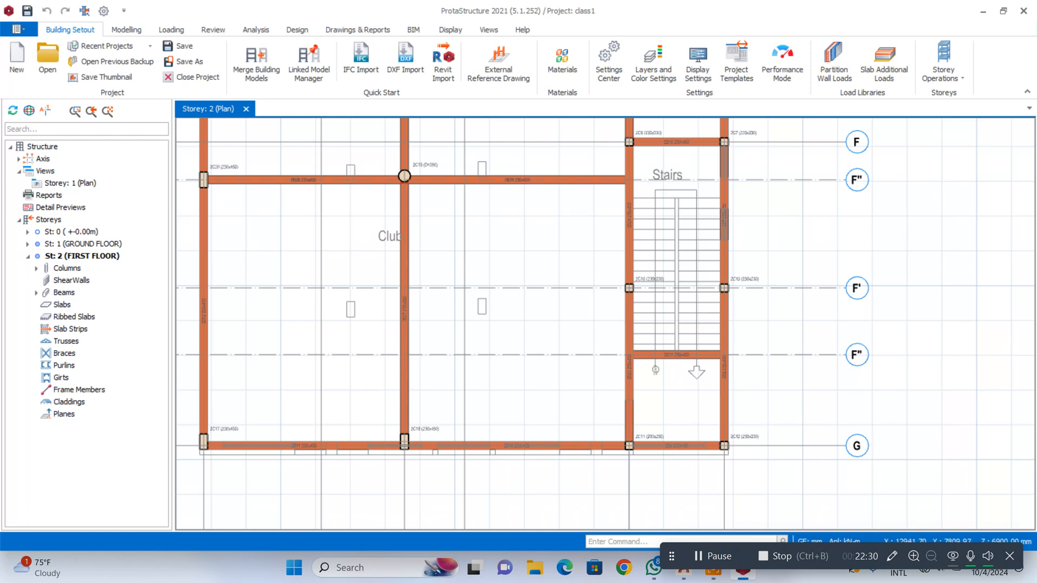
Examine the framing around the stairs and bar between axes 5 and 7 on the Storey 2 plan
{"action": "scroll", "coordinate": [709, 360], "scroll_direction": "up", "scroll_amount": 4}
{"action": "scroll", "coordinate": [521, 359], "scroll_direction": "down", "scroll_amount": 3}
{"action": "scroll", "coordinate": [632, 191], "scroll_direction": "up", "scroll_amount": 3}
{"action": "scroll", "coordinate": [565, 292], "scroll_direction": "down", "scroll_amount": 3}
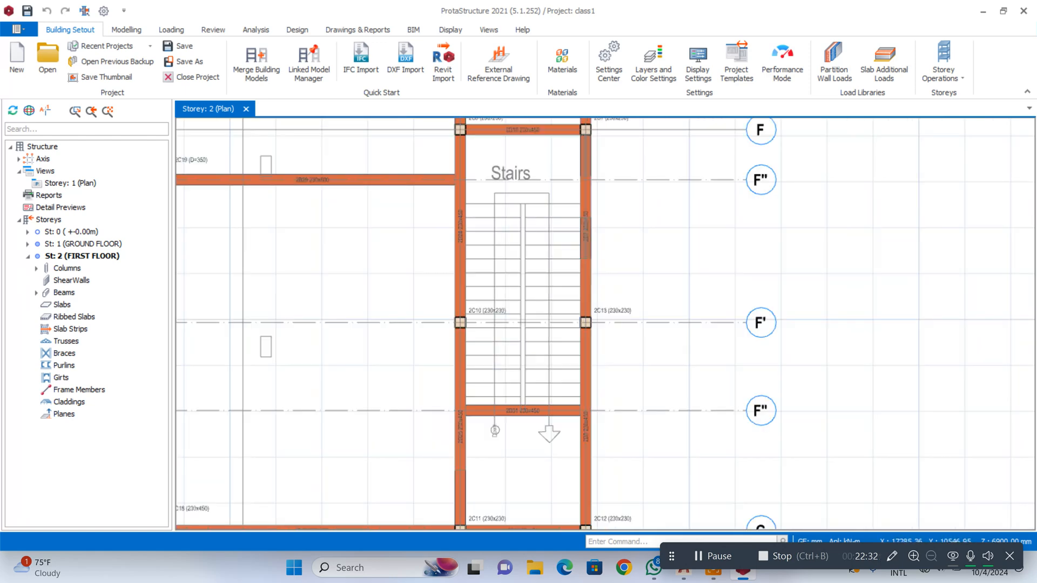
{"action": "scroll", "coordinate": [605, 324], "scroll_direction": "down", "scroll_amount": 5}
{"action": "scroll", "coordinate": [630, 489], "scroll_direction": "up", "scroll_amount": 8}
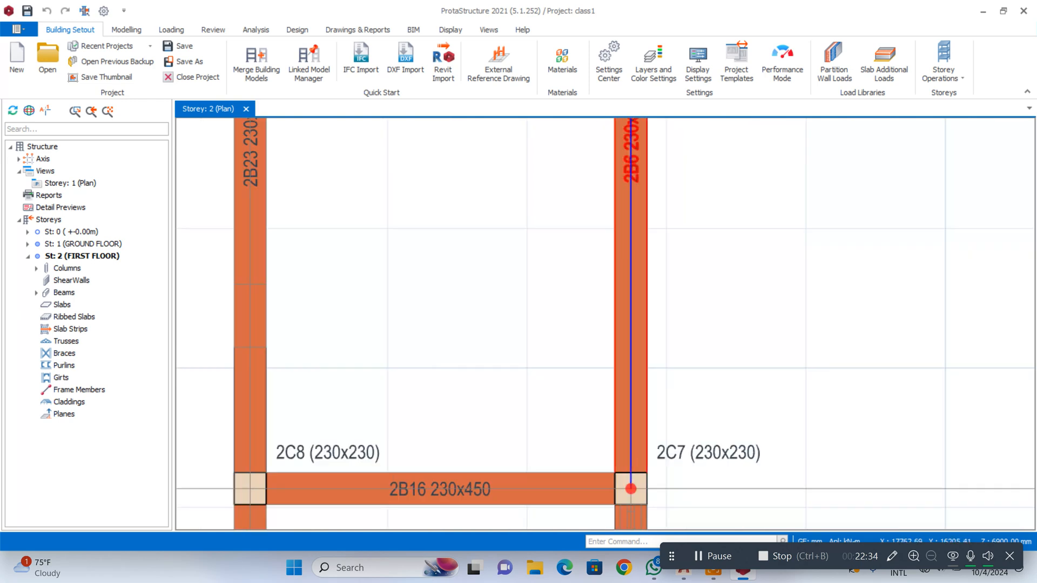
{"action": "scroll", "coordinate": [610, 437], "scroll_direction": "down", "scroll_amount": 5}
{"action": "scroll", "coordinate": [568, 196], "scroll_direction": "up", "scroll_amount": 5}
{"action": "scroll", "coordinate": [567, 195], "scroll_direction": "down", "scroll_amount": 6}
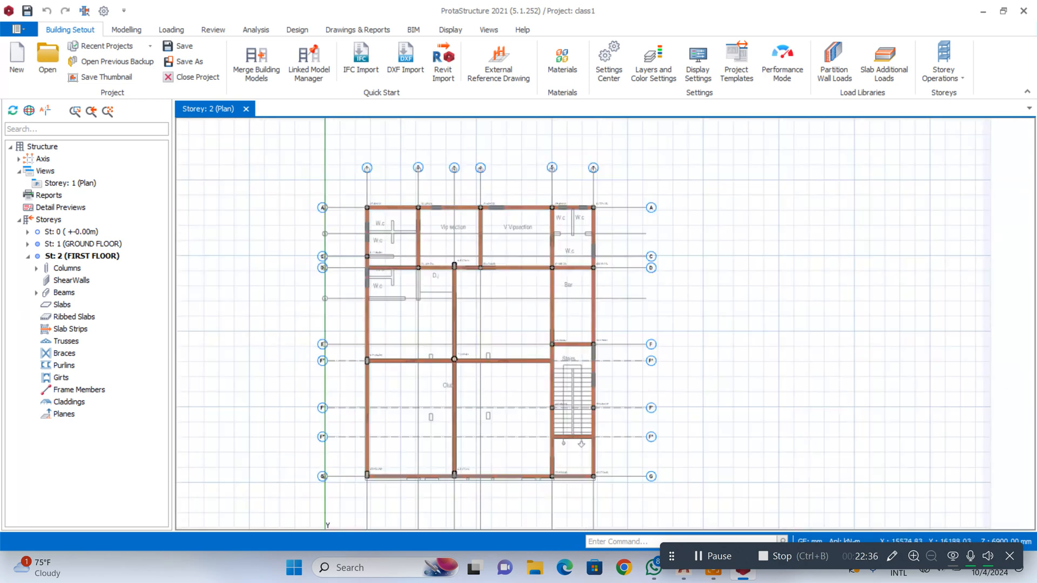
Set the wall height to 1.5 m in the wall load of the Storey 2 beam on axis 7 between axes D and A
{"action": "scroll", "coordinate": [530, 314], "scroll_direction": "up", "scroll_amount": 8}
{"action": "scroll", "coordinate": [493, 357], "scroll_direction": "up", "scroll_amount": 2}
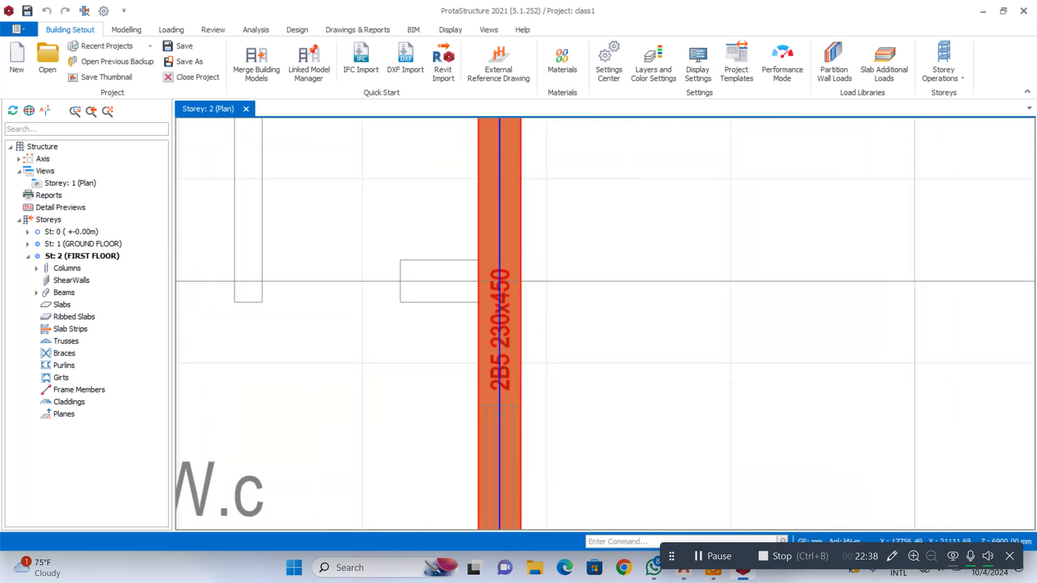
{"action": "double_click", "coordinate": [502, 342]}
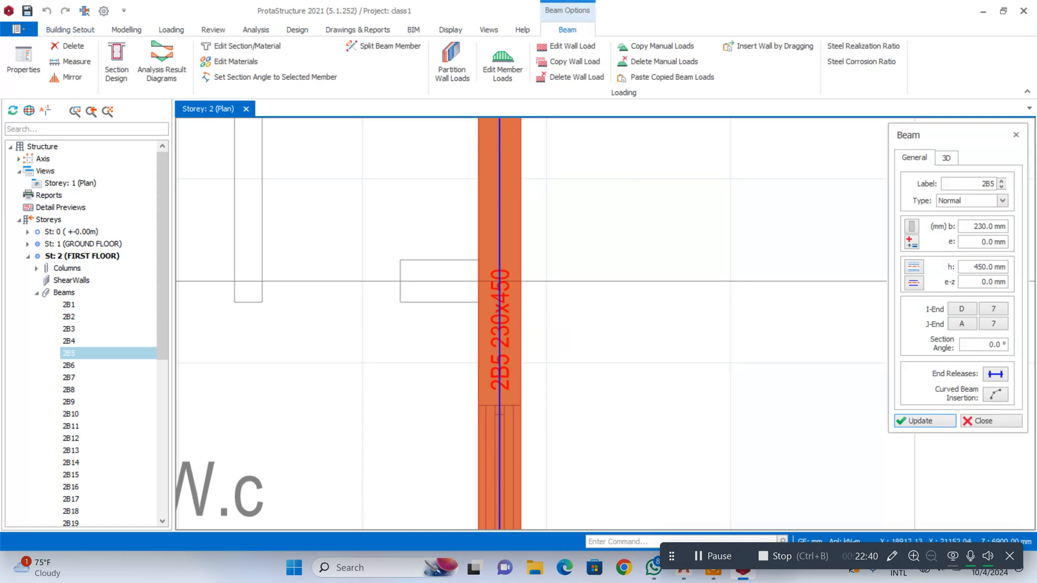
{"action": "key", "text": "Escape"}
{"action": "right_click", "coordinate": [516, 335]}
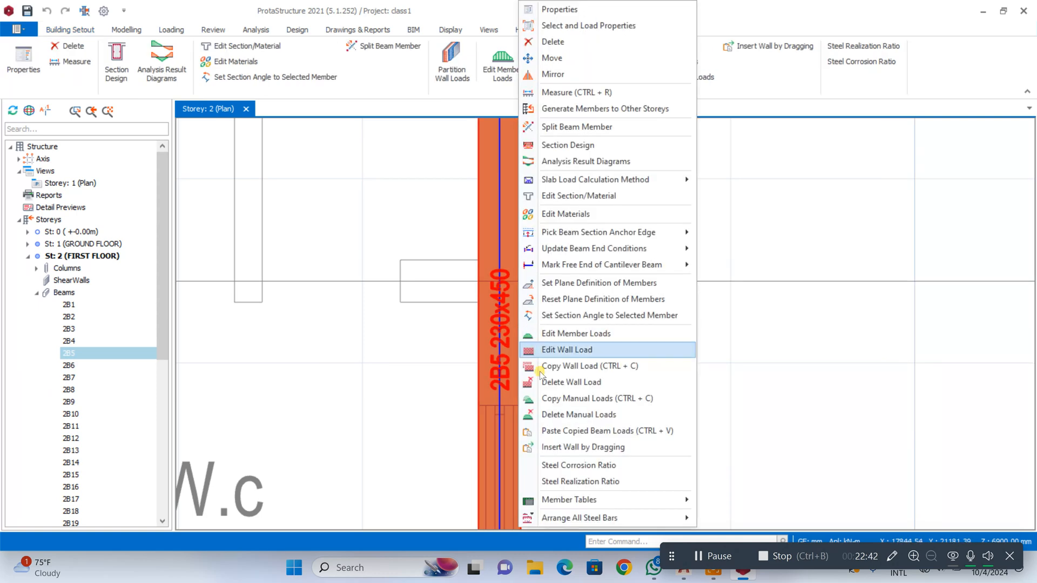
{"action": "left_click", "coordinate": [574, 350]}
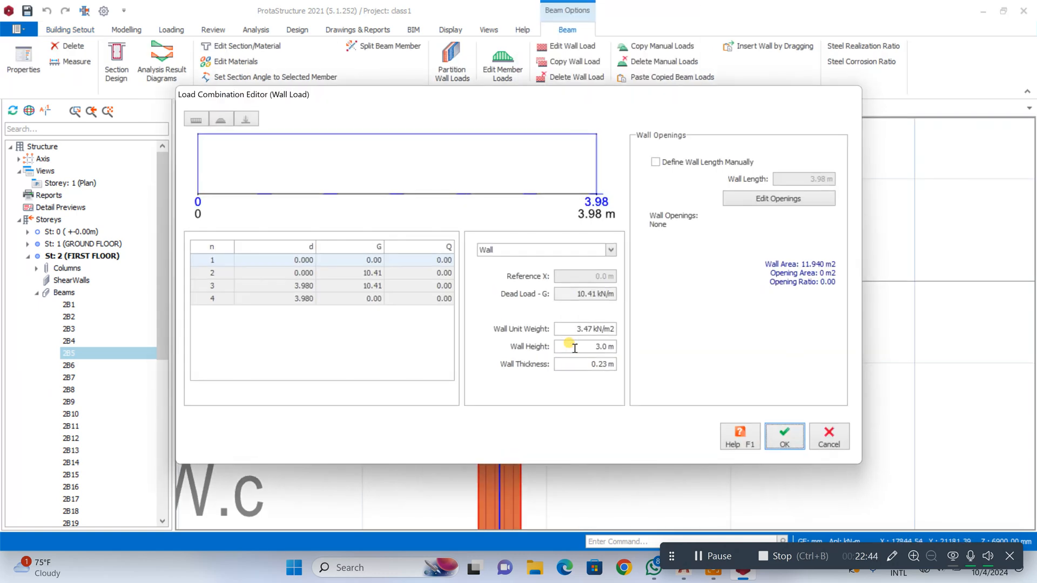
{"action": "left_click_drag", "start_coordinate": [587, 347], "coordinate": [619, 350]}
{"action": "left_click", "coordinate": [774, 429]}
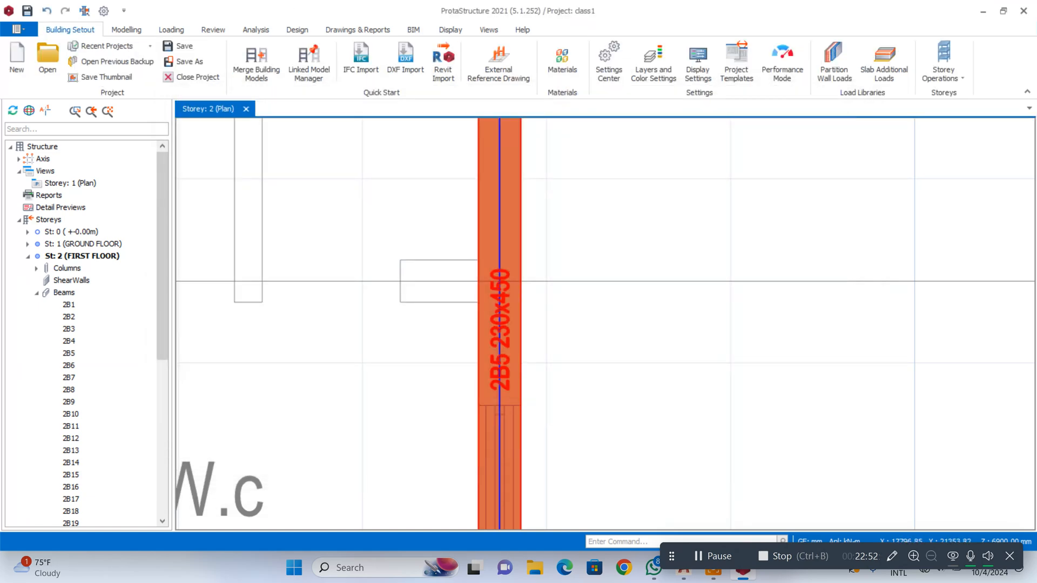
Copy the edited beam's wall load and paste it onto all Storey 2 beams, replacing their existing wall loads
{"action": "right_click", "coordinate": [509, 298]}
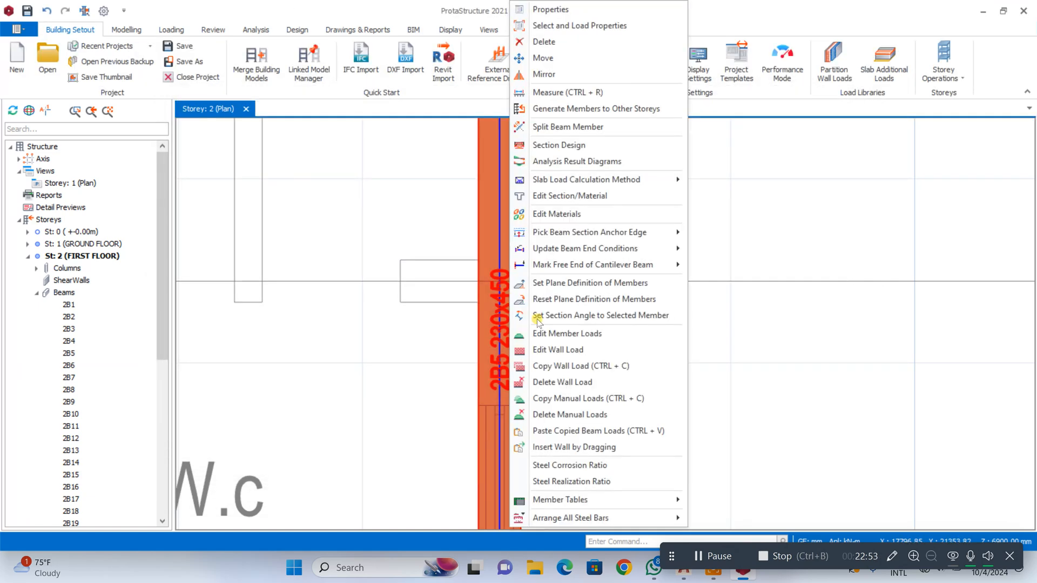
{"action": "left_click", "coordinate": [556, 366]}
{"action": "scroll", "coordinate": [579, 367], "scroll_direction": "down", "scroll_amount": 10}
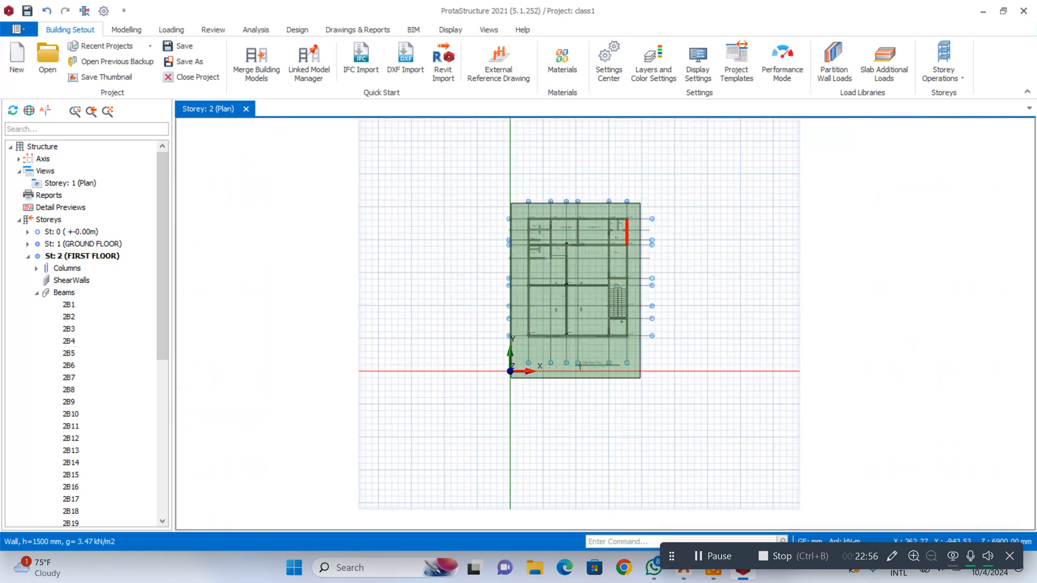
{"action": "key", "text": "ctrl+a"}
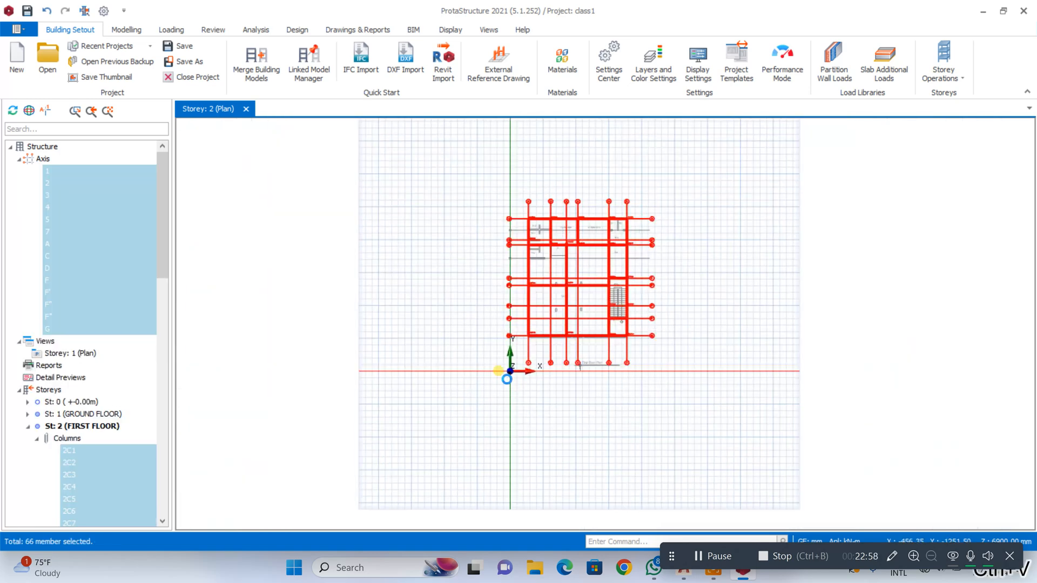
{"action": "key", "text": "ctrl+v"}
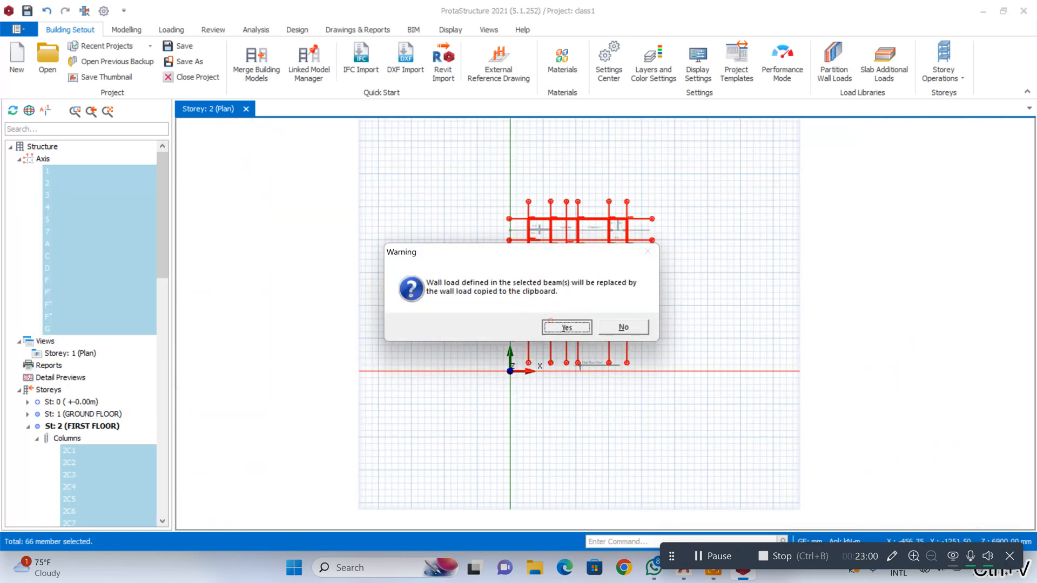
{"action": "left_click", "coordinate": [564, 326]}
{"action": "right_click", "coordinate": [545, 354]}
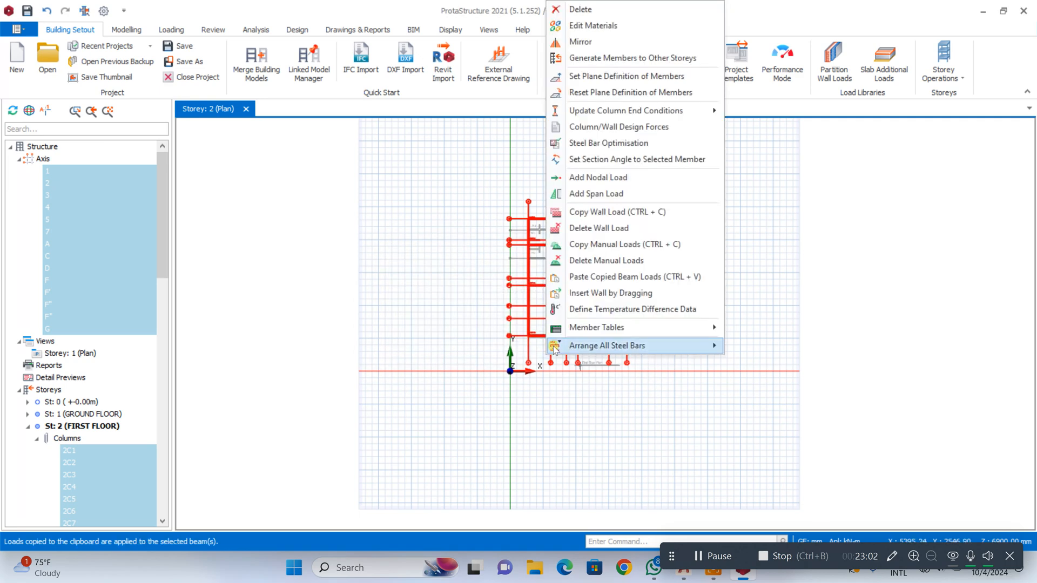
{"action": "left_click", "coordinate": [522, 318]}
Check the wall load on the Storey 2 beam along axis G between axes 3 and 5
{"action": "scroll", "coordinate": [523, 318], "scroll_direction": "up", "scroll_amount": 4}
{"action": "scroll", "coordinate": [646, 351], "scroll_direction": "up", "scroll_amount": 4}
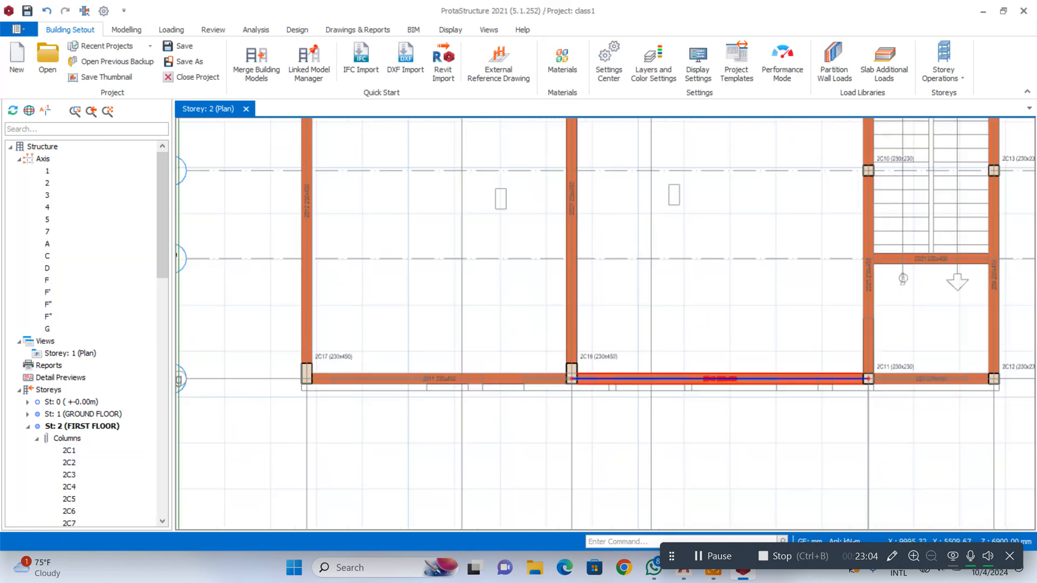
{"action": "left_click", "coordinate": [716, 377]}
{"action": "right_click", "coordinate": [716, 377]}
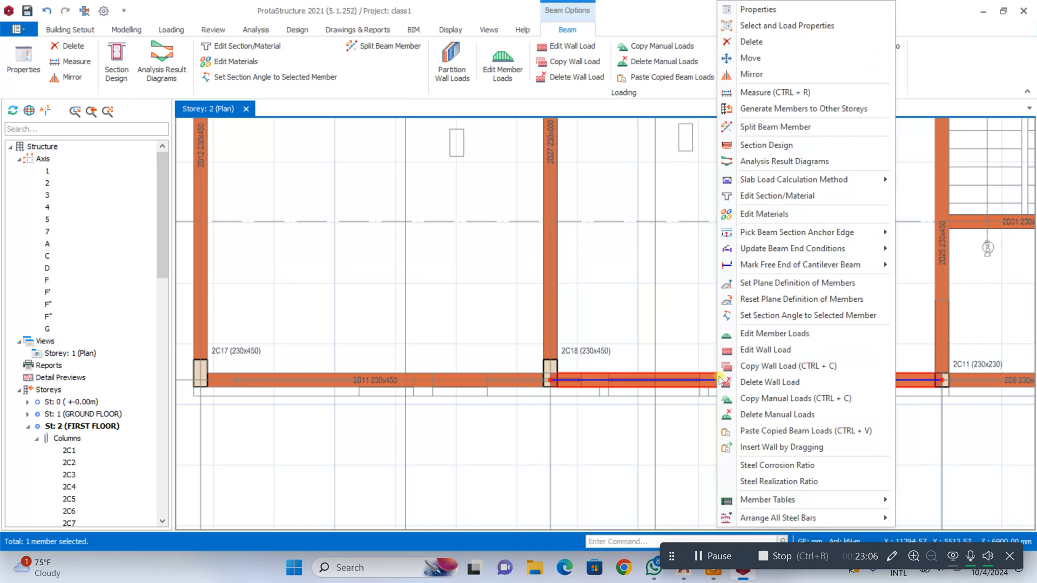
{"action": "left_click", "coordinate": [746, 351]}
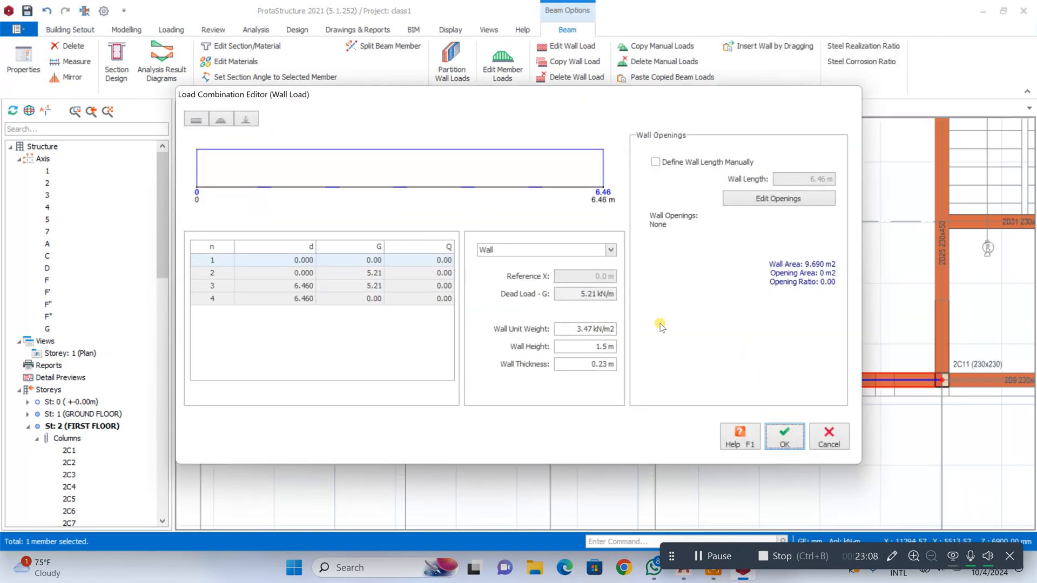
{"action": "left_click", "coordinate": [782, 437]}
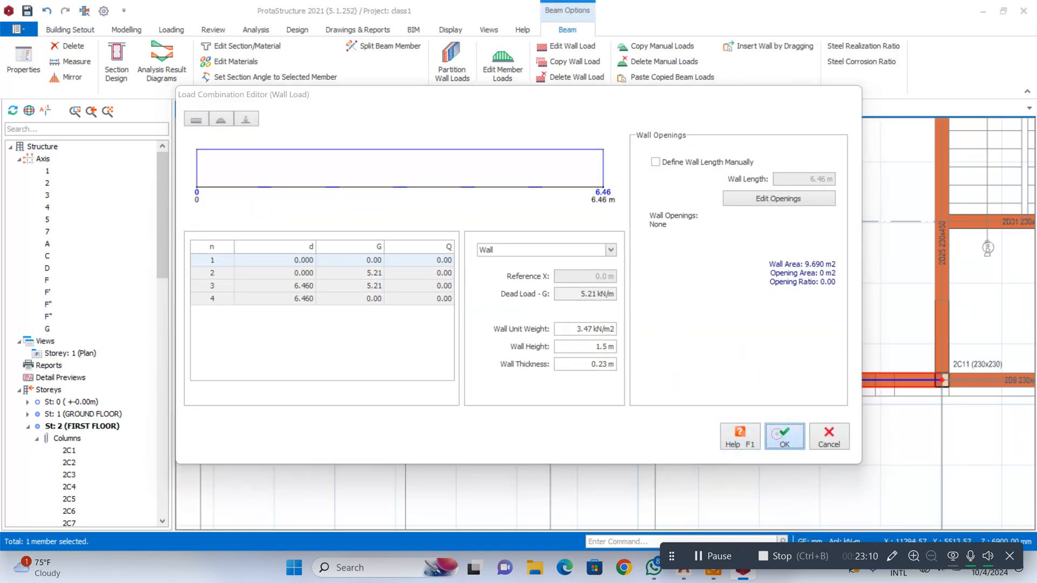
{"action": "scroll", "coordinate": [545, 327], "scroll_direction": "up", "scroll_amount": 5}
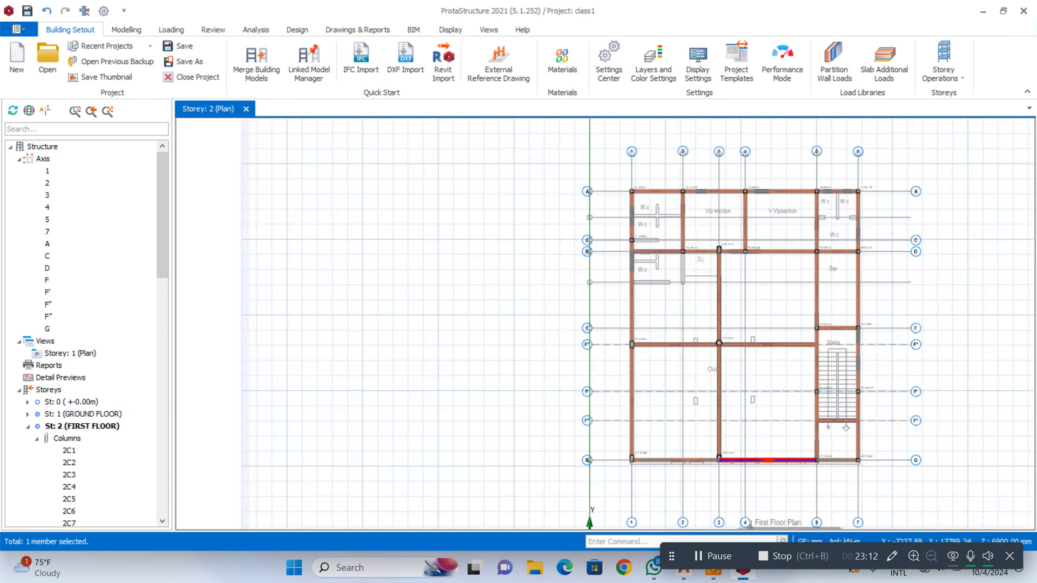
{"action": "scroll", "coordinate": [357, 233], "scroll_direction": "down", "scroll_amount": 2}
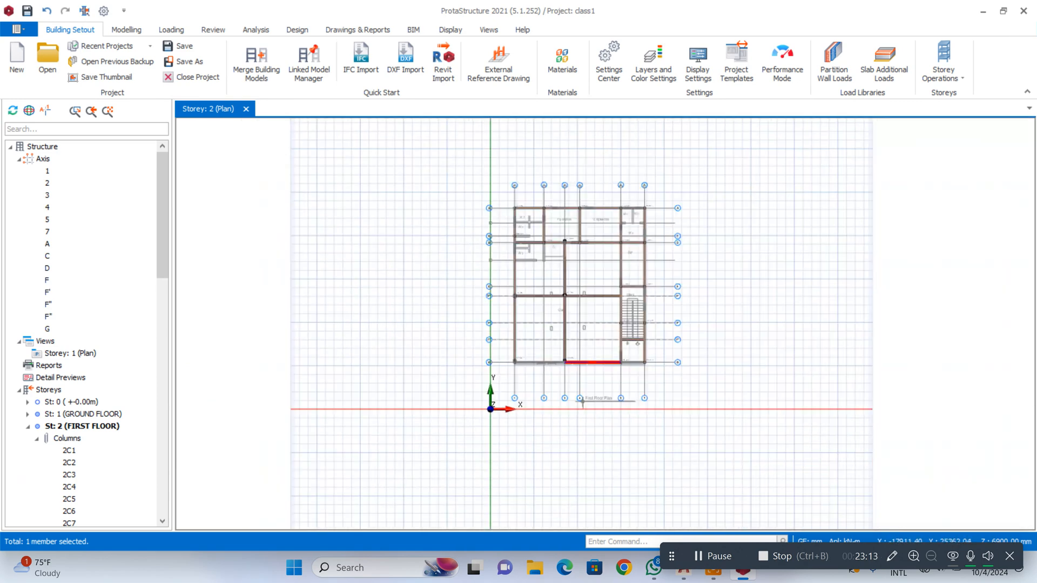
Run the Building Model Check for all storeys with every check enabled
{"action": "left_click", "coordinate": [248, 30]}
{"action": "left_click", "coordinate": [20, 62]}
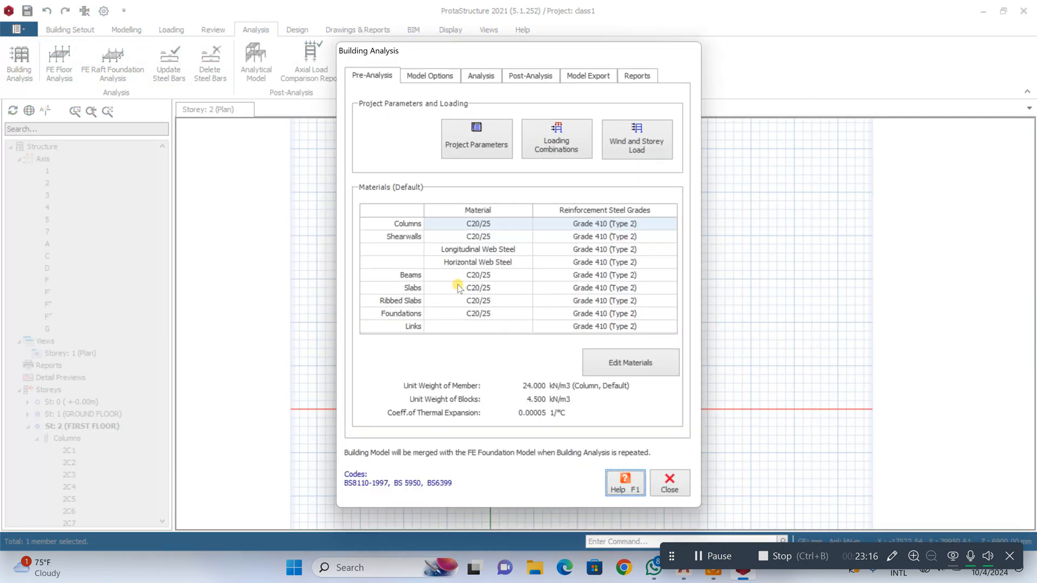
{"action": "left_click", "coordinate": [475, 76]}
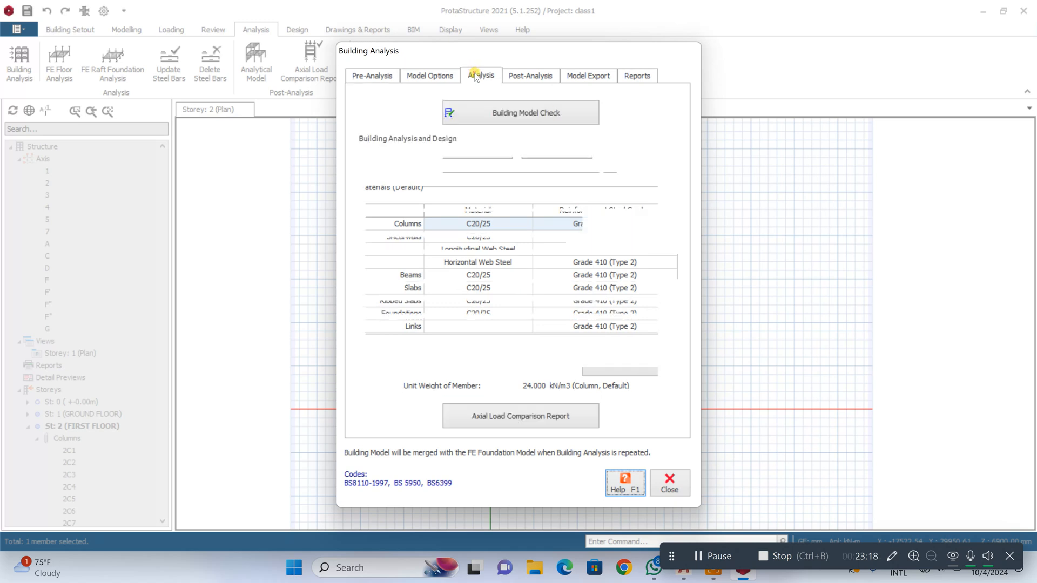
{"action": "left_click", "coordinate": [495, 120]}
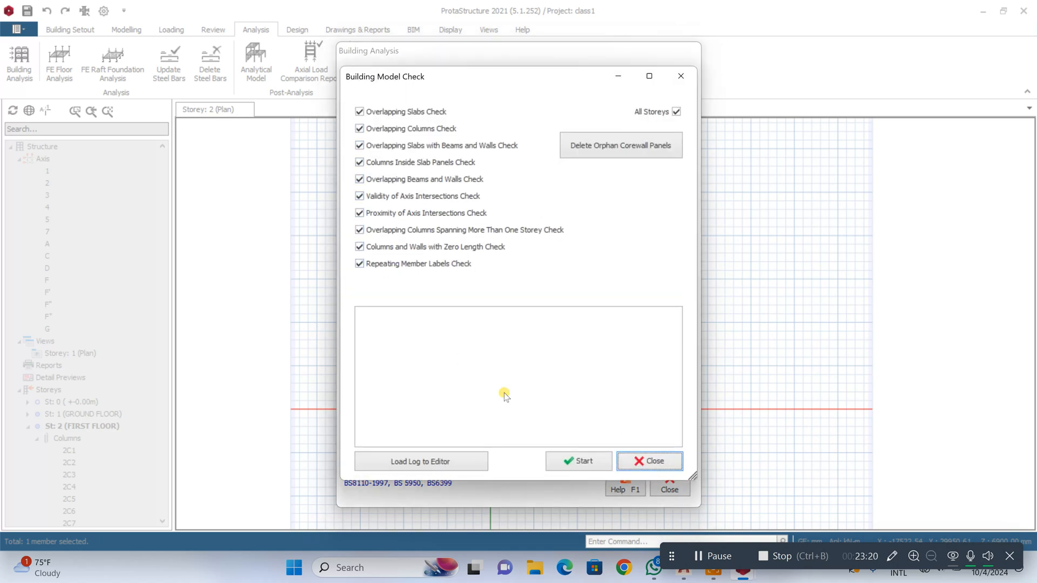
{"action": "left_click", "coordinate": [583, 462]}
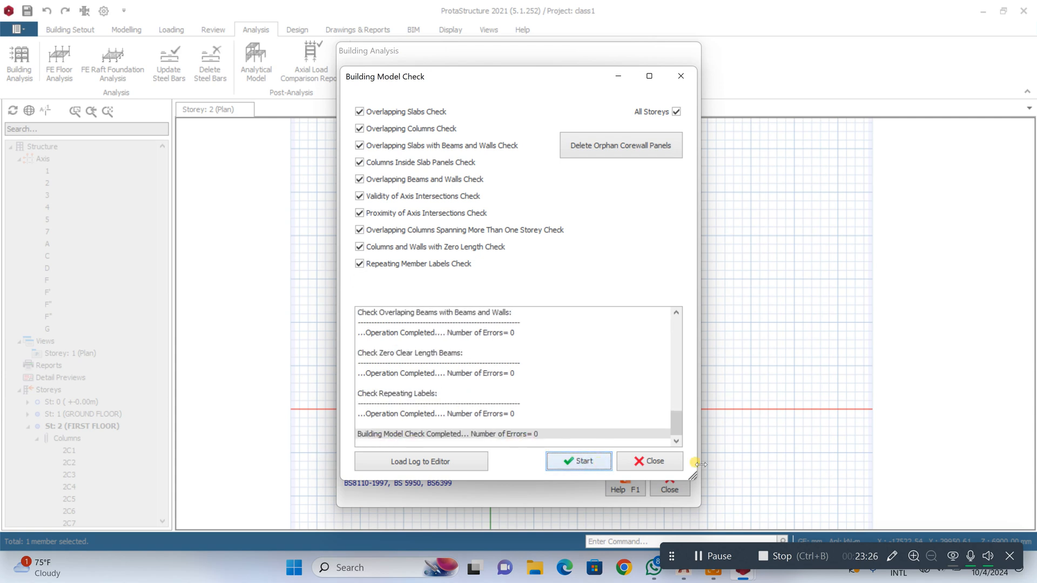
{"action": "left_click", "coordinate": [653, 462]}
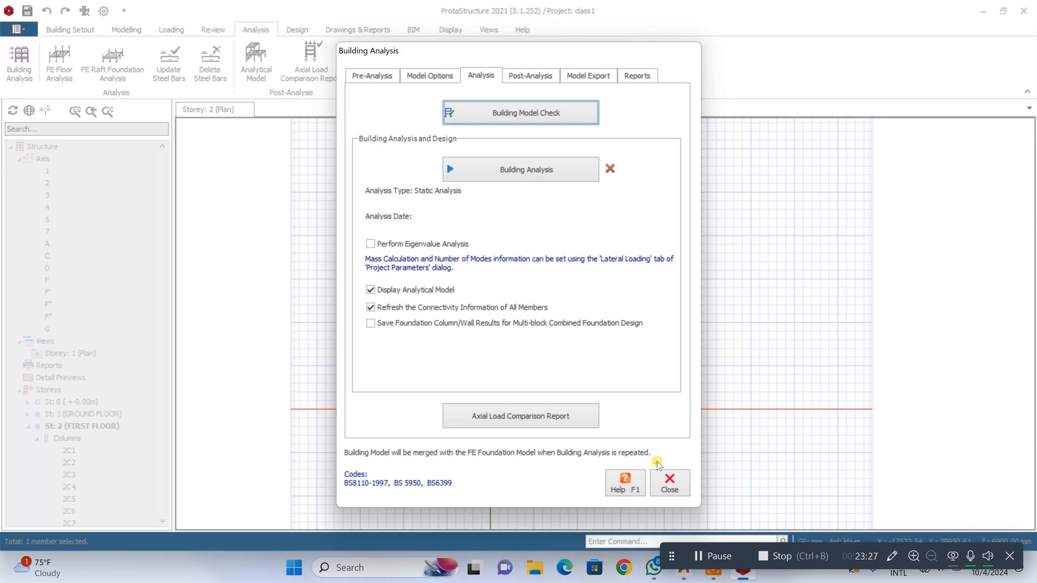
Run the Building Analysis with column/wall and beam reinforcement design and bar re-selection enabled, closing the summary and analysis dialogs when complete
{"action": "left_click", "coordinate": [531, 180]}
{"action": "left_click", "coordinate": [419, 230]}
{"action": "left_click", "coordinate": [416, 247]}
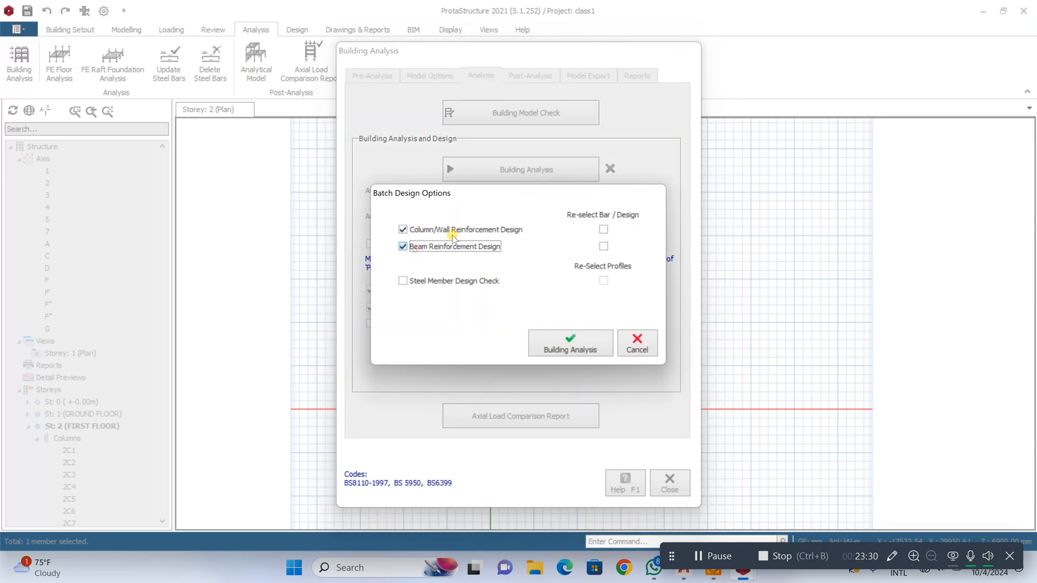
{"action": "left_click", "coordinate": [603, 230]}
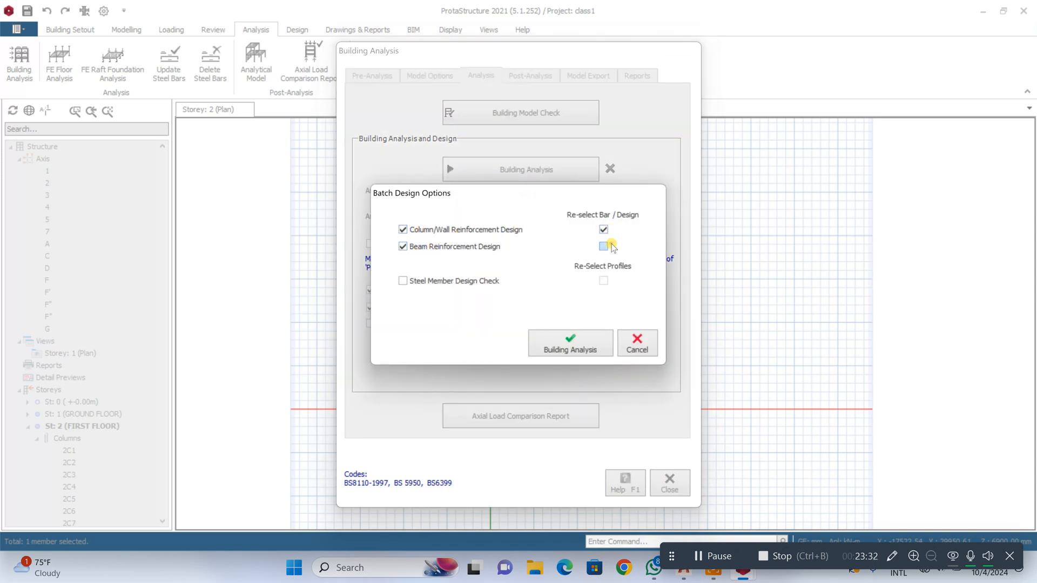
{"action": "left_click", "coordinate": [572, 342]}
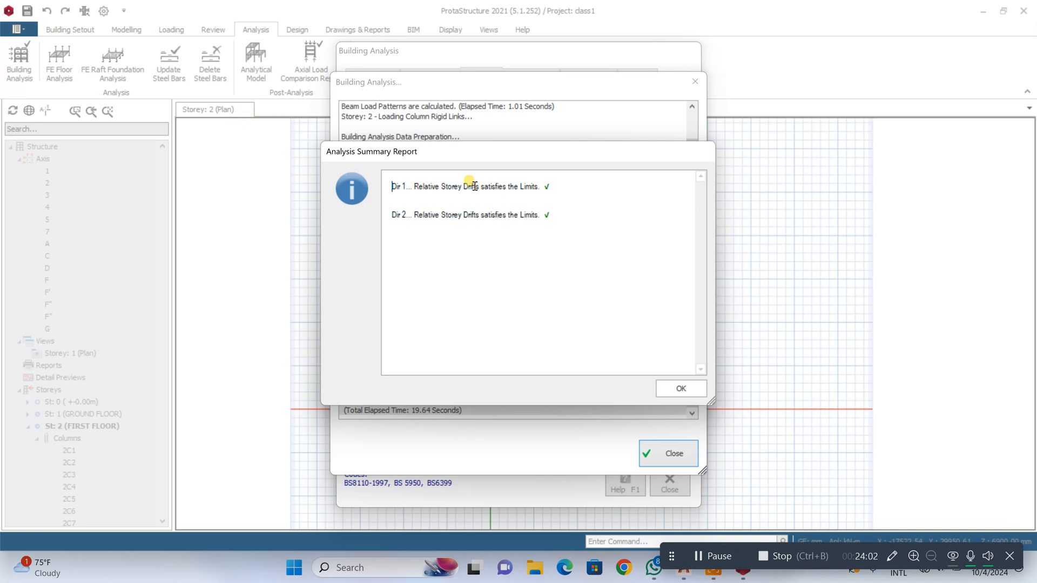
{"action": "left_click", "coordinate": [681, 388]}
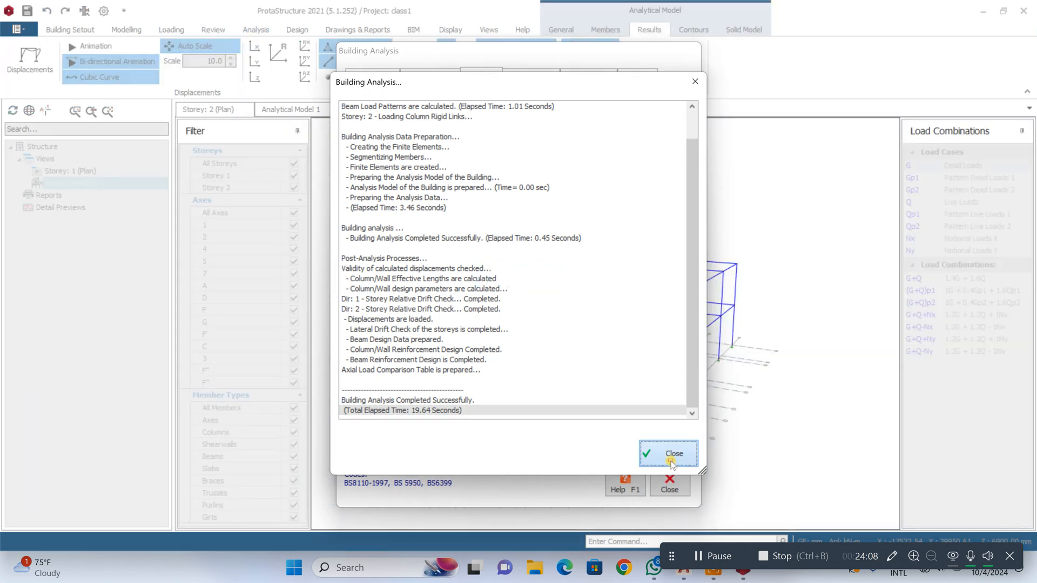
{"action": "left_click", "coordinate": [672, 461]}
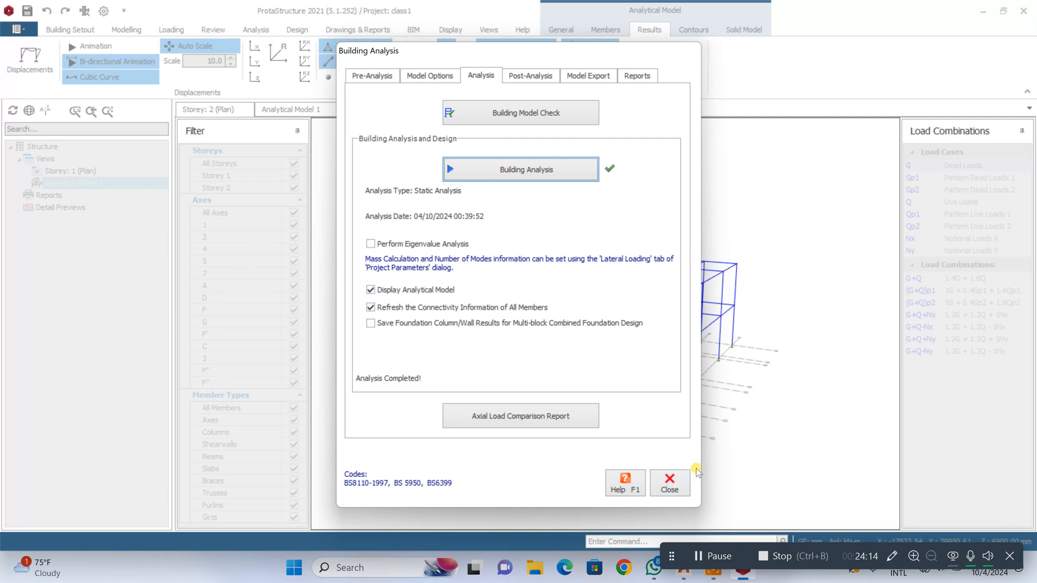
{"action": "left_click", "coordinate": [670, 484]}
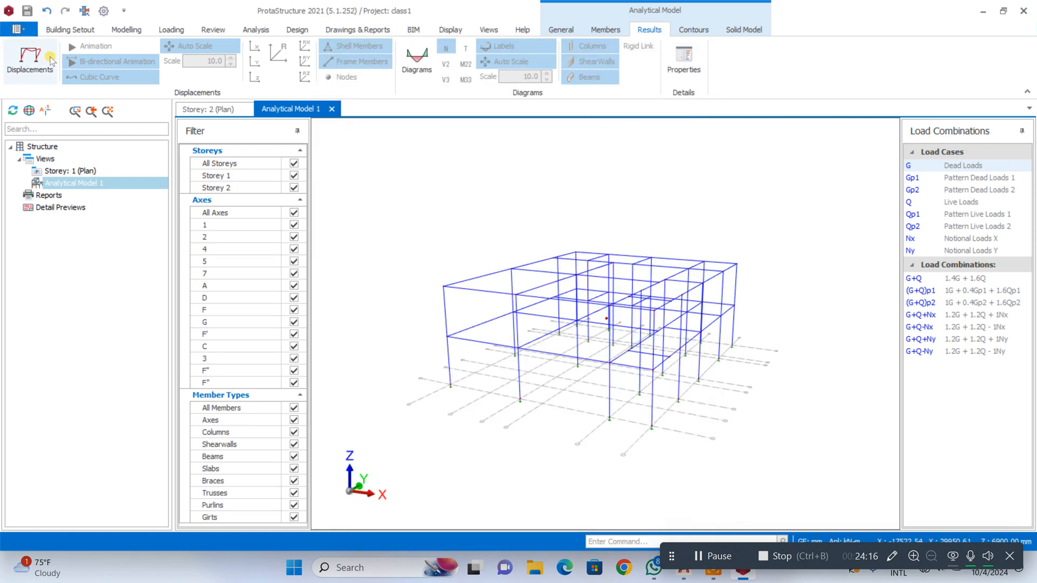
Examine the displaced shape of the frame under dead load G in the analytical model, and close that view
{"action": "left_click", "coordinate": [27, 70]}
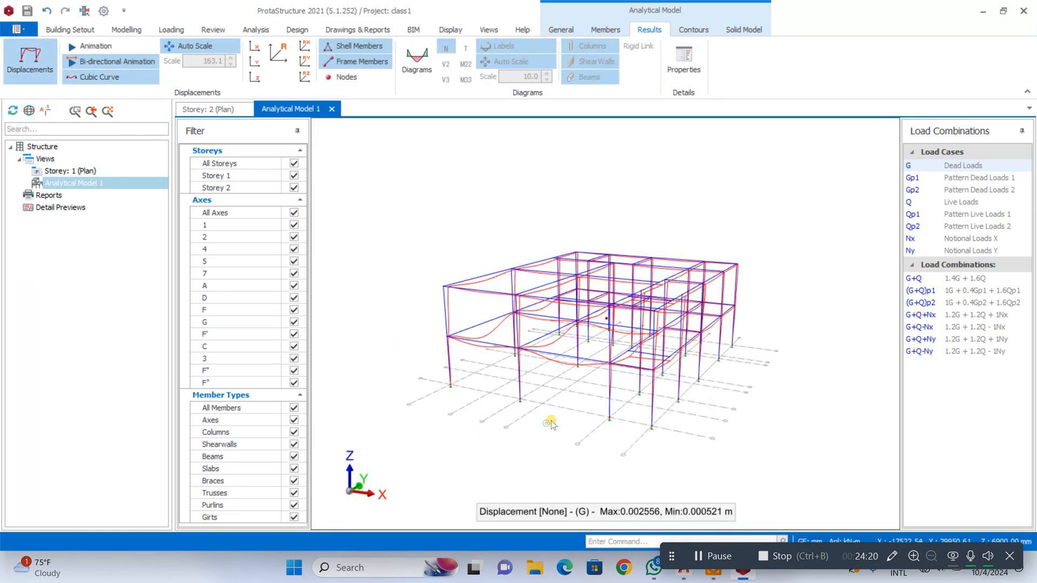
{"action": "middle_click_drag", "start_coordinate": [551, 421], "coordinate": [617, 335]}
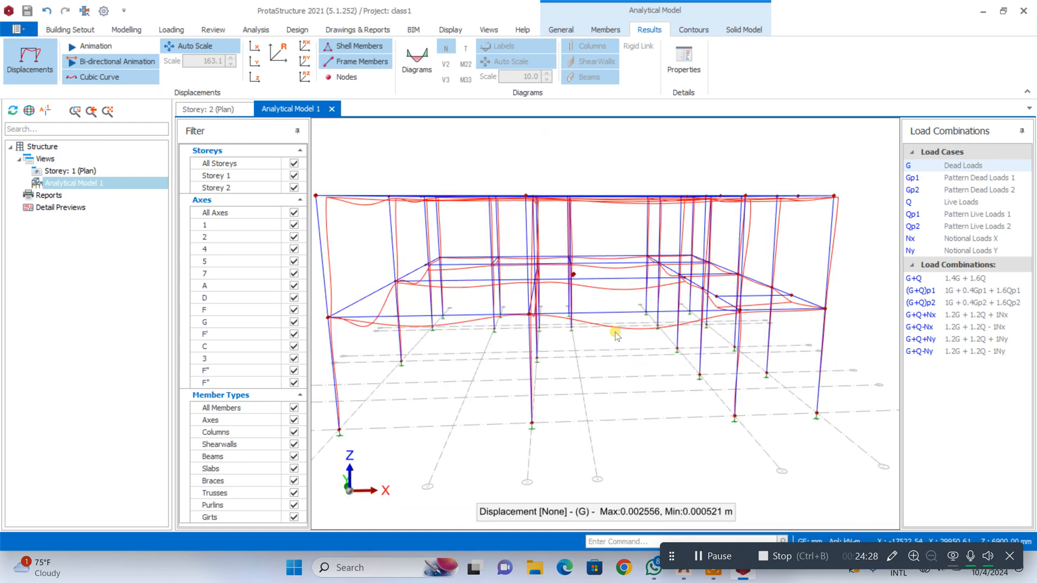
{"action": "scroll", "coordinate": [613, 335], "scroll_direction": "down", "scroll_amount": 3}
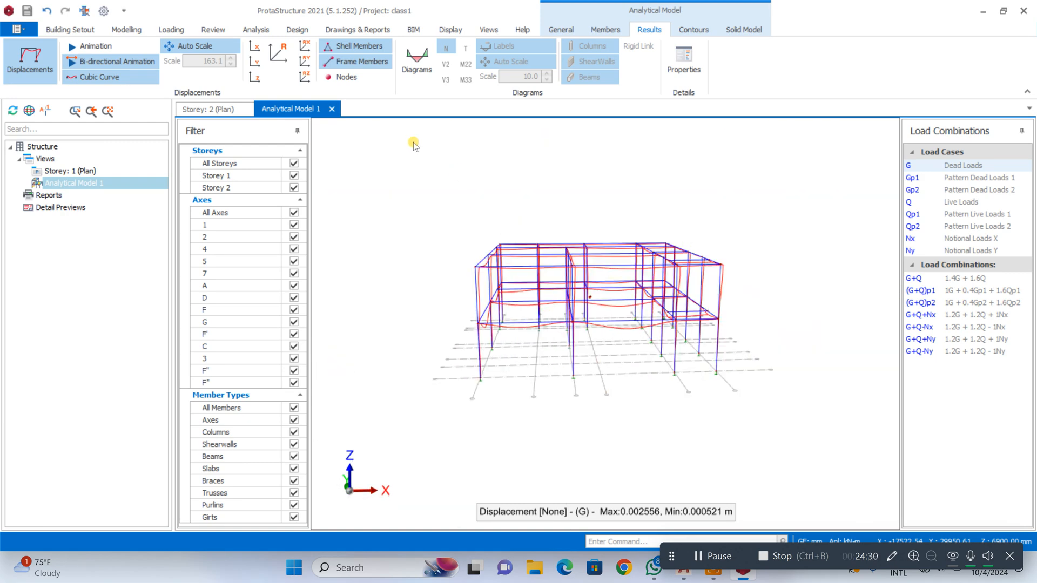
{"action": "left_click", "coordinate": [336, 110]}
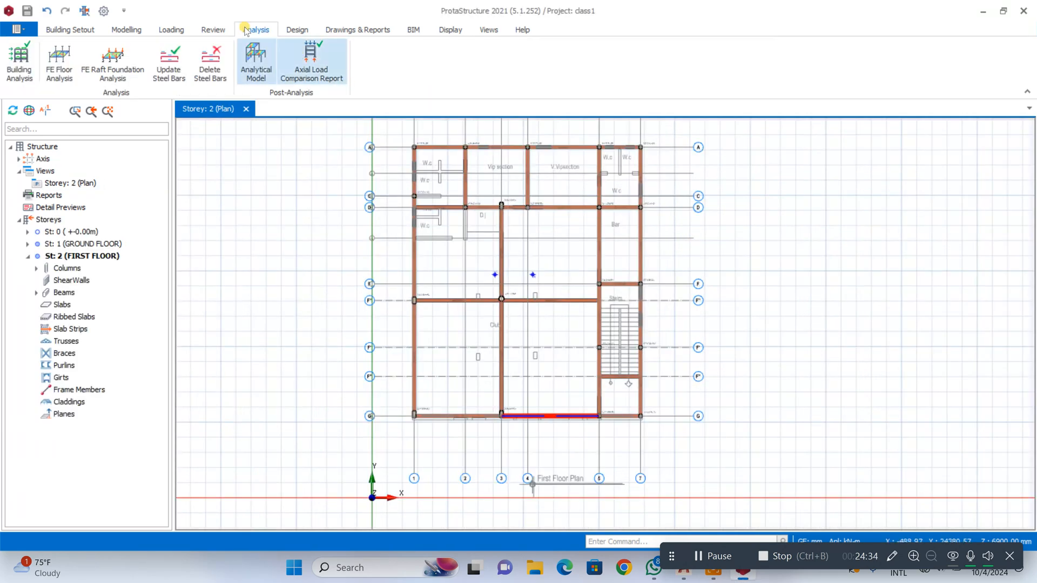
Review the column reinforcement design table and the storey beam design table for design status and utilization ratios in both storeys
{"action": "left_click", "coordinate": [8, 81]}
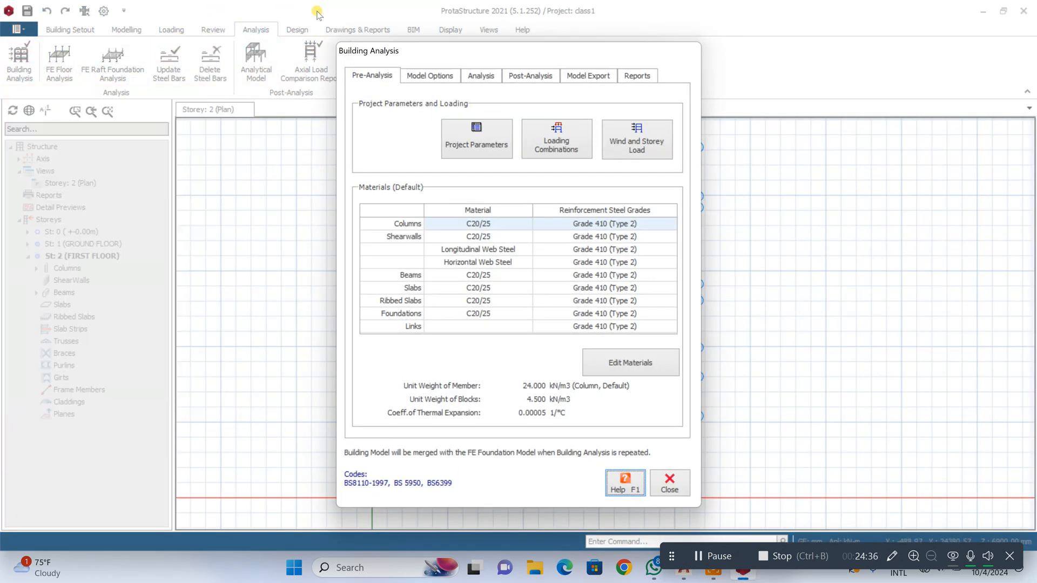
{"action": "left_click", "coordinate": [526, 78]}
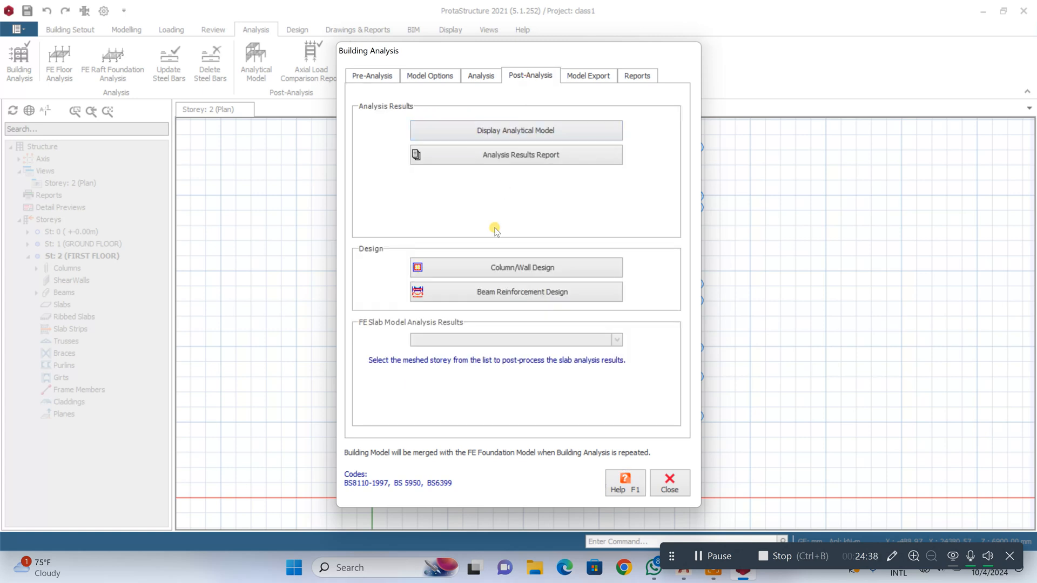
{"action": "left_click", "coordinate": [493, 267]}
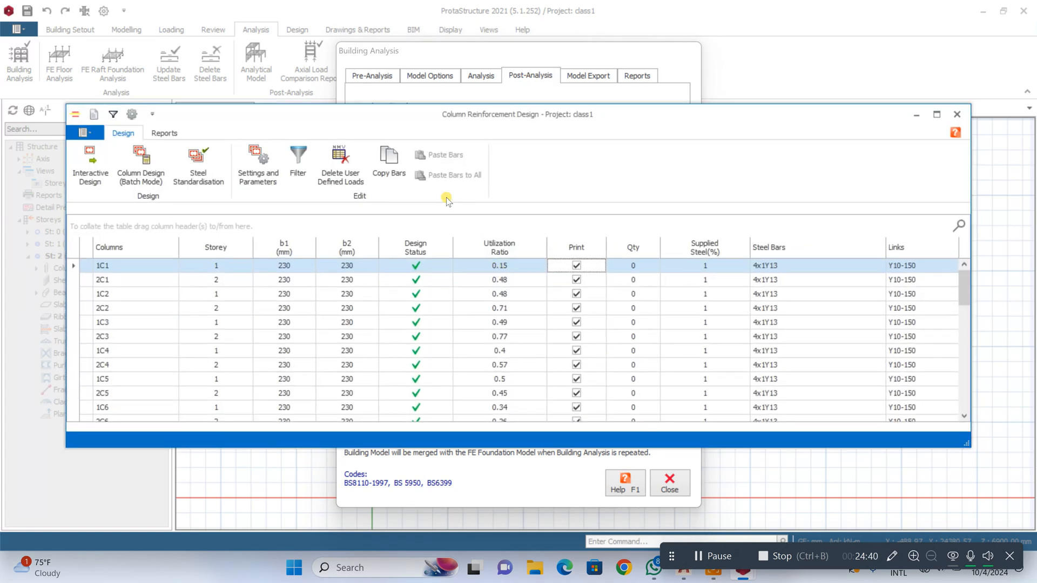
{"action": "left_click", "coordinate": [938, 115]}
{"action": "scroll", "coordinate": [555, 184], "scroll_direction": "down", "scroll_amount": 5}
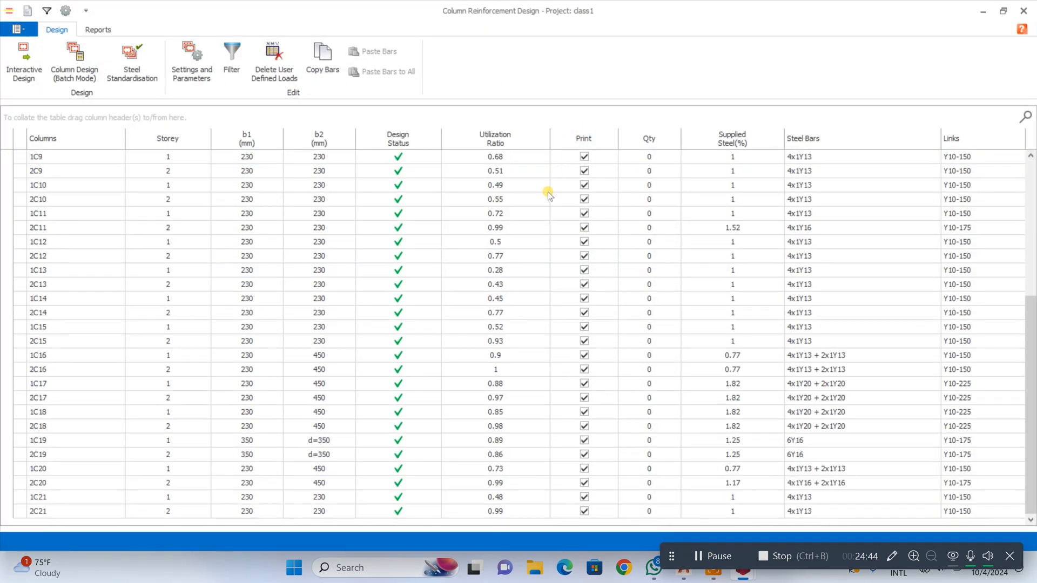
{"action": "scroll", "coordinate": [544, 203], "scroll_direction": "up", "scroll_amount": 5}
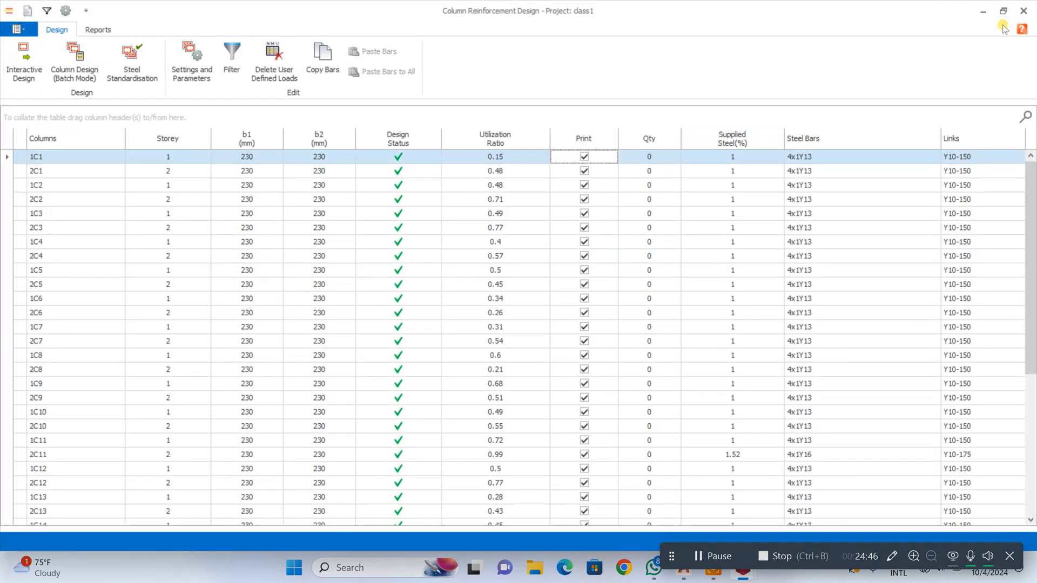
{"action": "left_click", "coordinate": [1024, 11]}
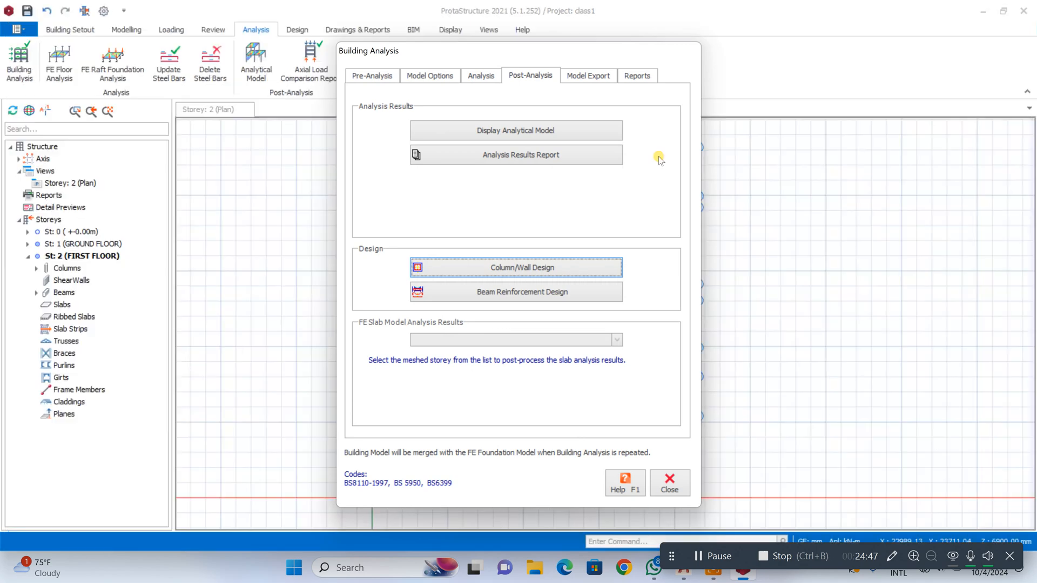
{"action": "left_click", "coordinate": [565, 294]}
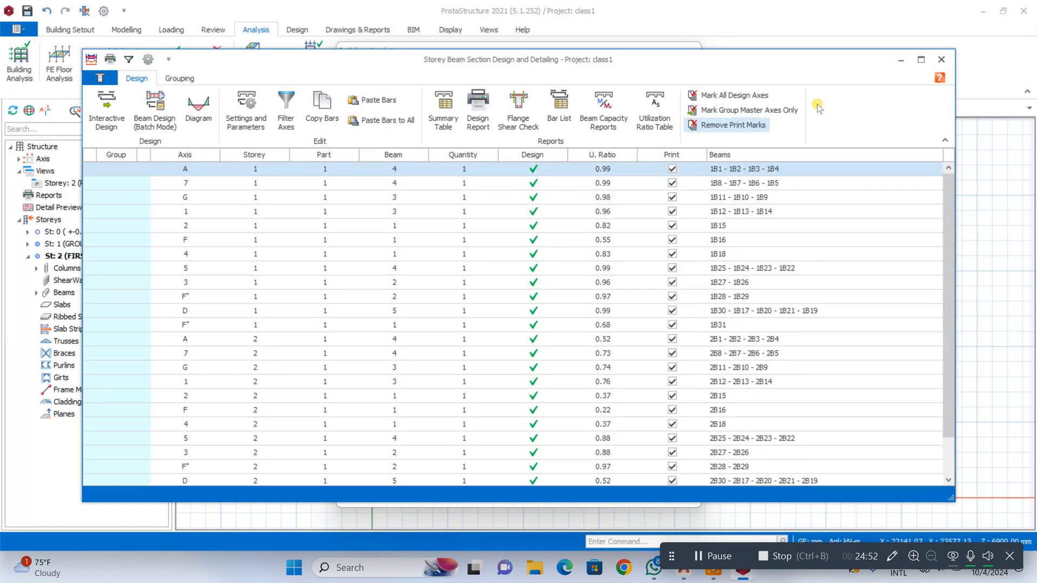
{"action": "left_click", "coordinate": [943, 60]}
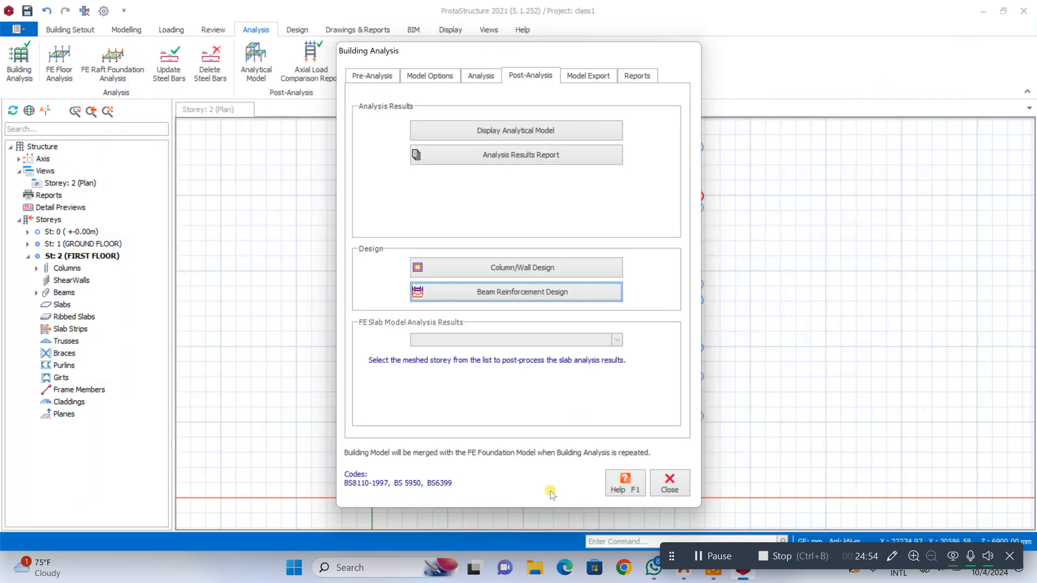